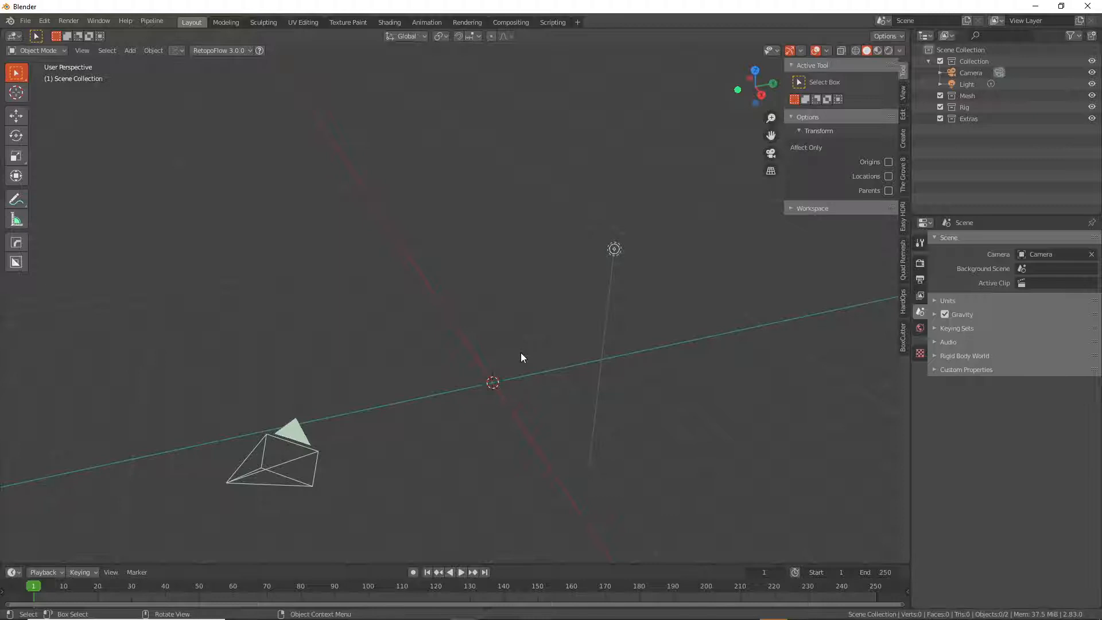
Add a cube to the scene and move it up 1 cm along the global Z axis
middle_drag(521, 357, 512, 343)
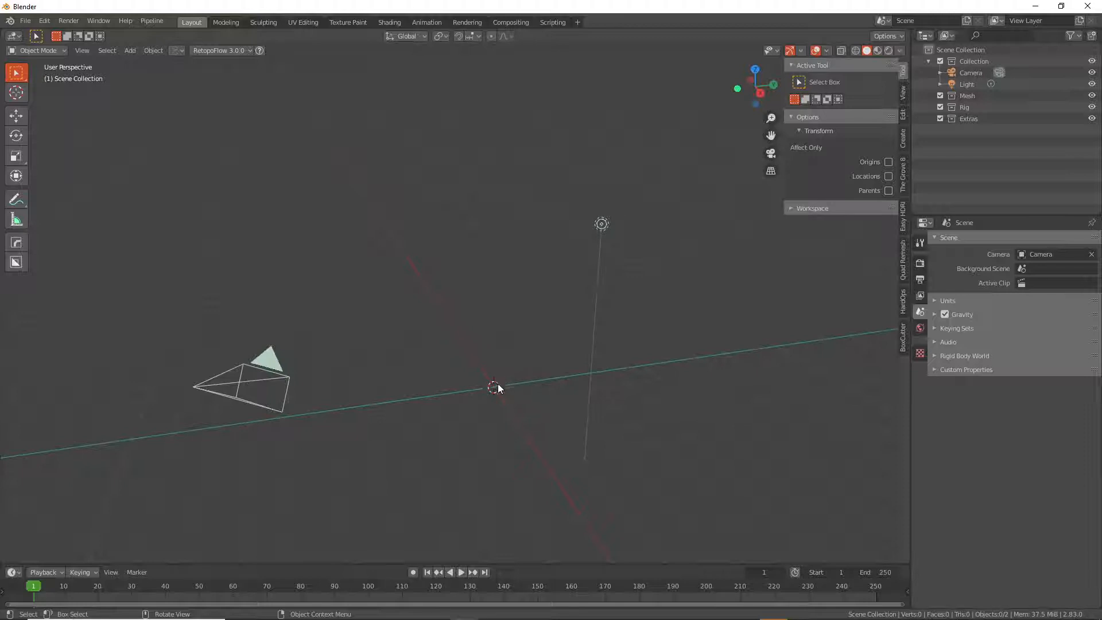
key(shift+a)
mouse_move(499, 384)
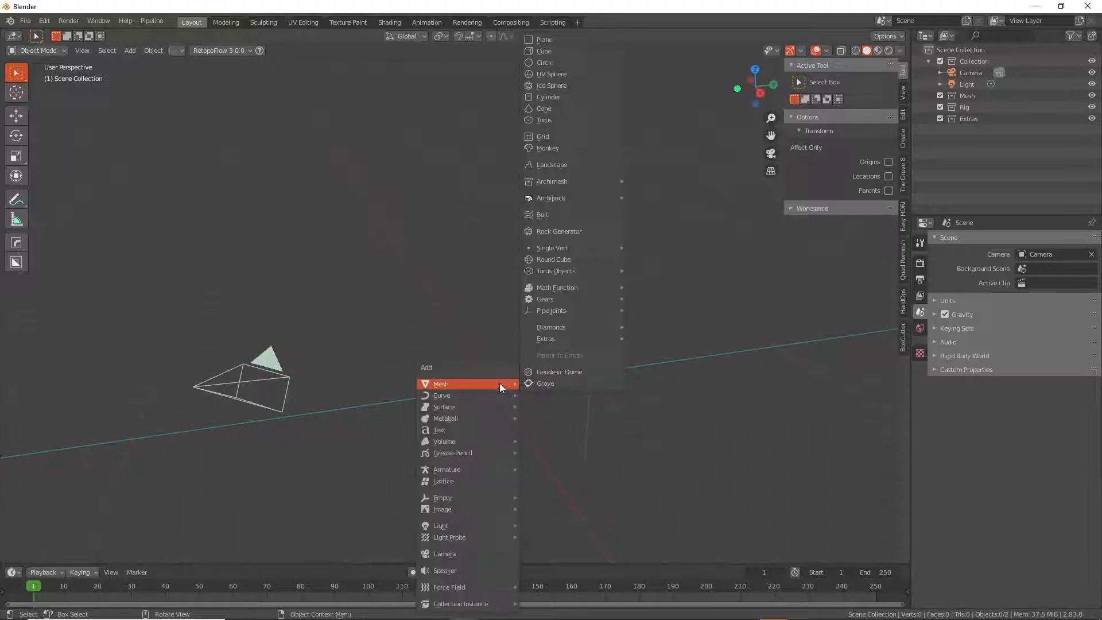
click(569, 50)
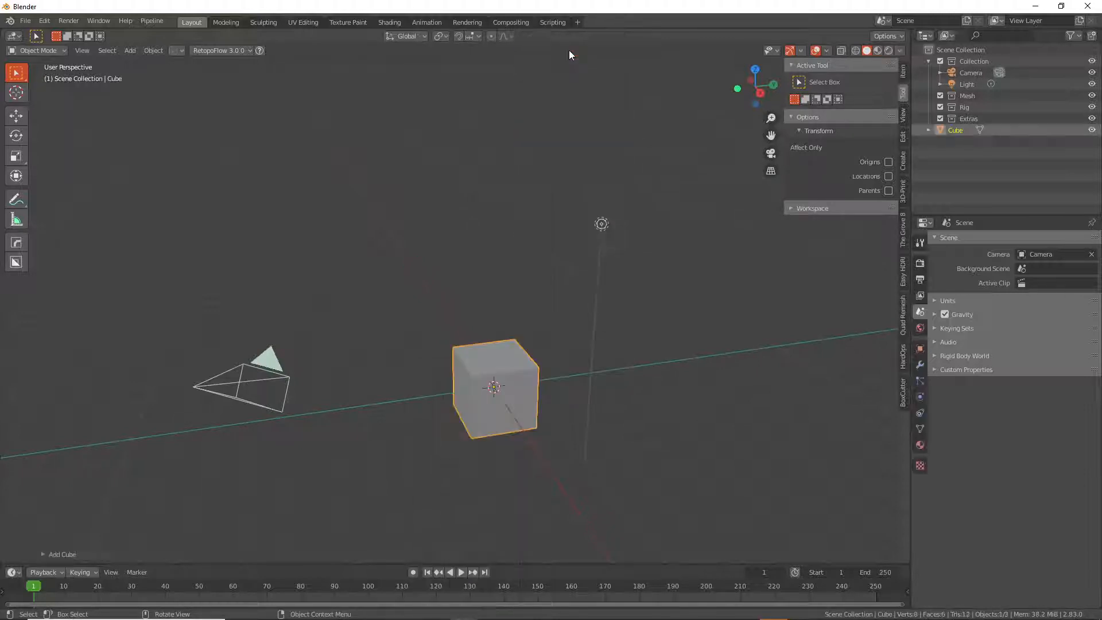
text(gz1)
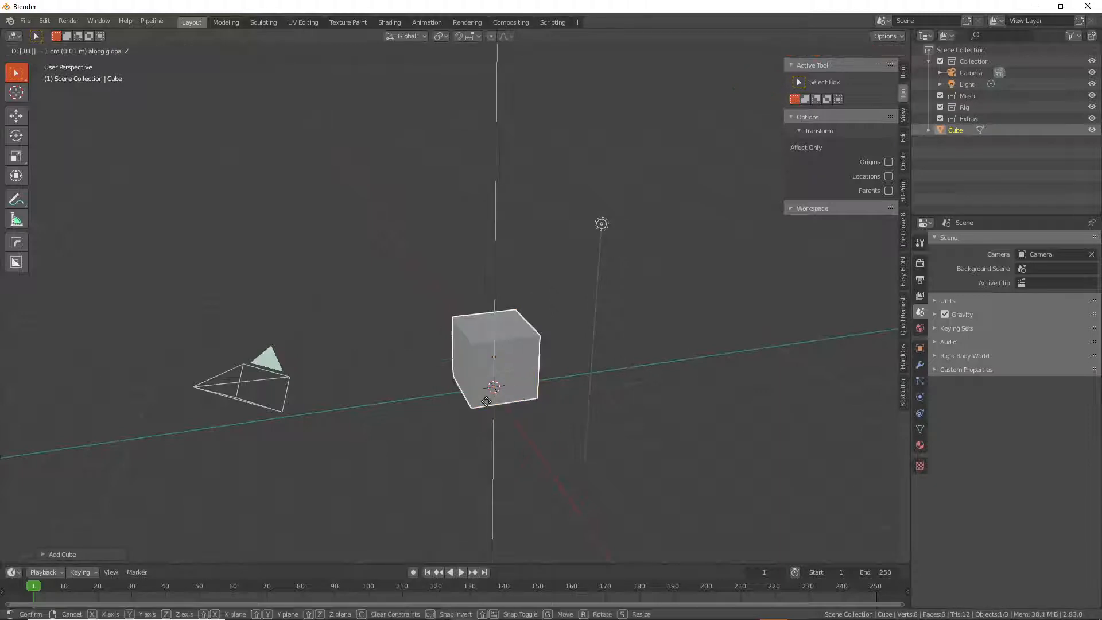
key(Return)
Set the cube's origin to the 3D cursor at its base
right_click(527, 364)
mouse_move(526, 365)
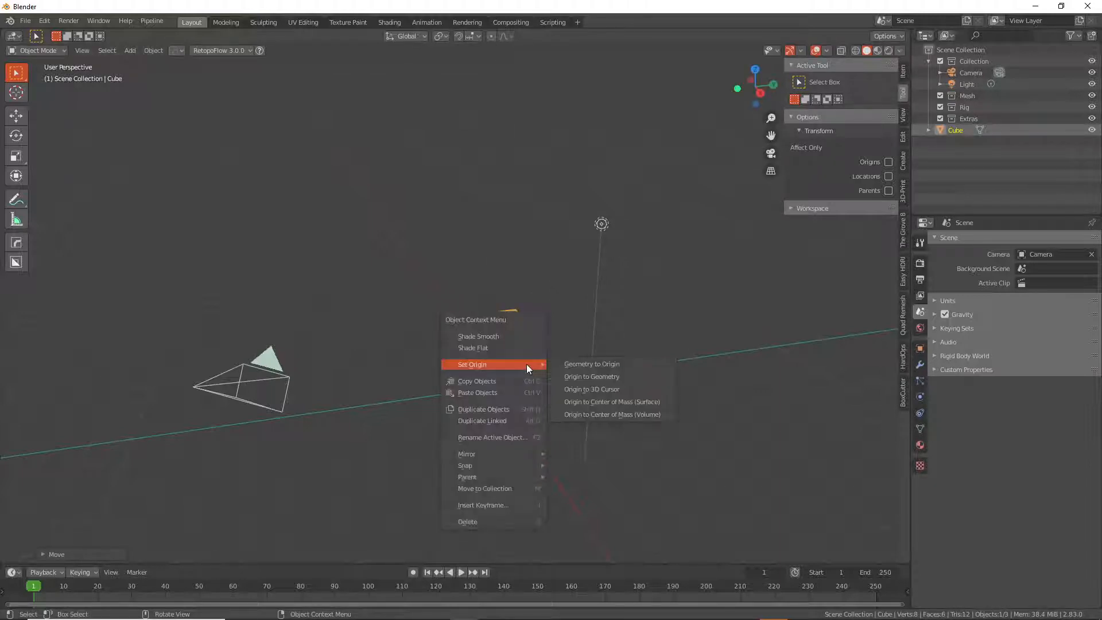
click(591, 389)
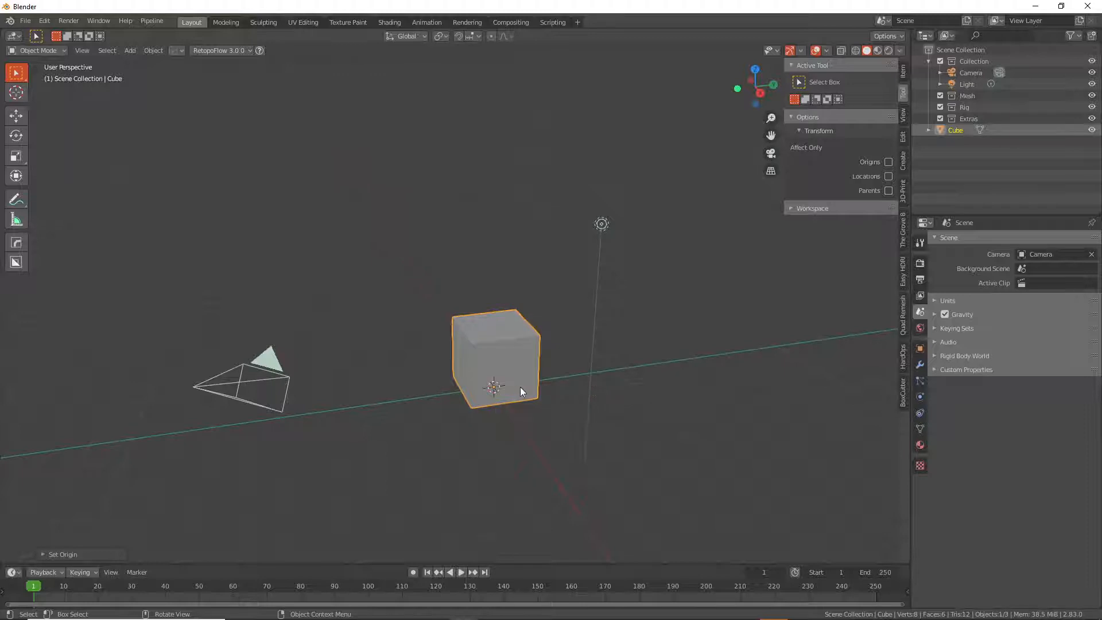
middle_drag(520, 387, 481, 340)
middle_drag(499, 389, 490, 353)
key(s)
key(z)
key(Escape)
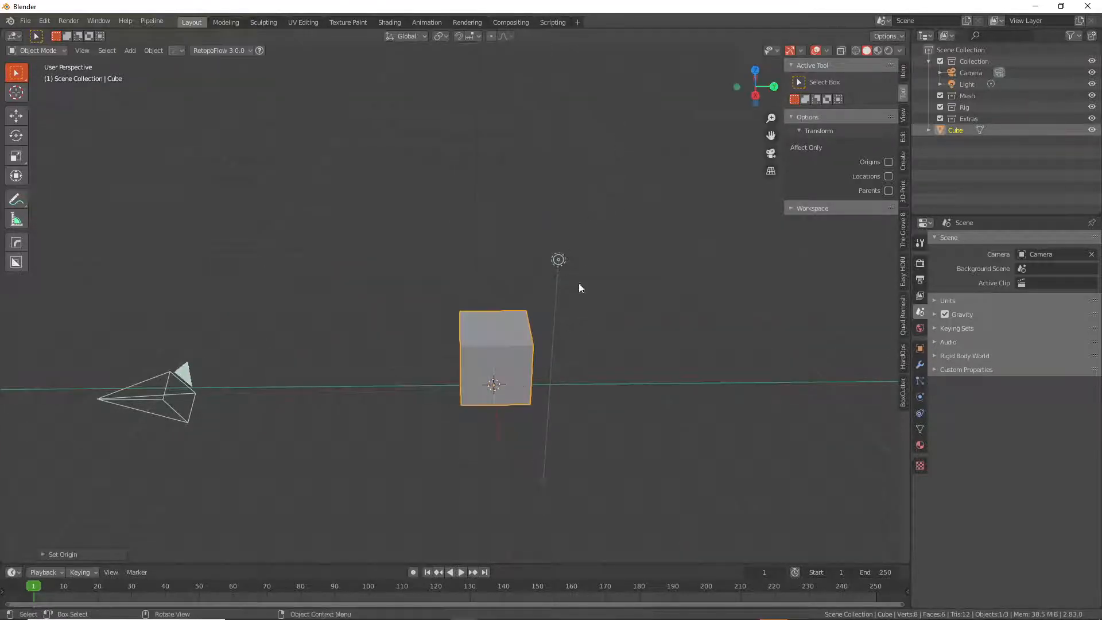
Enter Edit Mode on the cube and add a horizontal loop cut slid down close to its bottom edges
middle_drag(545, 321, 505, 349)
key(Tab)
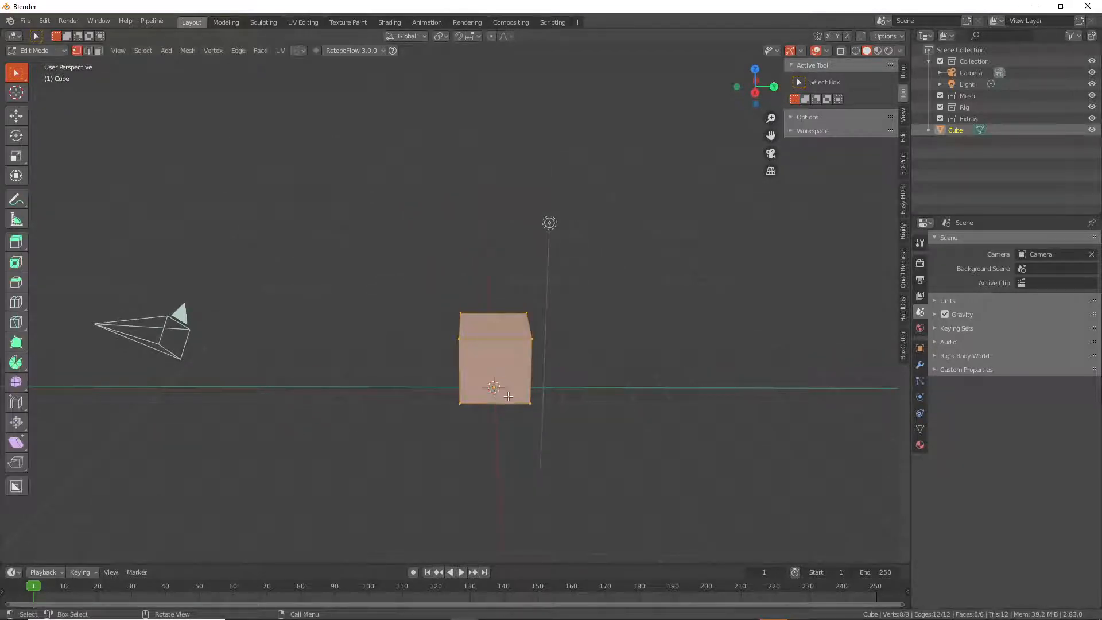
middle_drag(519, 369, 525, 386)
click(531, 400)
key(ctrl+r)
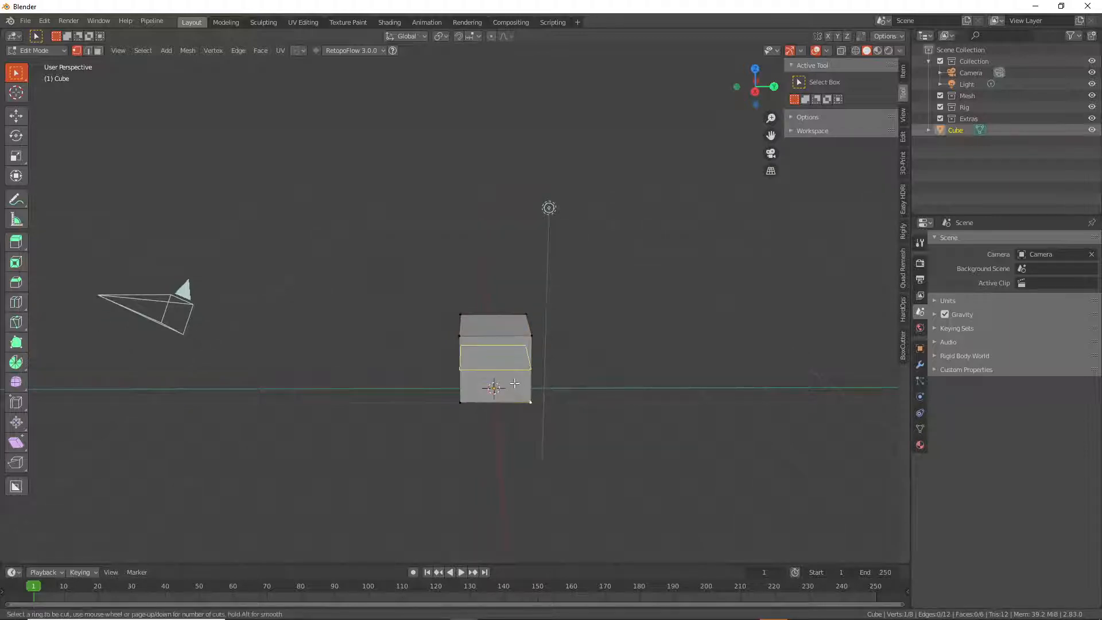
click(517, 388)
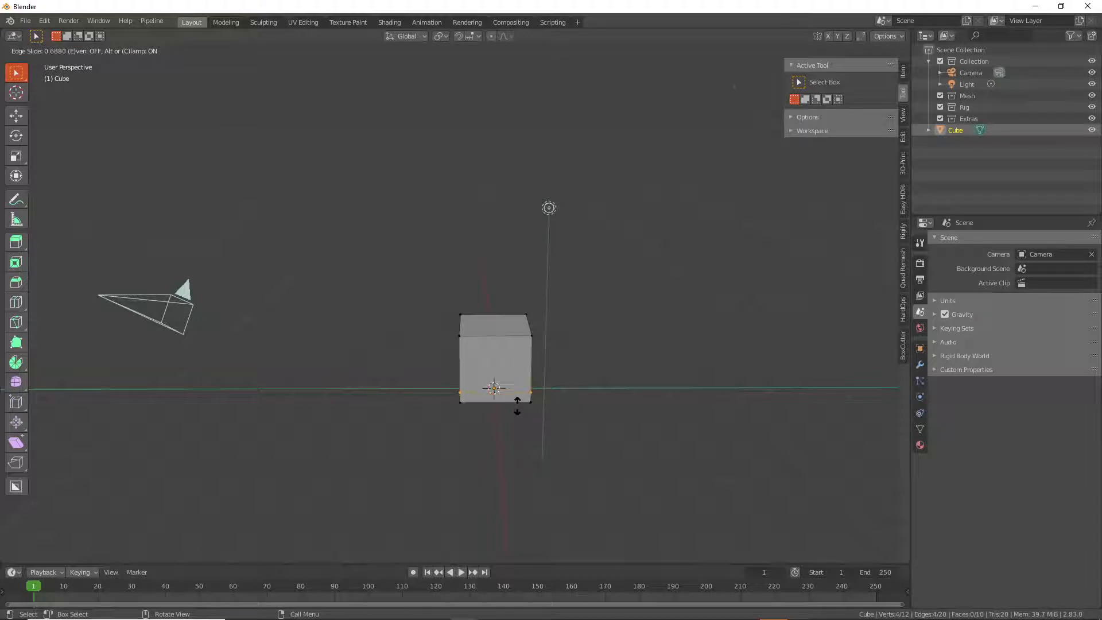
click(517, 406)
Scale the cube's bottom edge loop outward and widen the loop just above it to form a flared base
click(473, 402)
middle_drag(474, 403, 575, 418)
shift+click(412, 410)
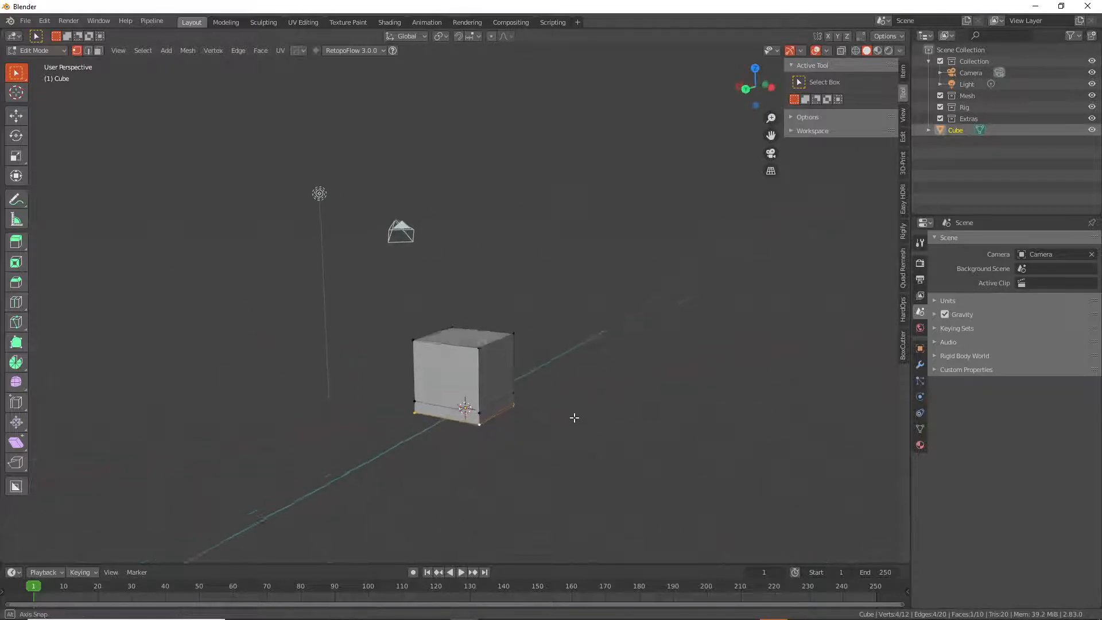
key(s)
click(616, 439)
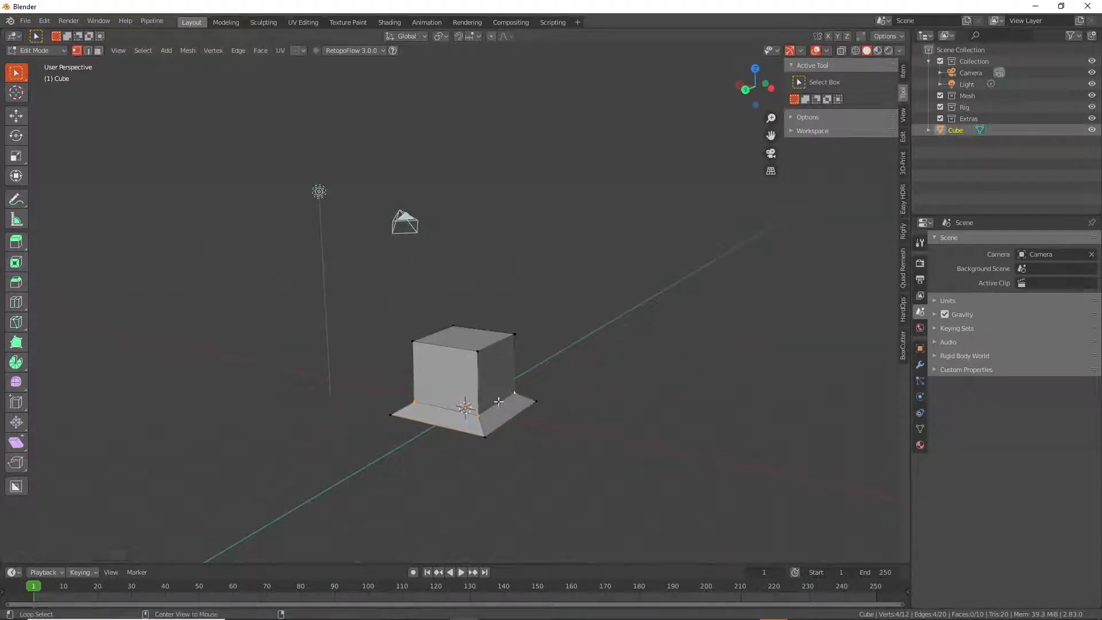
key(s)
click(668, 418)
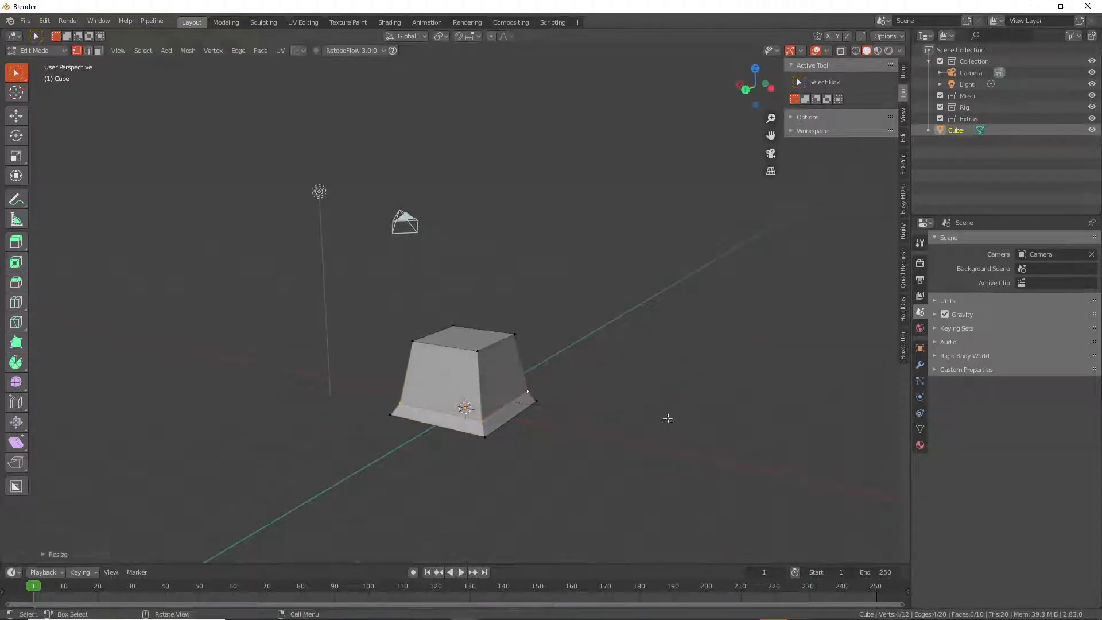
Select the top face in face mode and scale it inward so the block tapers upward
middle_drag(666, 418, 516, 386)
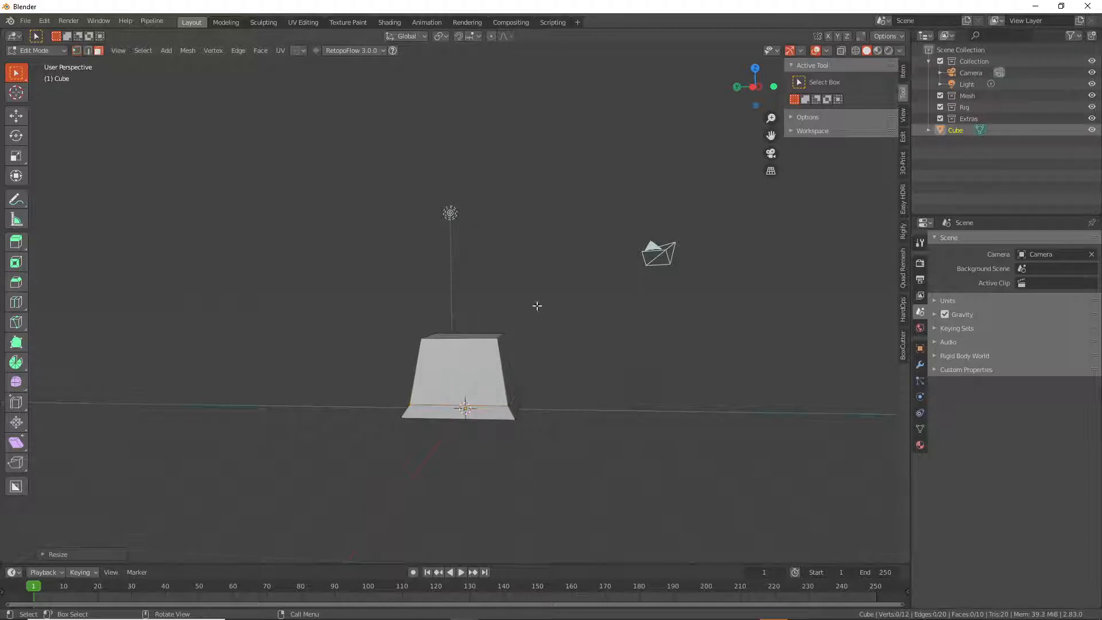
click(479, 334)
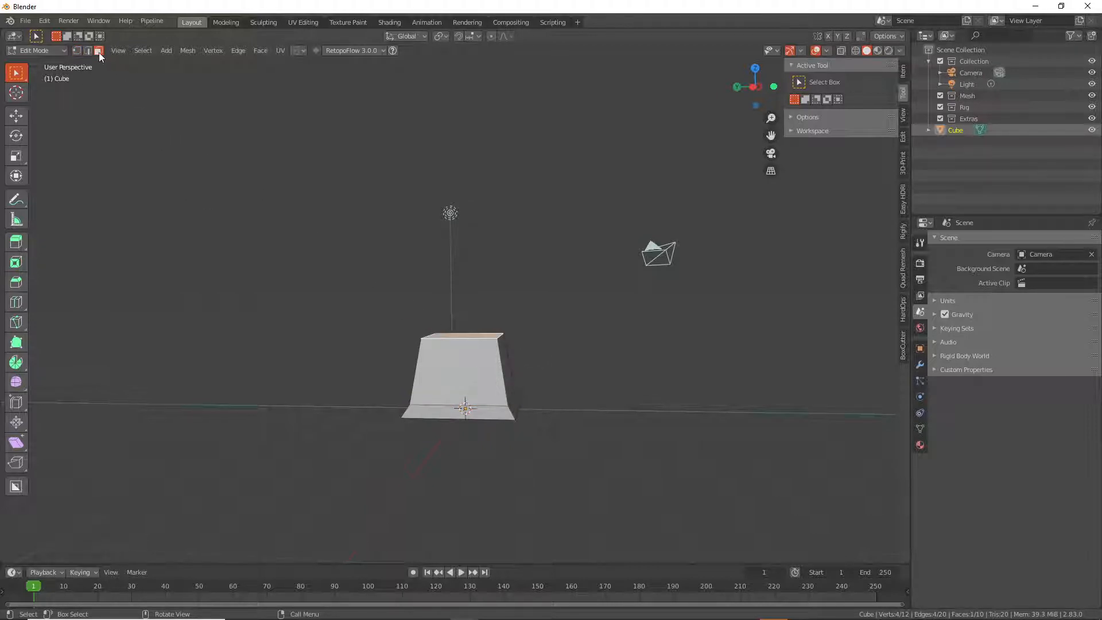
middle_drag(416, 273, 462, 333)
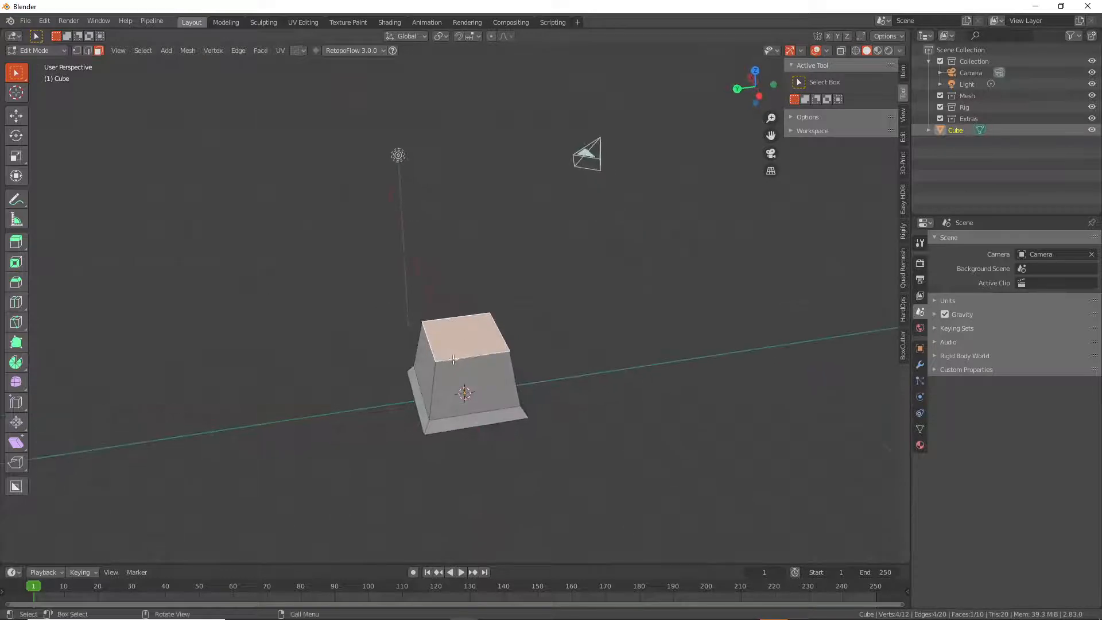
middle_drag(398, 319, 386, 307)
key(Tab)
key(Tab)
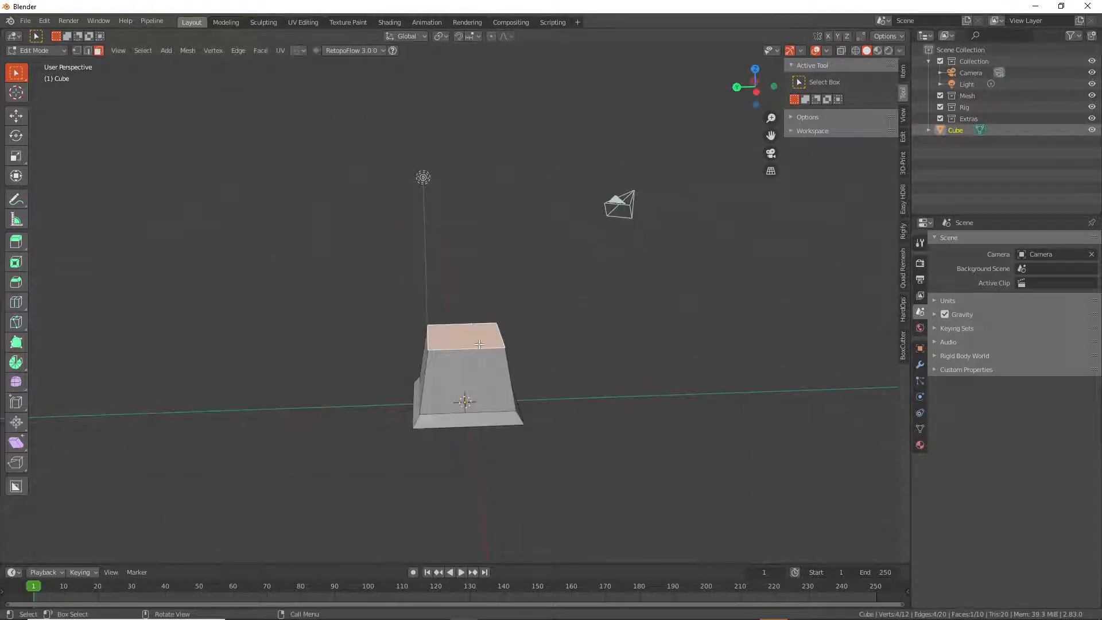
middle_drag(476, 339, 479, 322)
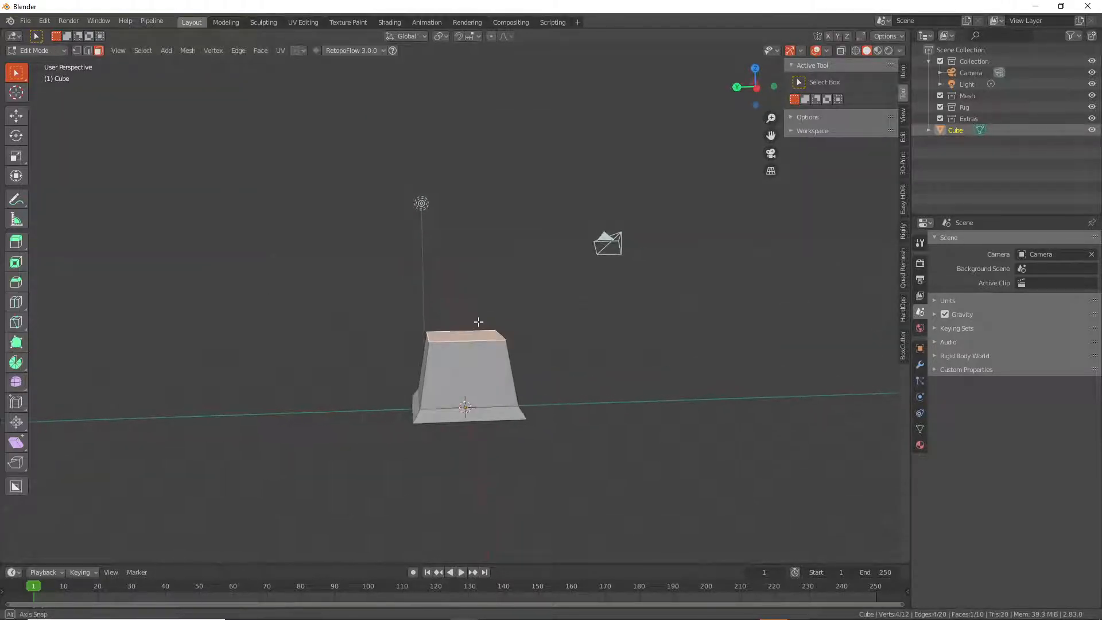
key(s)
click(565, 390)
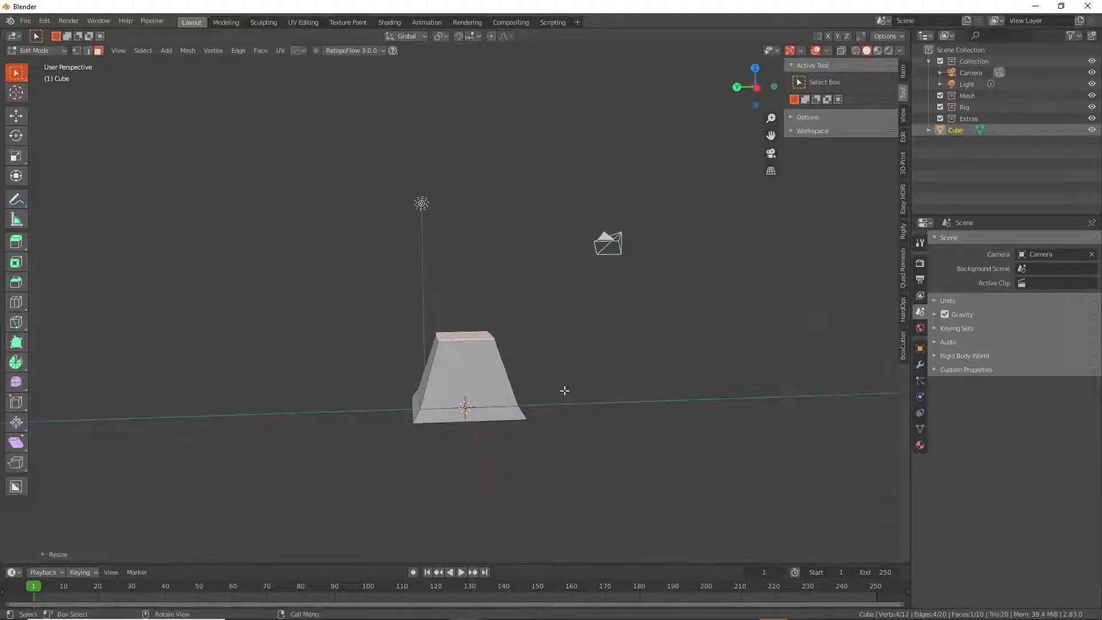
Try extruding the top face upward, then tilting and shifting the extruded end sideways
middle_drag(501, 370, 505, 449)
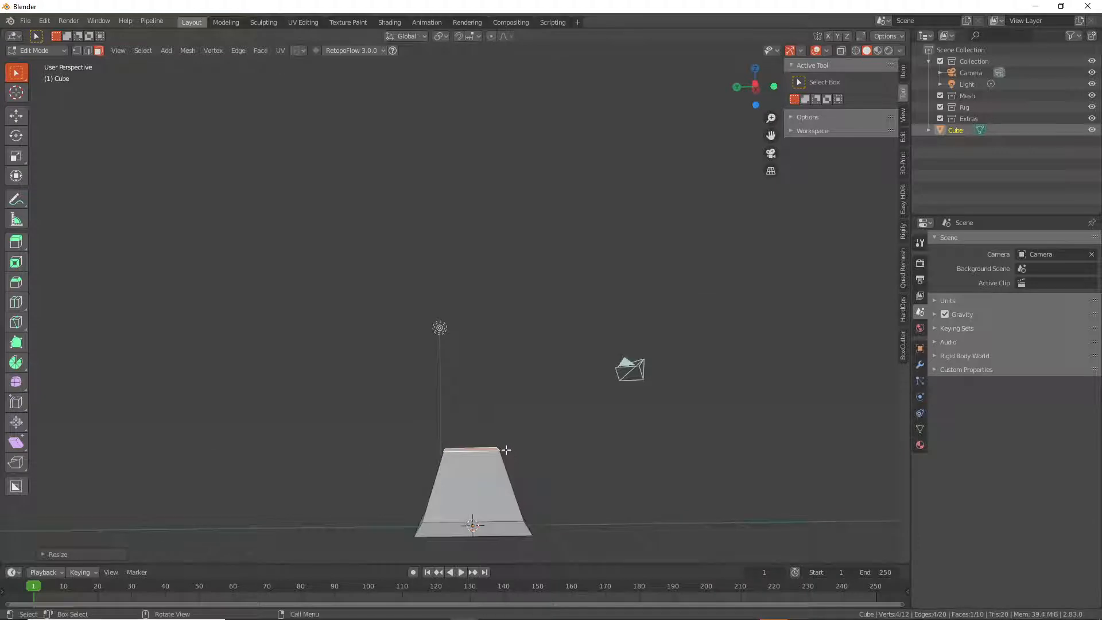
key(e)
click(505, 327)
key(r)
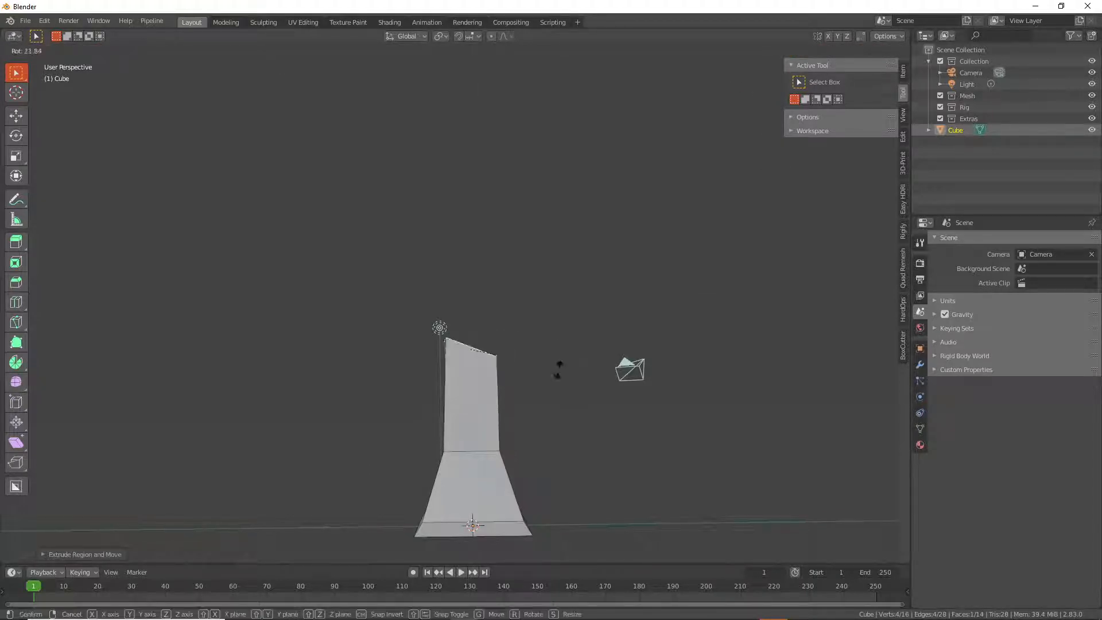
click(555, 385)
key(g)
click(582, 394)
Undo the move, rotation and extrusion of the top face
middle_drag(583, 393, 502, 373)
key(ctrl+z)
key(ctrl+z)
key(ctrl+z)
Extrude the top face to the cursor as a leaning segment and an upright one, scaling the end down slightly
ctrl+right_click(502, 323)
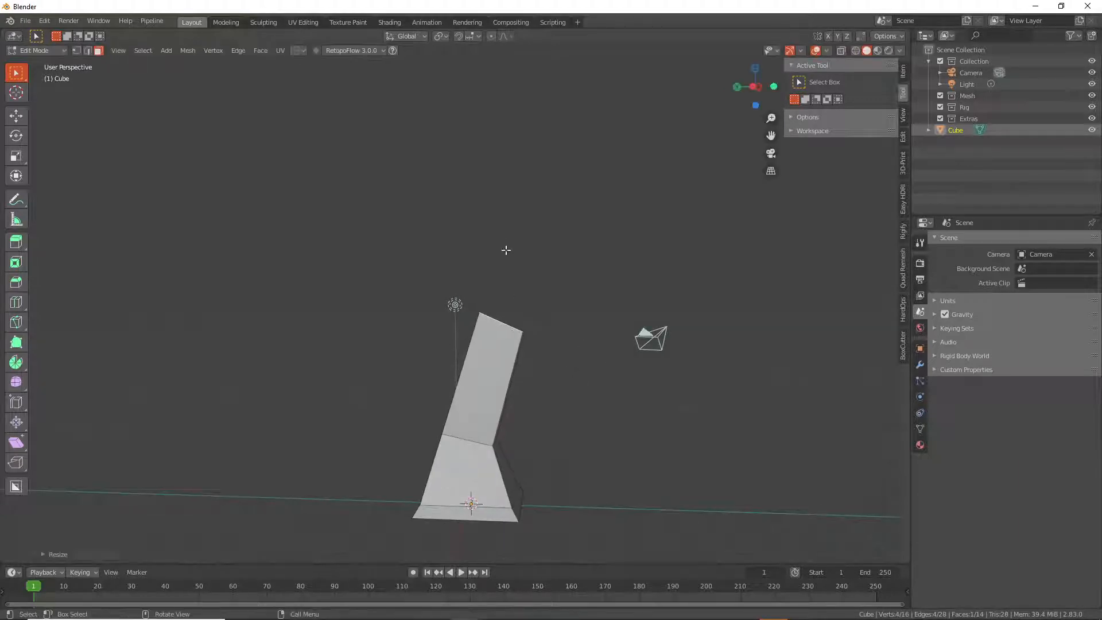
ctrl+right_click(506, 222)
key(s)
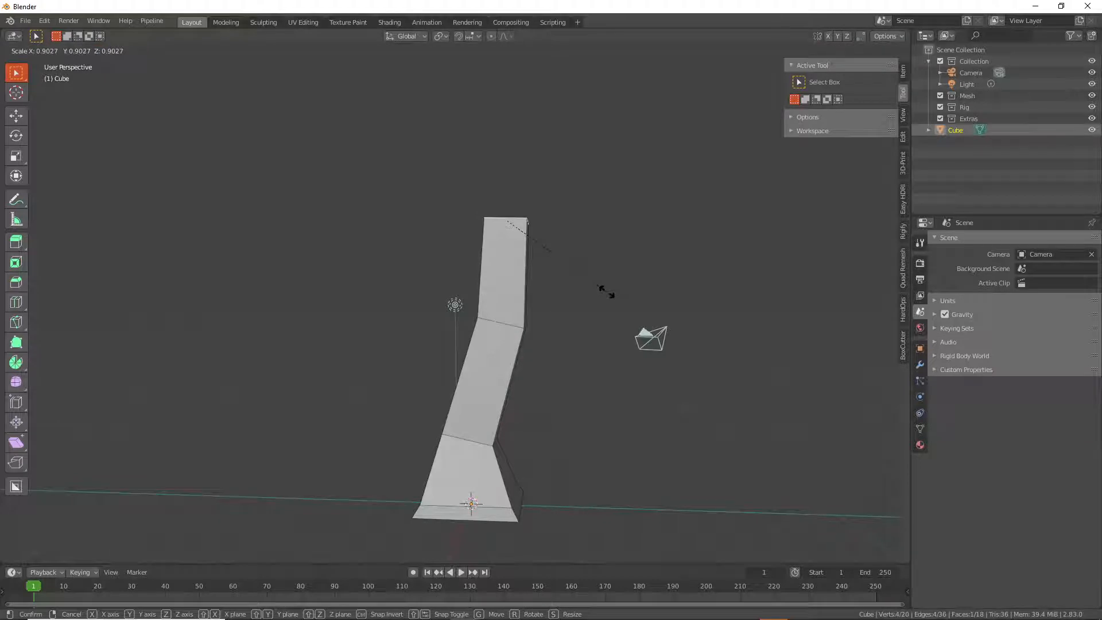
click(605, 291)
Extrude two more segments from the end face, bending back the other way, and shrink each new end
shift+middle_drag(503, 162, 553, 258)
ctrl+right_click(533, 235)
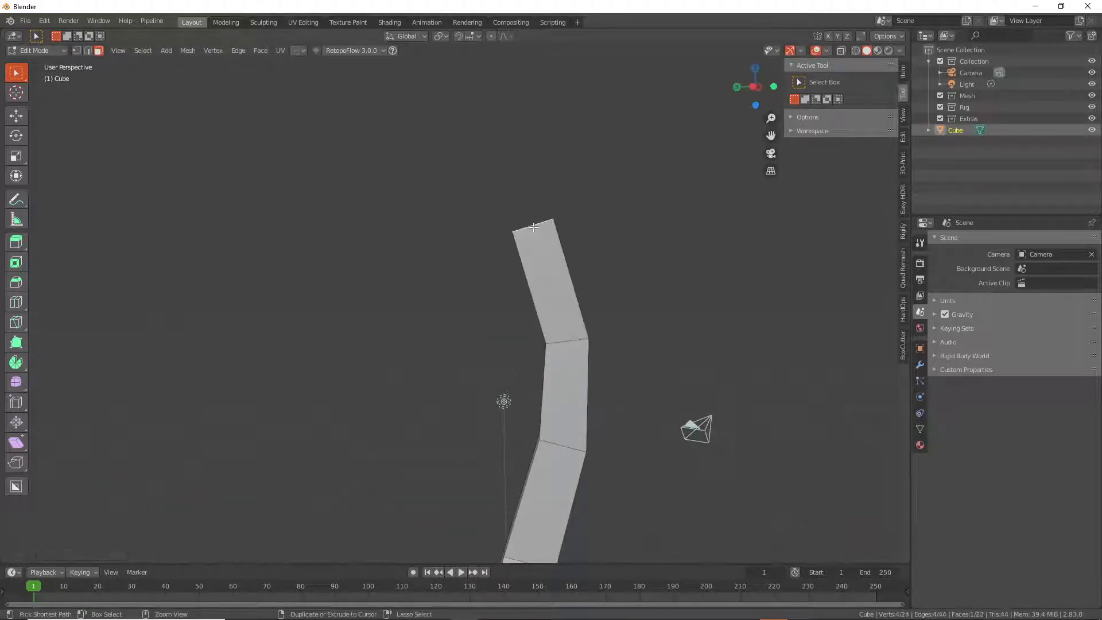
key(s)
click(637, 294)
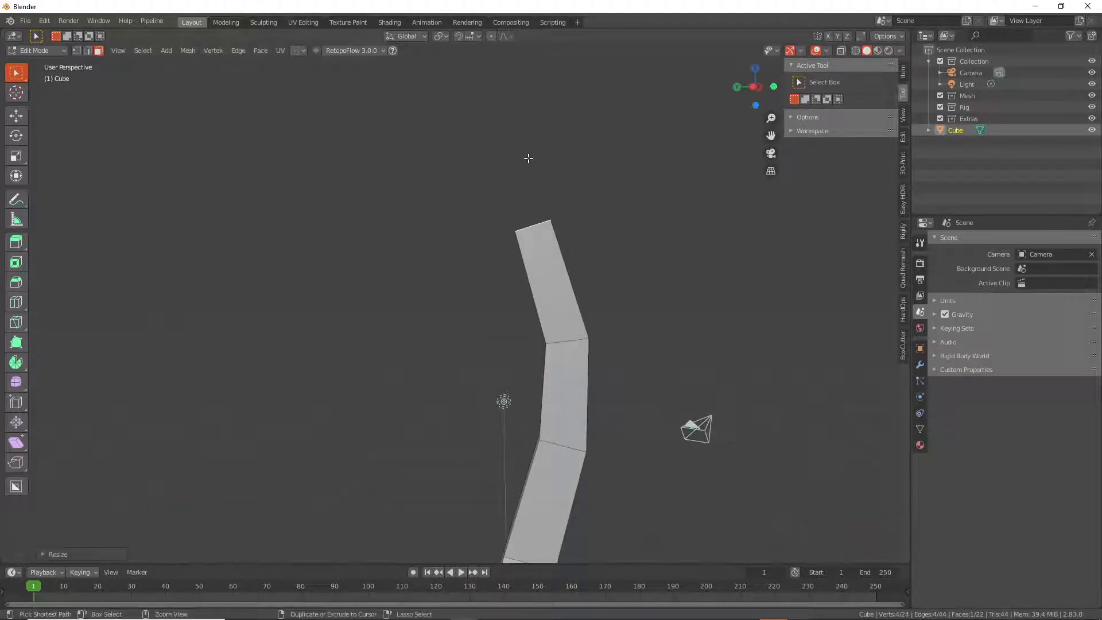
ctrl+right_click(518, 139)
key(s)
click(610, 210)
Continue the stem with one segment along the same lean and one nearly vertical, scaling down each end face
shift+middle_drag(610, 211, 592, 244)
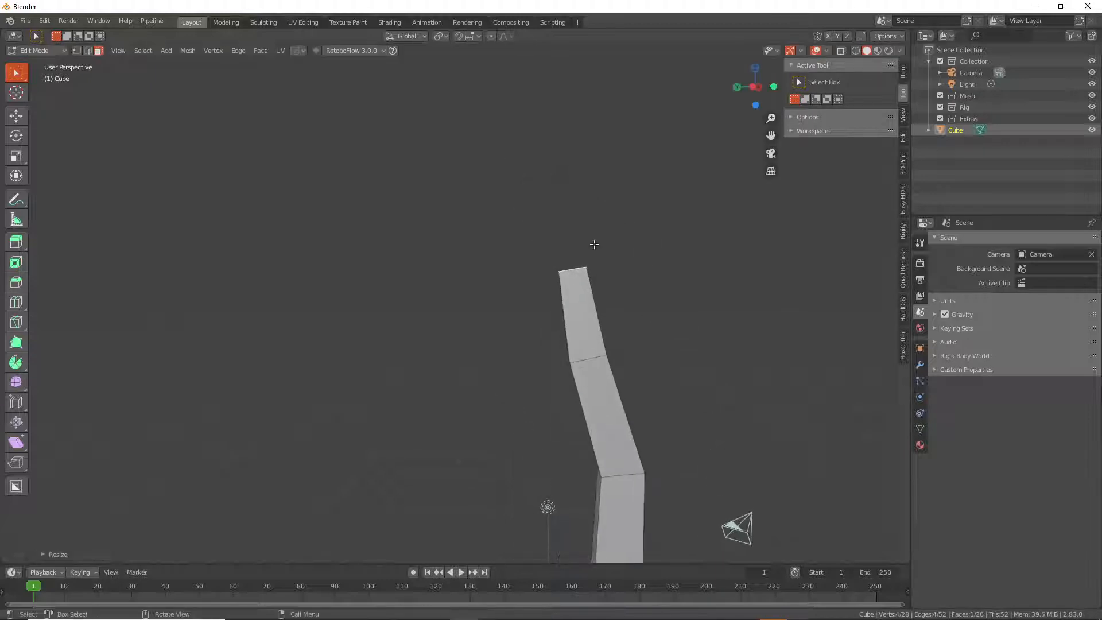
ctrl+right_click(556, 187)
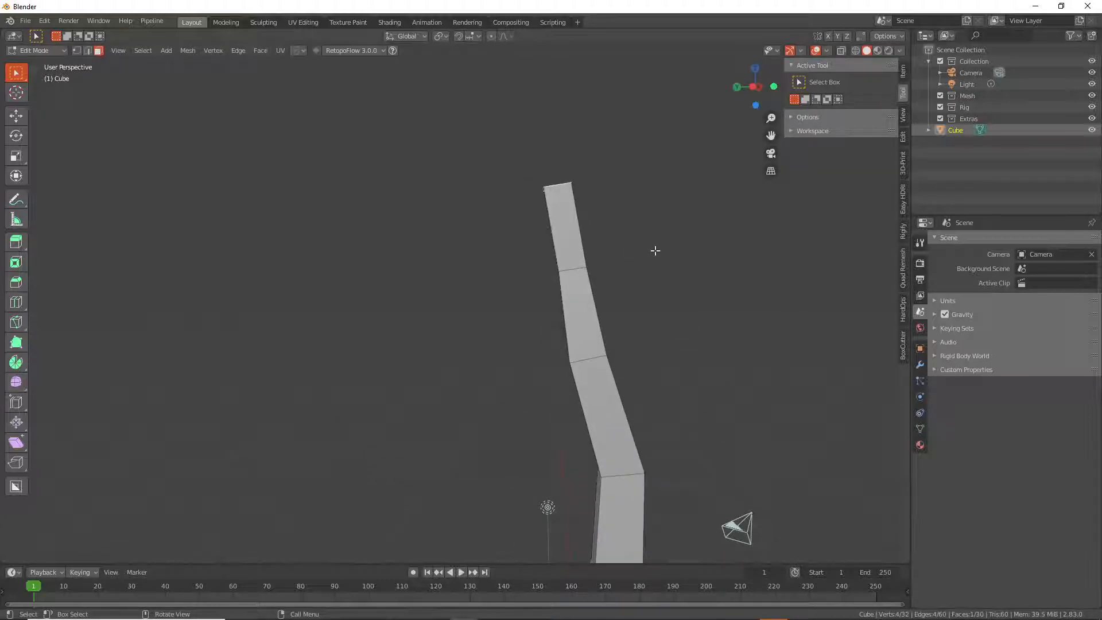
key(s)
click(631, 239)
shift+middle_drag(617, 229, 581, 217)
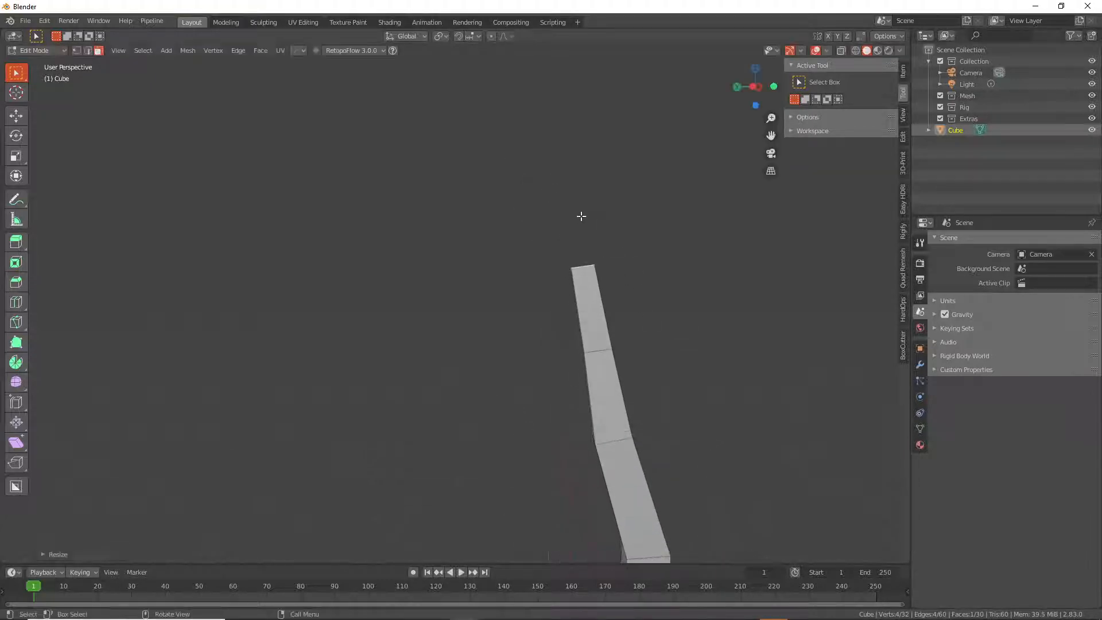
ctrl+right_click(580, 195)
key(s)
click(689, 277)
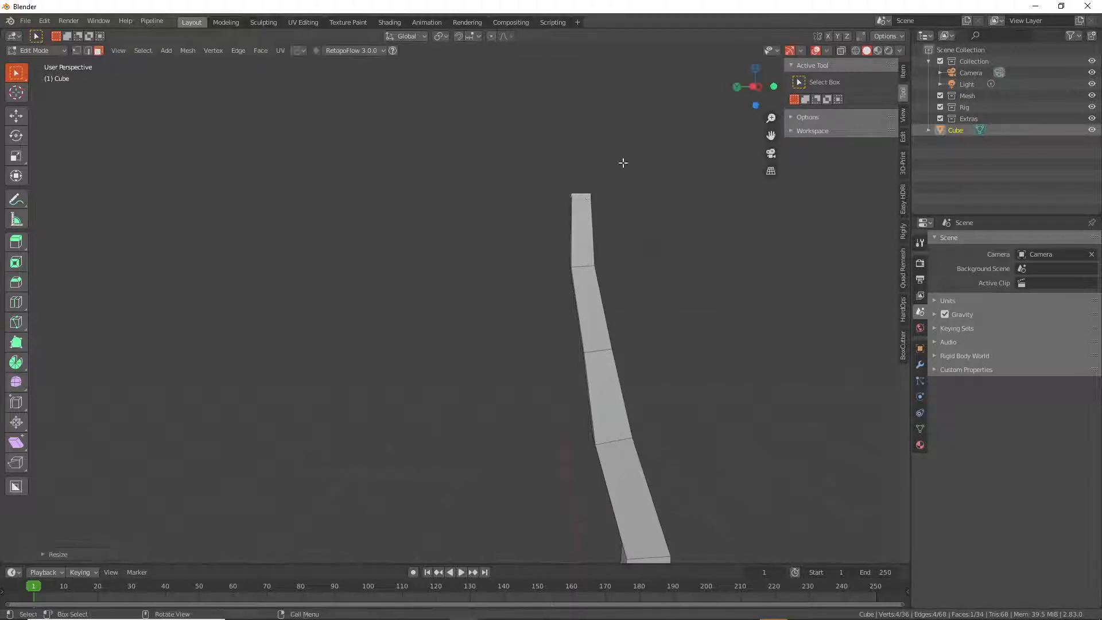
Extrude three final segments curving in the opposite direction, scaling each end smaller to finish in a narrow tip
ctrl+right_click(591, 135)
key(s)
click(646, 190)
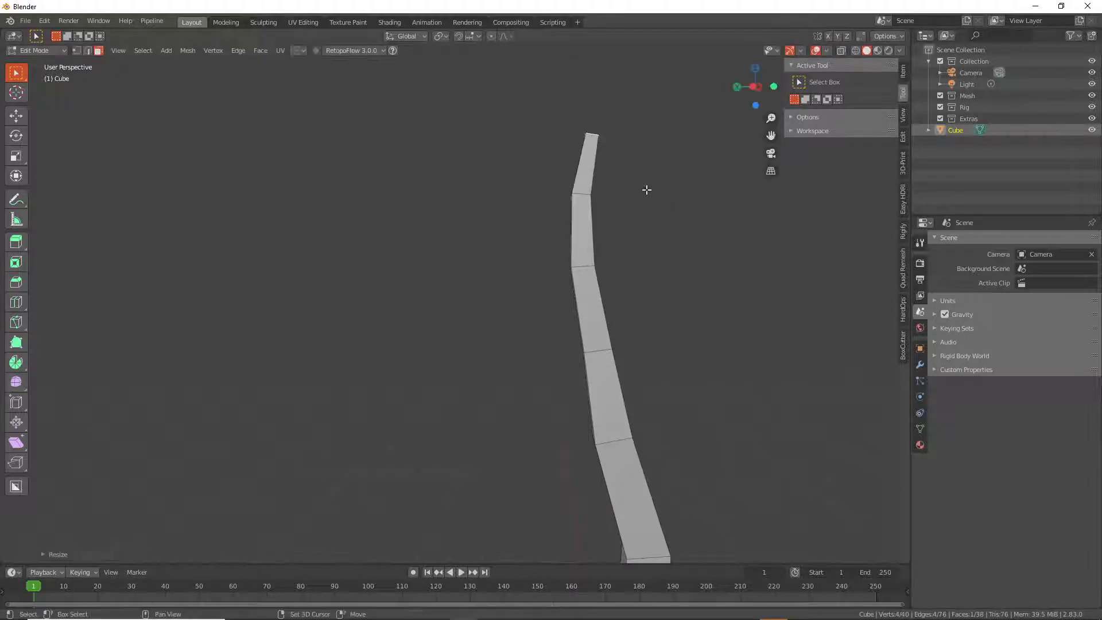
scroll(647, 190, down, 2)
ctrl+right_click(638, 178)
key(s)
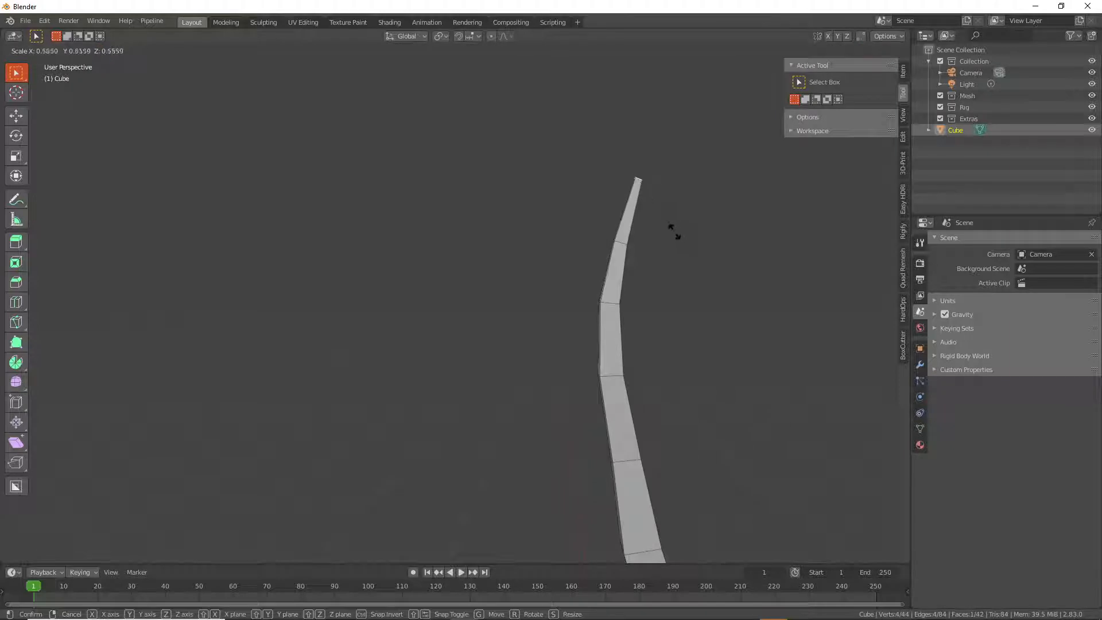
click(674, 232)
ctrl+right_click(652, 140)
key(s)
click(728, 234)
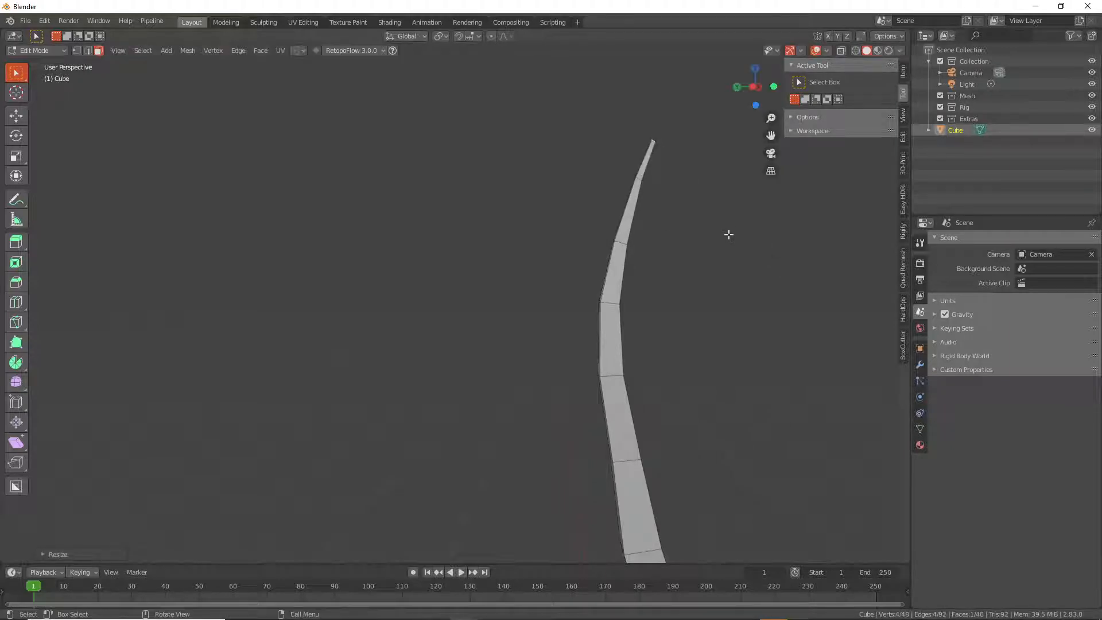
Add an edge loop to the middle trunk segment, slid towards its upper edge, and switch to face selection
scroll(725, 398, down, 3)
shift+middle_drag(725, 398, 712, 343)
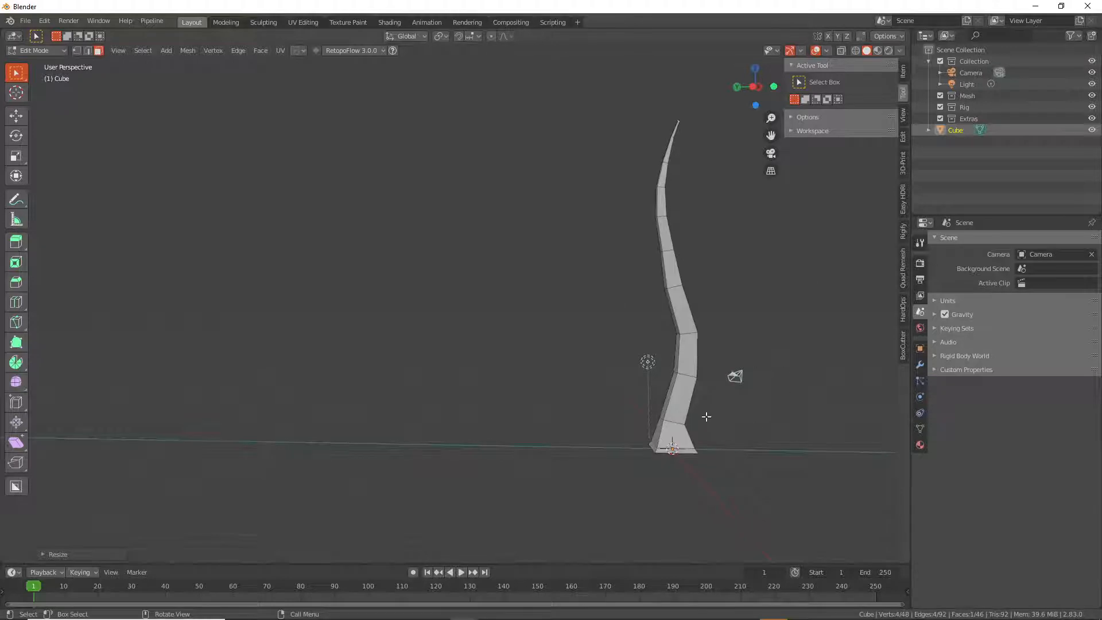
middle_drag(713, 349, 698, 374)
scroll(645, 399, up, 4)
scroll(639, 401, down, 2)
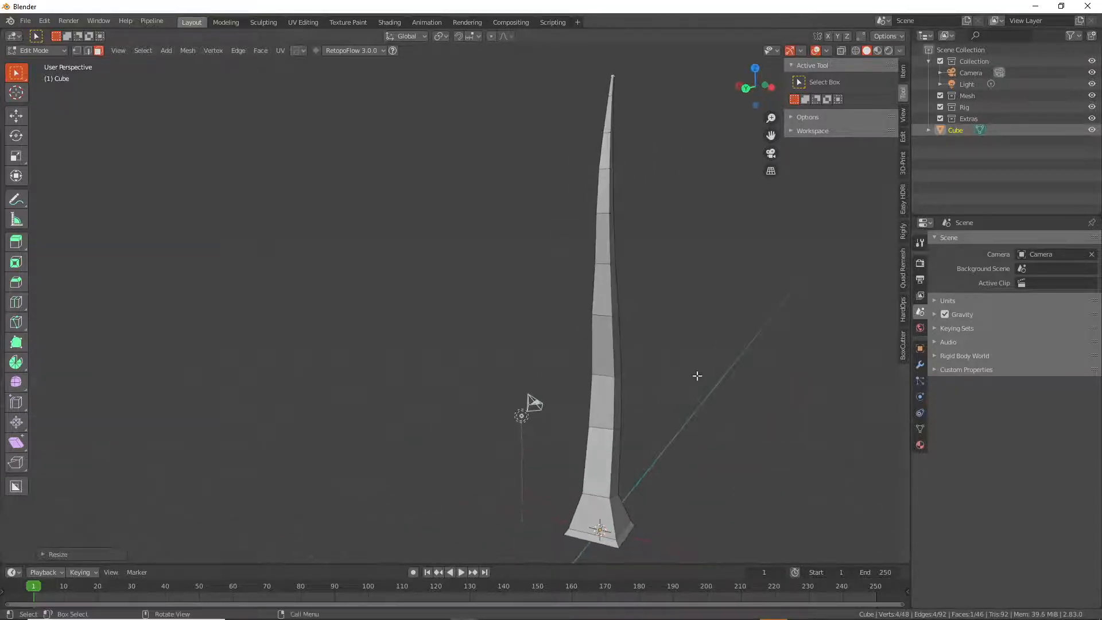
click(611, 304)
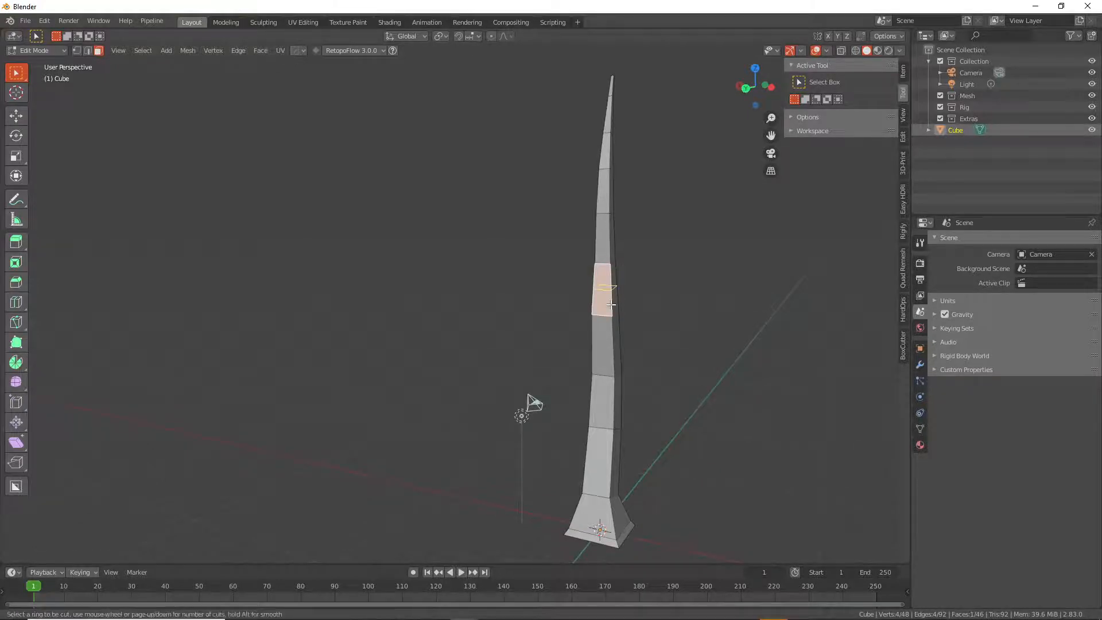
key(ctrl+r)
click(610, 300)
click(613, 284)
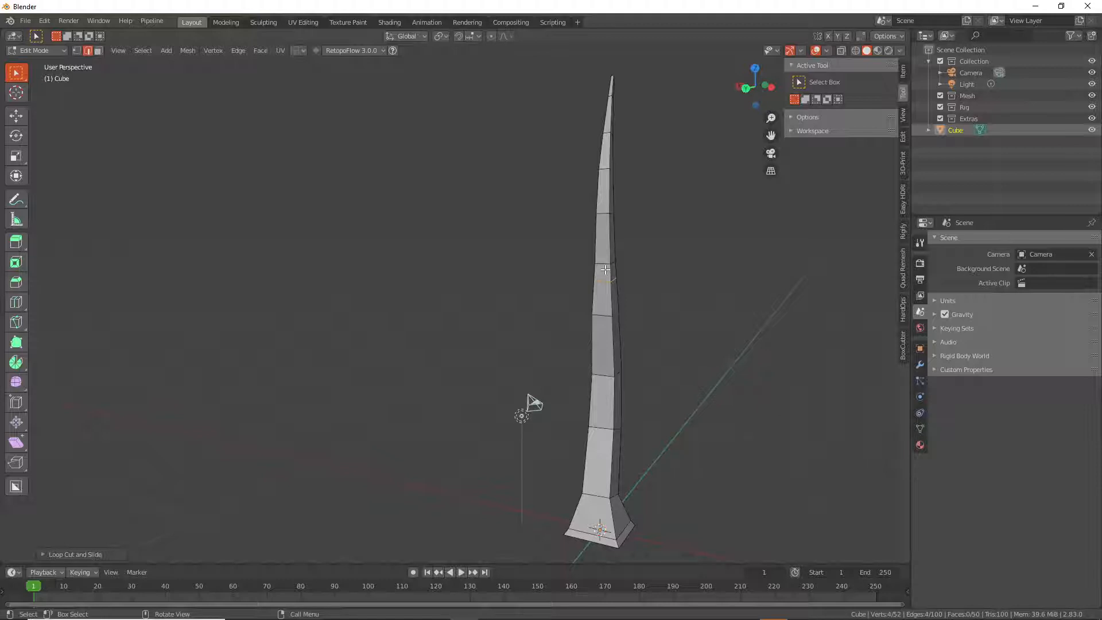
key(3)
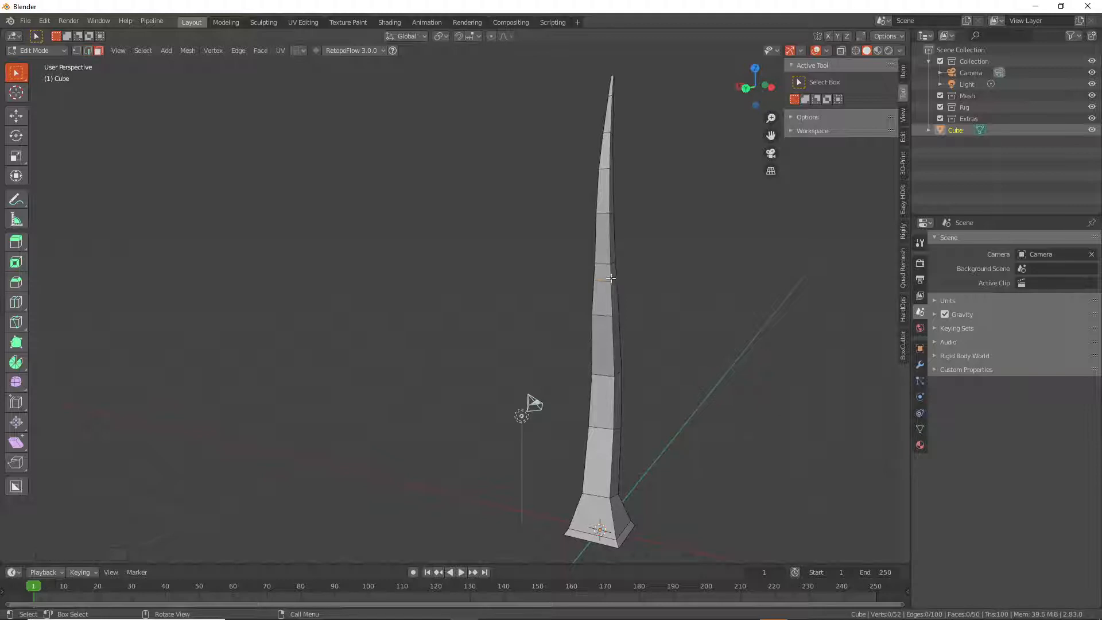
Extrude two branch segments outward and upward from the narrow trunk face above the new loop, shrinking each end slightly
middle_drag(614, 271, 648, 258)
ctrl+right_click(667, 250)
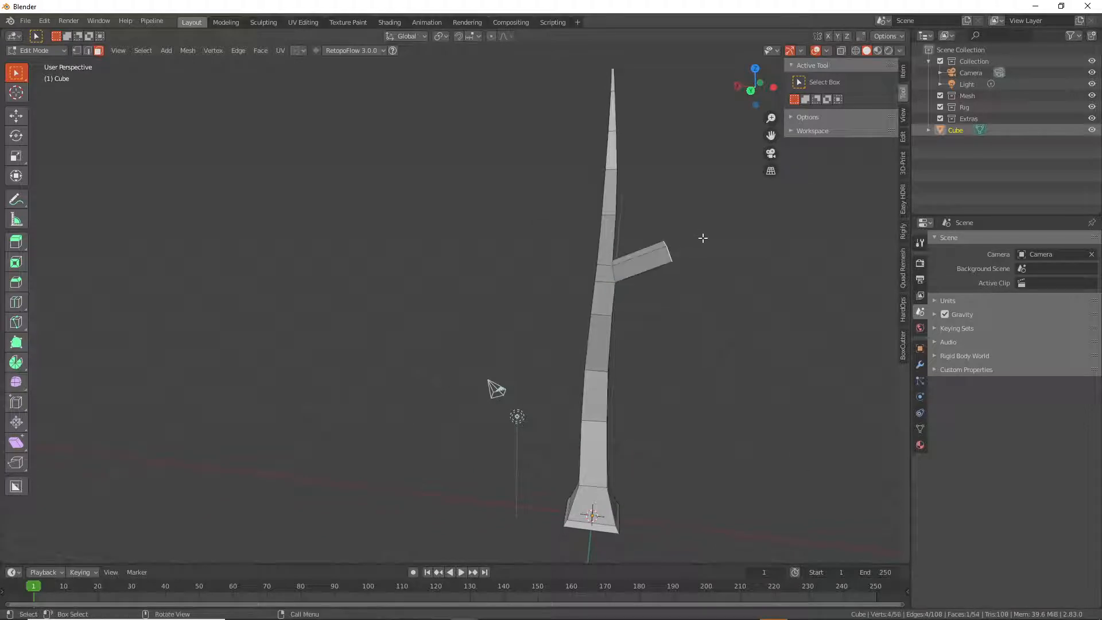
key(s)
click(705, 231)
ctrl+right_click(726, 167)
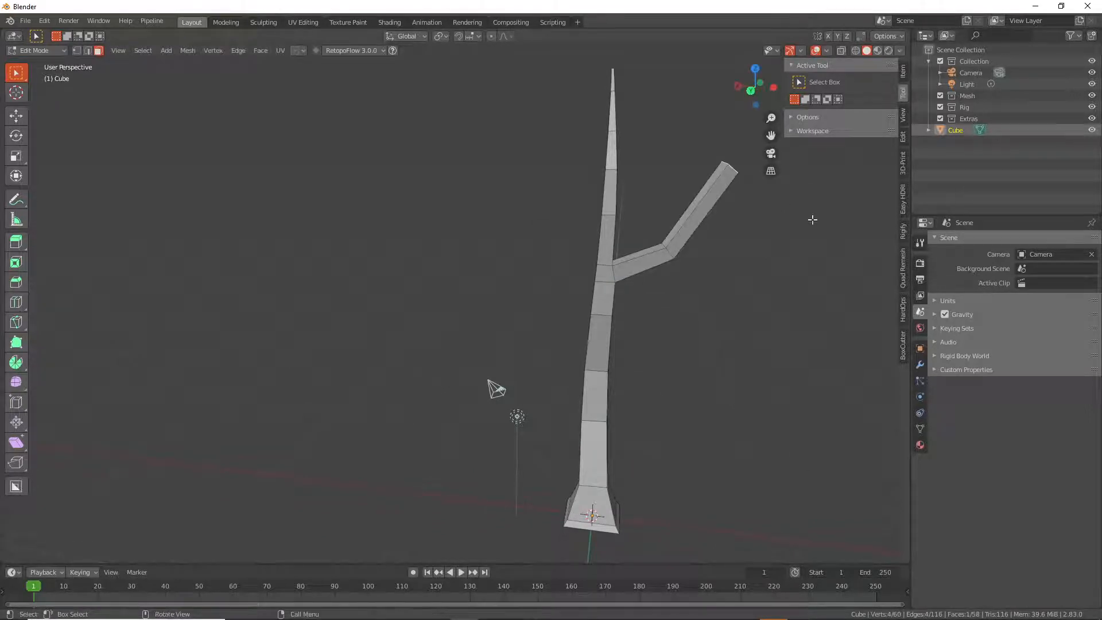
key(ctrl+z)
ctrl+right_click(721, 208)
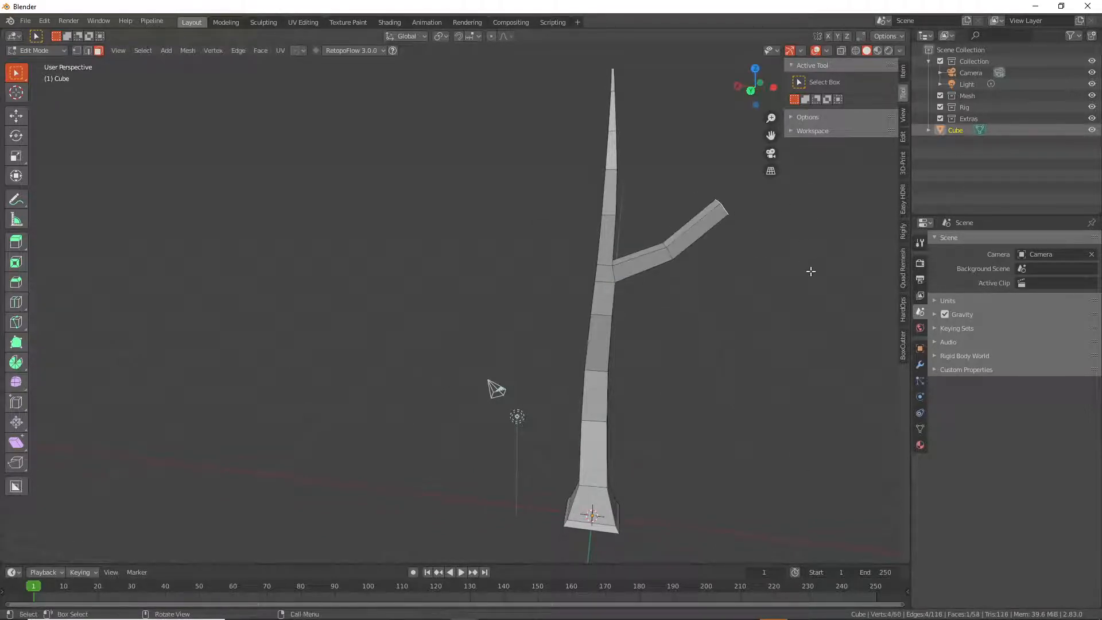
key(s)
click(787, 273)
Continue the branch with three more extruded segments curving increasingly upright, scaling it down to a narrow tip
middle_drag(784, 270, 688, 312)
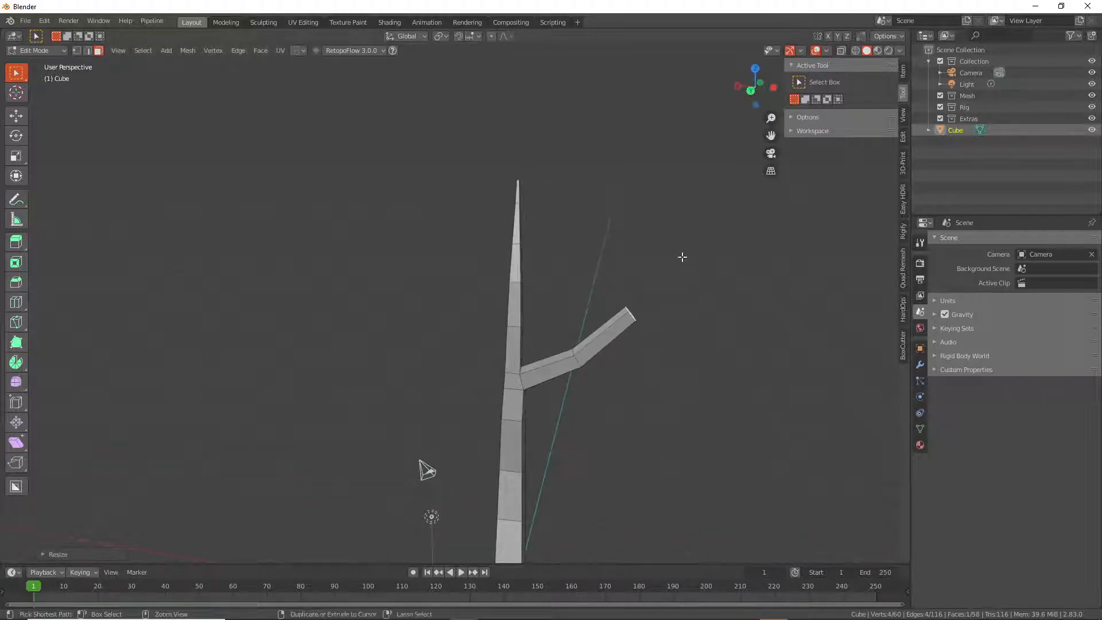
key(s)
click(749, 350)
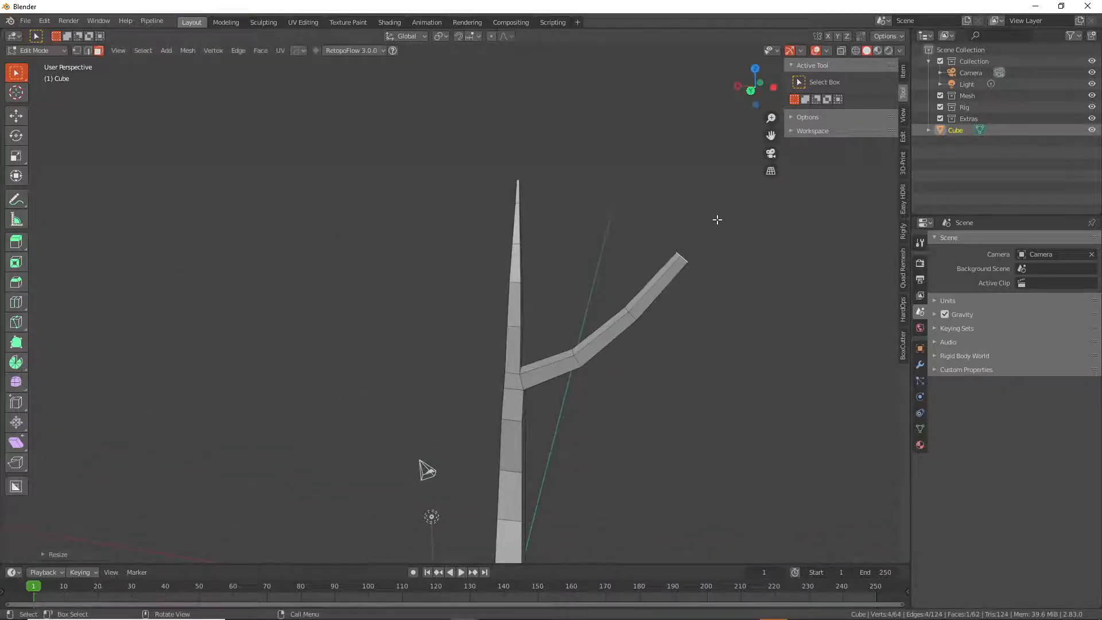
ctrl+right_click(710, 215)
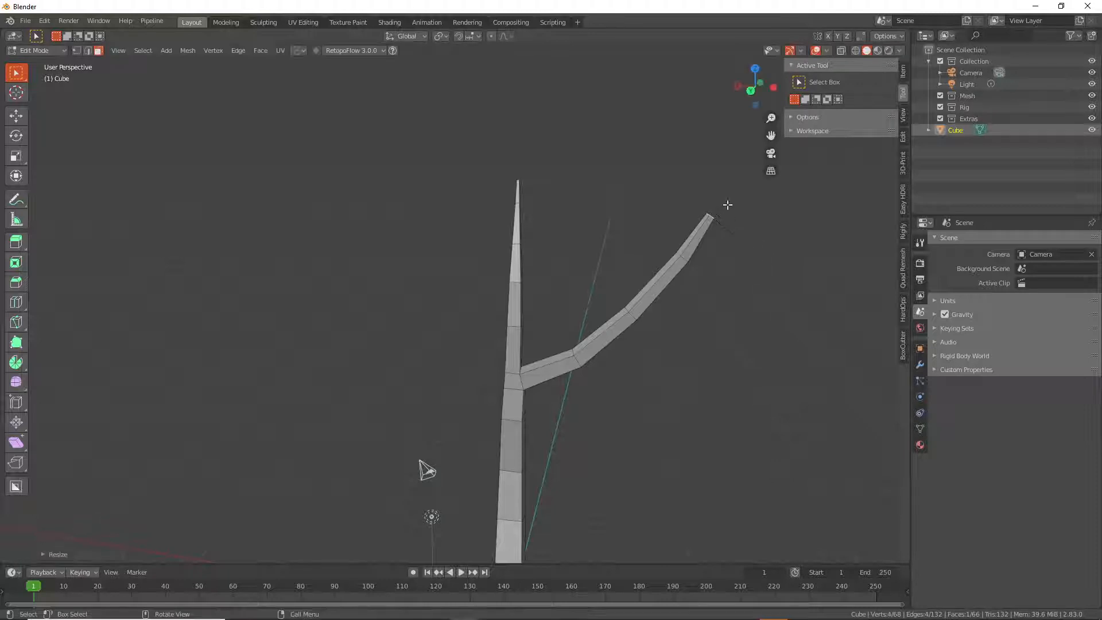
ctrl+right_click(718, 179)
key(s)
click(740, 235)
Add an edge loop to the branch segment just below the tip segment, slid towards its lower end, and return to face selection
key(ctrl+r)
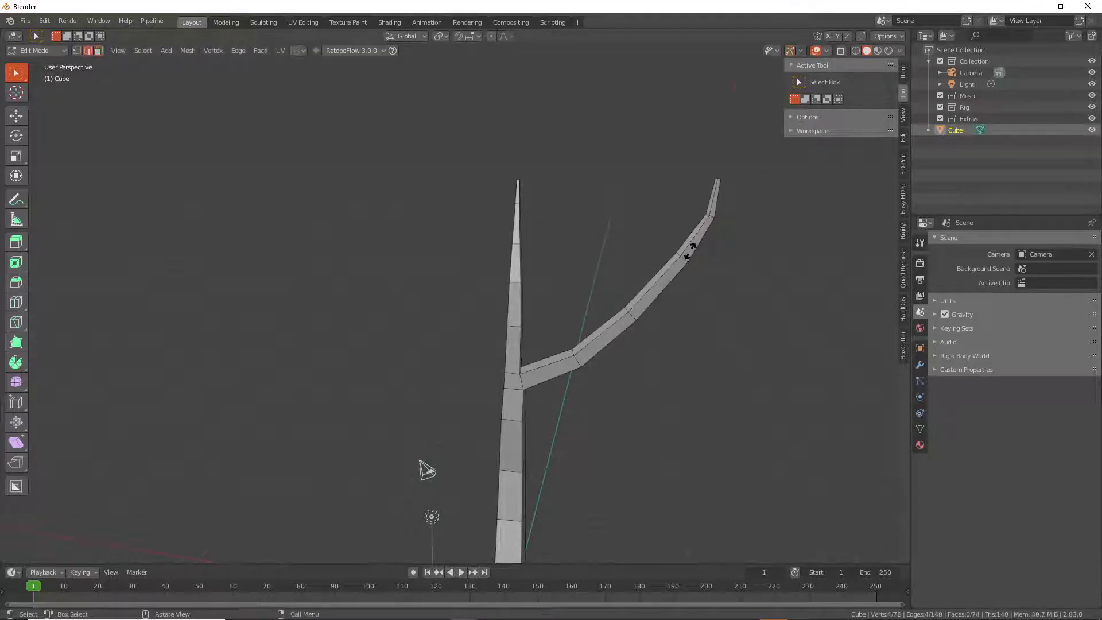
click(689, 253)
click(681, 261)
middle_drag(682, 261, 738, 281)
key(3)
Extrude a three-segment twig sideways from the branch face beside the new loop, curving upward and scaling down to a thin tip
ctrl+right_click(729, 255)
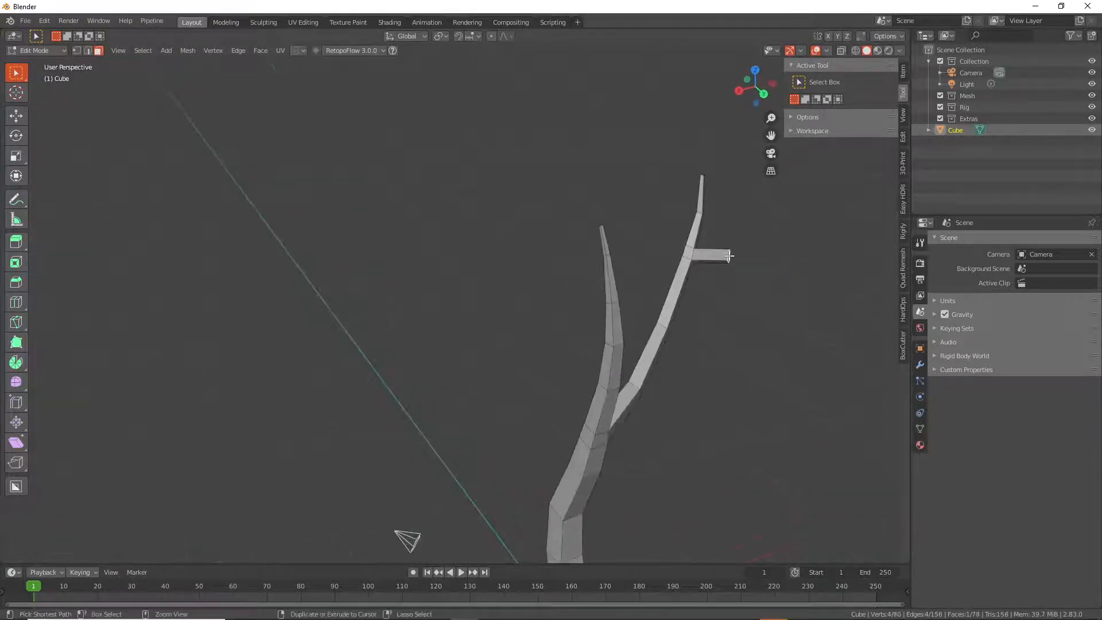
key(s)
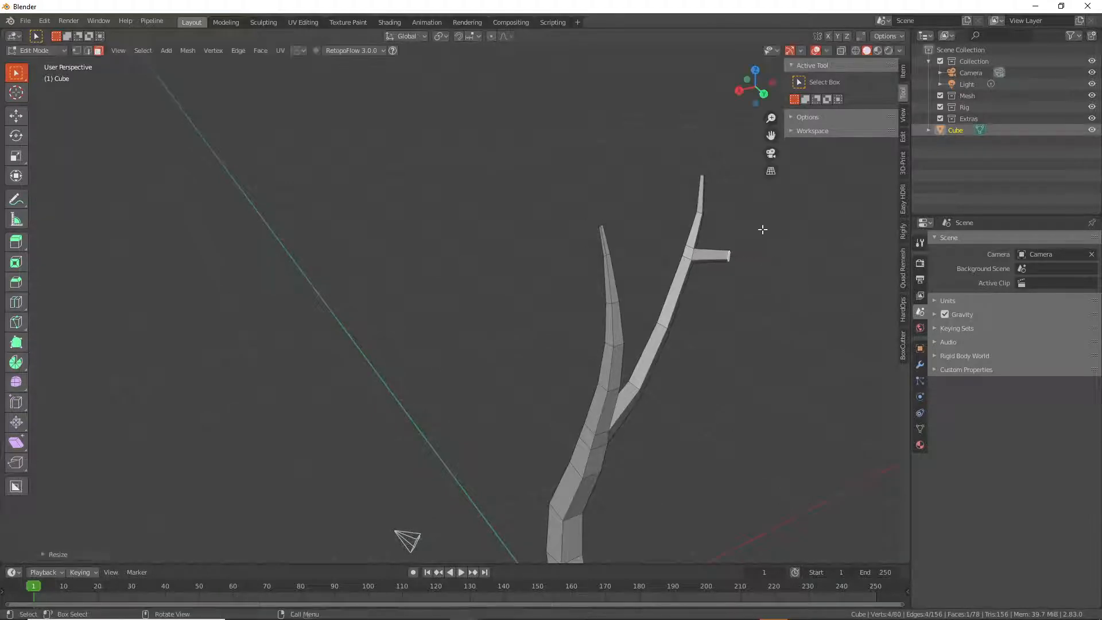
click(763, 231)
ctrl+right_click(768, 230)
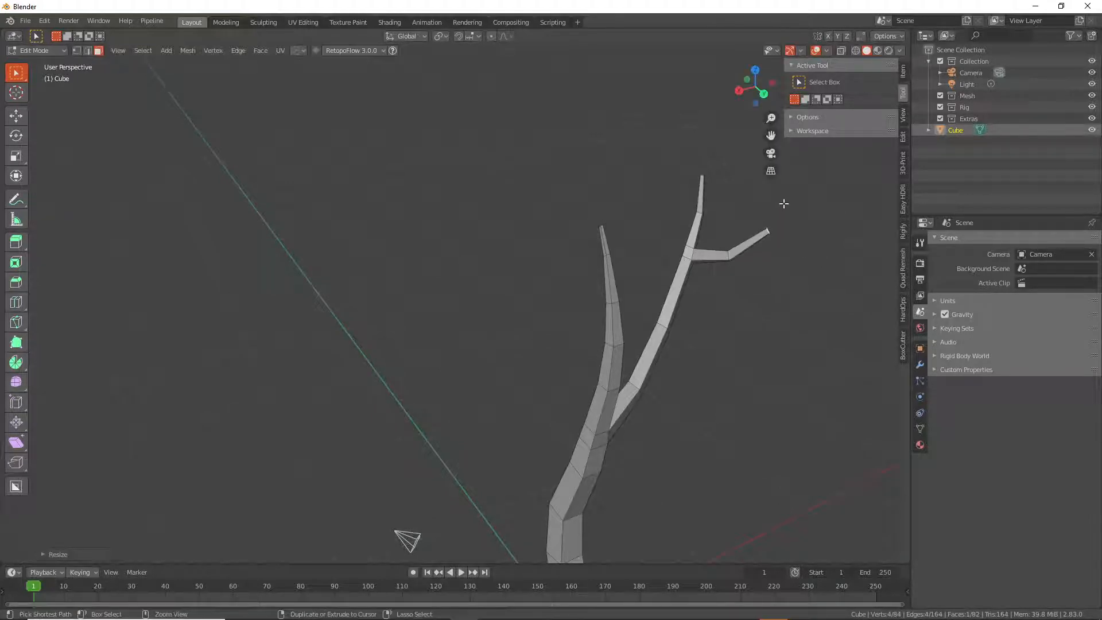
ctrl+right_click(783, 203)
key(s)
click(810, 244)
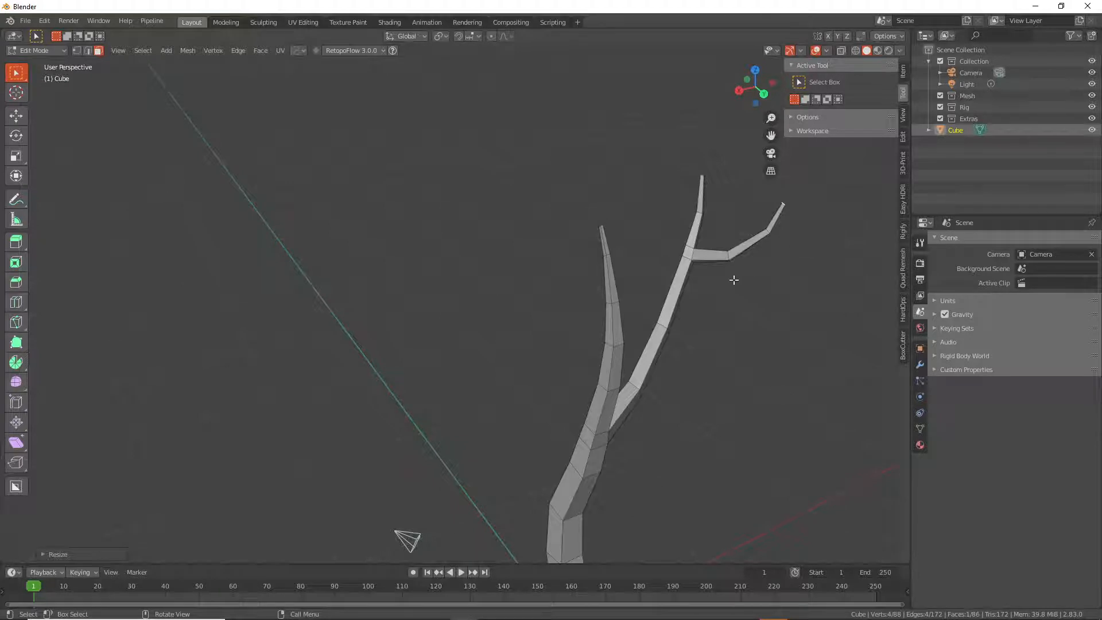
Add another edge loop to the branch segment below the twig, slid towards its lower end
mouse_move(660, 308)
middle_down()
mouse_move(615, 287)
mouse_move(646, 297)
middle_up()
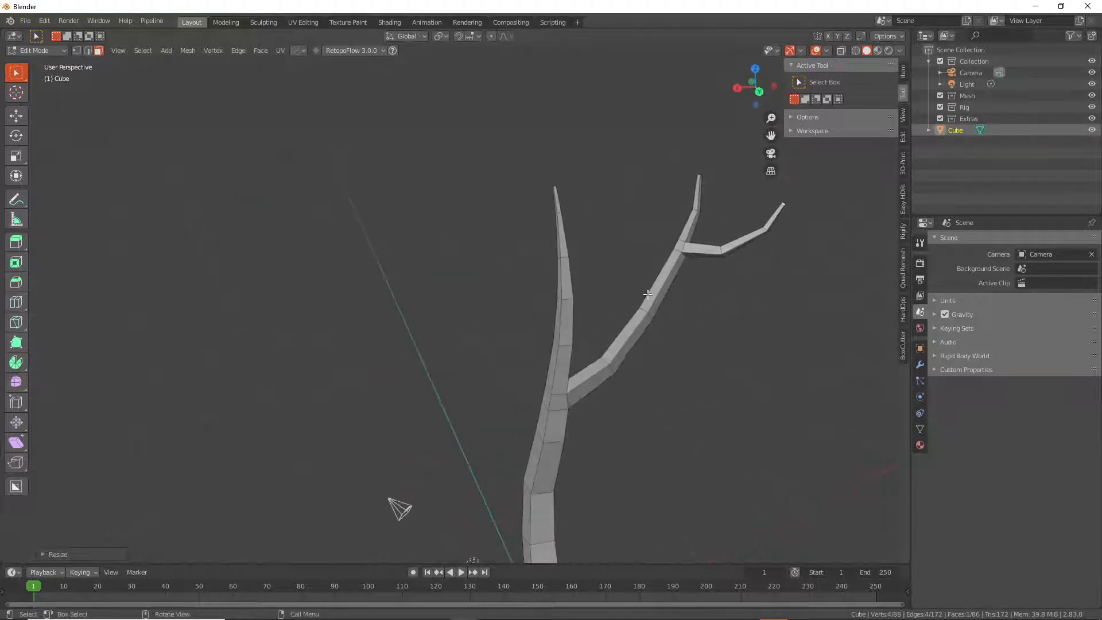
click(650, 294)
key(ctrl+r)
click(649, 304)
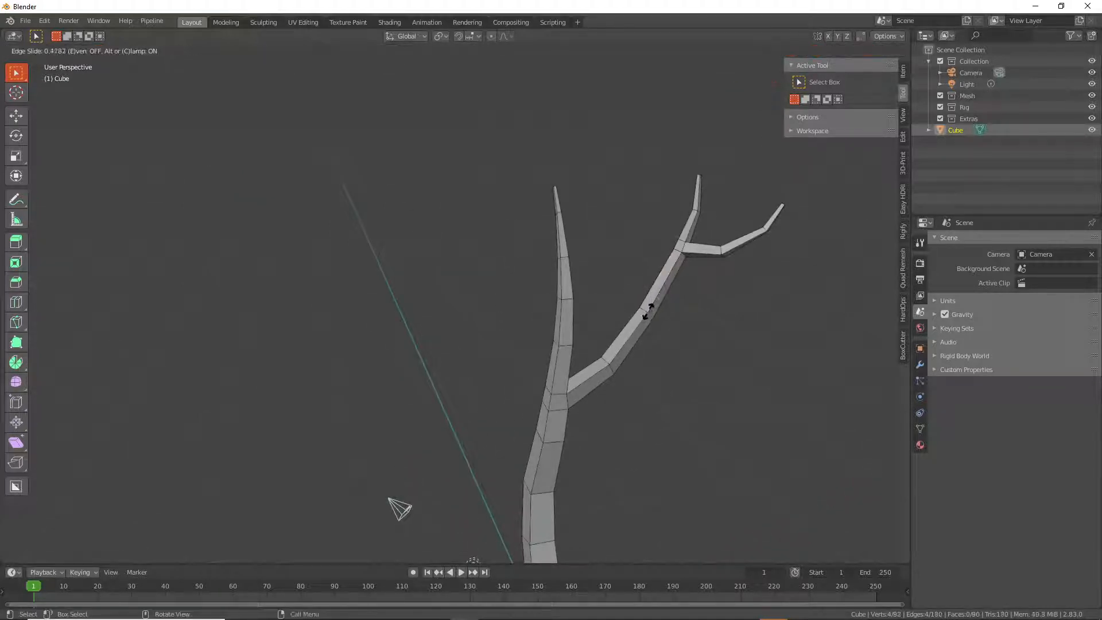
click(647, 314)
Extrude two side-branch segments from the face beside that loop, on the side opposite the twig, and shrink each end
middle_drag(647, 314, 718, 312)
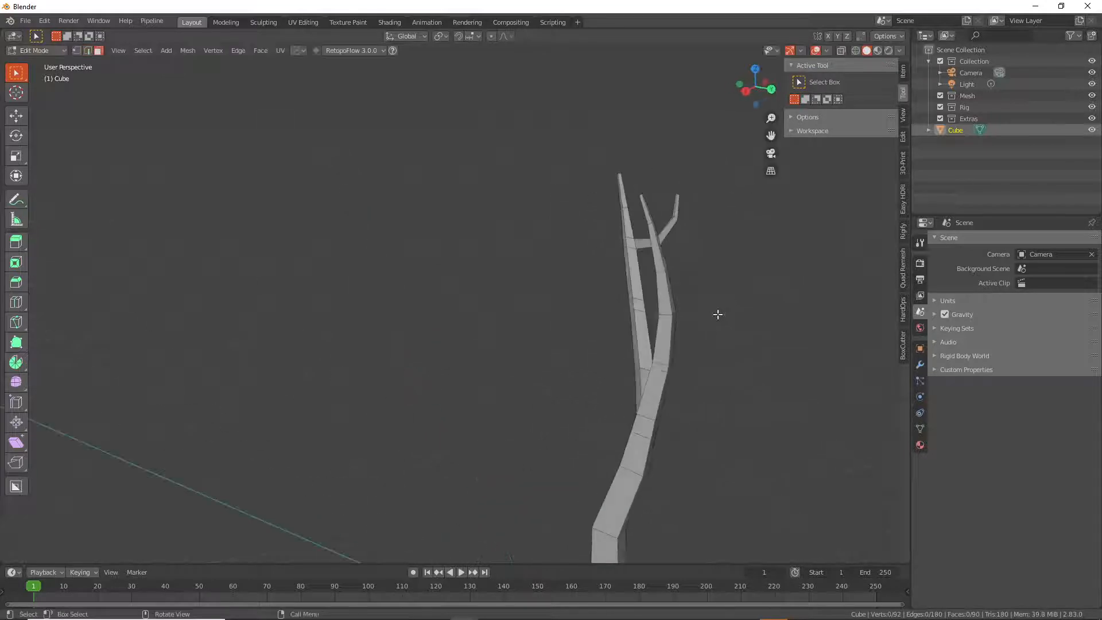
key(e)
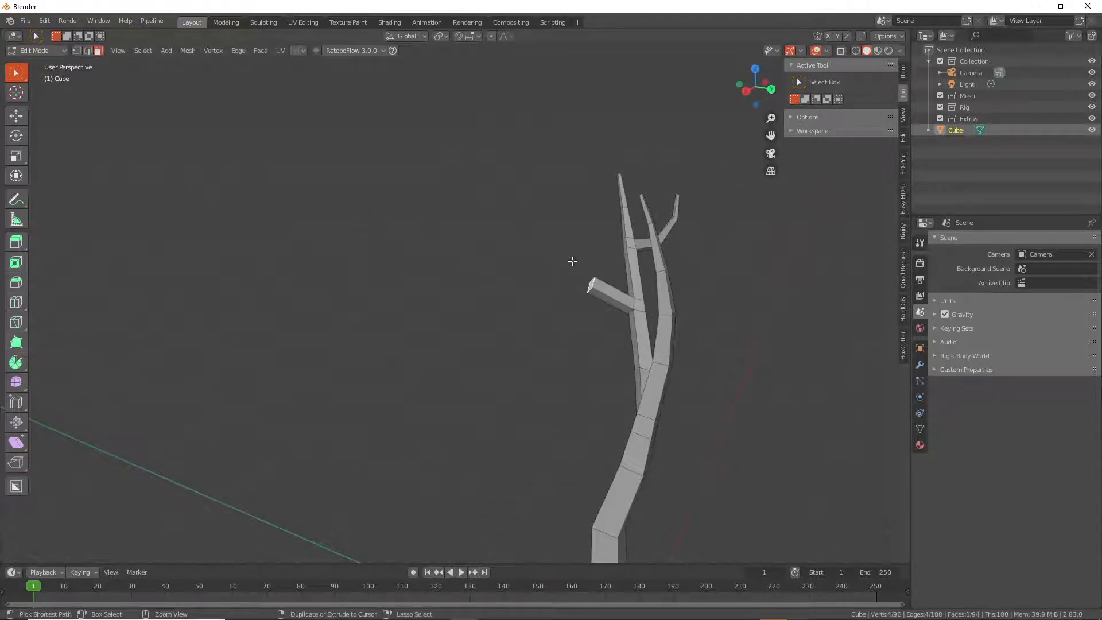
click(570, 260)
key(s)
click(610, 285)
key(e)
click(559, 243)
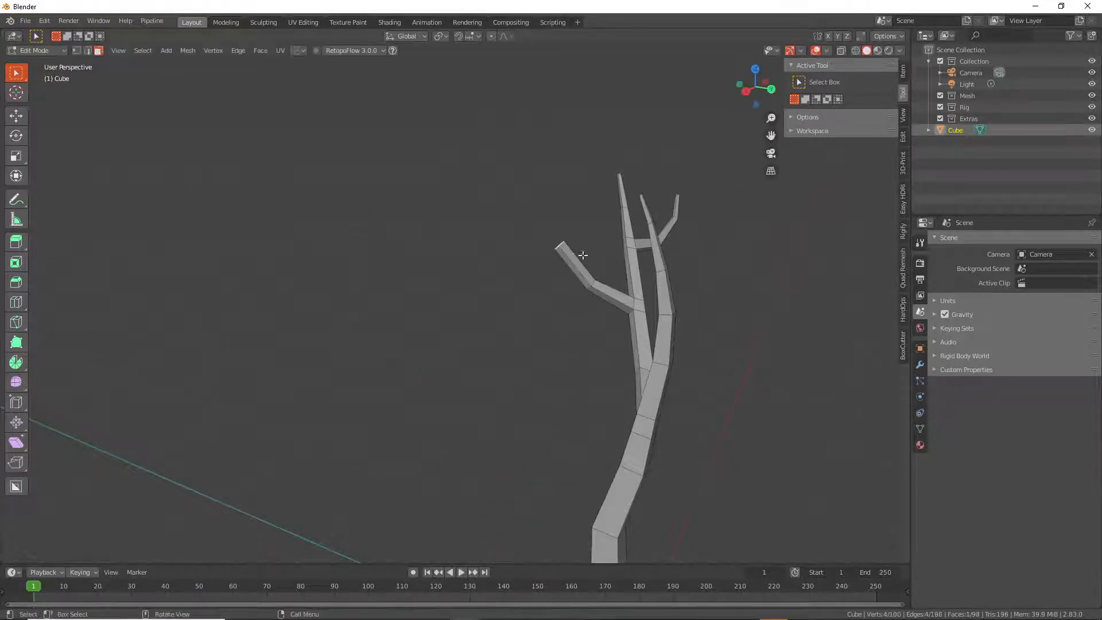
key(s)
click(591, 260)
Extend the side branch with two more segments, the last nearly upright, and scale the end to a narrow tip
key(e)
click(536, 221)
key(s)
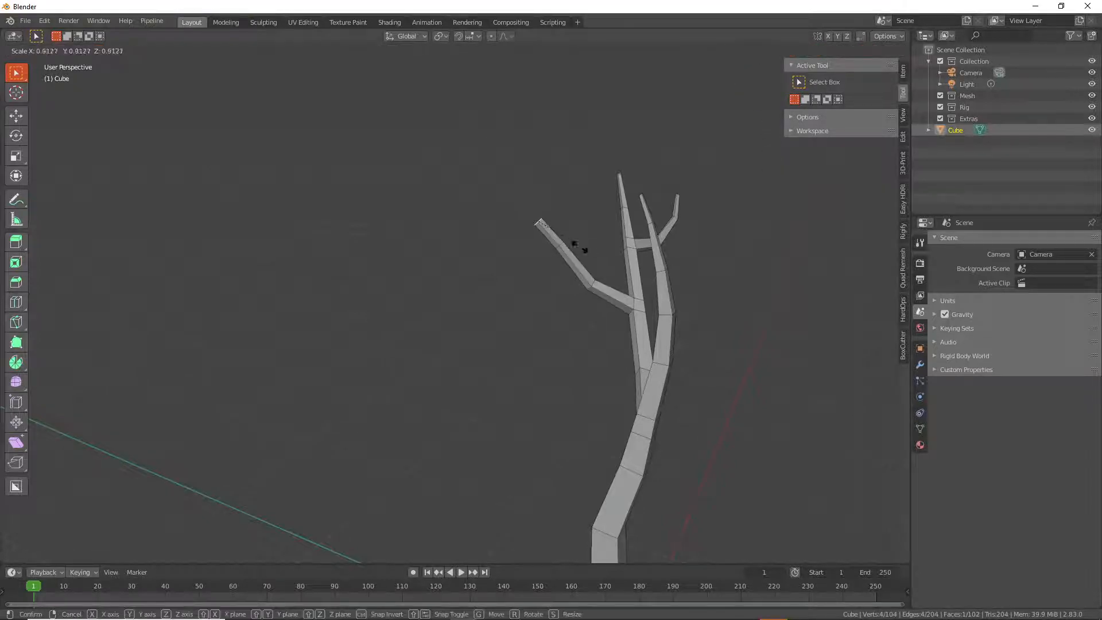
click(566, 242)
key(e)
click(536, 198)
key(s)
click(551, 241)
Add an edge loop just below the side branch's tip segment and return to face selection
key(ctrl+r)
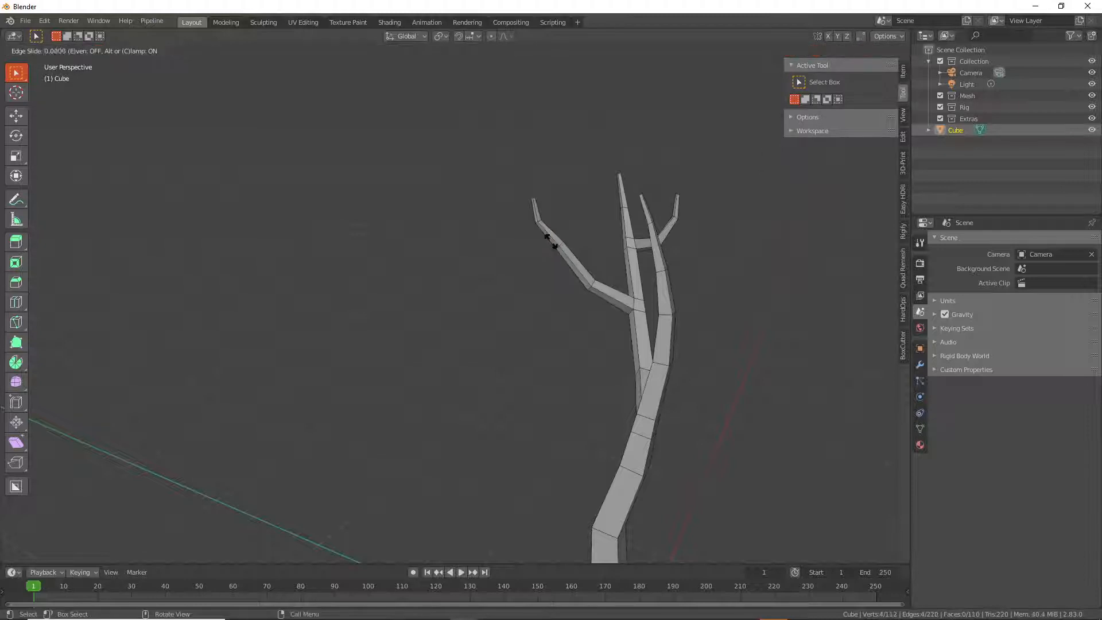
click(545, 238)
click(539, 234)
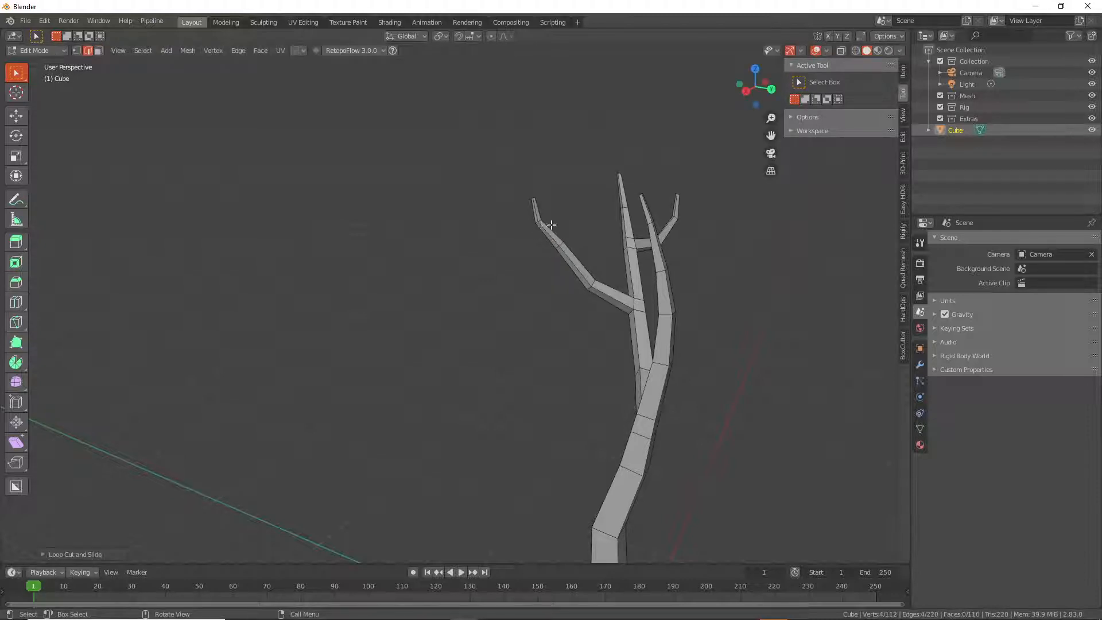
mouse_move(551, 224)
middle_down()
mouse_move(552, 249)
mouse_move(551, 231)
middle_up()
click(552, 249)
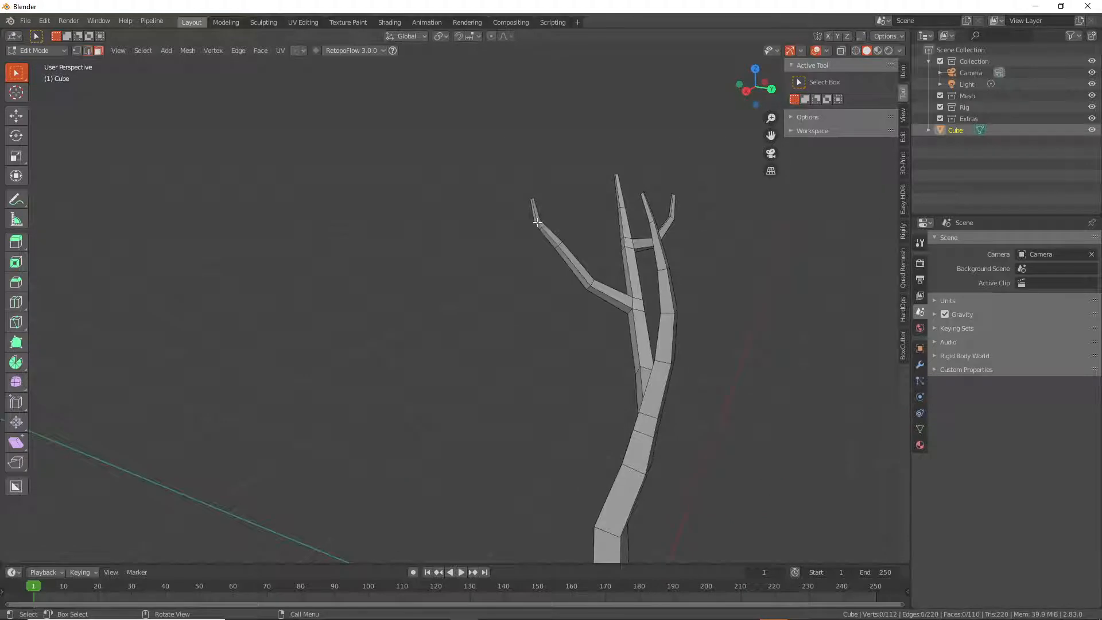
Extrude a short two-segment twig outward from the small face near the side branch's tip and shrink its end
middle_drag(532, 242, 526, 222)
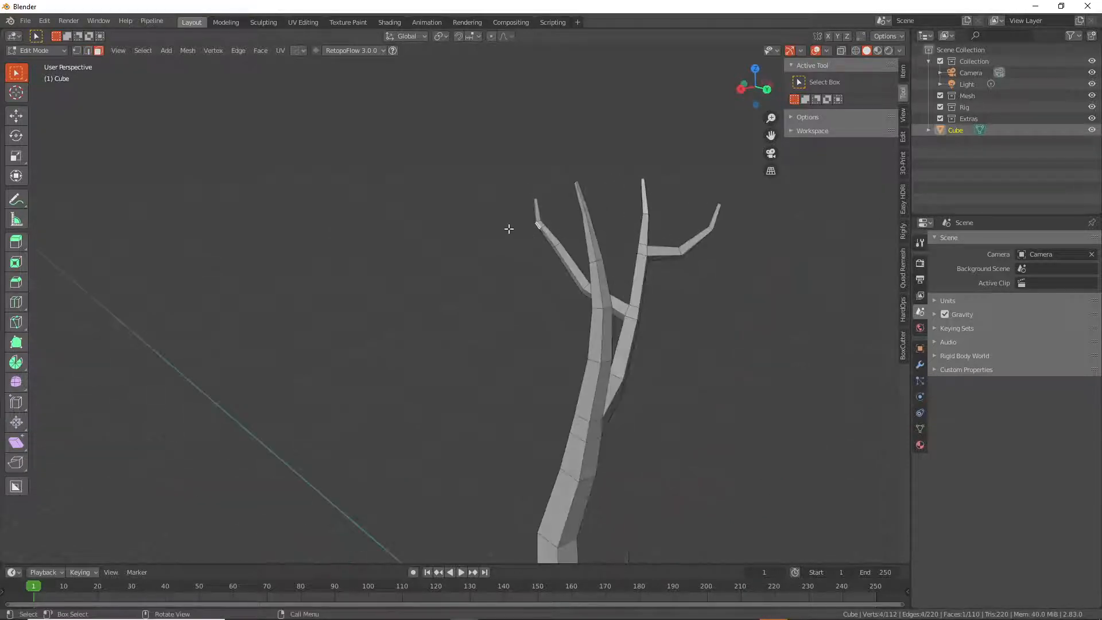
ctrl+right_click(511, 229)
ctrl+right_click(494, 217)
key(s)
click(533, 248)
Add an edge loop to the trunk segment just below the first branch, slid towards its lower edge
middle_drag(529, 249, 637, 281)
click(657, 393)
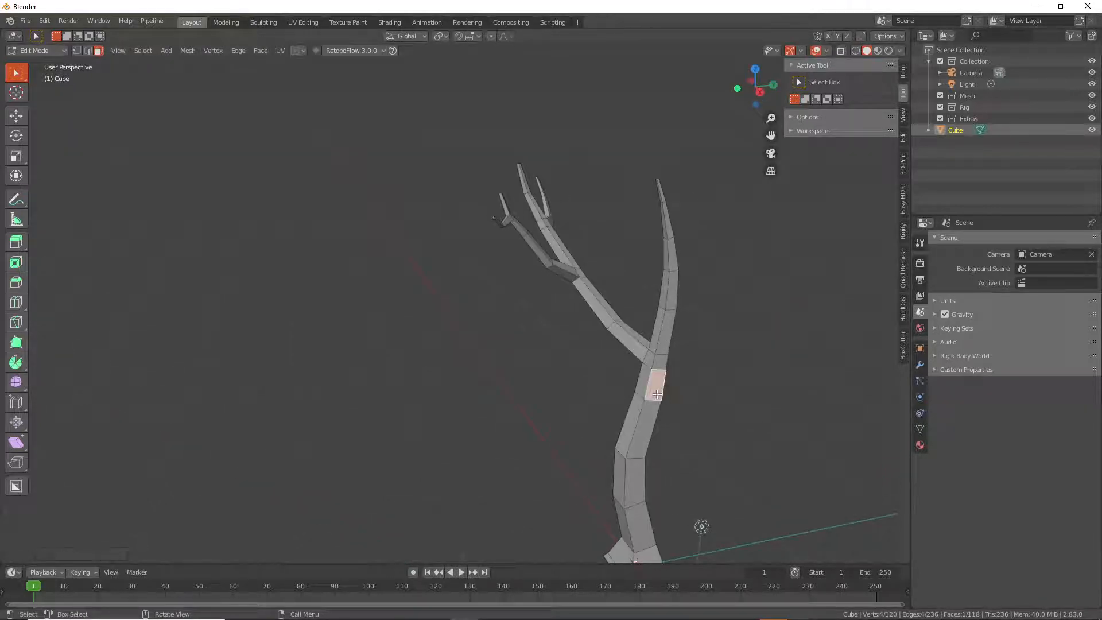
key(ctrl+r)
click(657, 390)
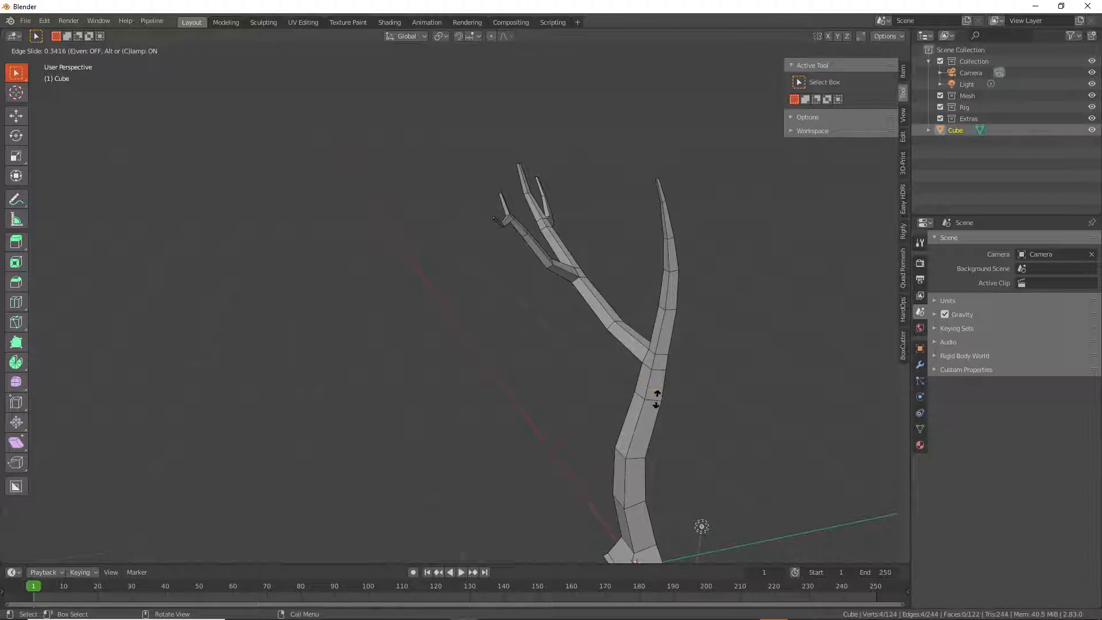
right_click(657, 384)
Extrude a three-segment branch from the trunk face above that loop, away from the first branch, curving upward and tapering to a tip
middle_drag(657, 385, 718, 398)
click(634, 372)
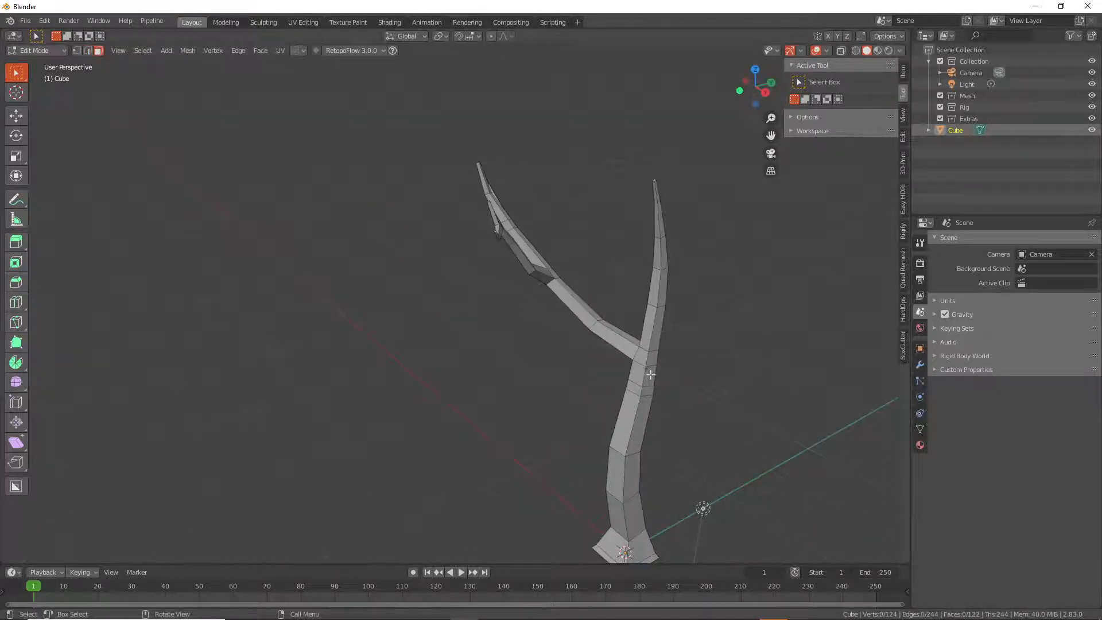
click(650, 374)
middle_drag(650, 374, 711, 341)
ctrl+right_click(710, 343)
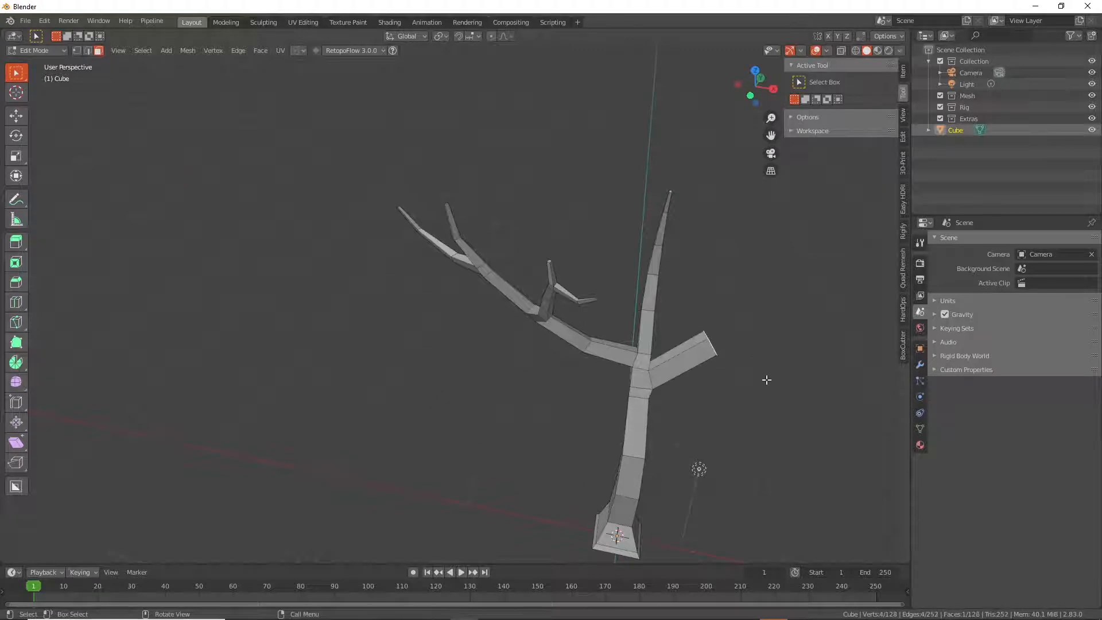
ctrl+right_click(745, 276)
key(s)
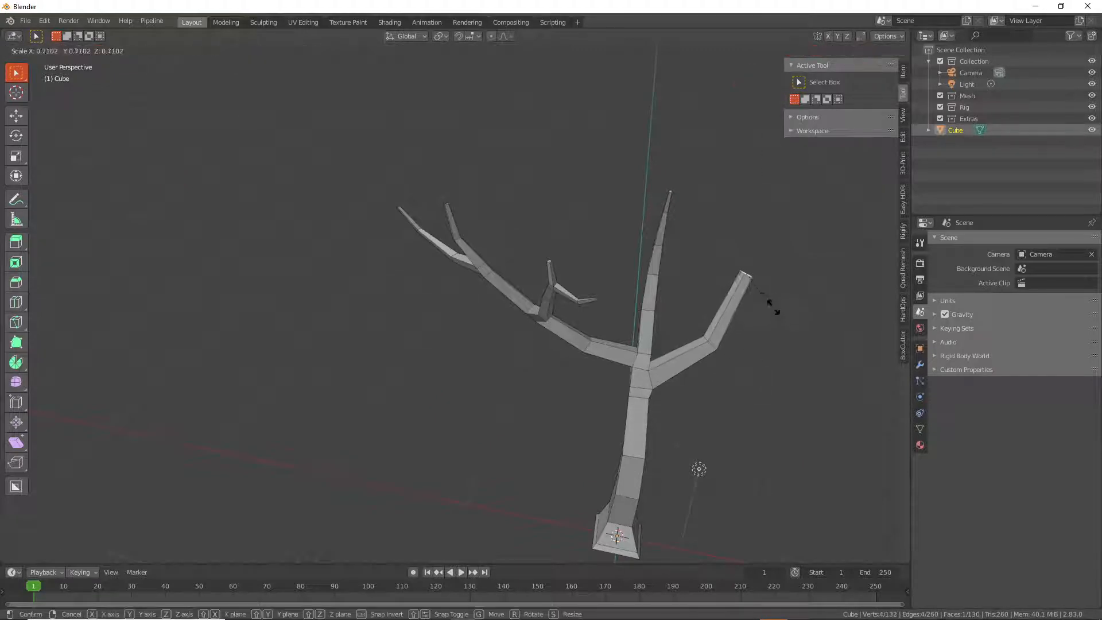
click(772, 305)
ctrl+right_click(748, 232)
key(s)
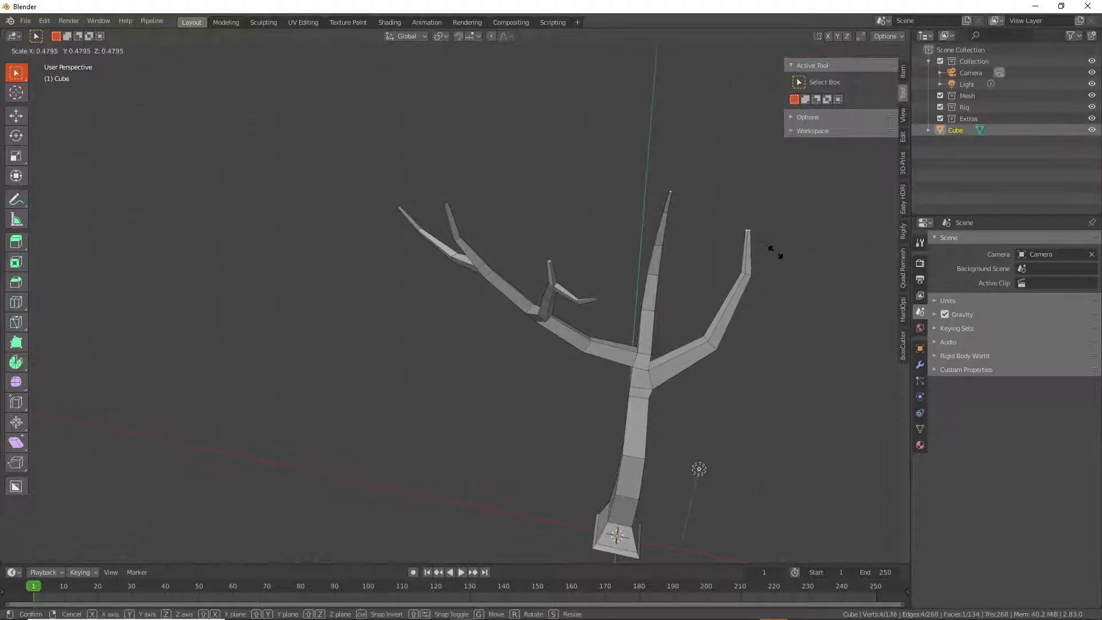
click(774, 250)
Add an edge loop at the middle of the new branch's second segment and select the face below it
key(ctrl+r)
click(729, 321)
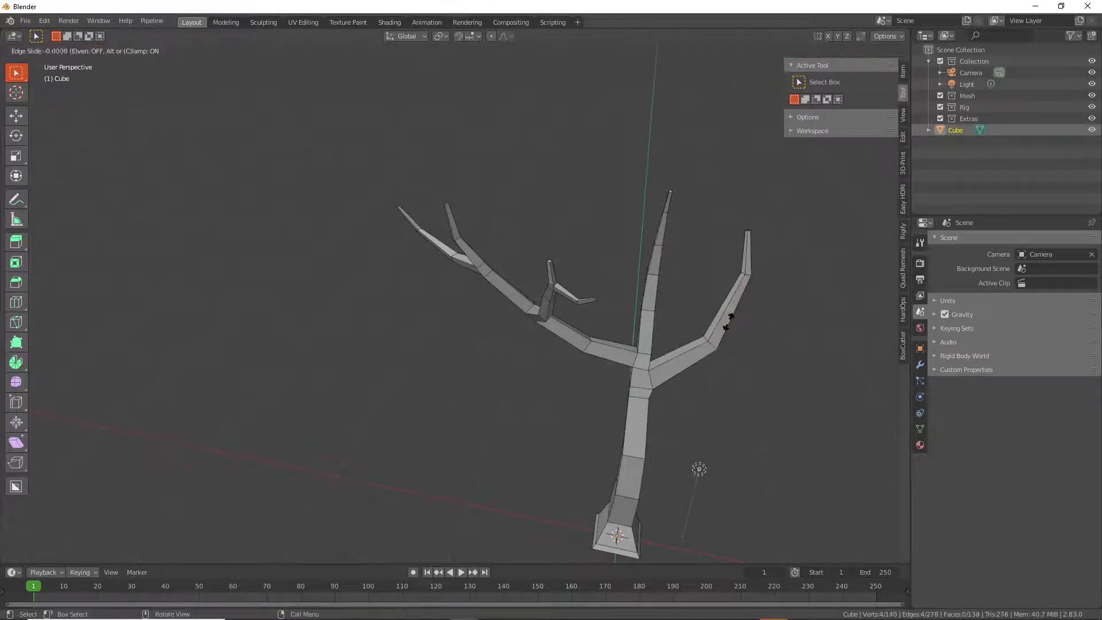
click(728, 321)
middle_drag(728, 321, 584, 344)
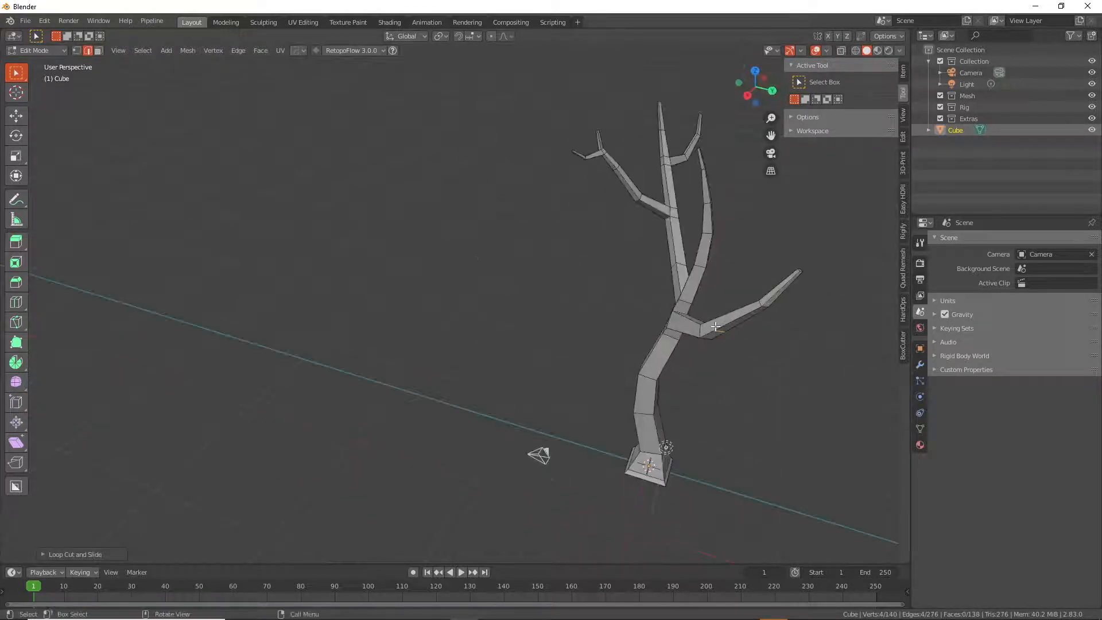
key(3)
click(708, 325)
middle_drag(709, 326, 642, 320)
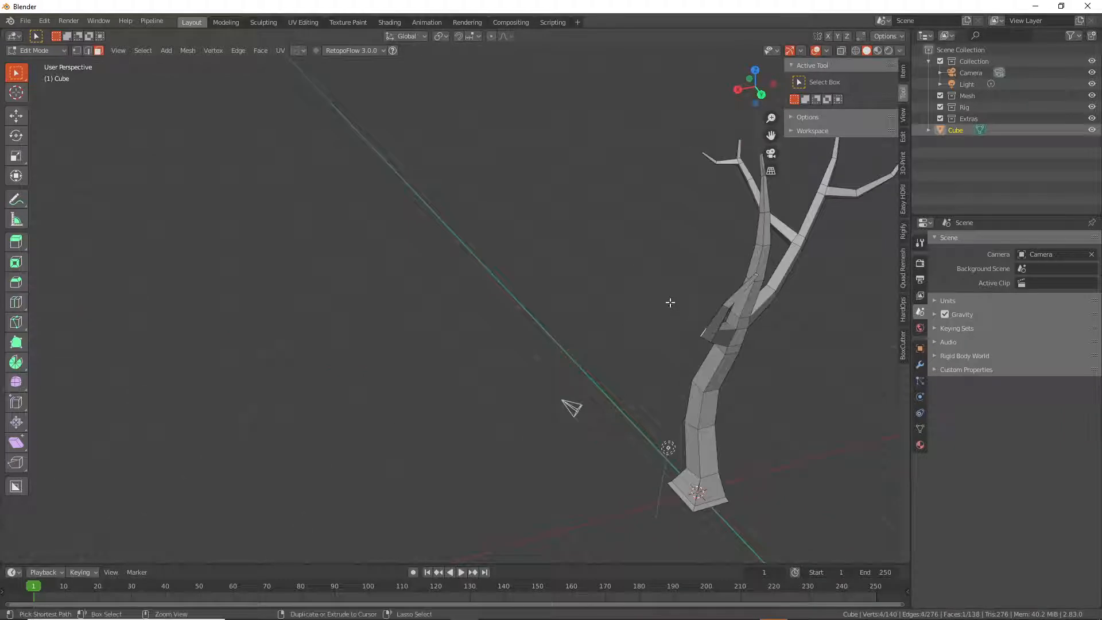
Extrude a three-segment twig from the selected branch face, curving outward and upward, and shrink its end face
ctrl+right_click(669, 302)
ctrl+right_click(645, 265)
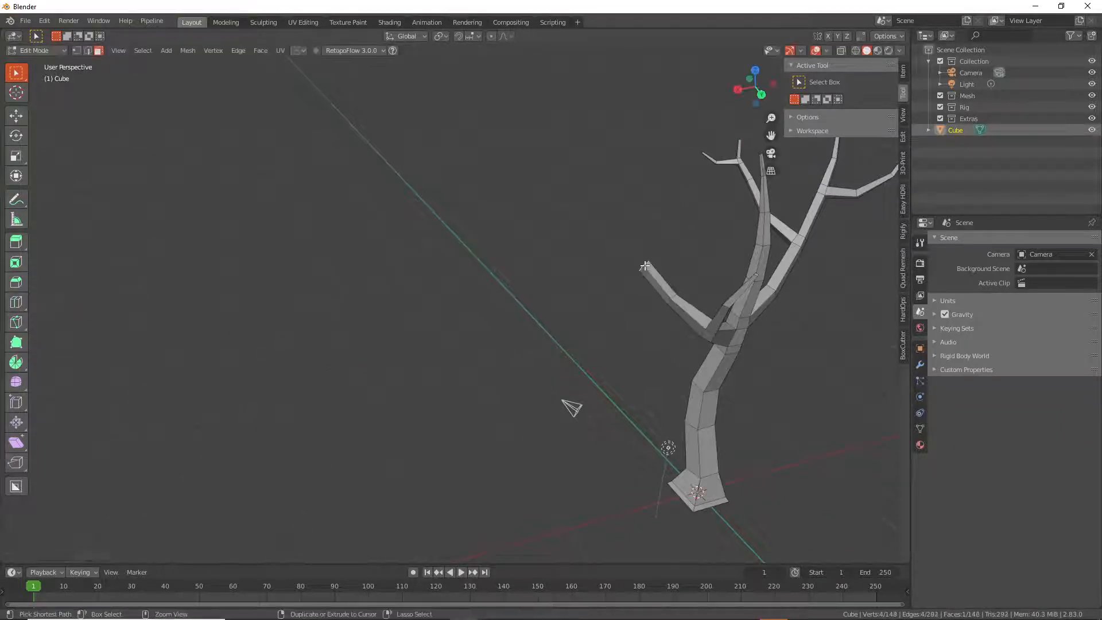
ctrl+right_click(617, 219)
key(s)
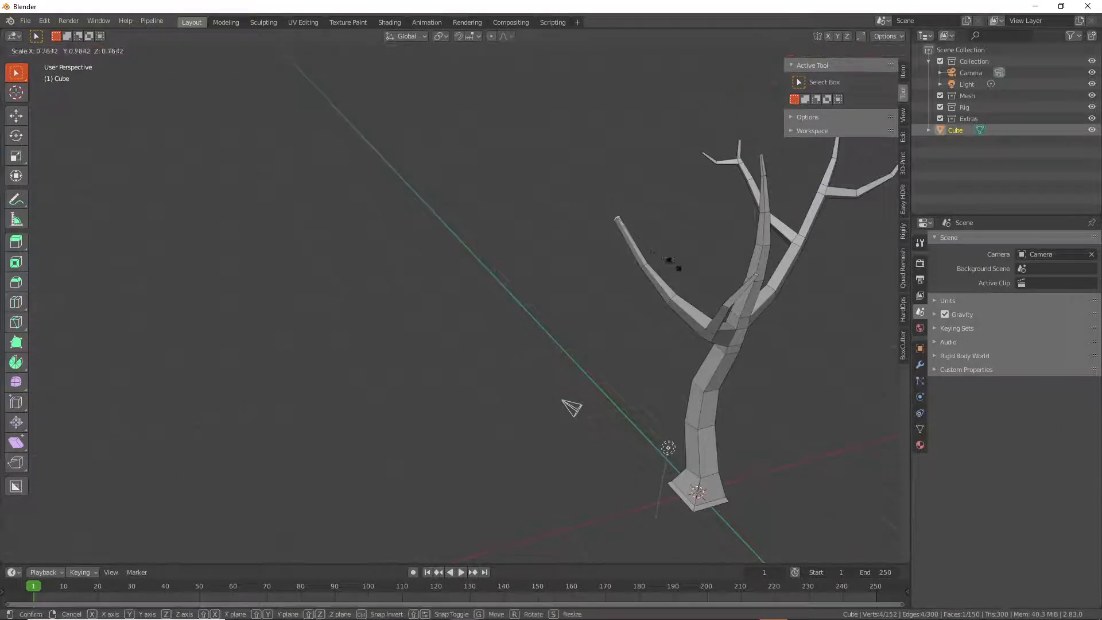
click(654, 253)
middle_drag(654, 253, 734, 276)
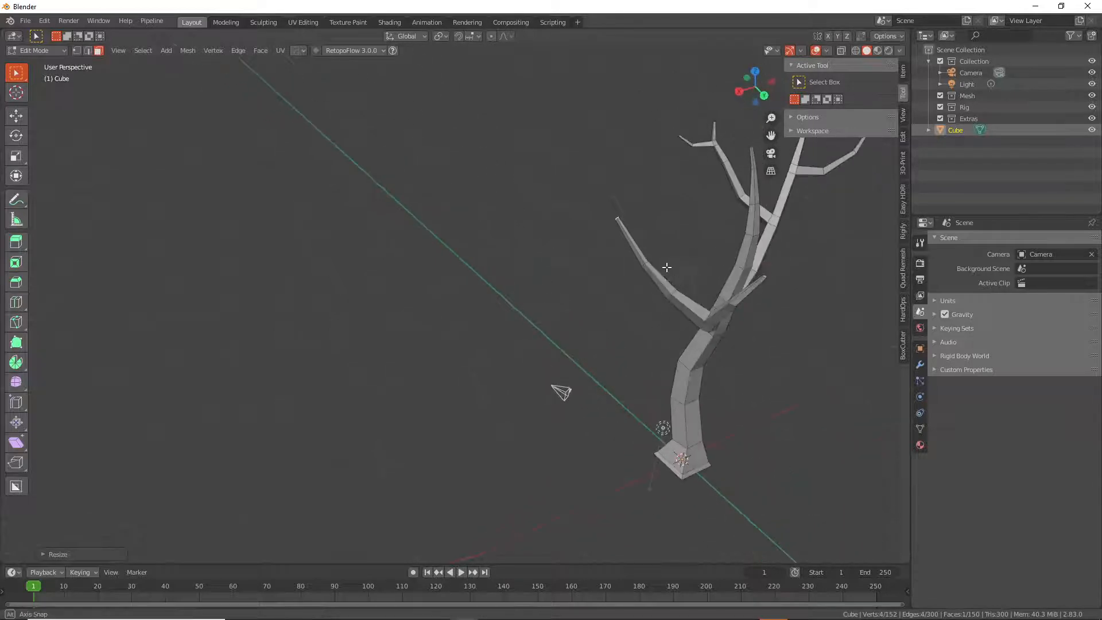
Add an edge loop to the trunk segment just below the branches, slid towards its upper end, and select the face above it
click(733, 276)
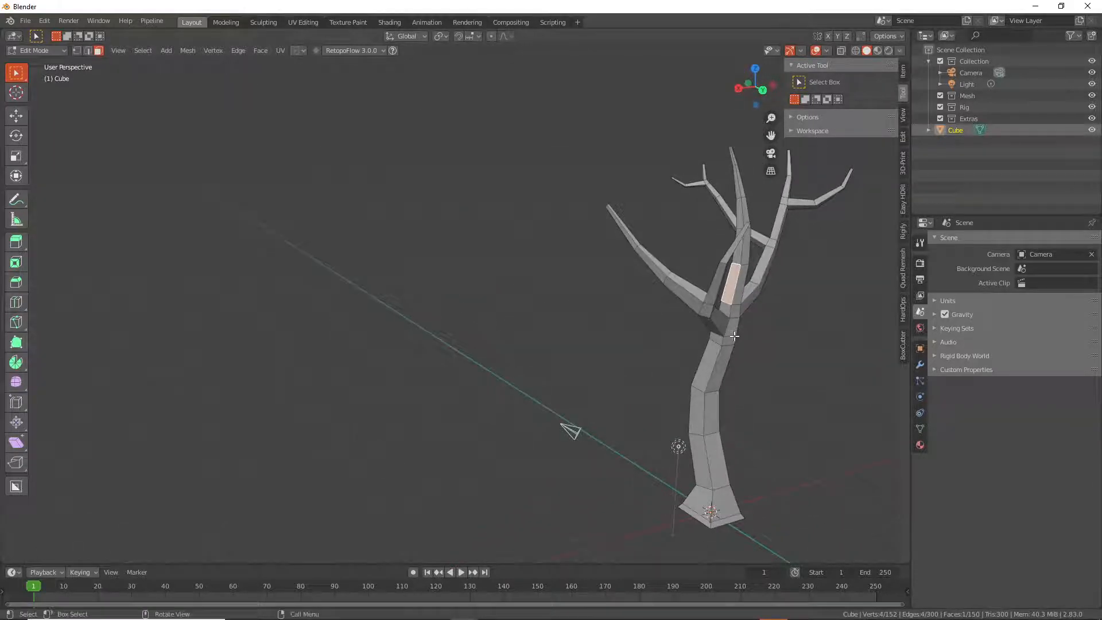
click(727, 343)
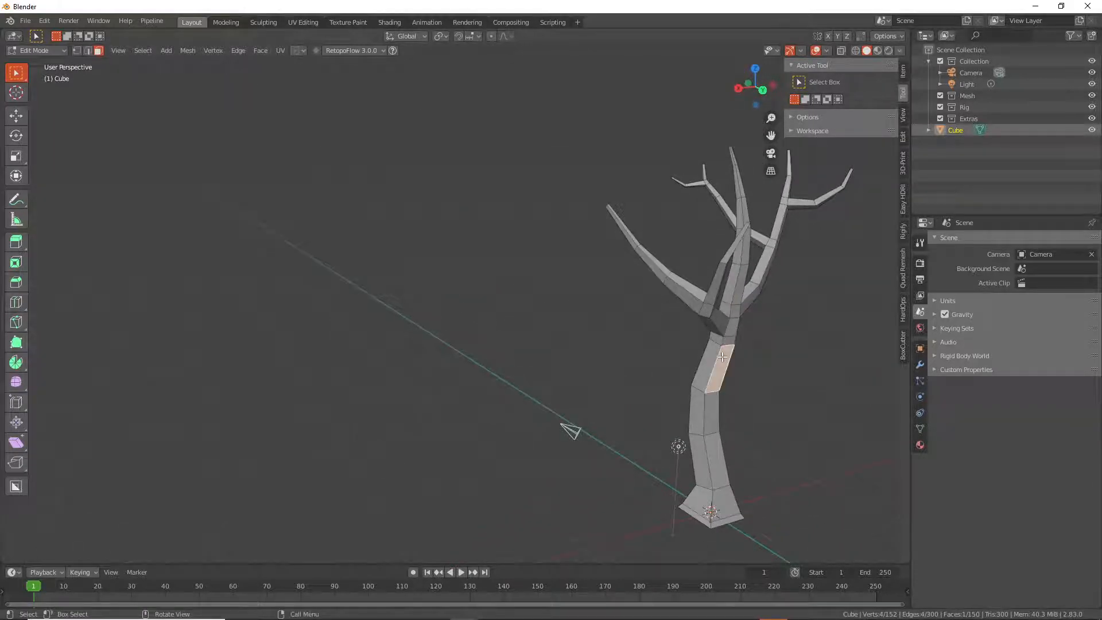
key(ctrl+r)
click(723, 355)
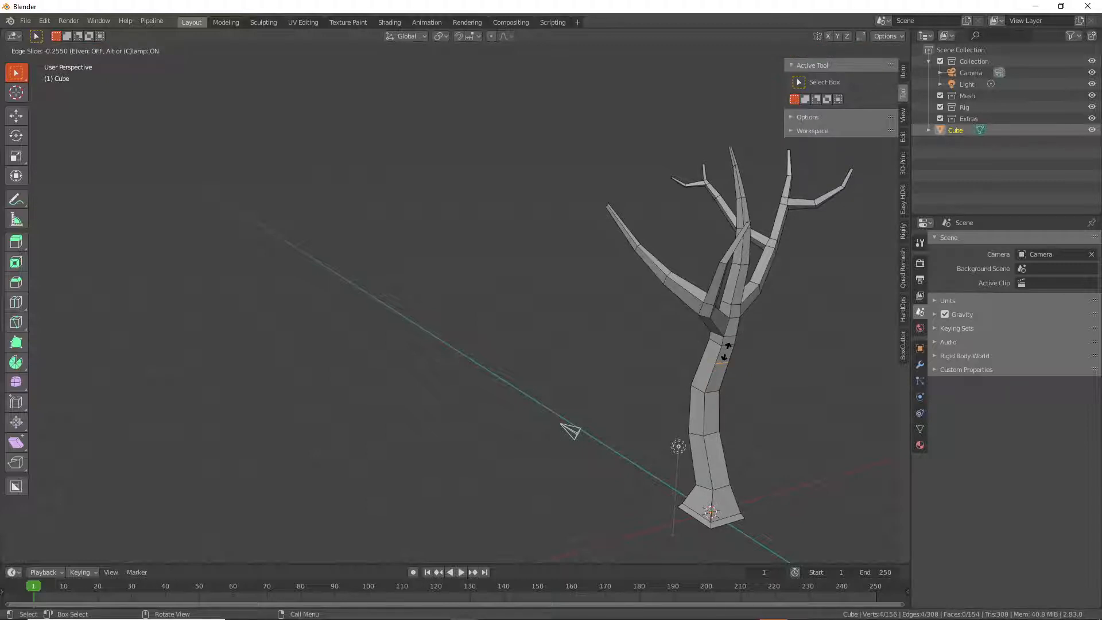
click(725, 351)
middle_drag(725, 351, 791, 347)
key(3)
click(729, 354)
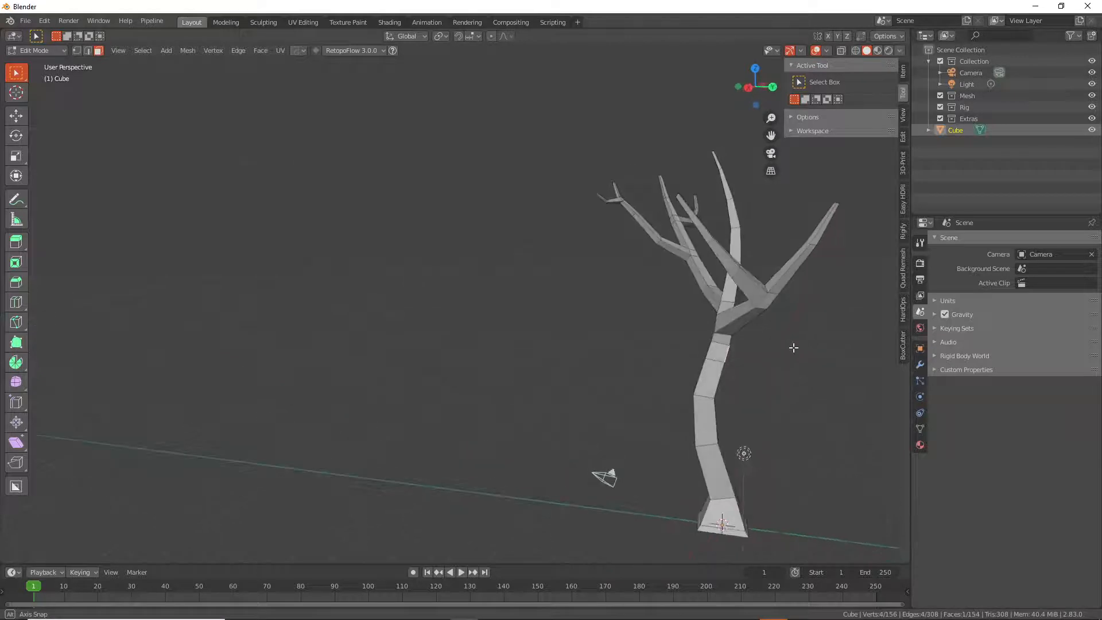
Extrude a four-segment branch from the selected trunk face, first sideways and then curving upward, tapering it towards the tip
key(e)
click(797, 344)
key(s)
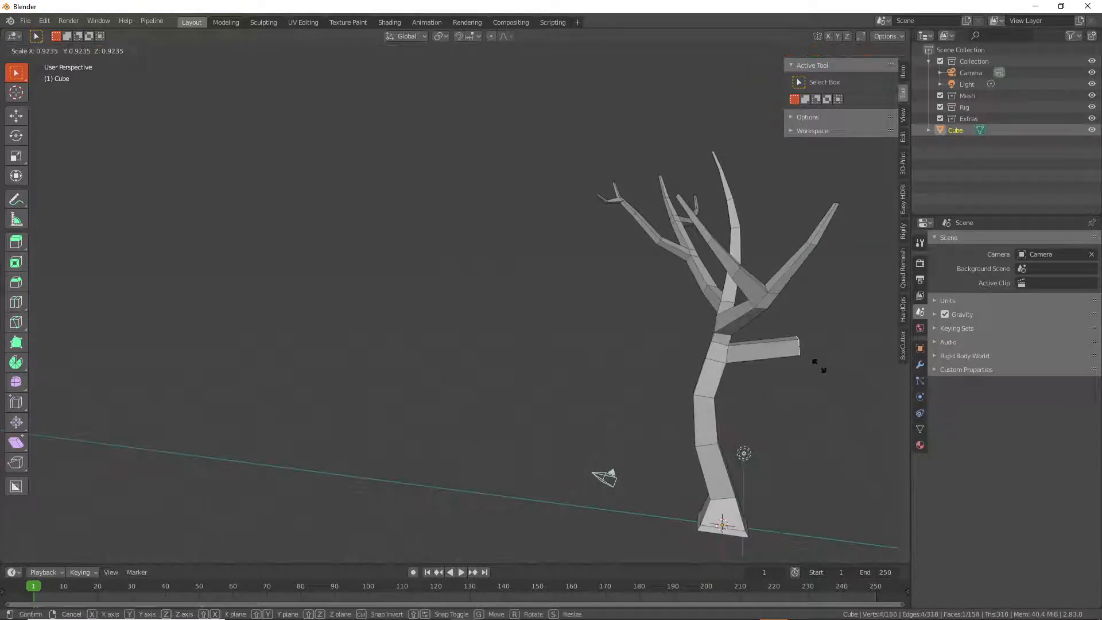
click(814, 362)
key(e)
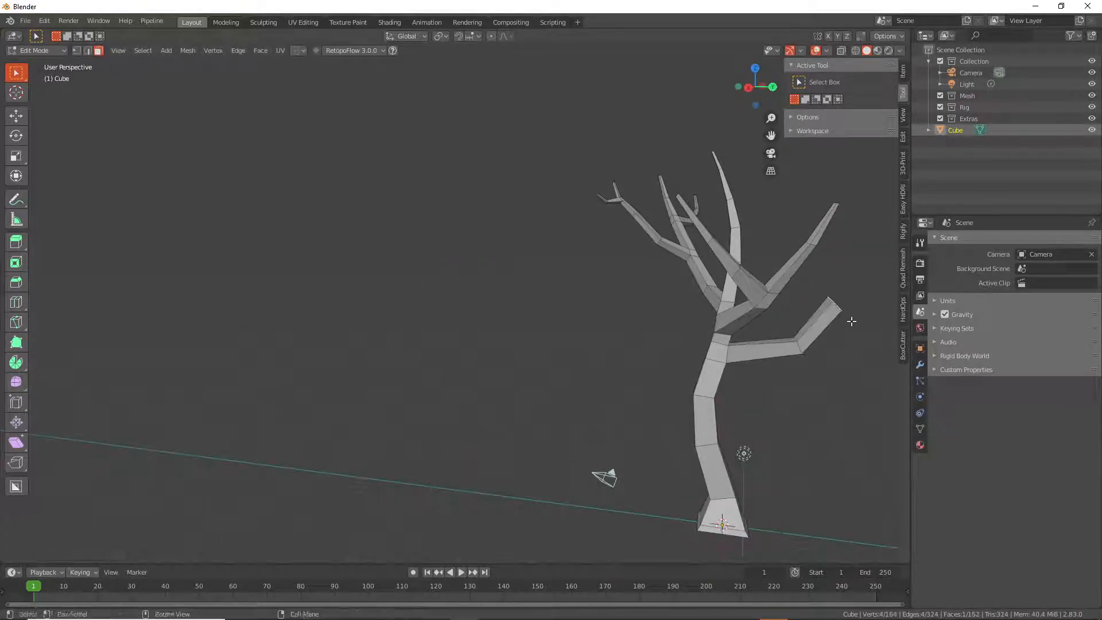
click(864, 347)
key(e)
click(872, 290)
shift+middle_drag(872, 290, 817, 289)
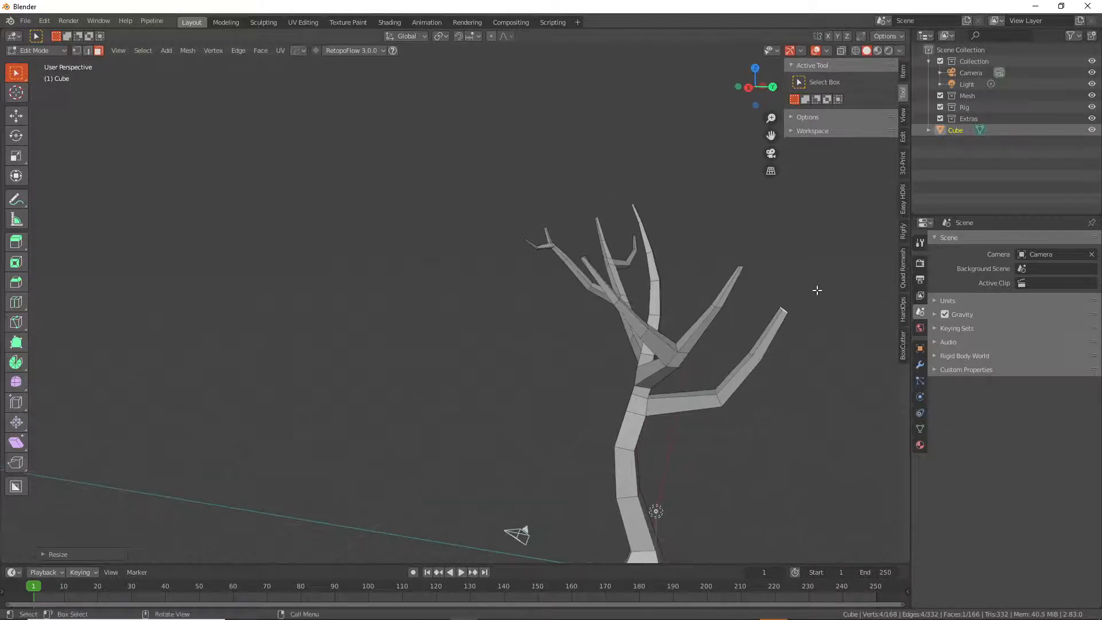
key(e)
click(797, 270)
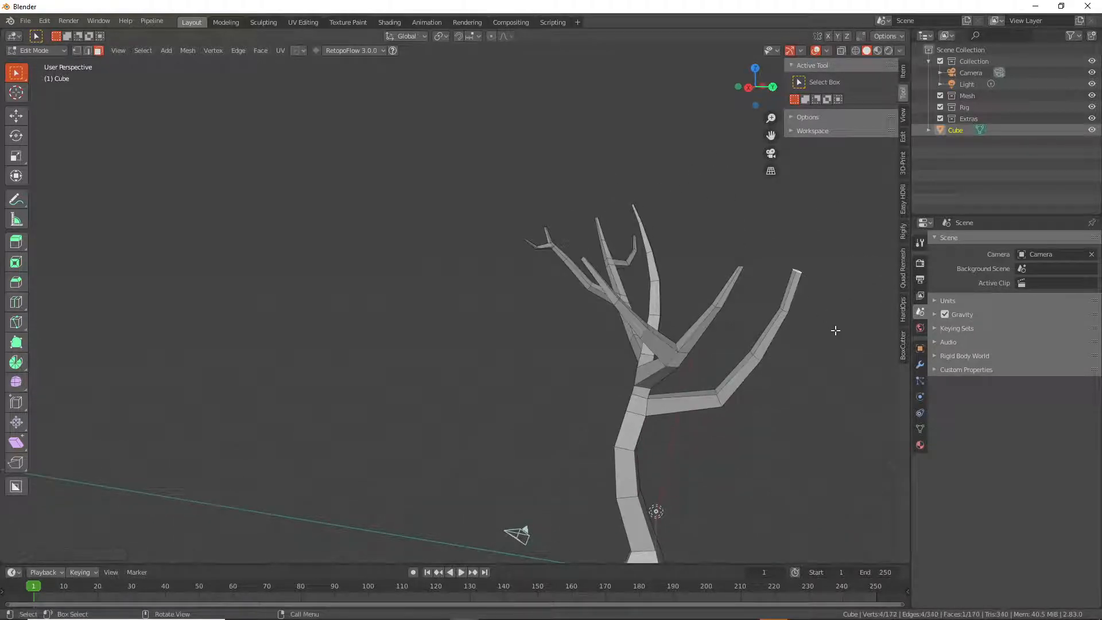
Try to add an edge loop to the new branch's second segment and select a face beside it
middle_drag(803, 308, 747, 344)
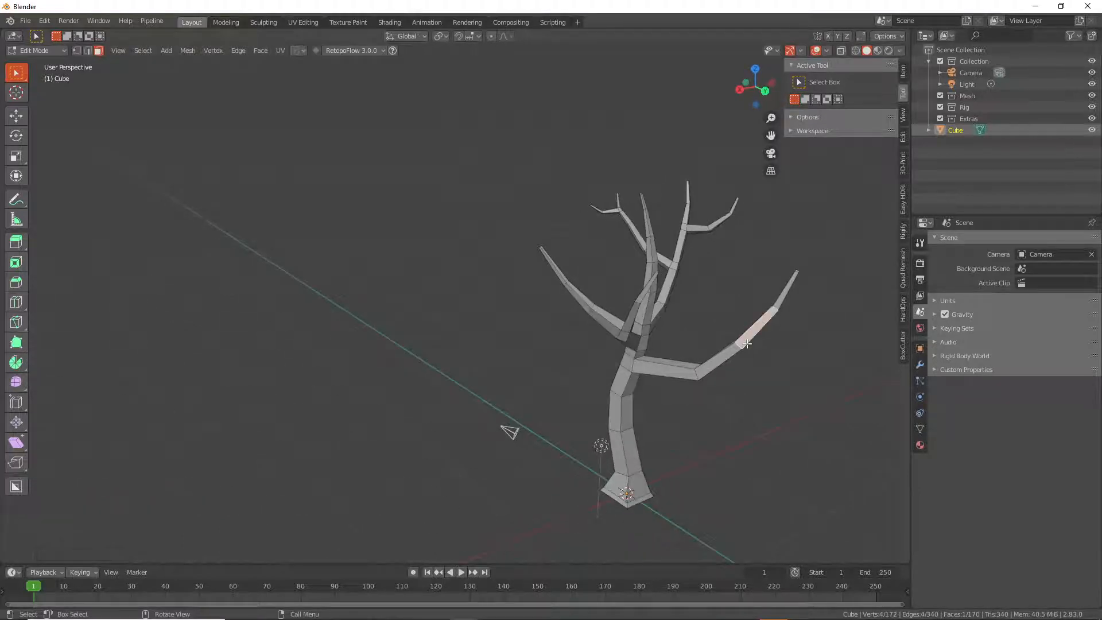
right_click(721, 360)
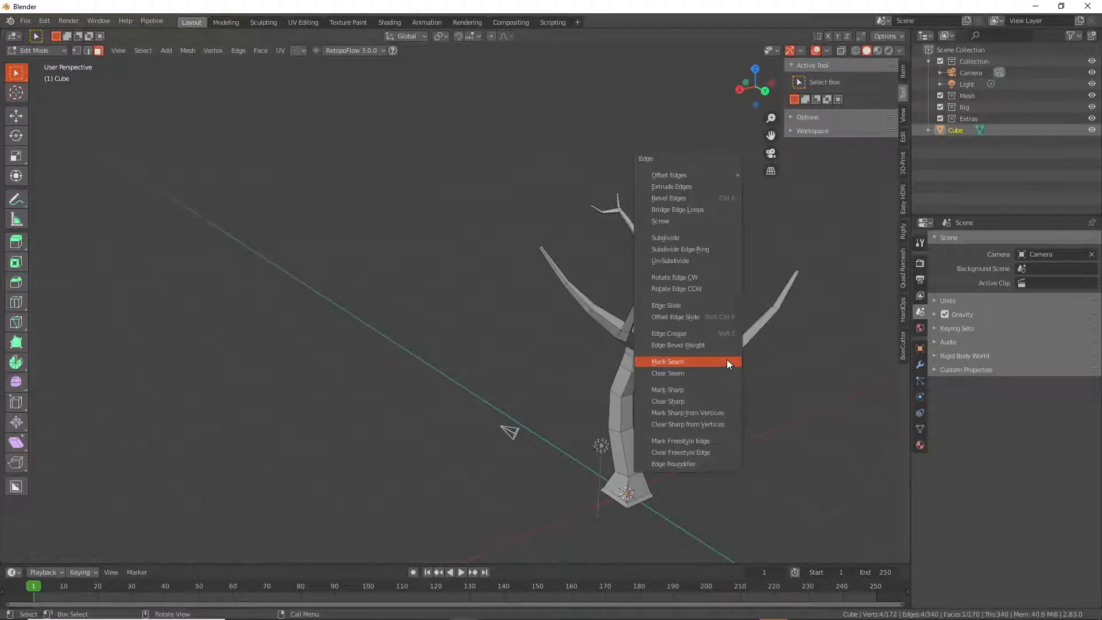
click(726, 359)
click(723, 366)
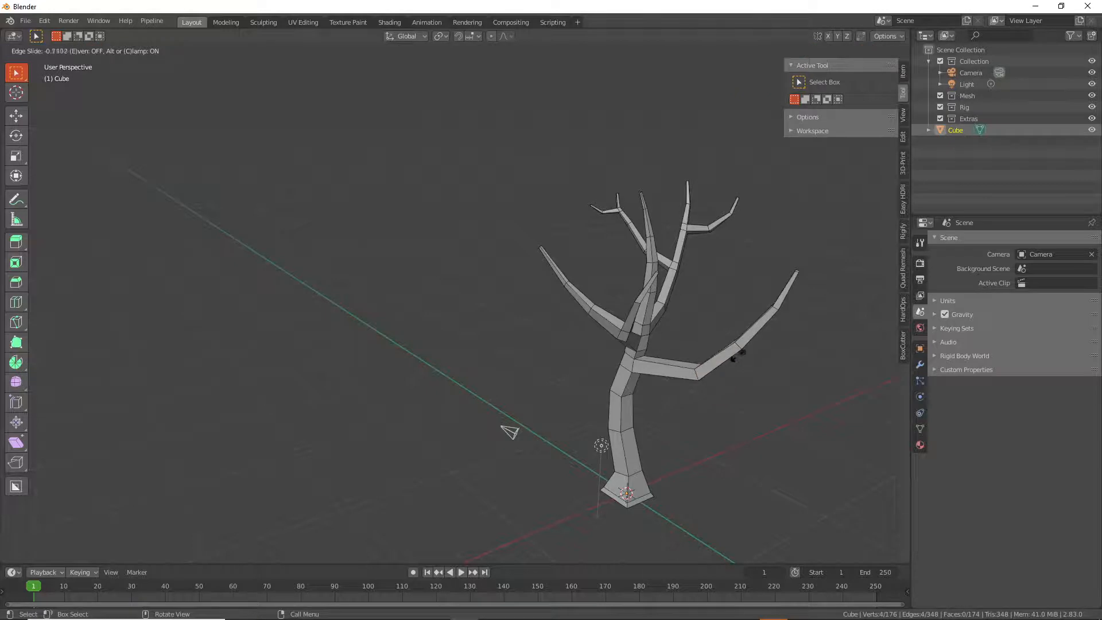
click(735, 358)
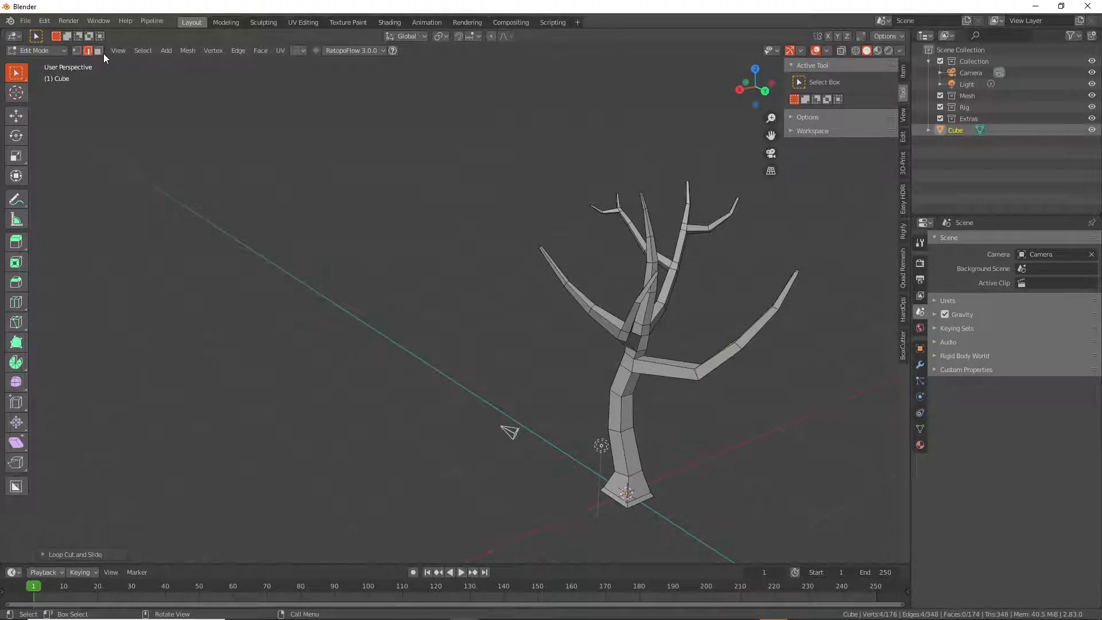
click(735, 348)
middle_drag(735, 349, 680, 388)
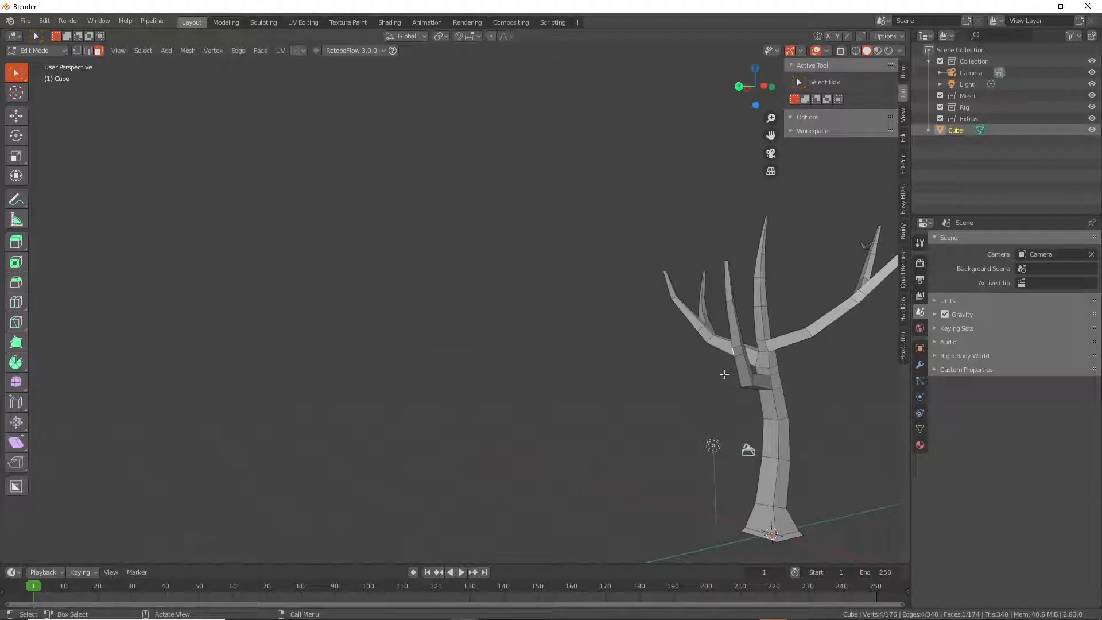
middle_drag(737, 366, 760, 373)
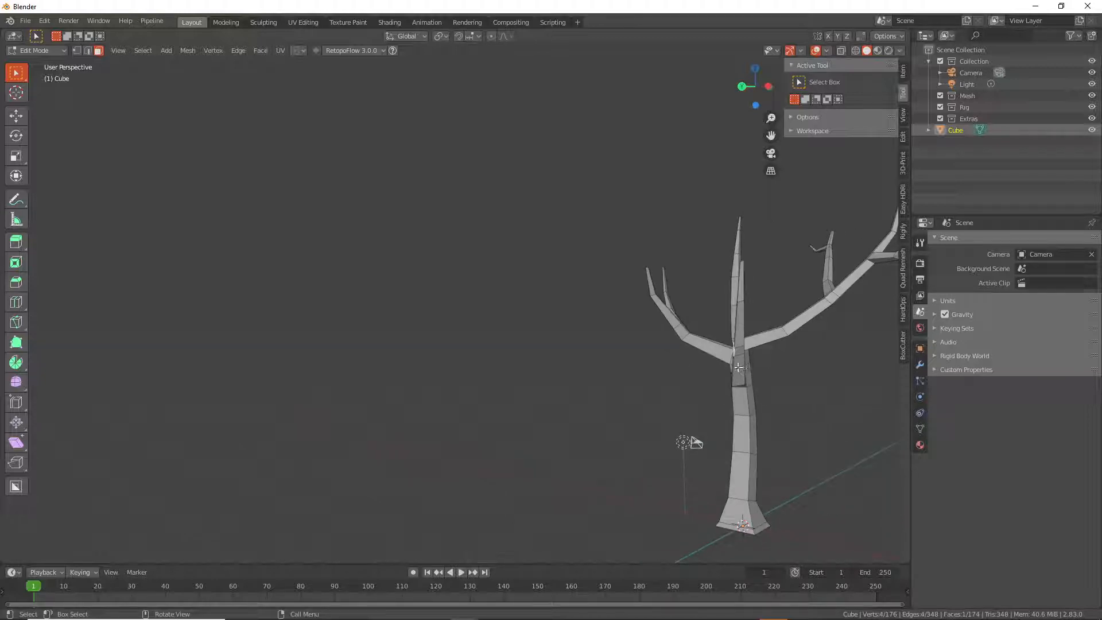
key(ctrl+z)
Add an edge loop to the lowest branch's second segment, slid towards its outer end, and select a small face beside it
middle_drag(737, 366, 752, 330)
key(ctrl+r)
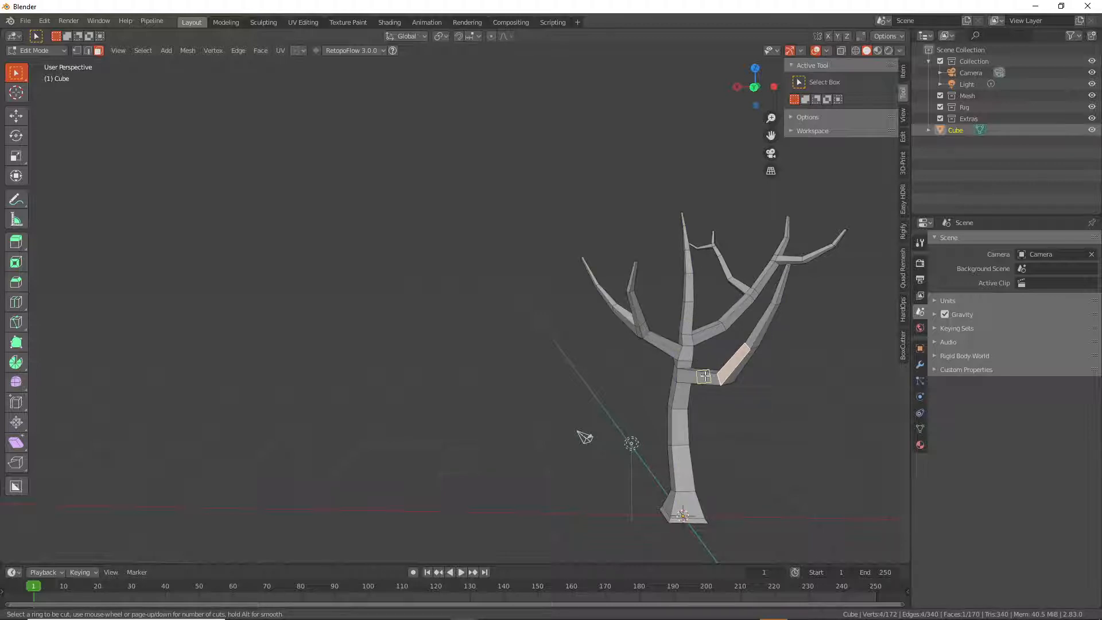
click(741, 364)
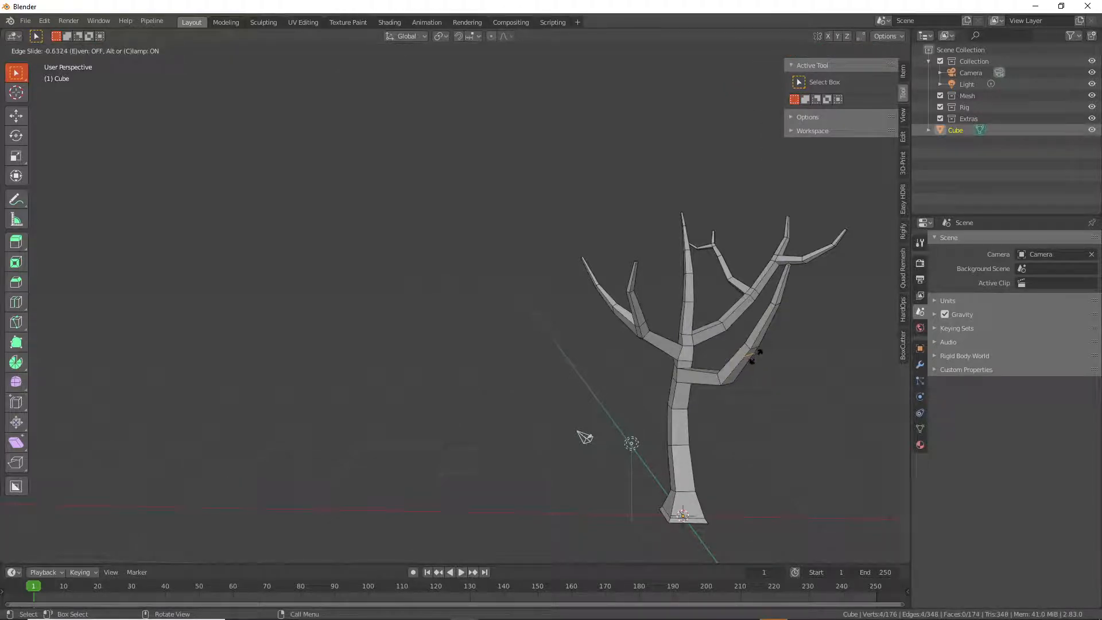
click(750, 357)
key(3)
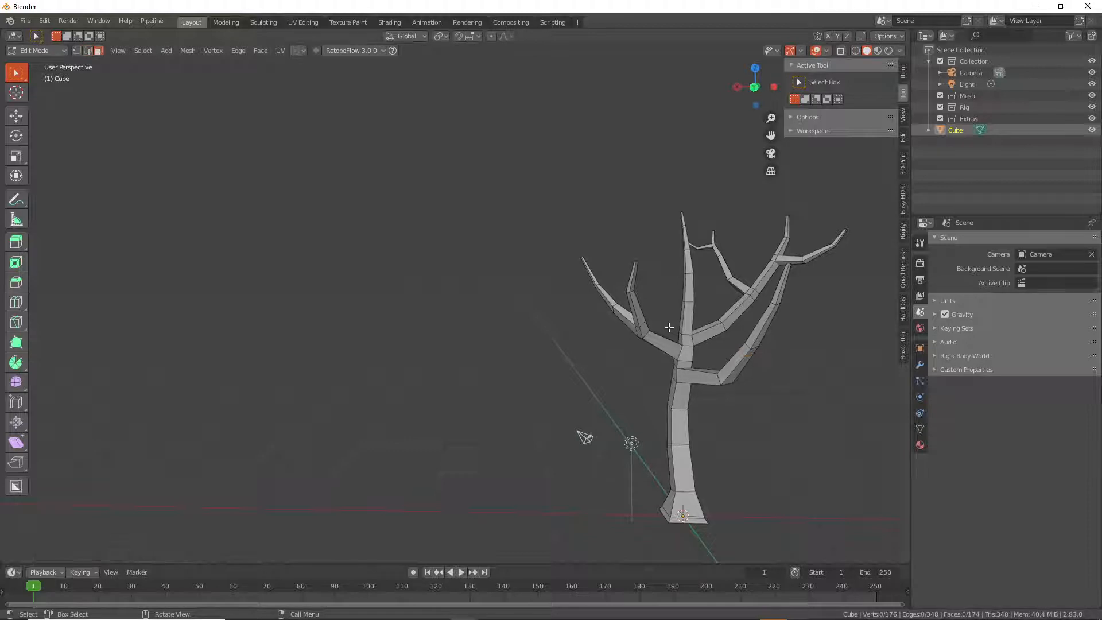
click(745, 351)
Extrude the first two segments of a side twig from the selected face, angled upward, and shrink the end face
middle_drag(743, 370, 673, 380)
ctrl+right_click(717, 334)
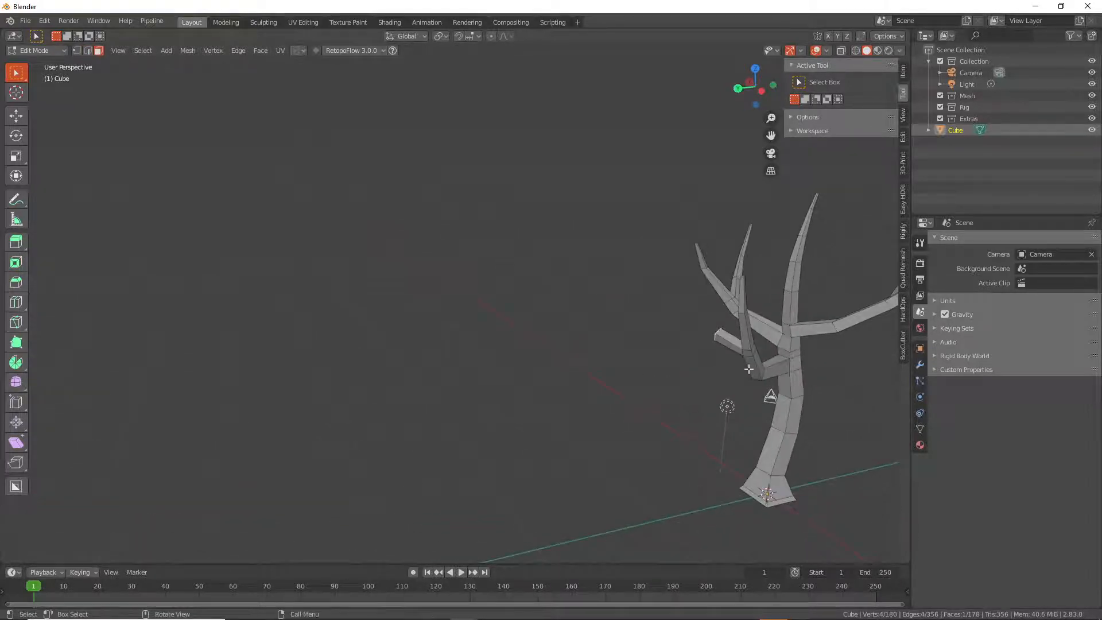
ctrl+right_click(697, 310)
key(s)
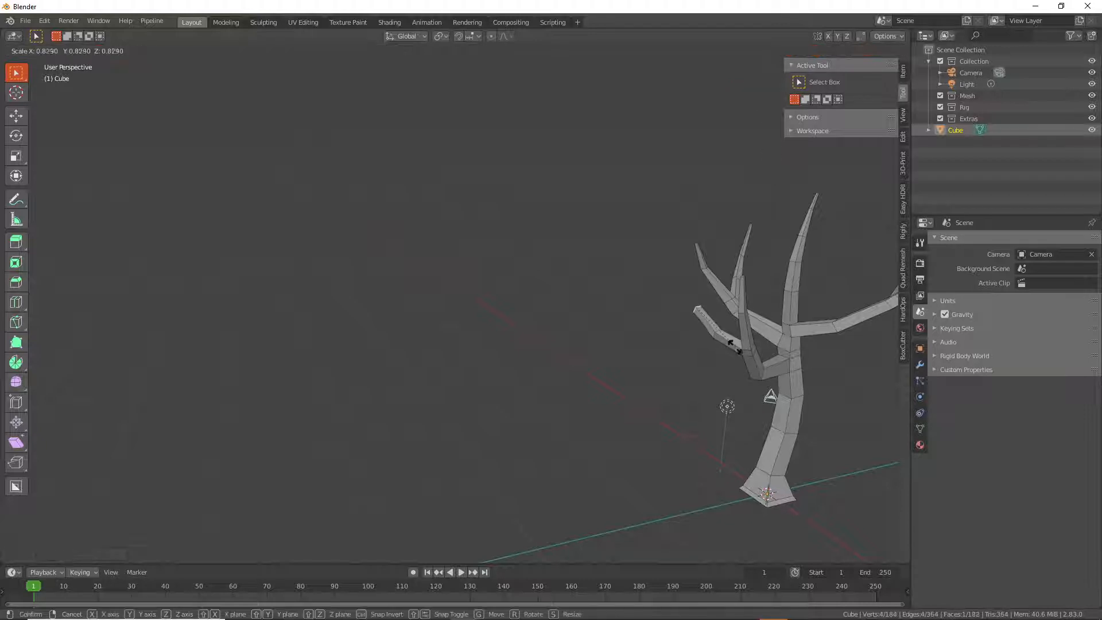
click(706, 322)
Extend the side twig by two more segments curving upward, shrinking the end of each to form a tapered tip
middle_drag(717, 335, 759, 334)
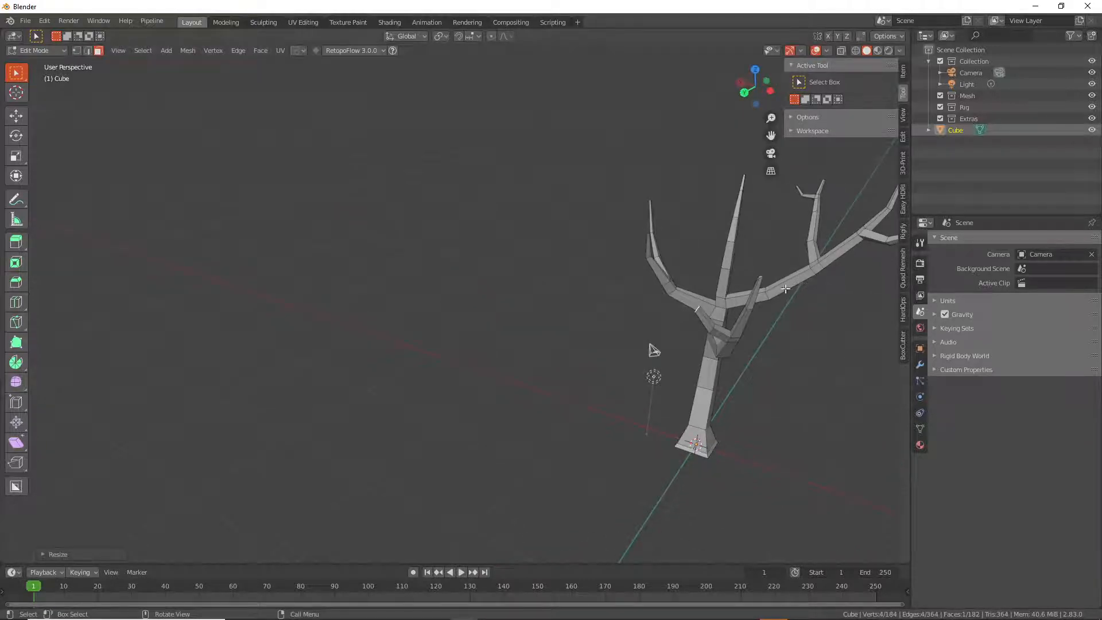
ctrl+right_click(686, 283)
key(s)
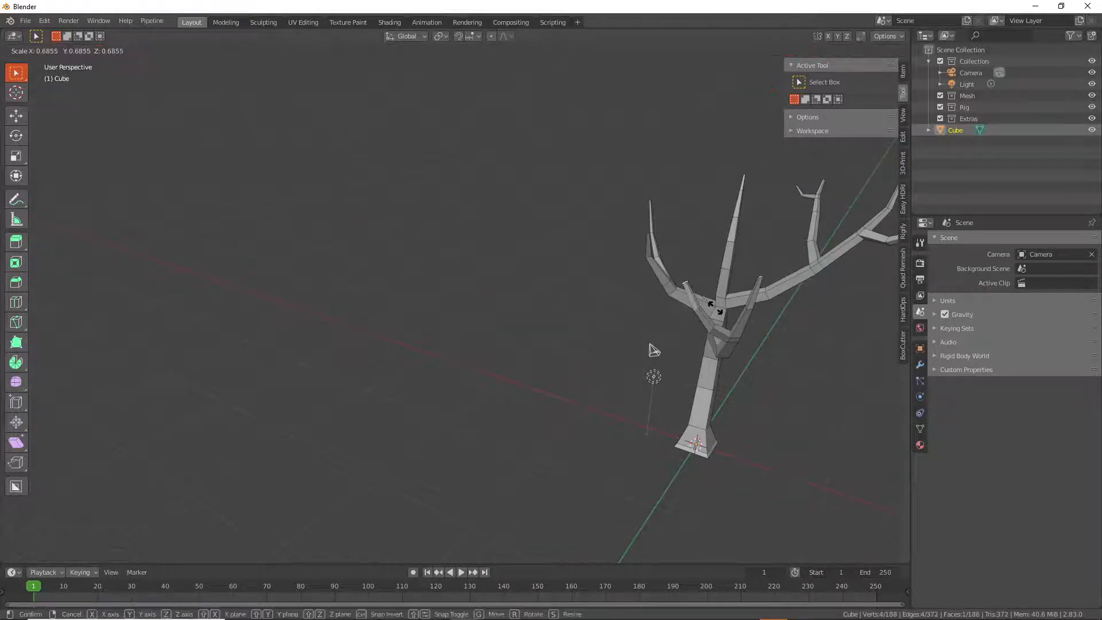
click(730, 312)
middle_drag(729, 312, 759, 306)
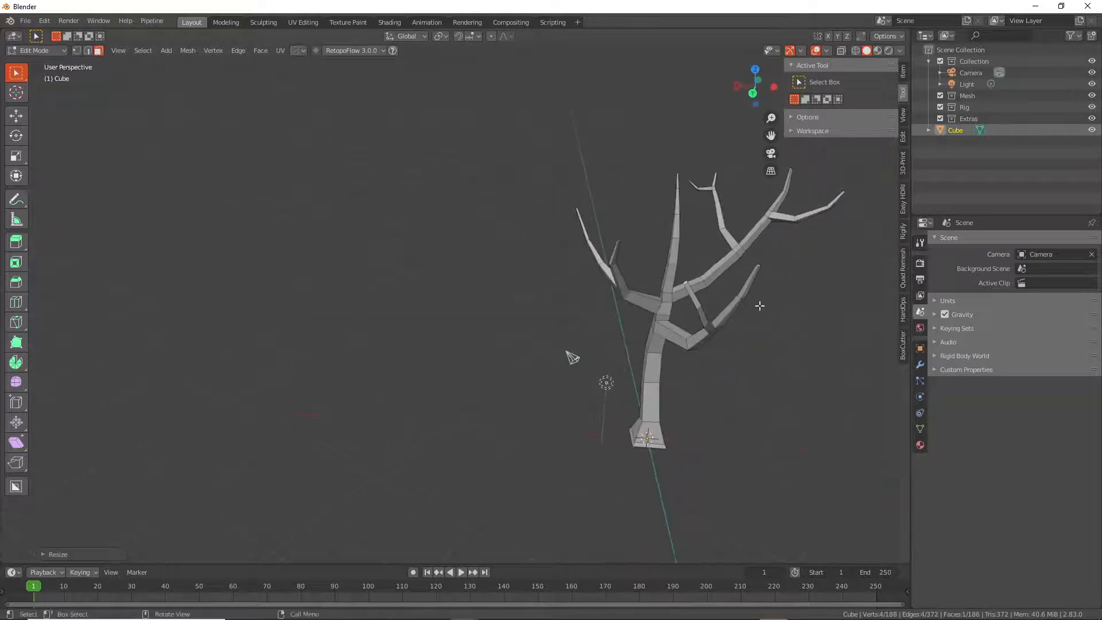
ctrl+right_click(682, 265)
key(s)
click(714, 282)
Extrude the first segment of another branch from an unused trunk face just below the upper branches and shrink its end
middle_drag(739, 321, 561, 323)
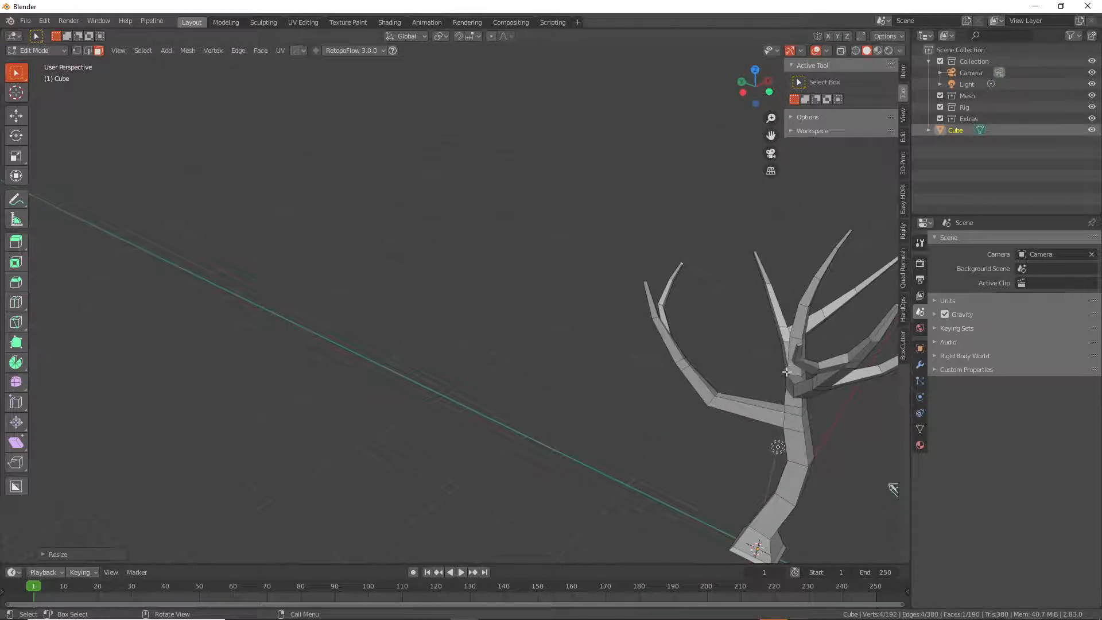
middle_drag(786, 372, 763, 372)
middle_drag(671, 363, 756, 355)
scroll(714, 357, down, 2)
click(755, 356)
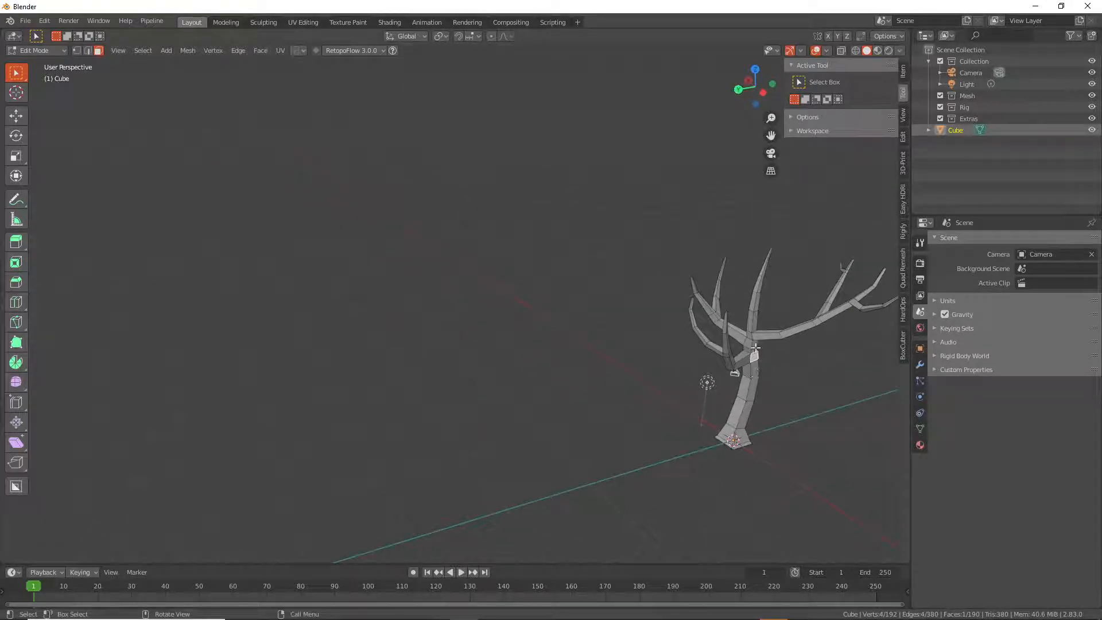
middle_drag(756, 344, 797, 342)
key(e)
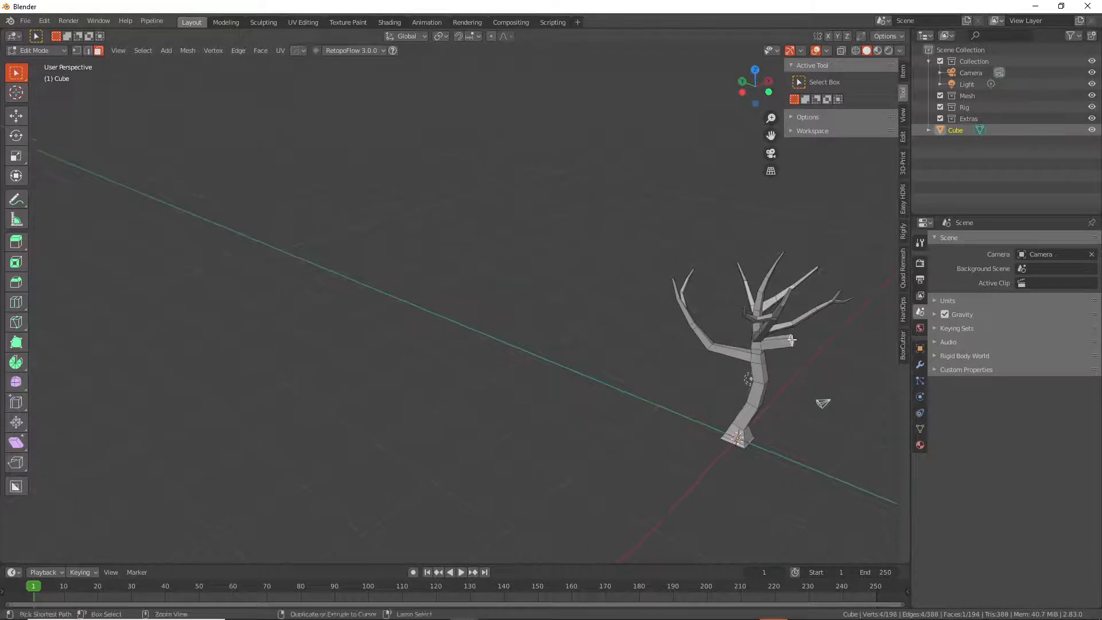
click(819, 327)
key(s)
click(815, 357)
Extend that branch by two more segments rising outward, shrinking the end face after each one
key(e)
click(843, 322)
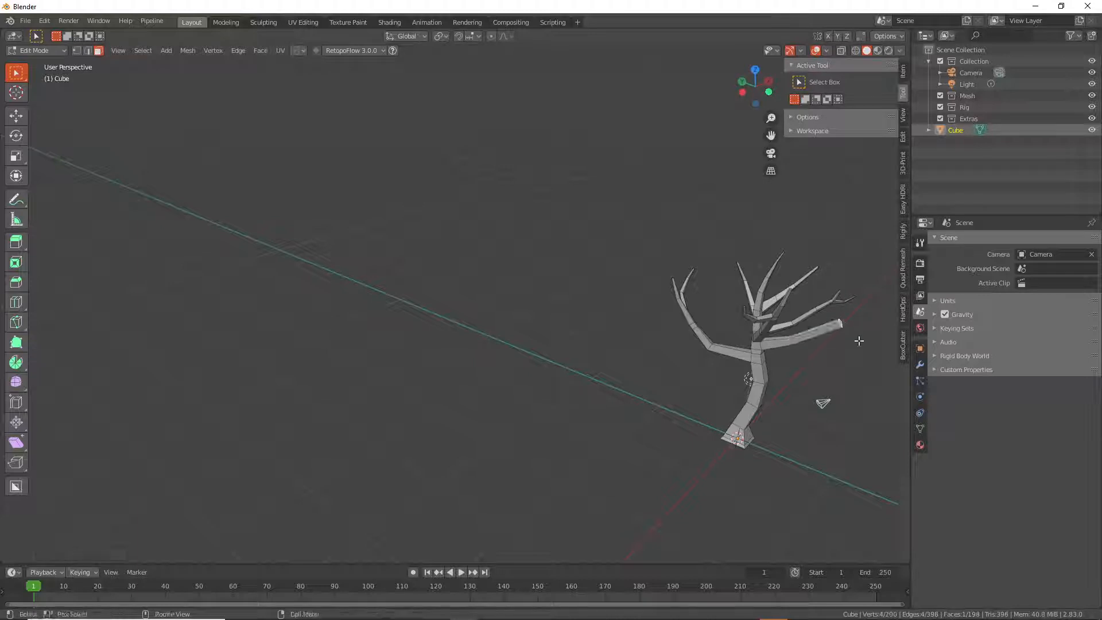
key(s)
click(847, 336)
key(e)
click(856, 300)
key(s)
click(864, 321)
Add a centred edge loop to the new branch's second segment and select the face on its inner half
key(ctrl+r)
click(796, 339)
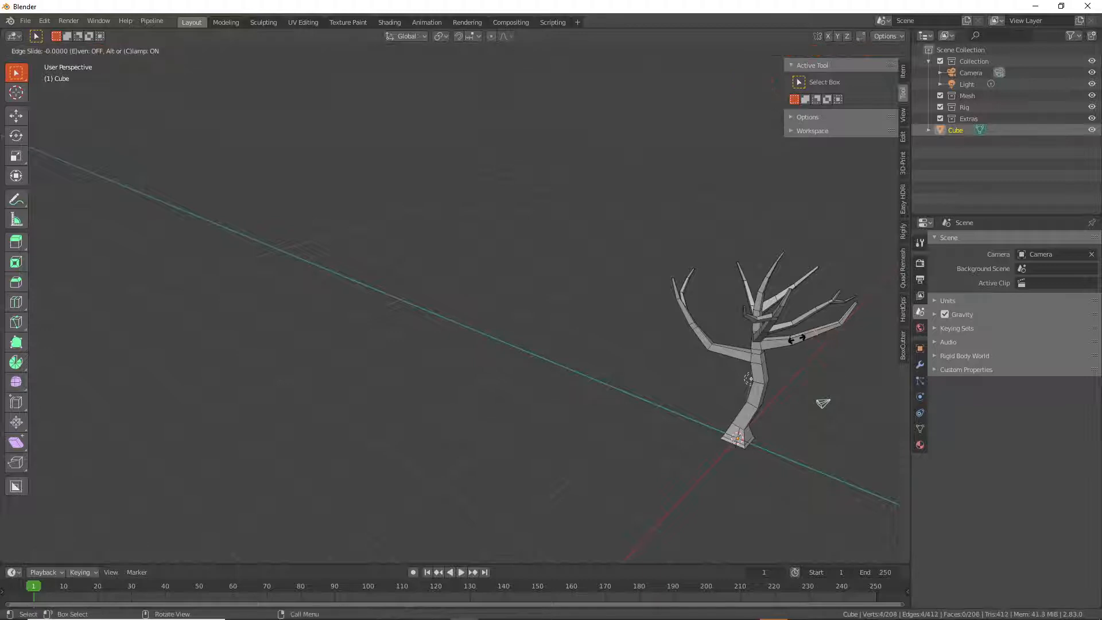
click(793, 342)
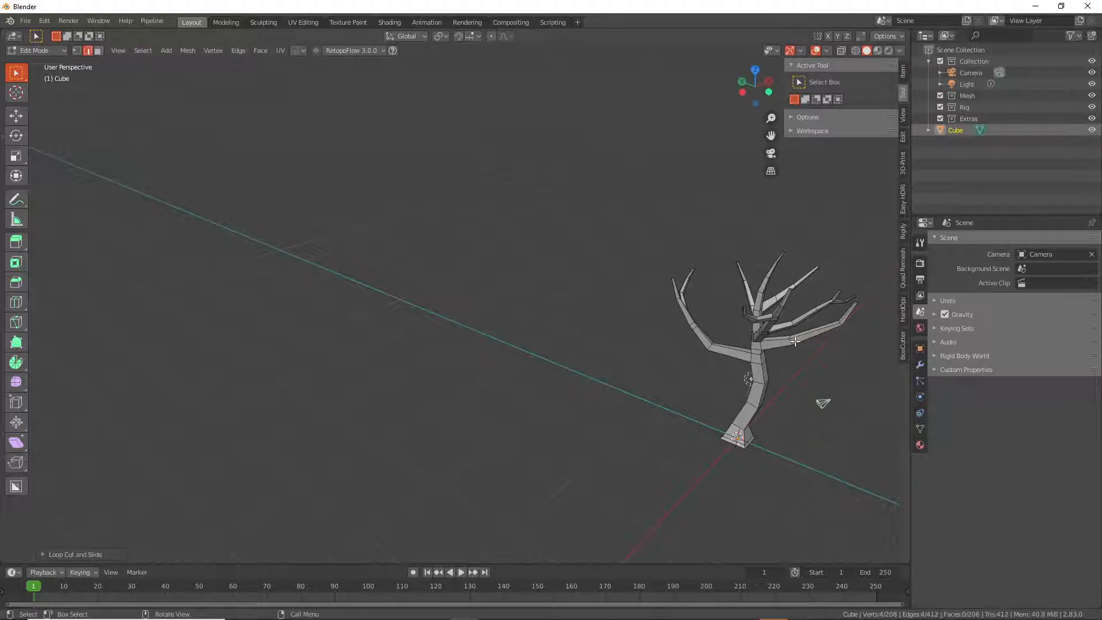
key(3)
click(794, 341)
Extrude a two-segment twig outward and upward from the selected face, shrinking the end of each segment
middle_drag(794, 341, 650, 379)
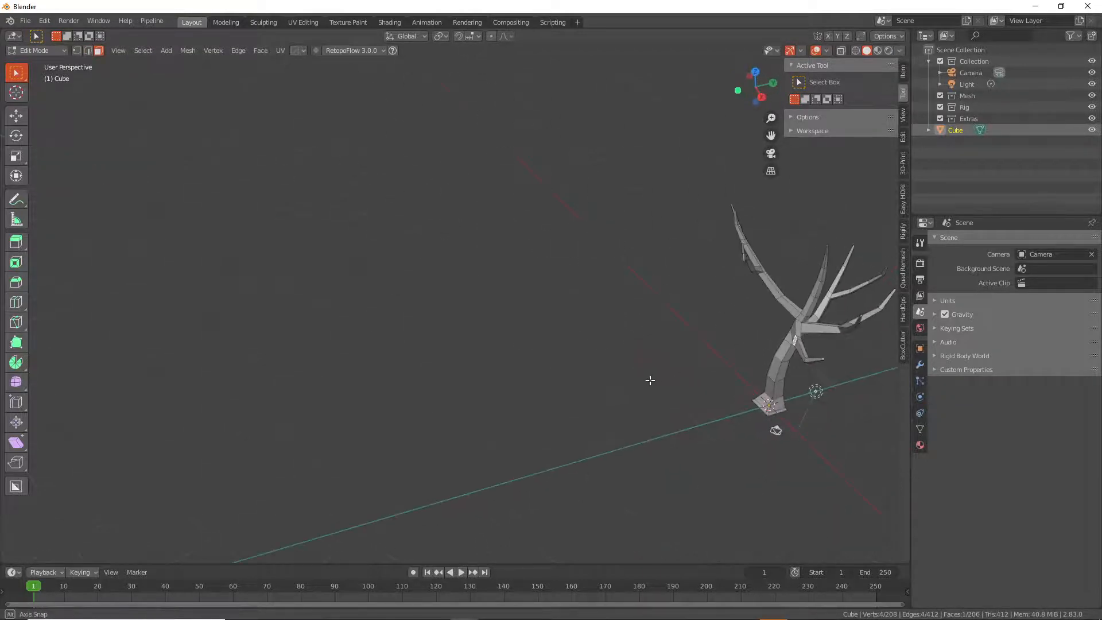
key(e)
click(757, 336)
key(s)
click(758, 336)
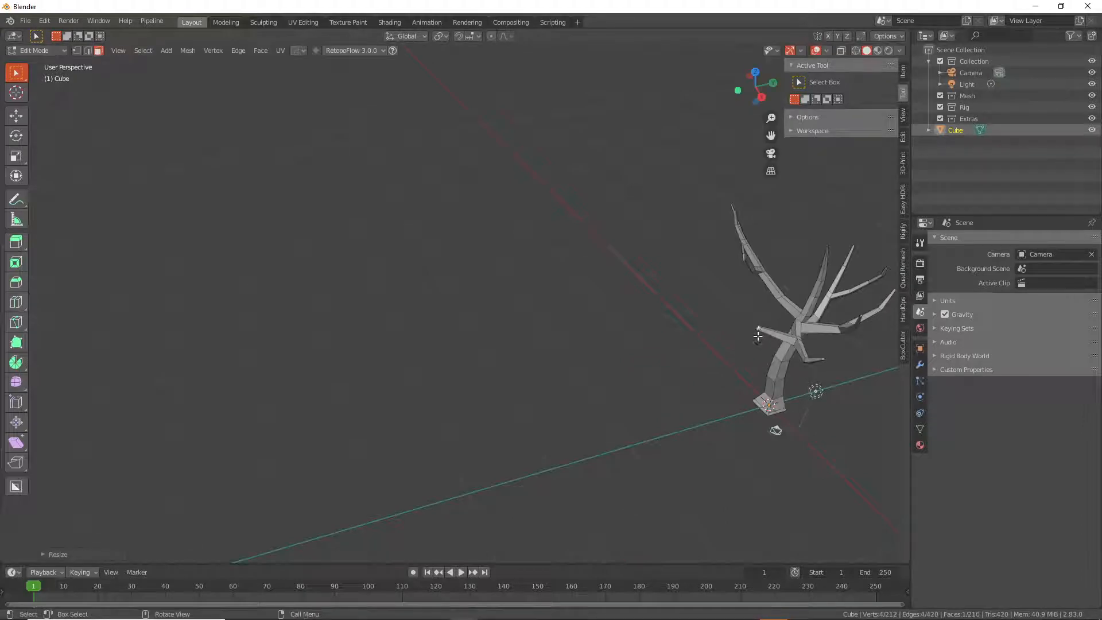
key(e)
click(735, 302)
key(s)
click(756, 325)
middle_drag(756, 325, 654, 331)
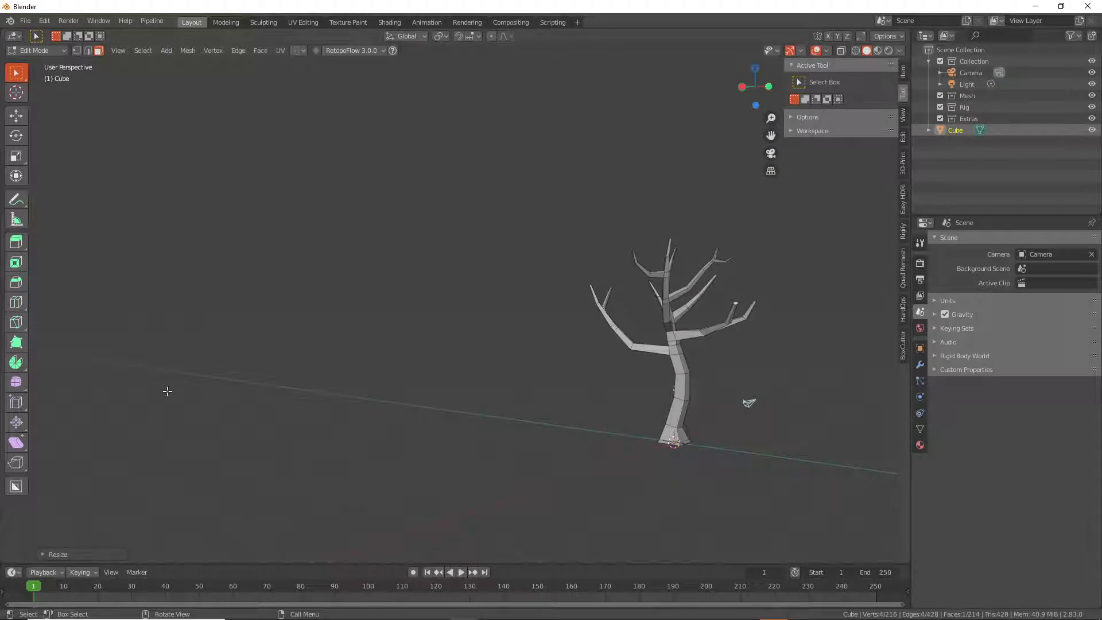
middle_drag(769, 373, 741, 395)
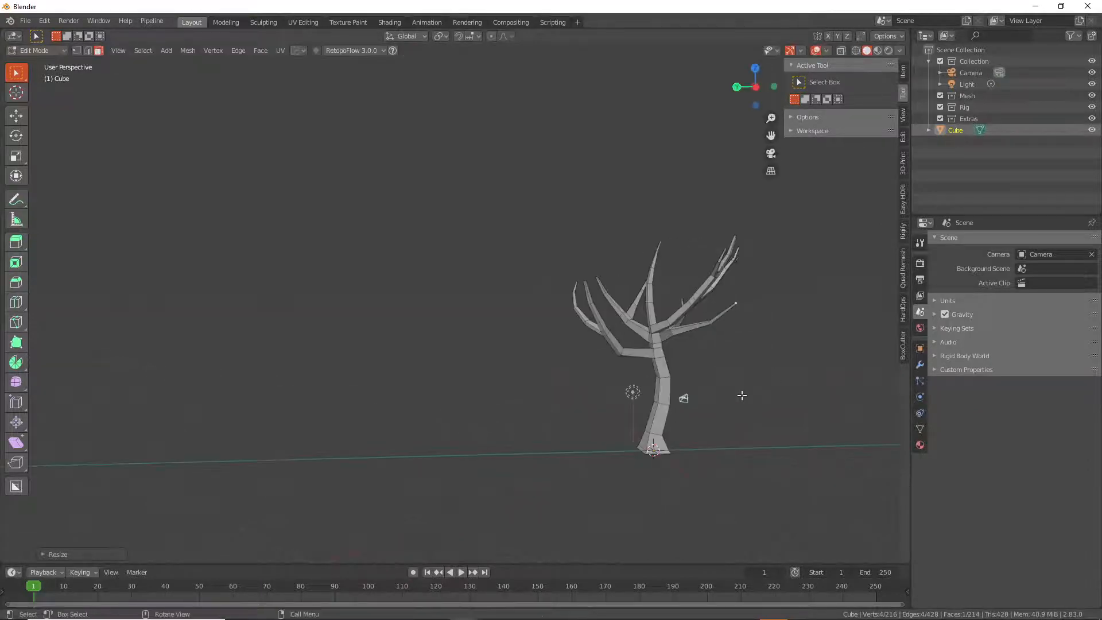
Select the trunk's bottom face and mark its boundary edges as a seam
key(Tab)
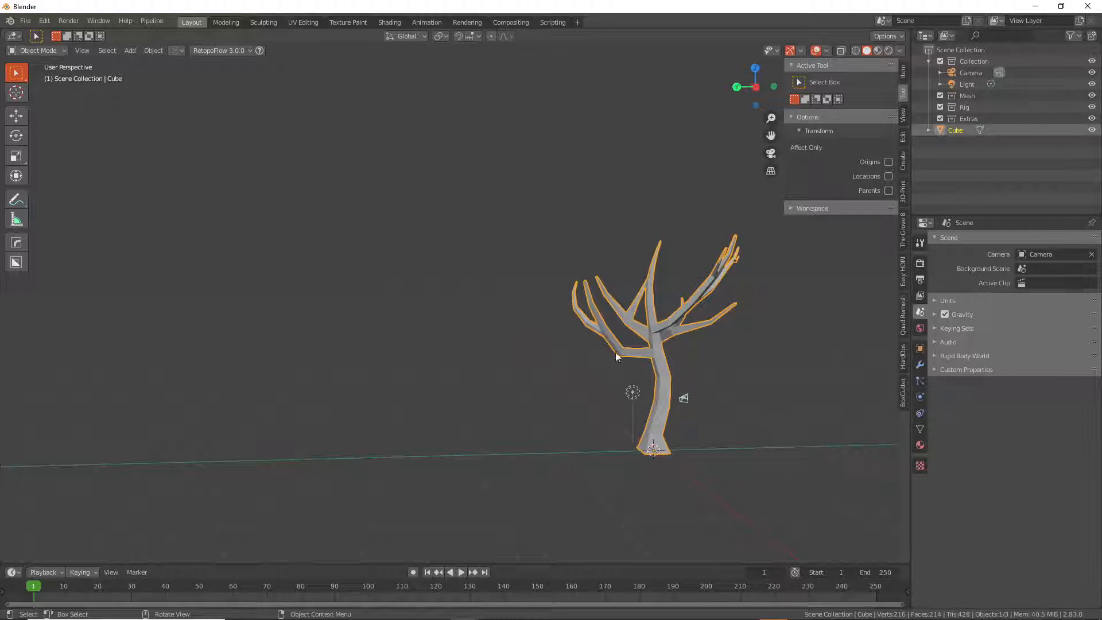
key(Tab)
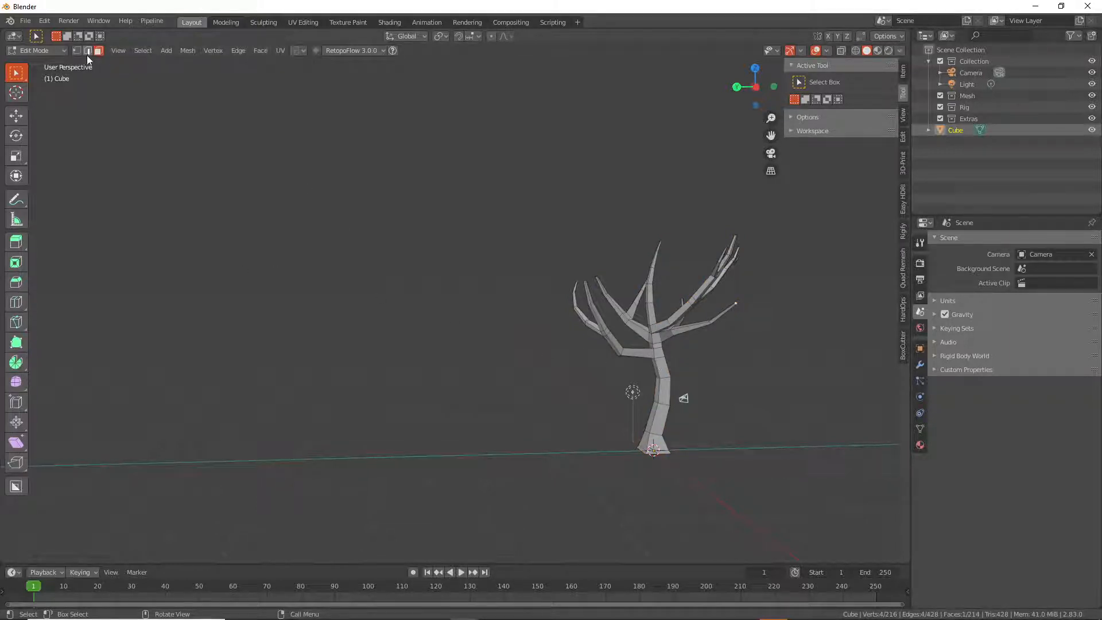
scroll(584, 429, up, 3)
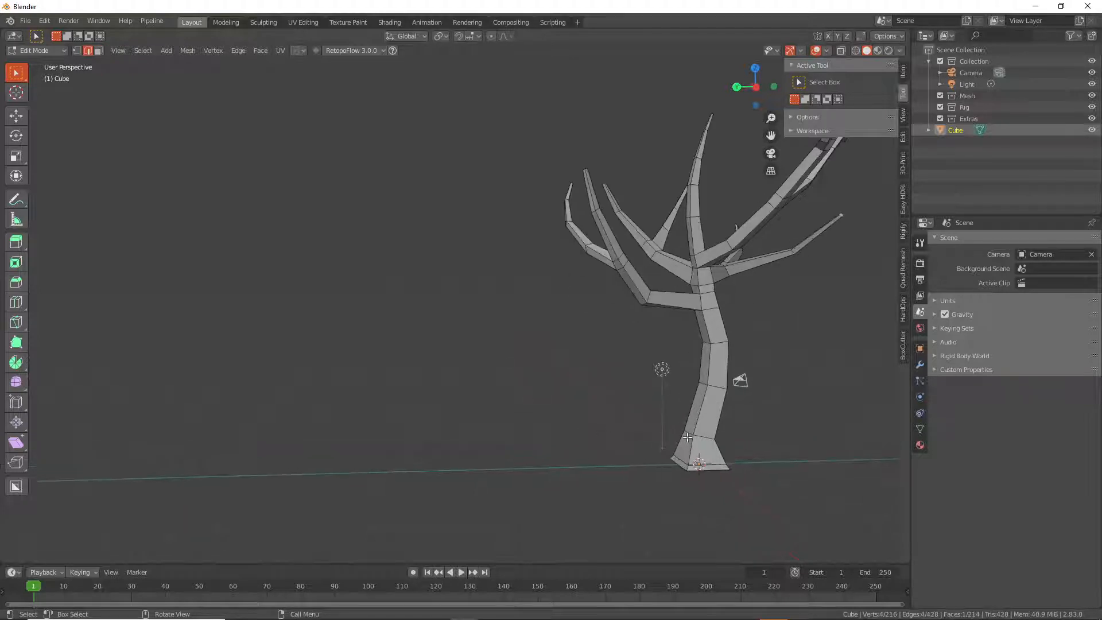
middle_drag(713, 477, 792, 472)
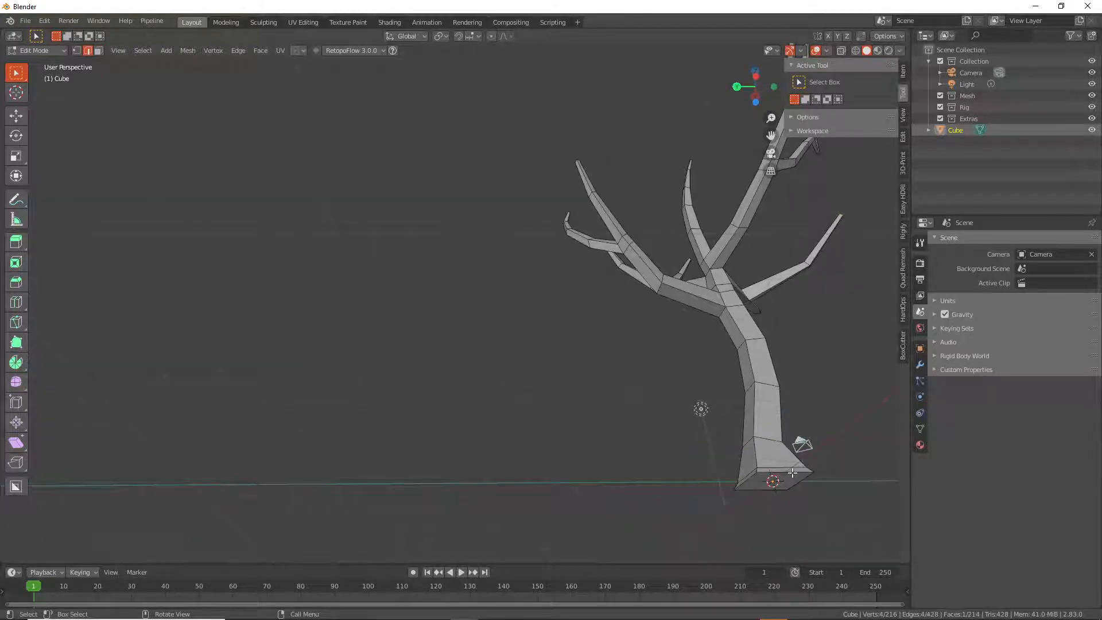
key(3)
click(792, 479)
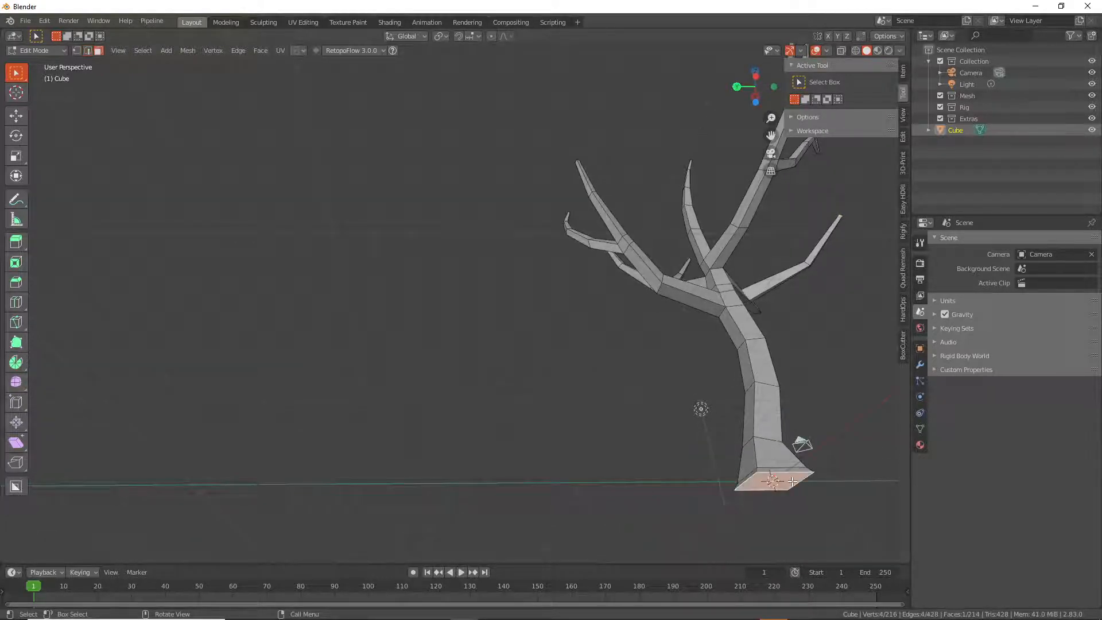
middle_drag(786, 481, 763, 500)
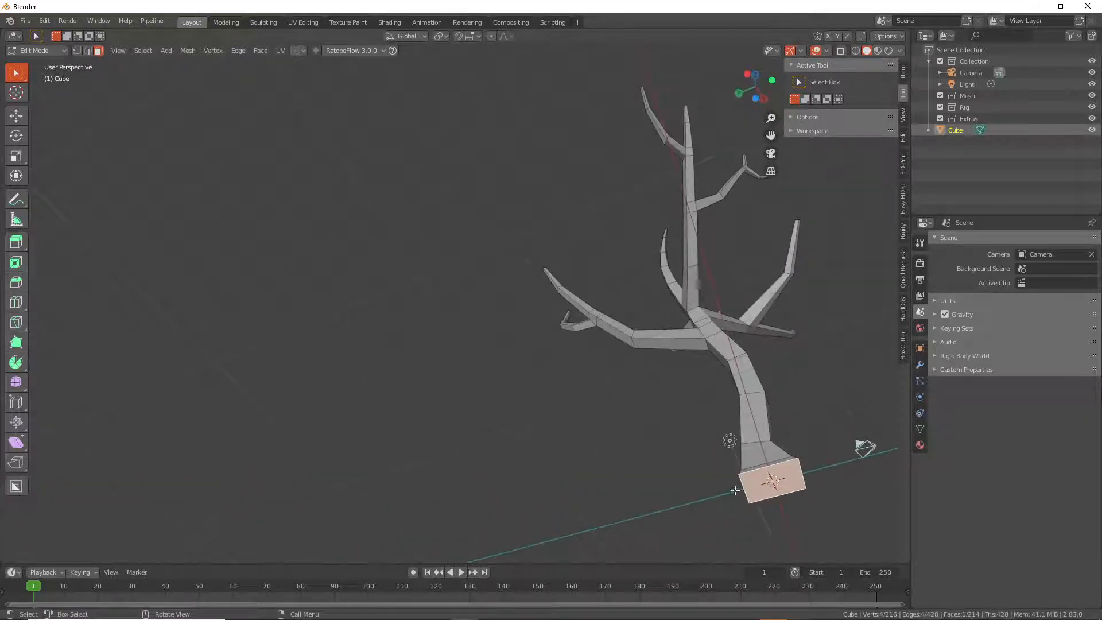
key(ctrl+e)
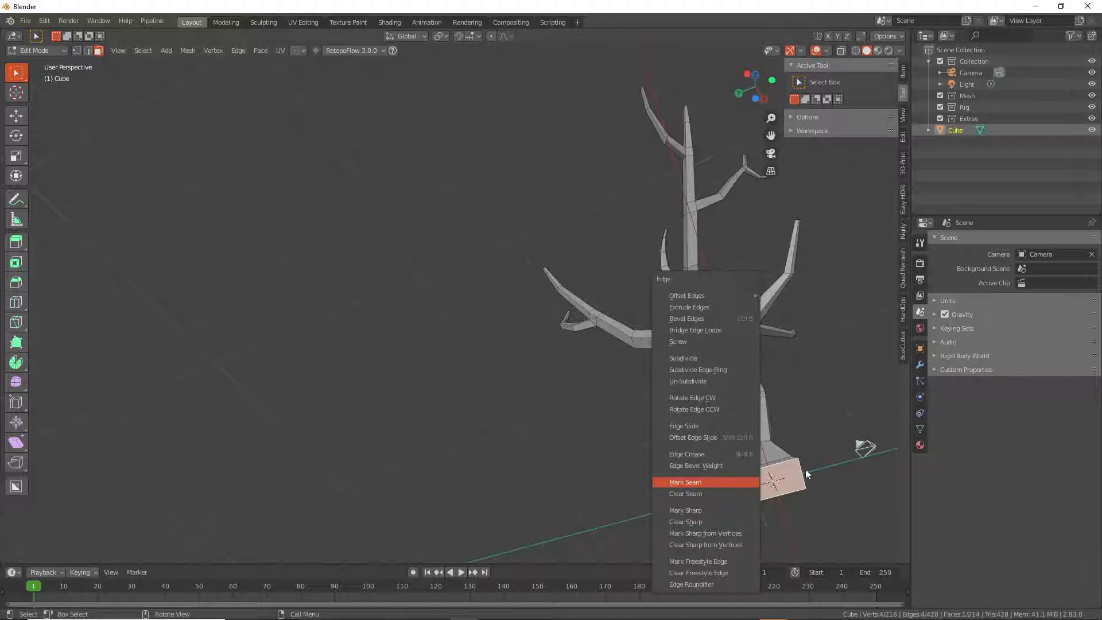
click(749, 483)
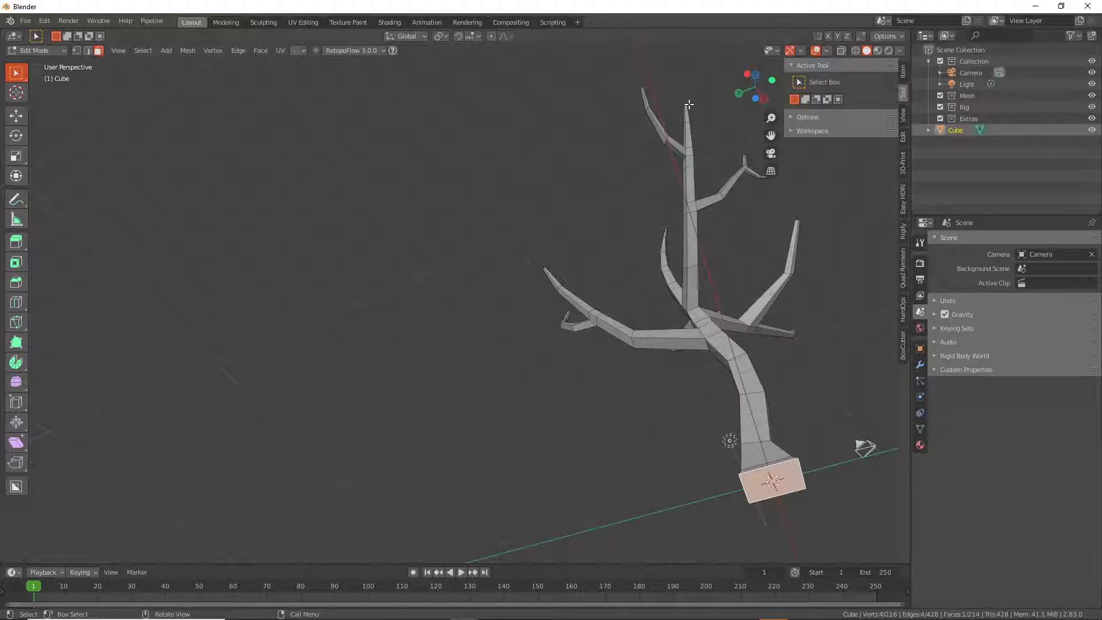
right_click(764, 488)
key(Escape)
Switch to edge selection and select the short vertical corner edge at the foot of the trunk
middle_drag(765, 489, 797, 522)
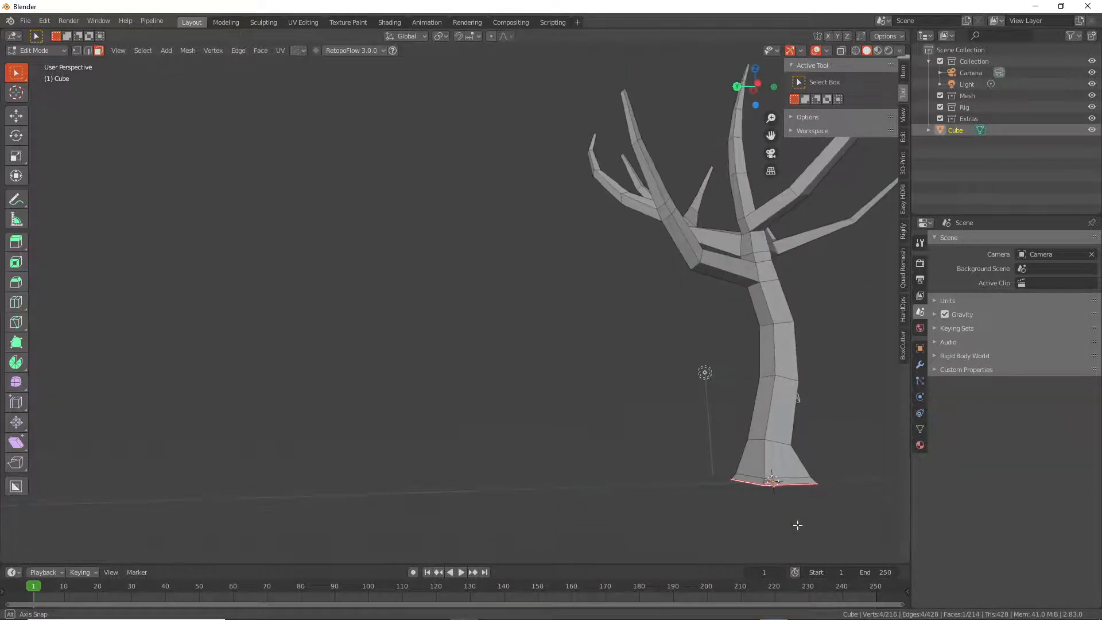
click(767, 482)
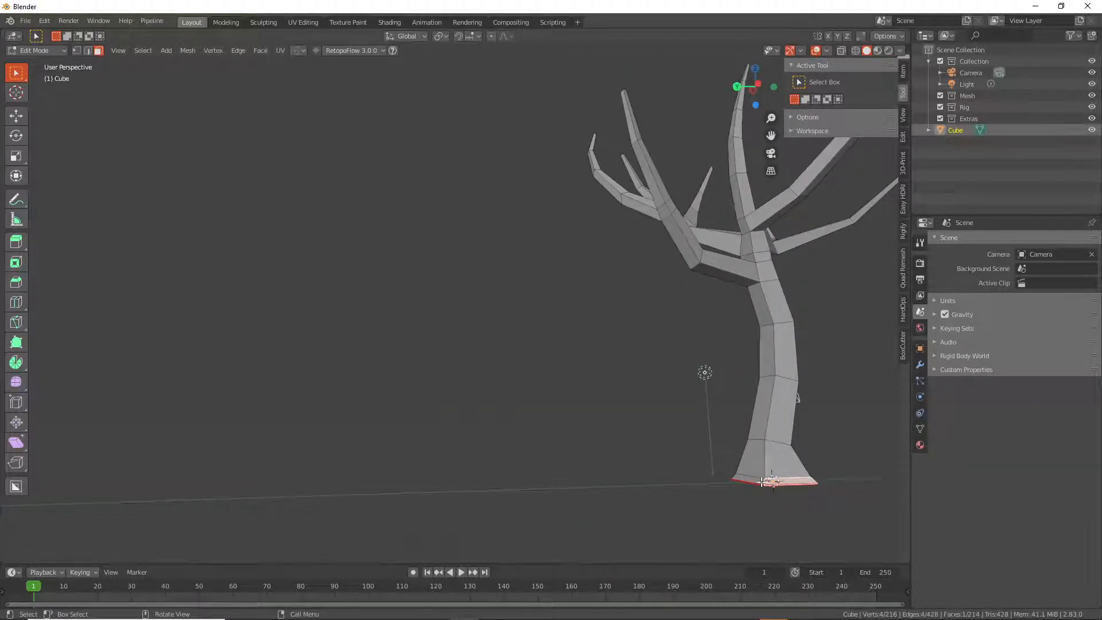
key(2)
click(767, 482)
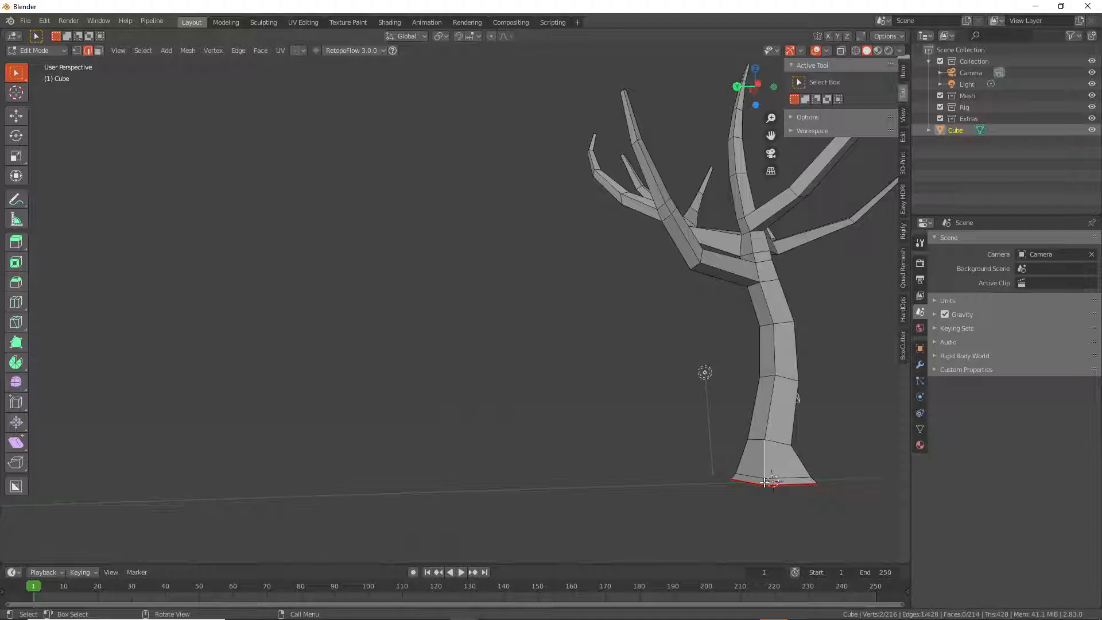
shift+click(763, 456)
shift+click(773, 408)
shift+click(775, 354)
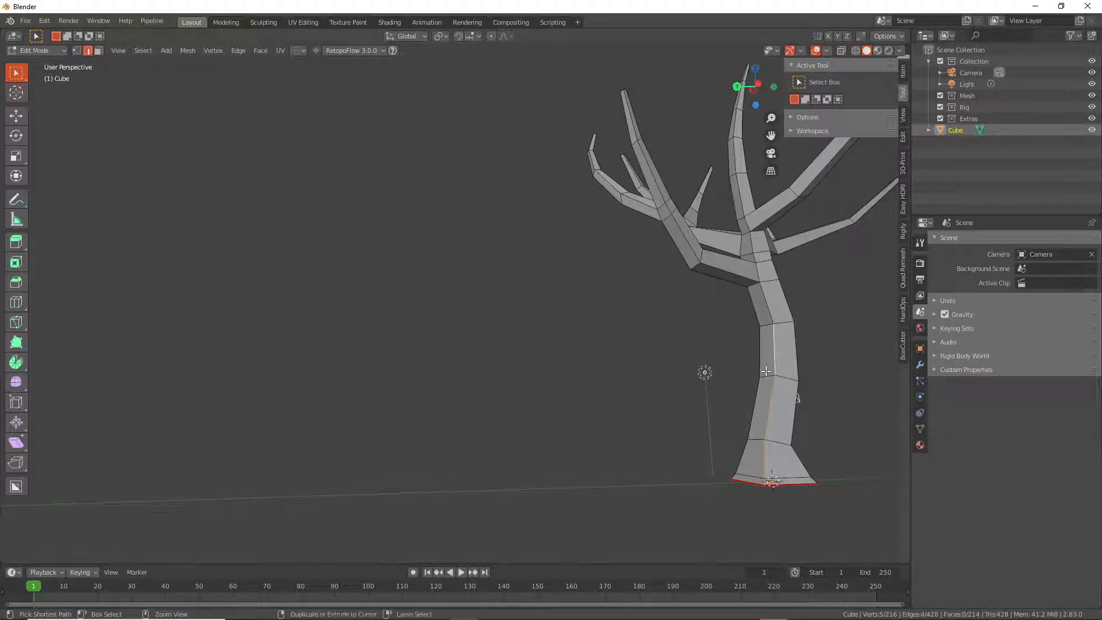
key(ctrl+z)
key(ctrl+z)
key(ctrl+z)
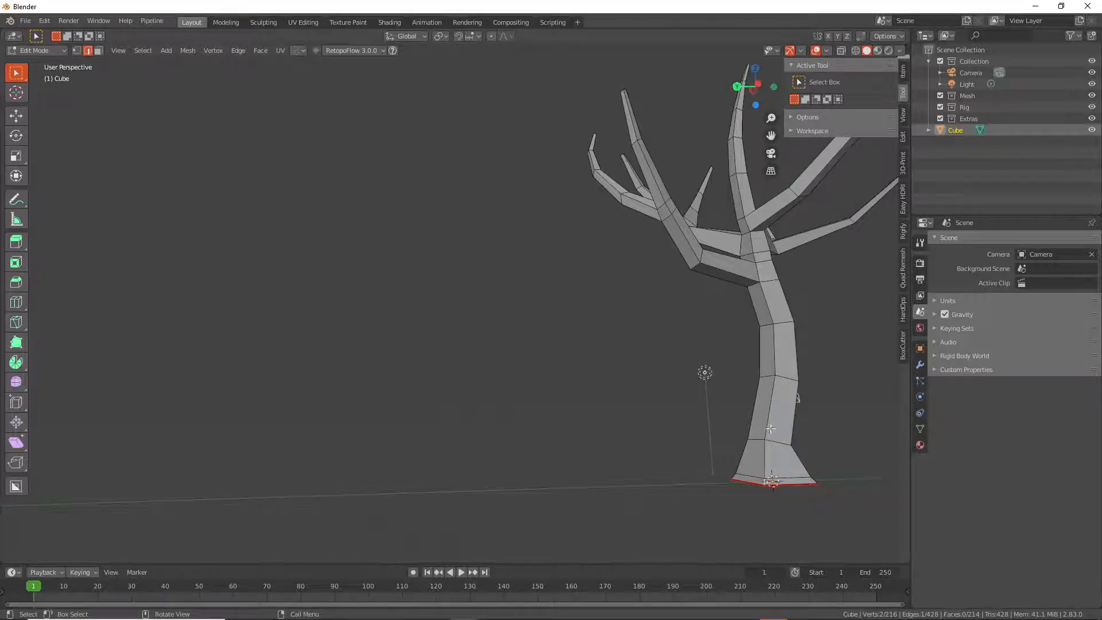
Extend the selection along the shortest path up the trunk to its top tip, add the tip's edges, and mark them as a seam
shift+middle_drag(763, 355, 763, 488)
middle_drag(761, 236, 651, 322)
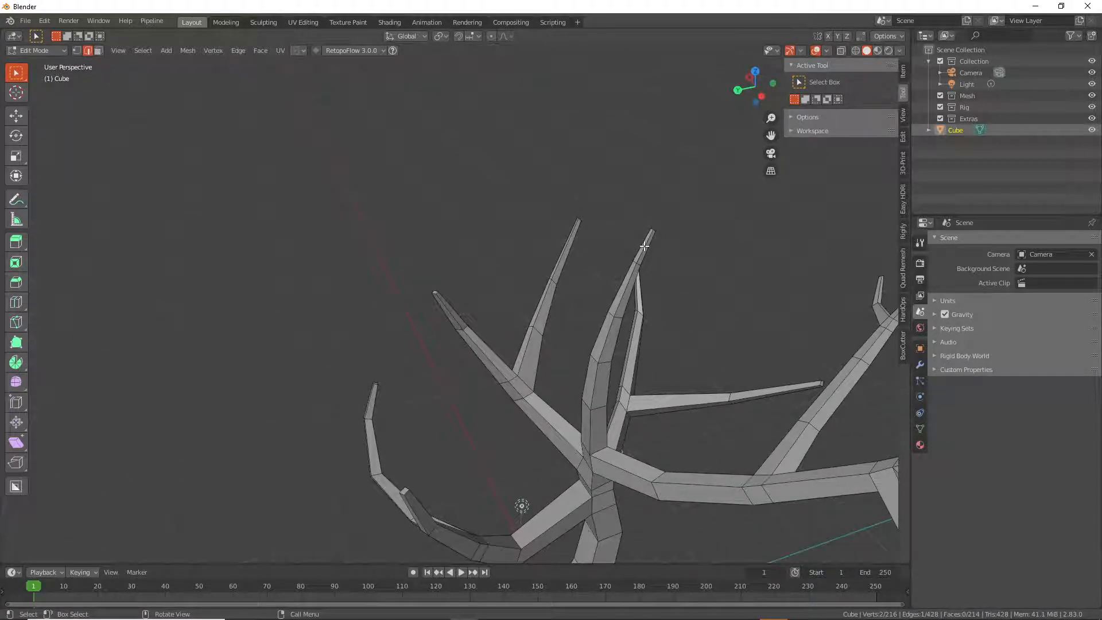
ctrl+click(644, 246)
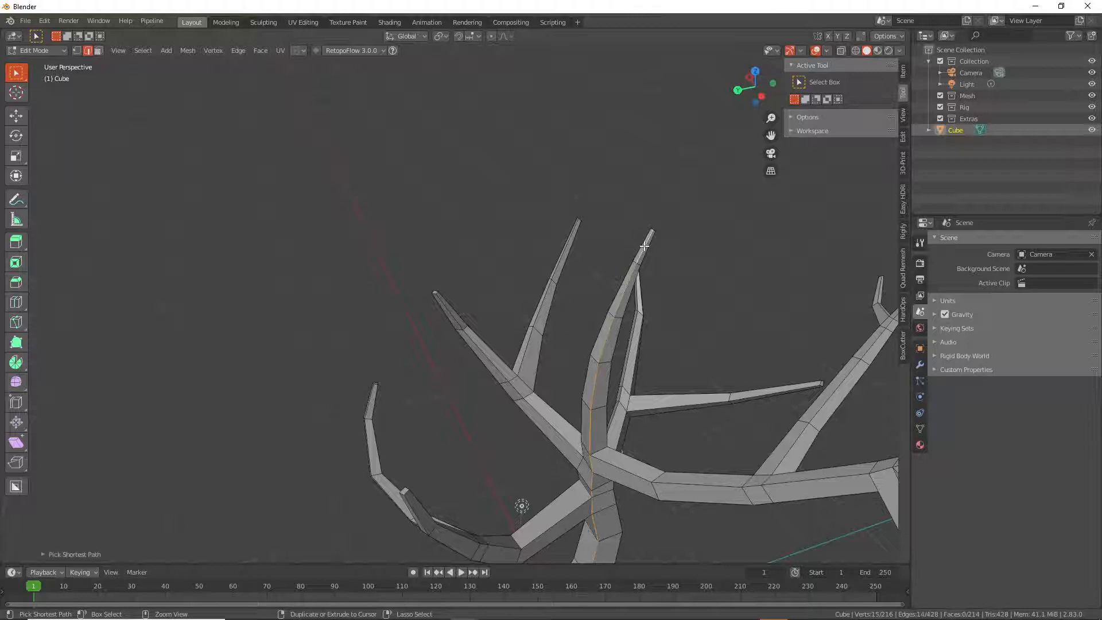
middle_drag(601, 340, 661, 260)
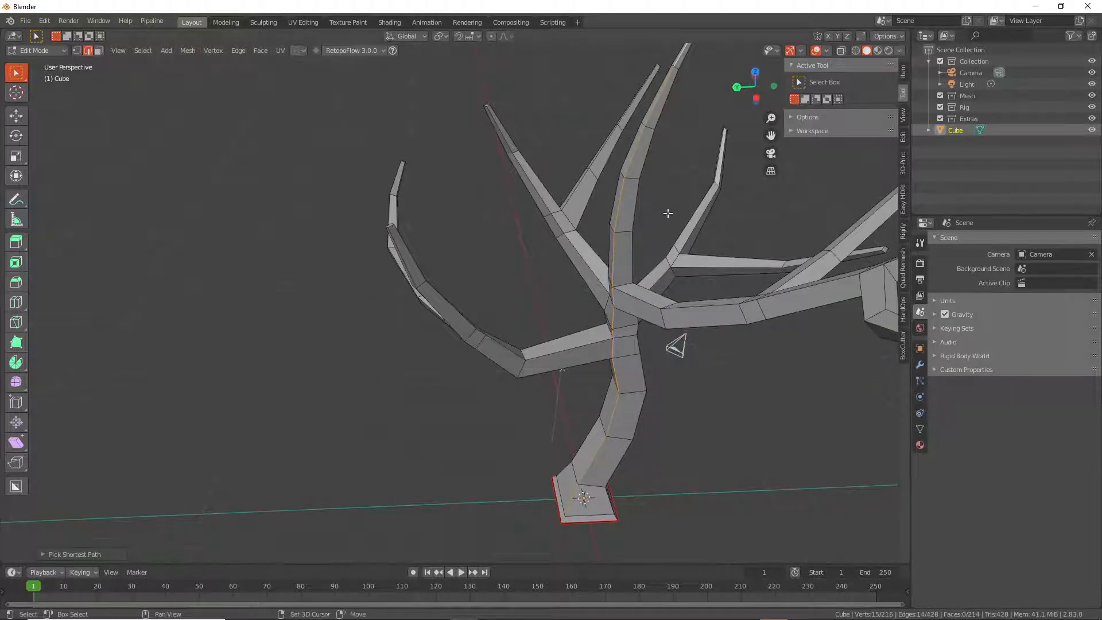
scroll(584, 381, up, 3)
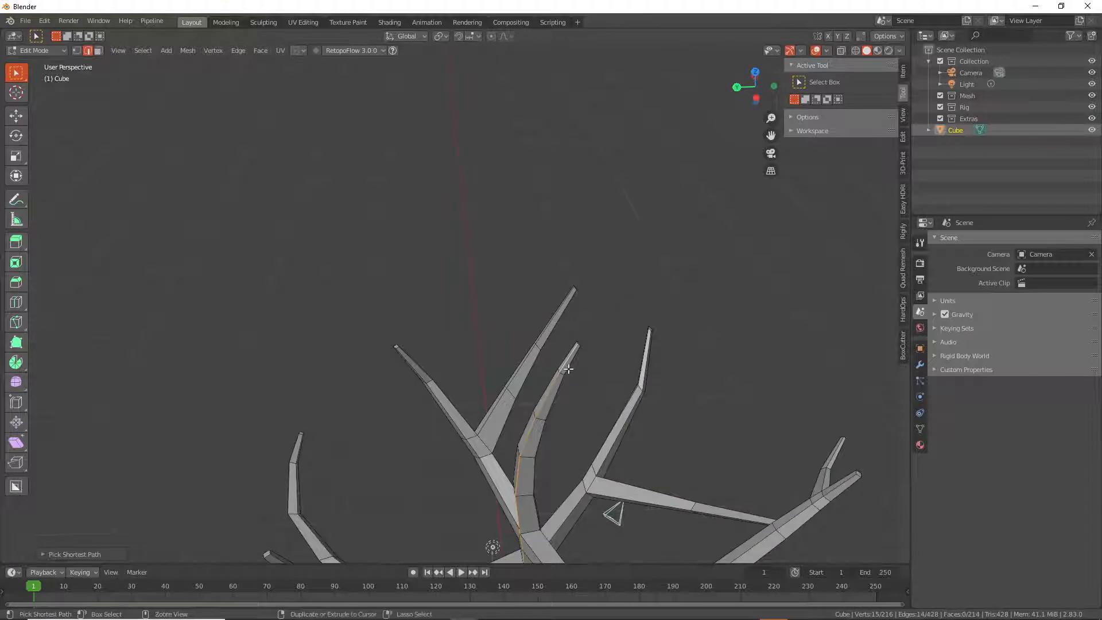
shift+click(575, 346)
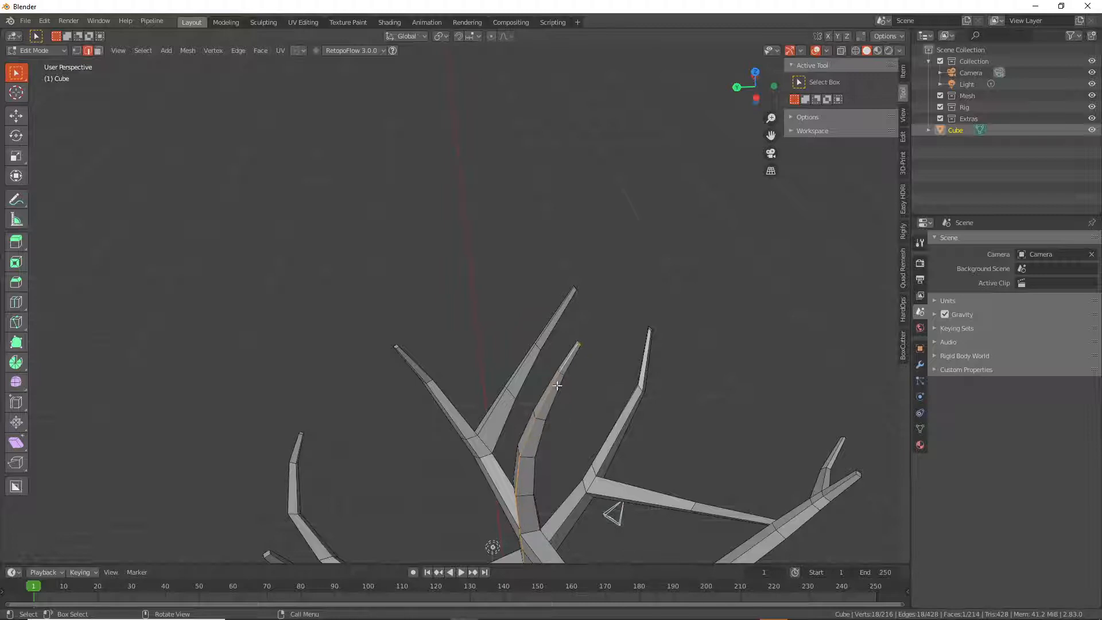
right_click(583, 354)
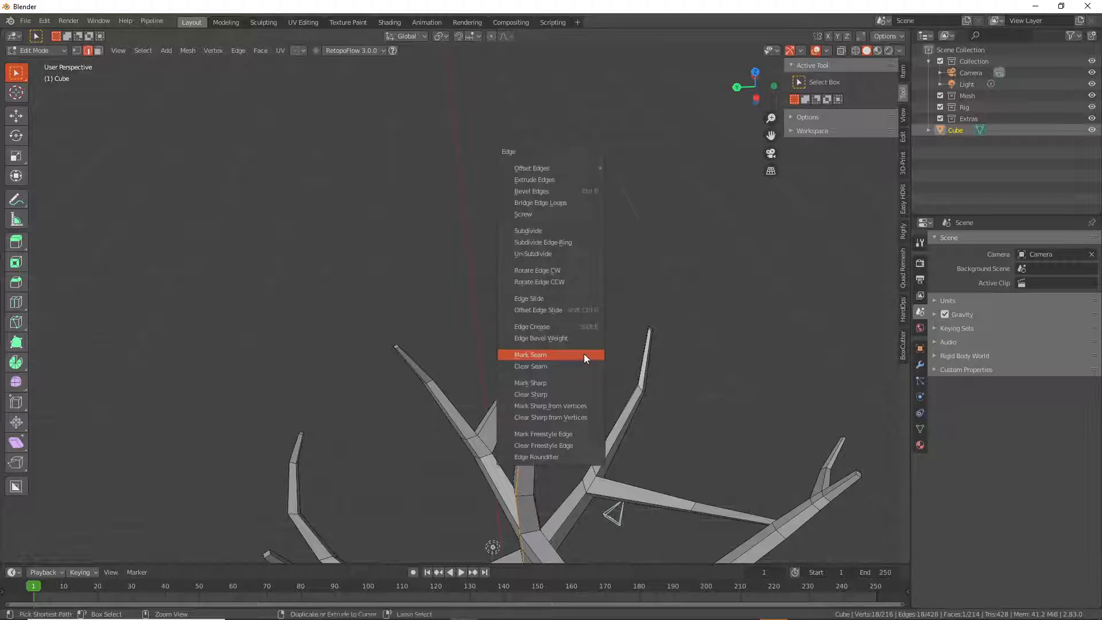
click(583, 354)
Mark a seam on the edges where the lowest large branch joins the trunk
middle_drag(584, 354, 576, 423)
scroll(529, 405, up, 4)
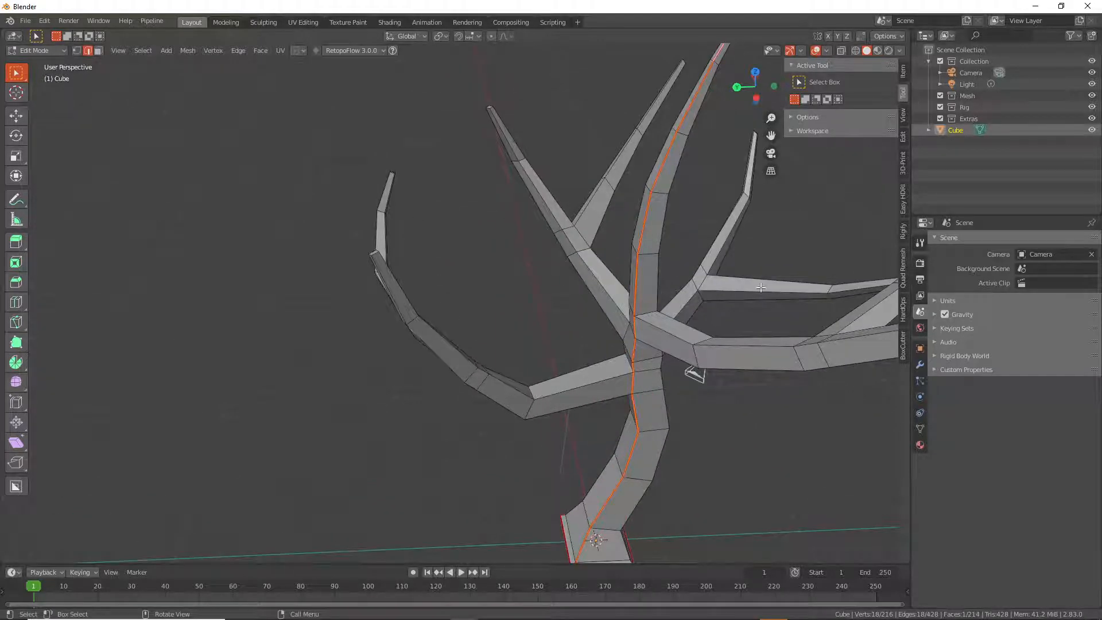
middle_drag(641, 390, 658, 346)
click(627, 373)
ctrl+click(625, 395)
mouse_move(625, 395)
middle_down()
mouse_move(631, 418)
mouse_move(636, 397)
middle_up()
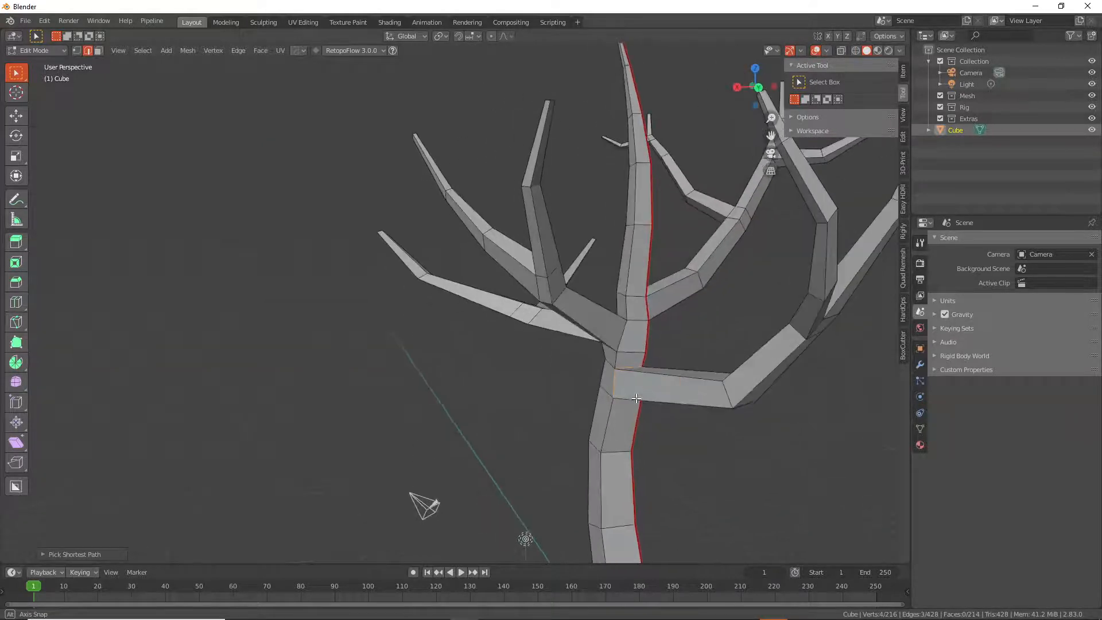
right_click(636, 398)
click(631, 398)
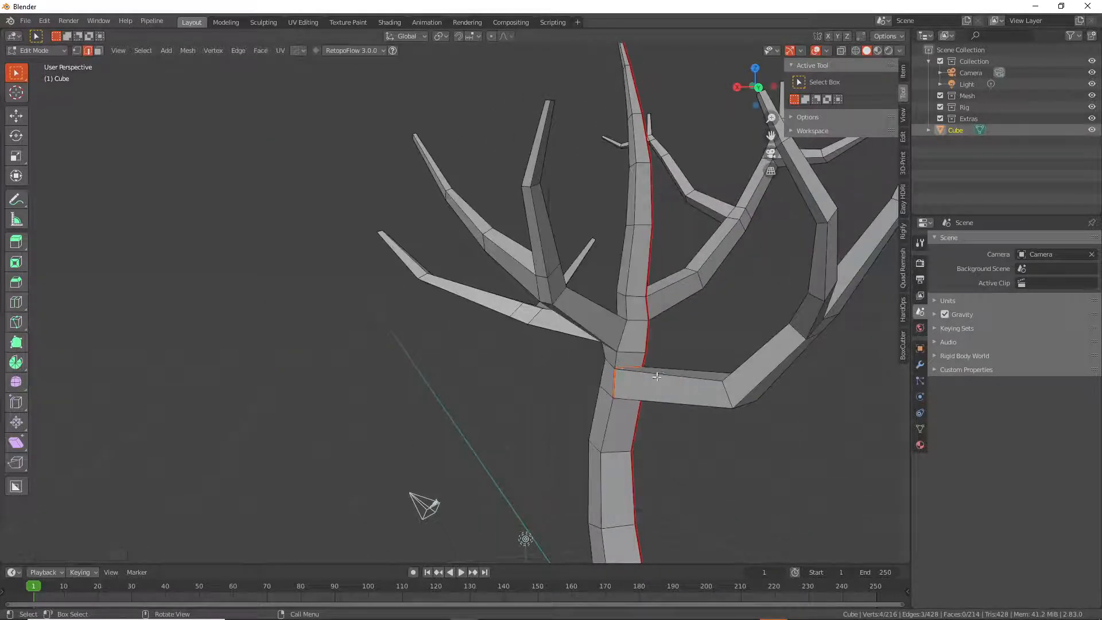
Mark a seam along the upper edge of the lowest large branch from the trunk to its tip, including the edges around the tip
scroll(656, 406, down, 4)
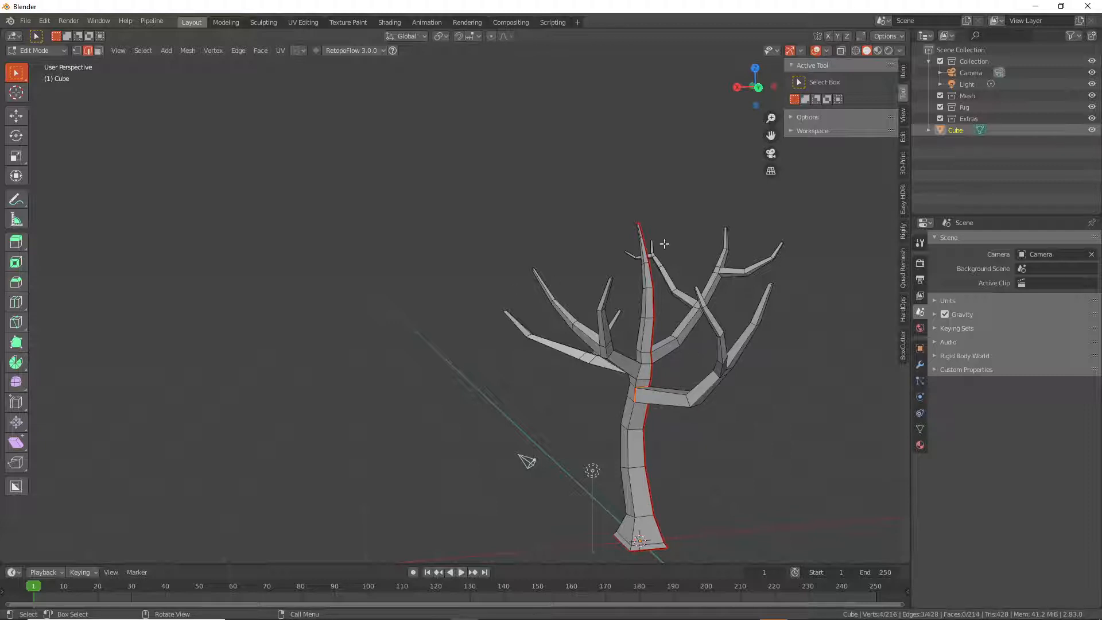
scroll(635, 428, up, 3)
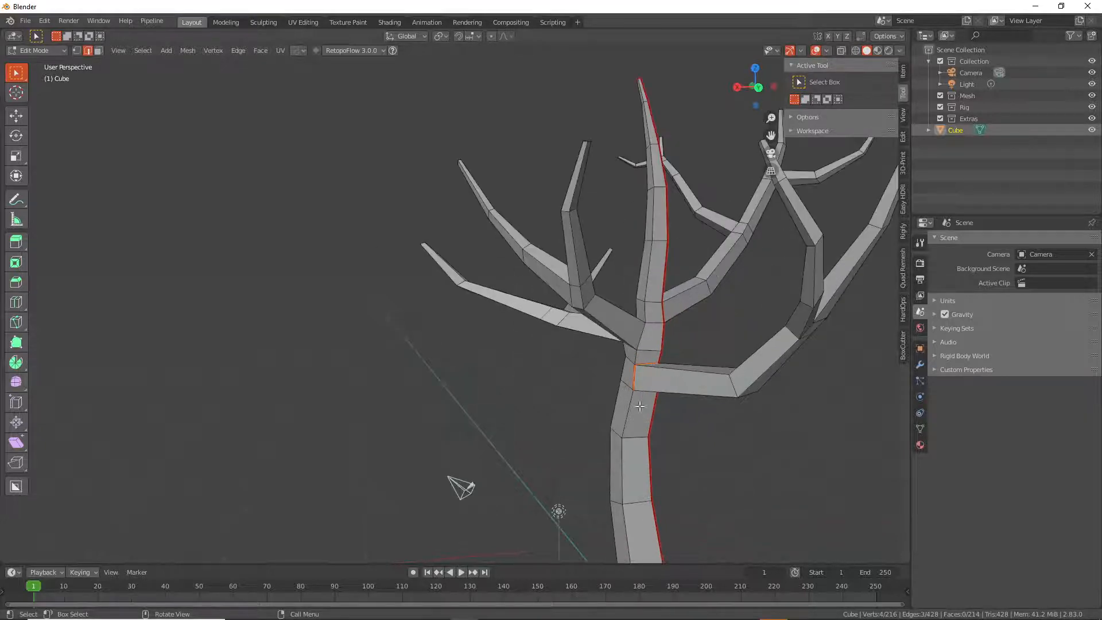
click(647, 367)
scroll(647, 367, down, 3)
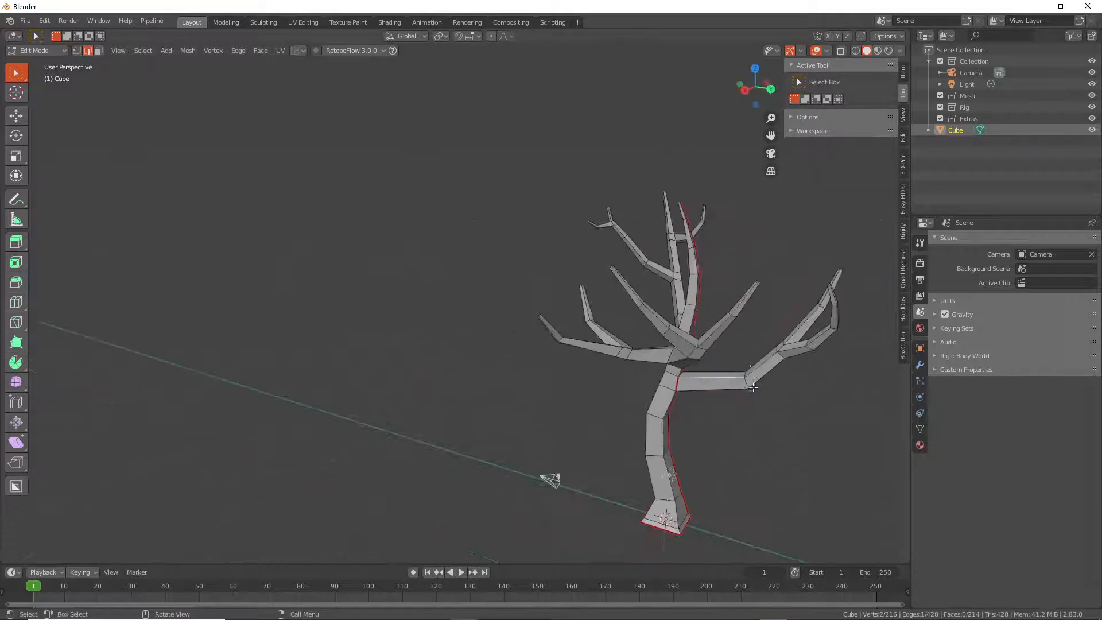
scroll(723, 391, up, 2)
ctrl+click(777, 321)
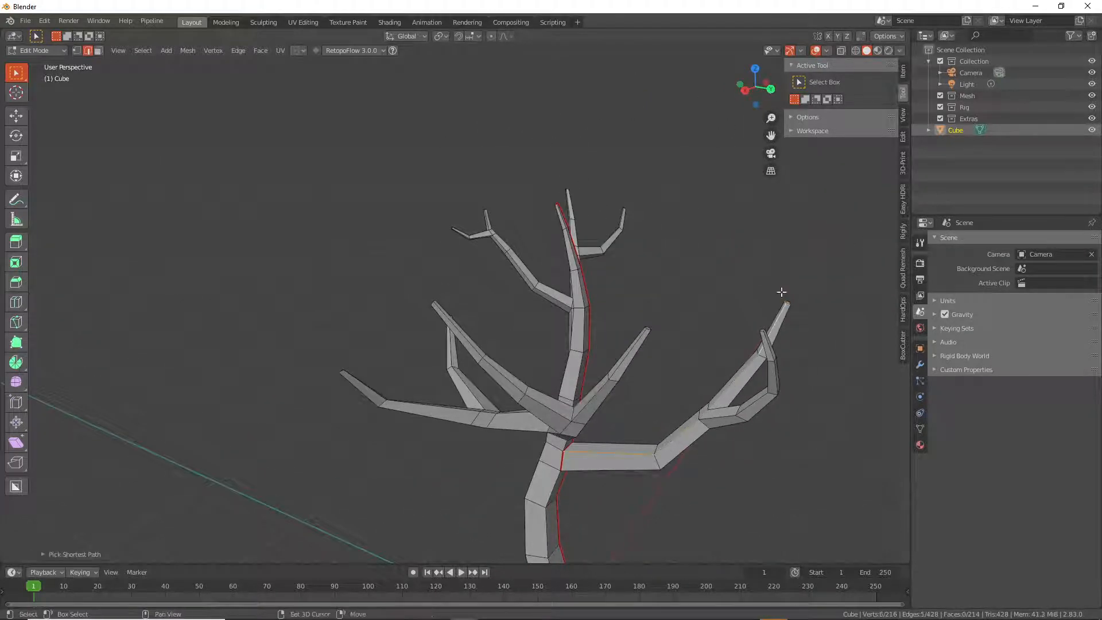
right_click(799, 326)
click(800, 326)
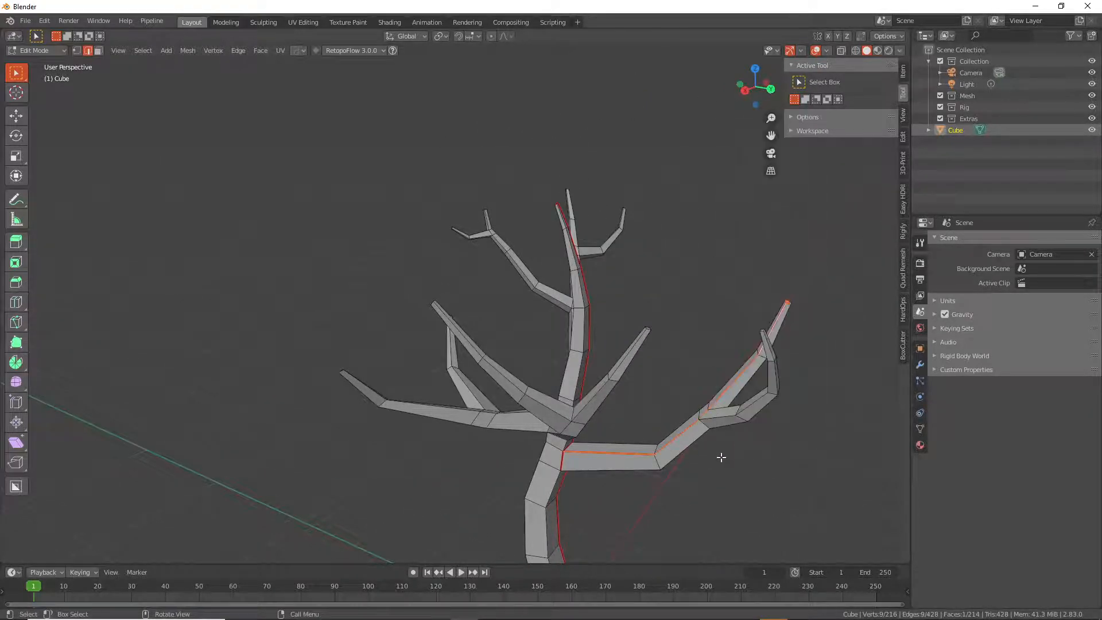
Mark a seam on the edges where the twig joins the lowest large branch
middle_drag(718, 453, 713, 415)
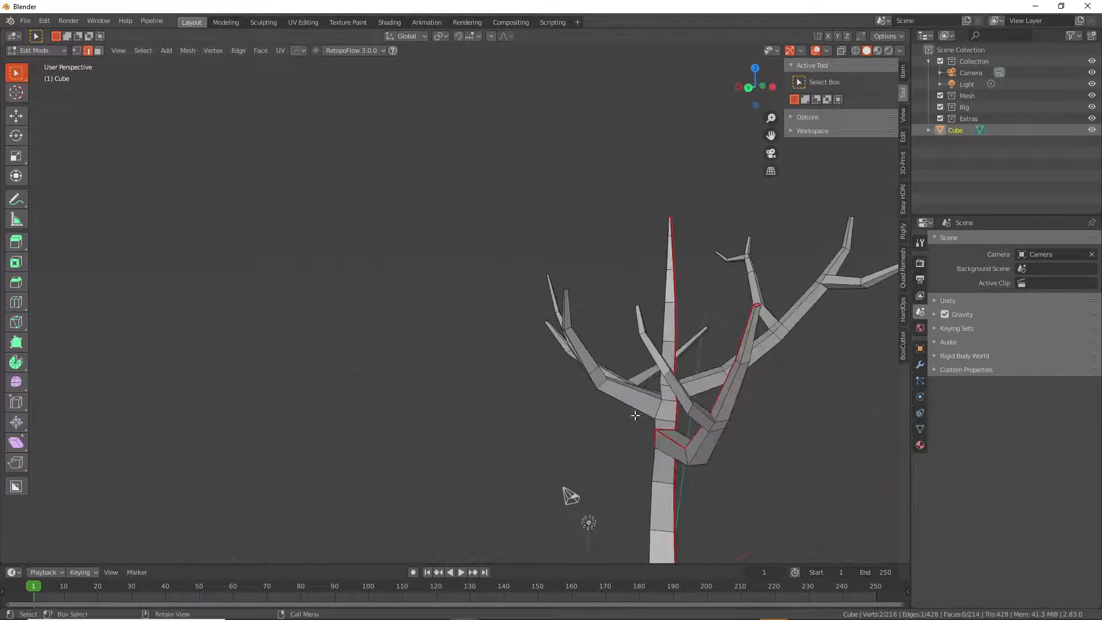
ctrl+click(715, 414)
ctrl+click(710, 417)
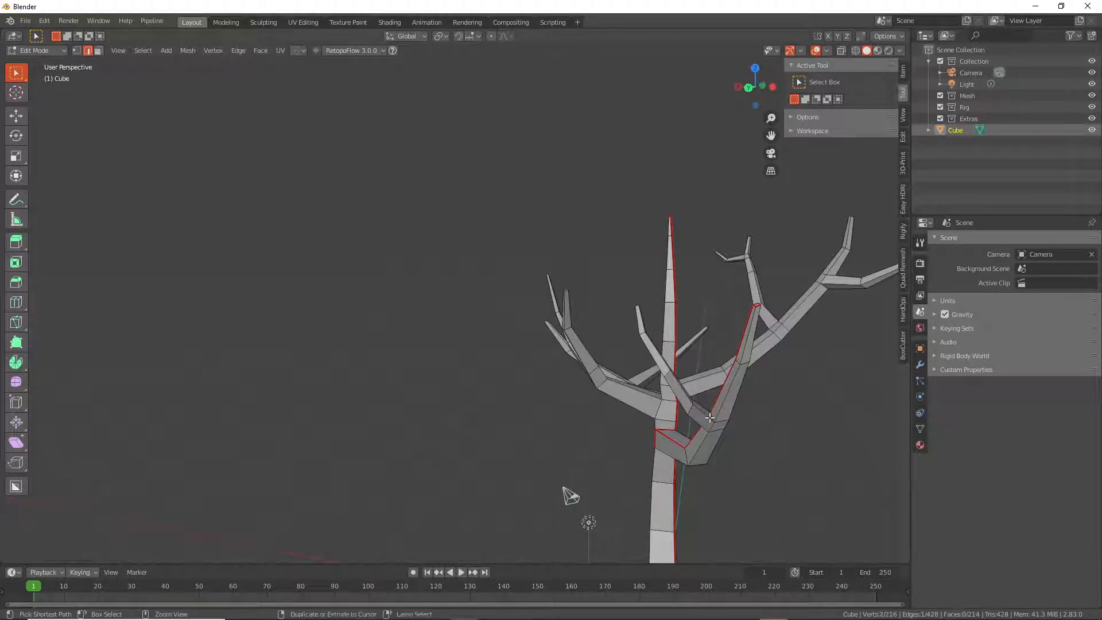
ctrl+click(711, 418)
middle_drag(711, 418, 718, 456)
right_click(751, 454)
click(742, 455)
Mark a seam along the length of that twig to its tip, including the edges around its end
middle_drag(728, 413, 824, 358)
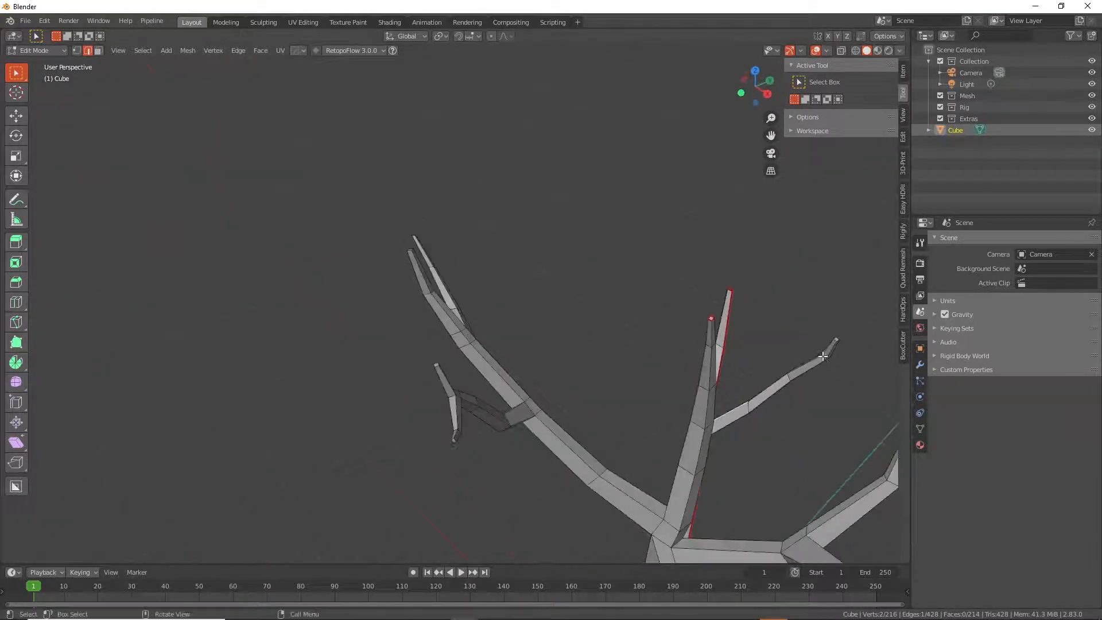
ctrl+click(833, 336)
alt+shift+click(838, 338)
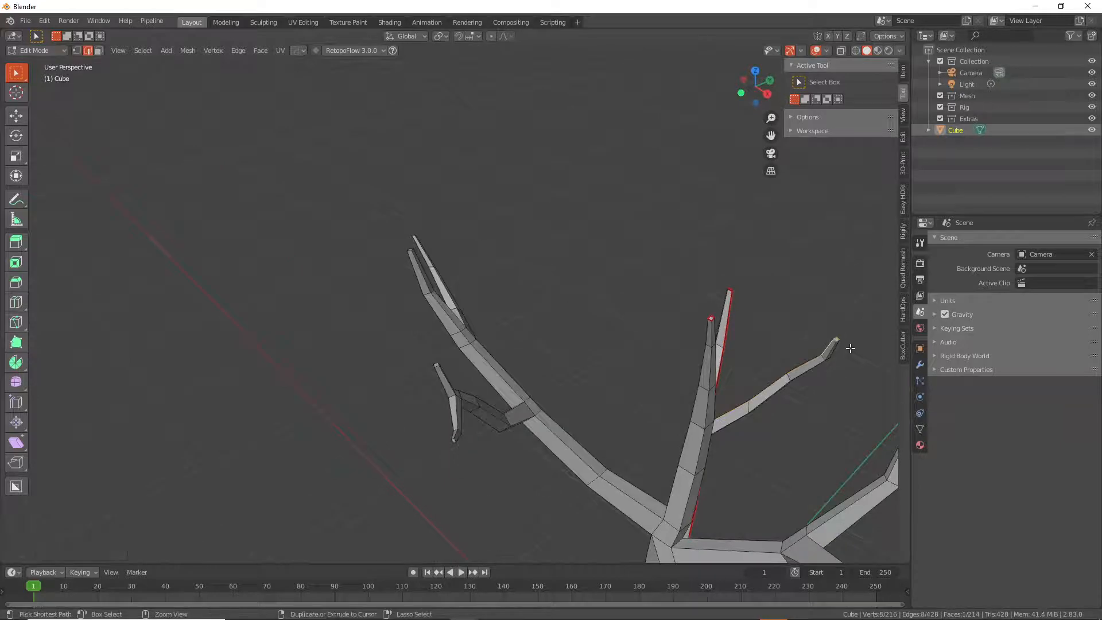
right_click(850, 347)
click(846, 352)
Mark a seam around the base of the long forked upper branch and along its length to the tip, including the end edges
middle_drag(806, 419, 677, 383)
middle_drag(750, 350, 782, 335)
scroll(692, 378, up, 4)
middle_drag(691, 378, 732, 419)
middle_drag(638, 434, 580, 375)
ctrl+click(700, 457)
shift+click(653, 385)
scroll(579, 375, down, 5)
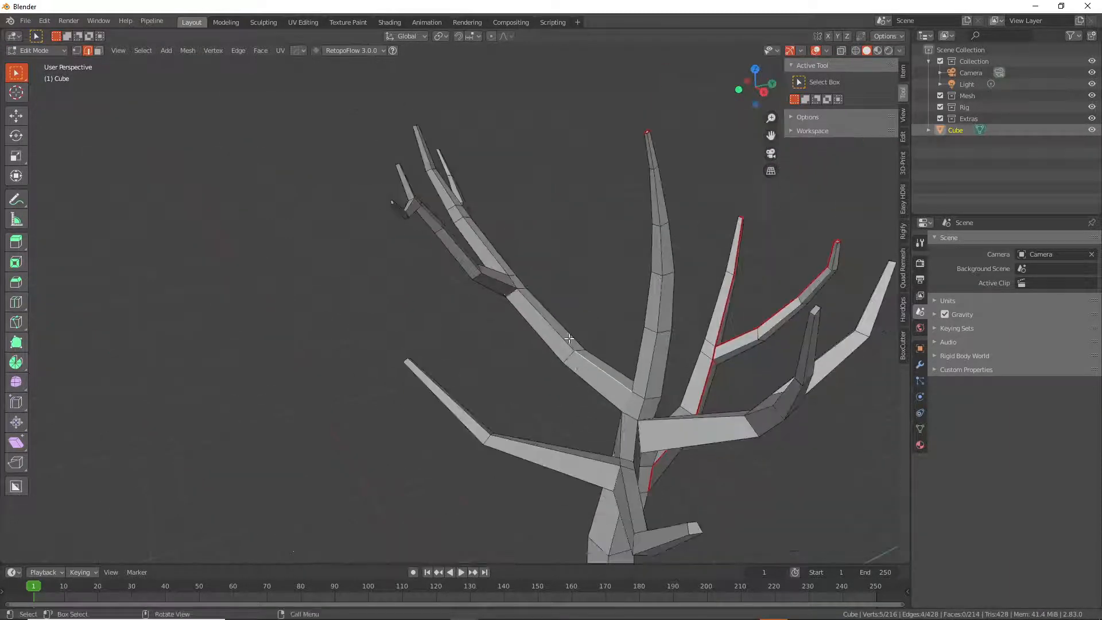
middle_drag(570, 338, 579, 349)
shift+middle_drag(578, 349, 506, 305)
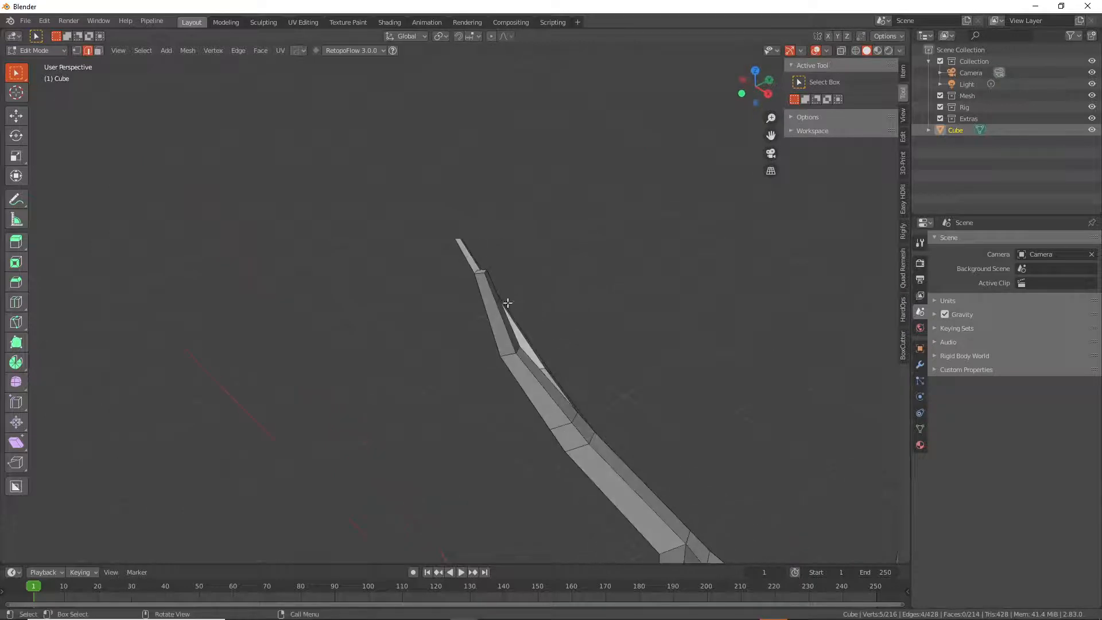
drag(459, 259, 512, 291)
ctrl+click(511, 290)
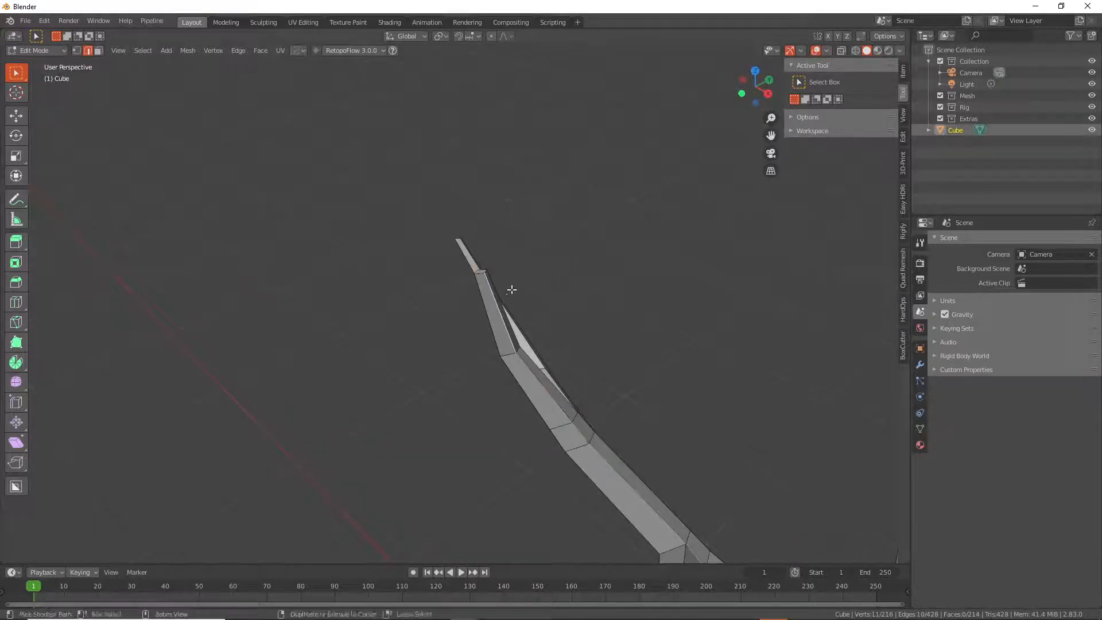
key(ctrl+e)
click(544, 308)
middle_drag(536, 310, 619, 335)
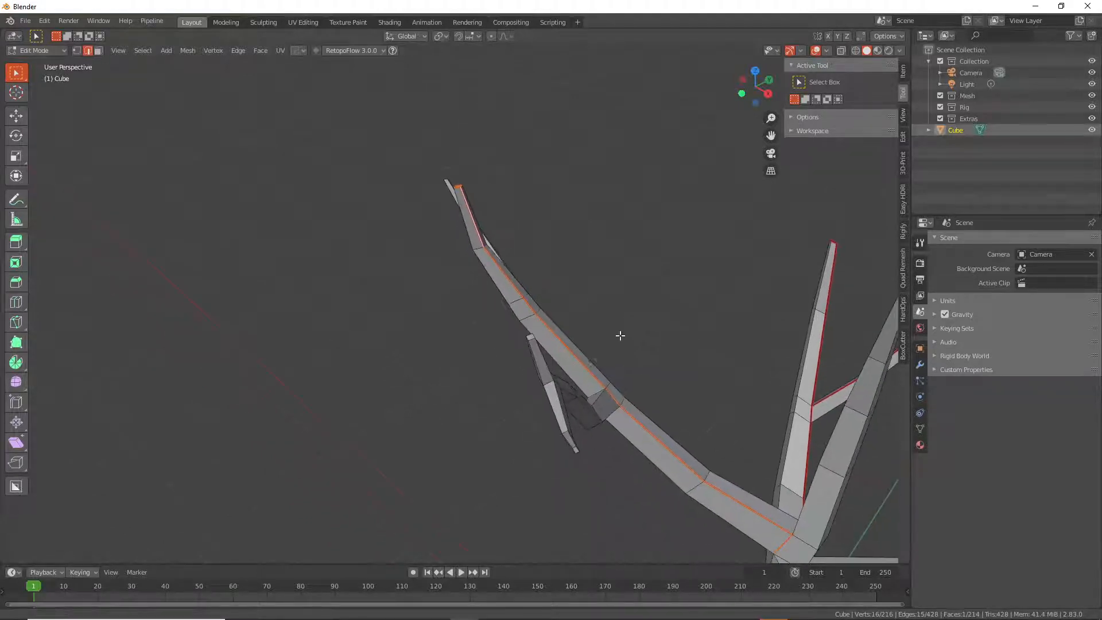
Mark a seam around the base of the side branch on the long forked upper branch and along its length, including the tip edges
click(612, 399)
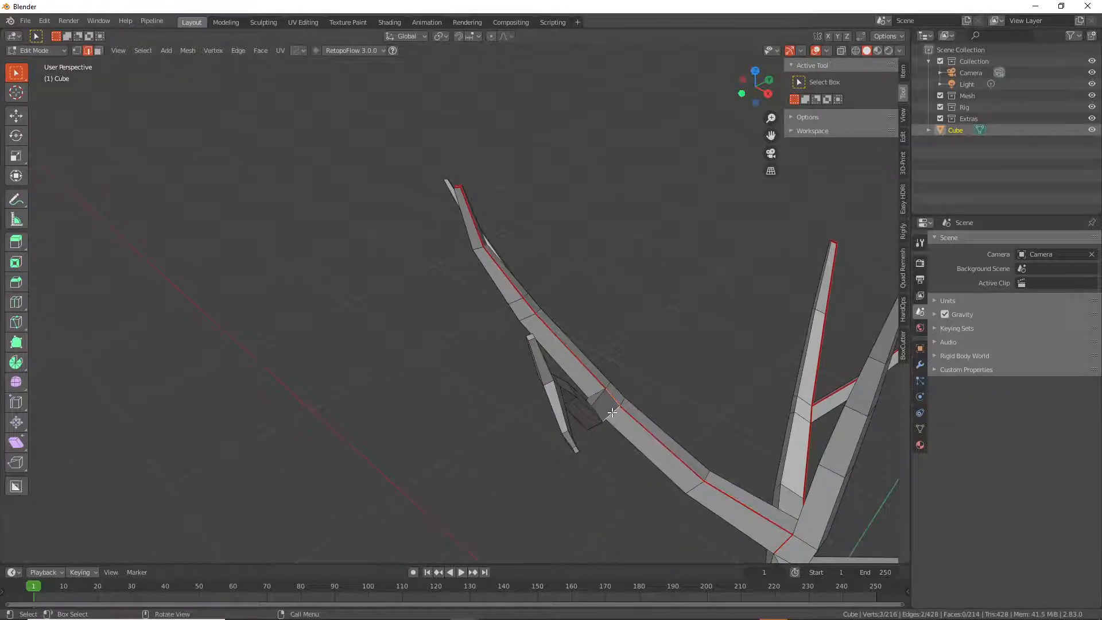
middle_drag(612, 411, 620, 342)
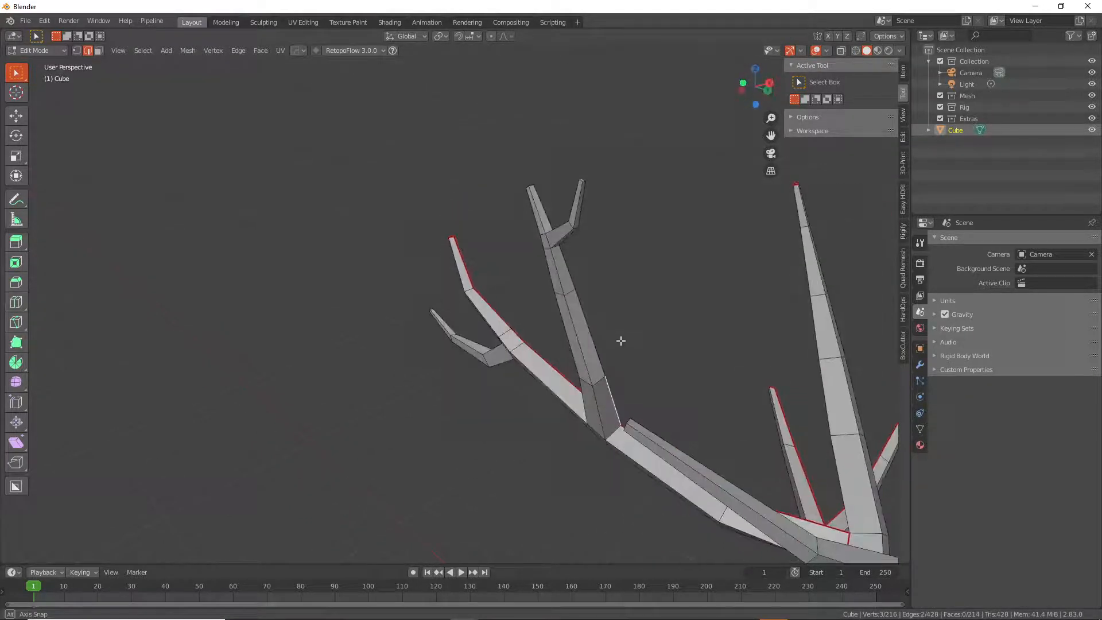
shift+click(613, 430)
middle_drag(613, 430, 752, 358)
shift+click(620, 404)
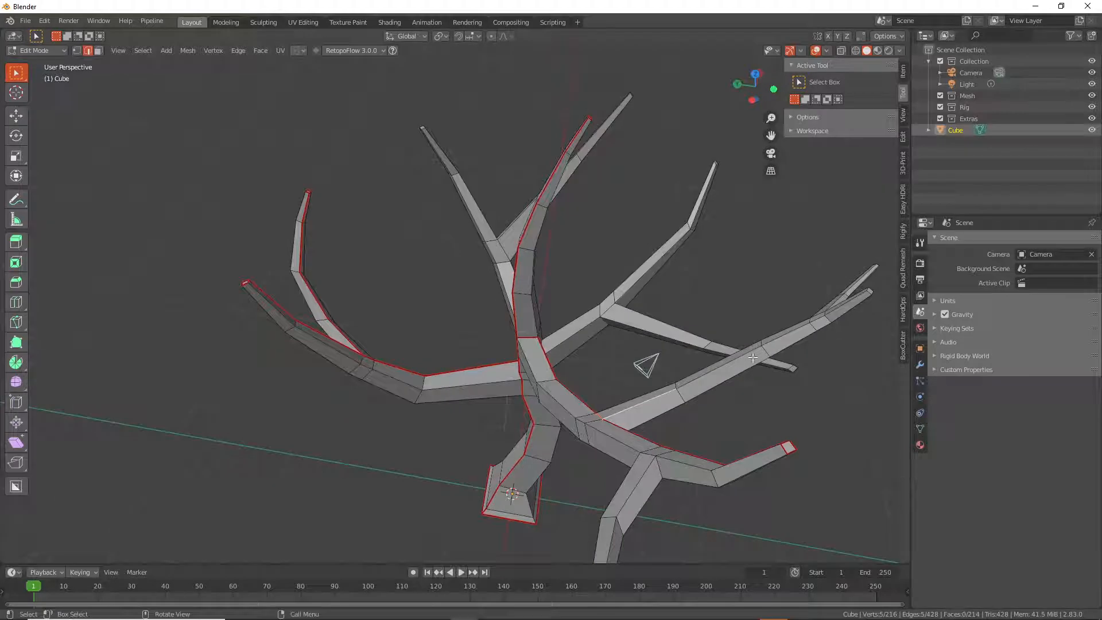
ctrl+click(840, 306)
shift+click(867, 288)
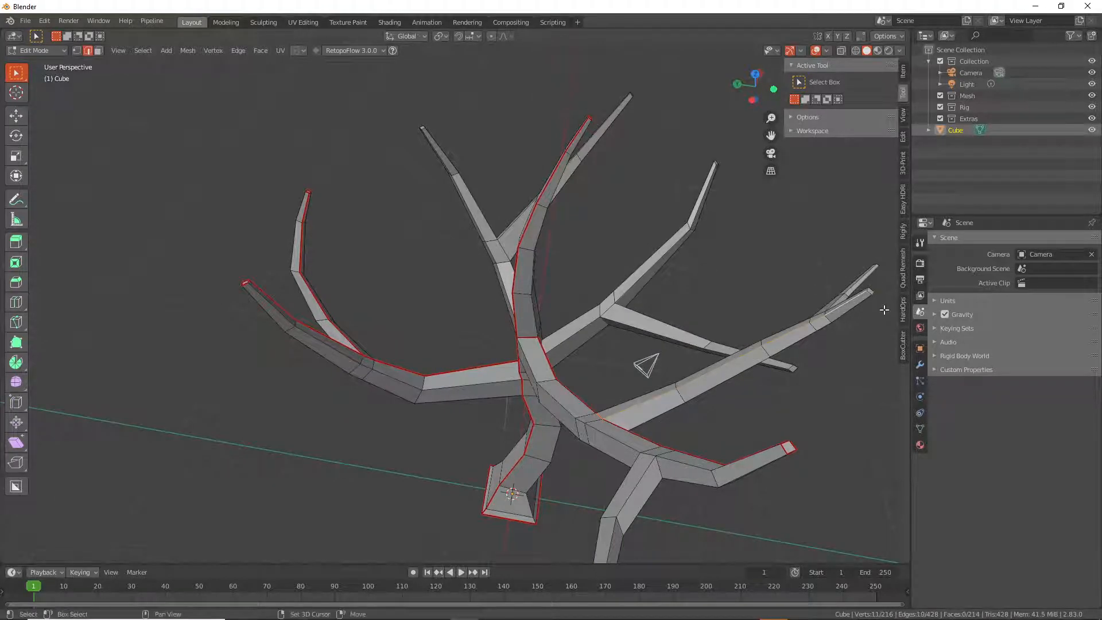
shift+drag(865, 286, 881, 304)
key(ctrl+e)
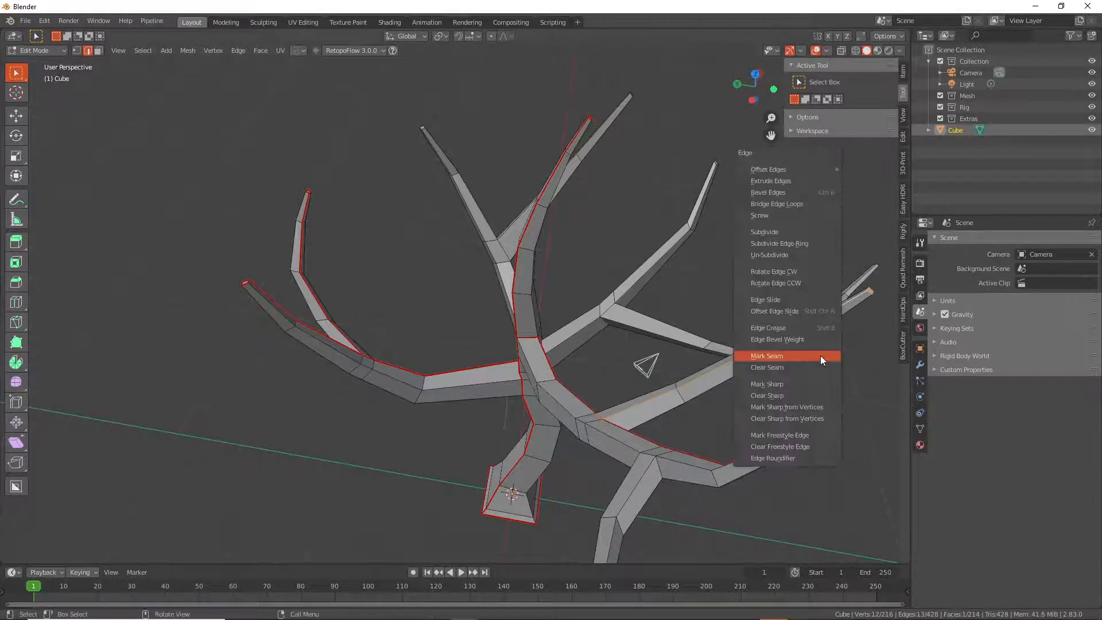
click(821, 356)
Mark a seam along the small bent twig growing from that side branch, including the edges around its tip
middle_drag(812, 350, 701, 253)
ctrl+click(821, 345)
middle_drag(822, 345, 596, 391)
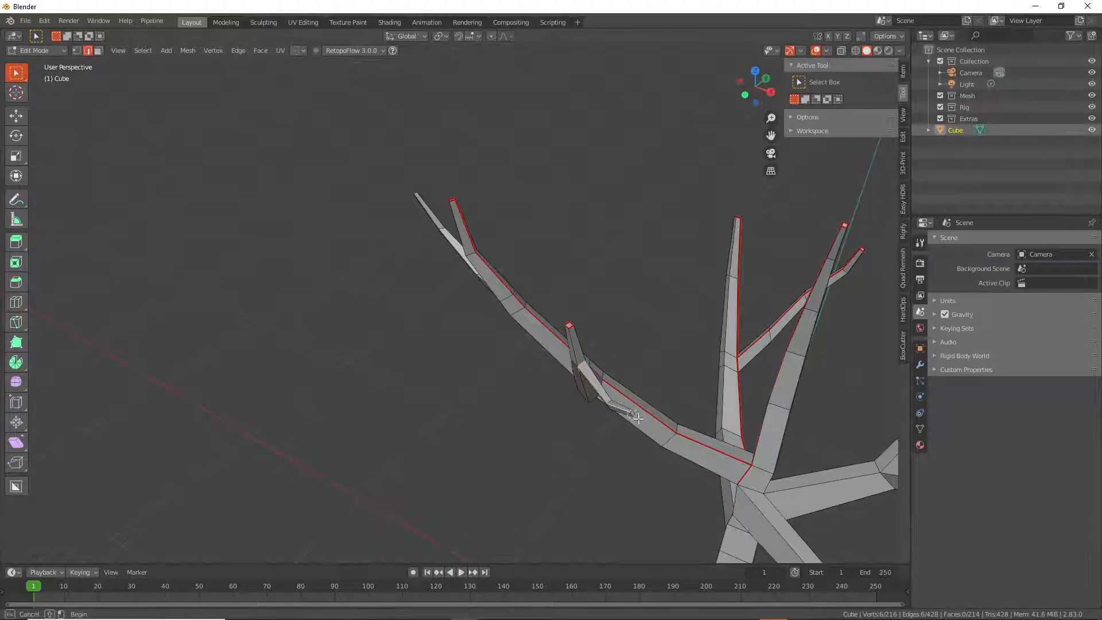
alt+shift+click(631, 411)
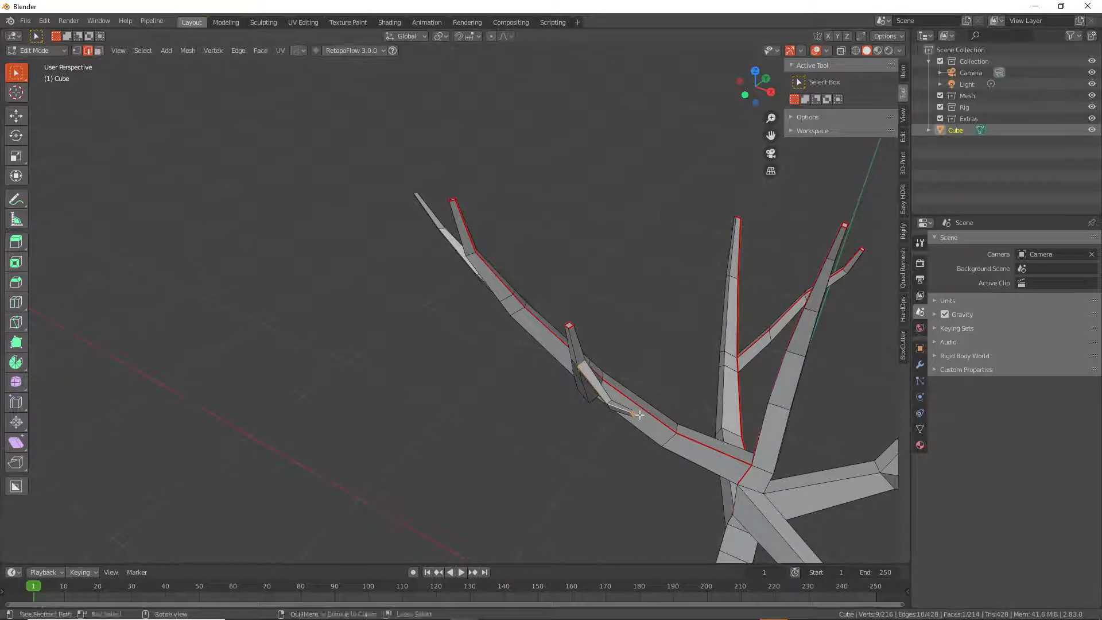
right_click(640, 415)
click(639, 415)
Mark a seam around the base of the unmarked branch at the trunk's upper fork and along its length, including the end edges
middle_drag(639, 414, 674, 358)
scroll(601, 316, up, 4)
middle_drag(602, 316, 643, 216)
scroll(642, 215, down, 6)
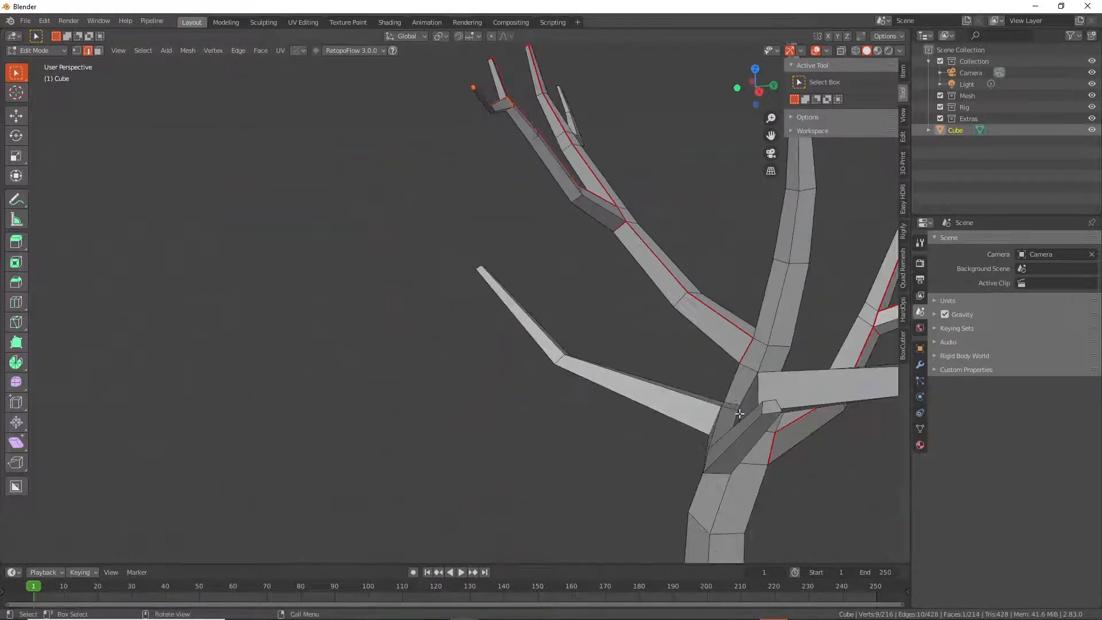
middle_drag(740, 413, 704, 371)
scroll(604, 361, up, 5)
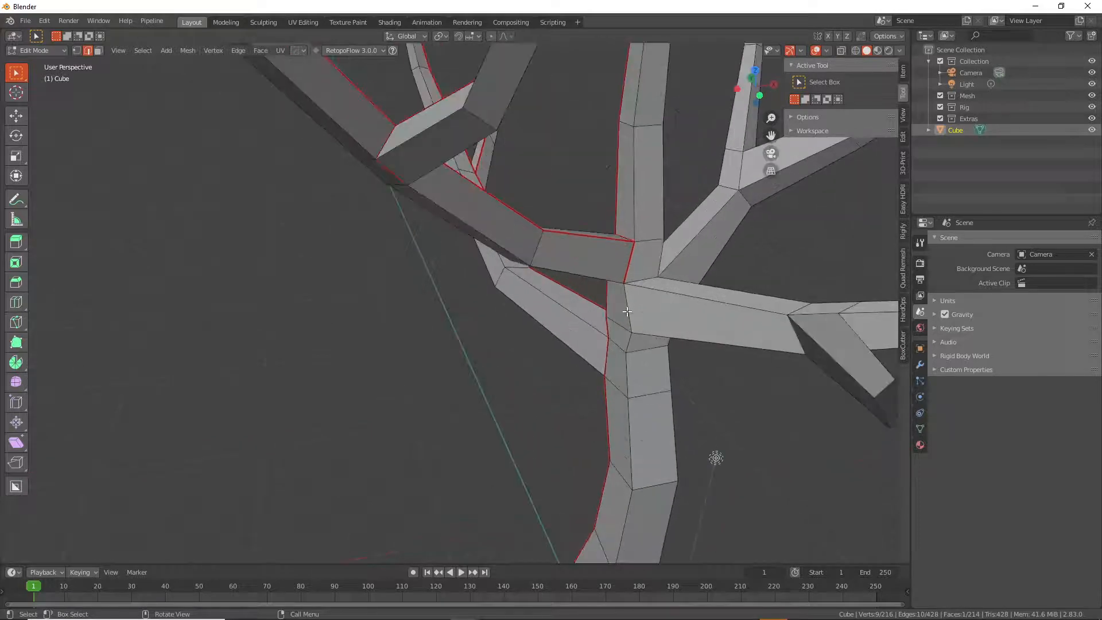
middle_drag(626, 310, 624, 285)
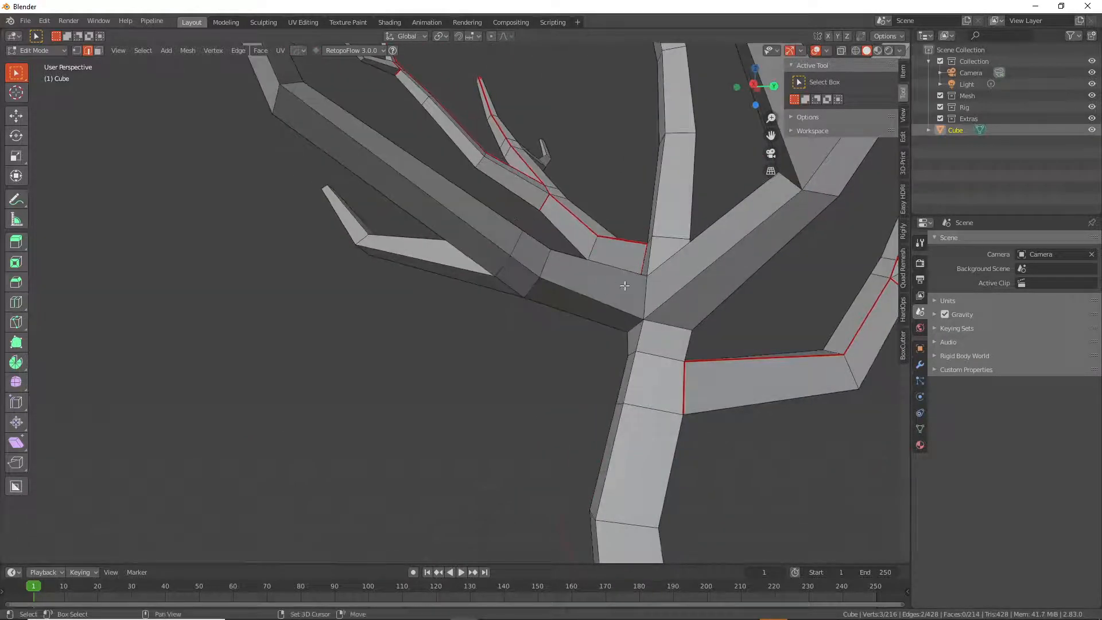
shift+click(637, 326)
middle_drag(637, 326, 562, 340)
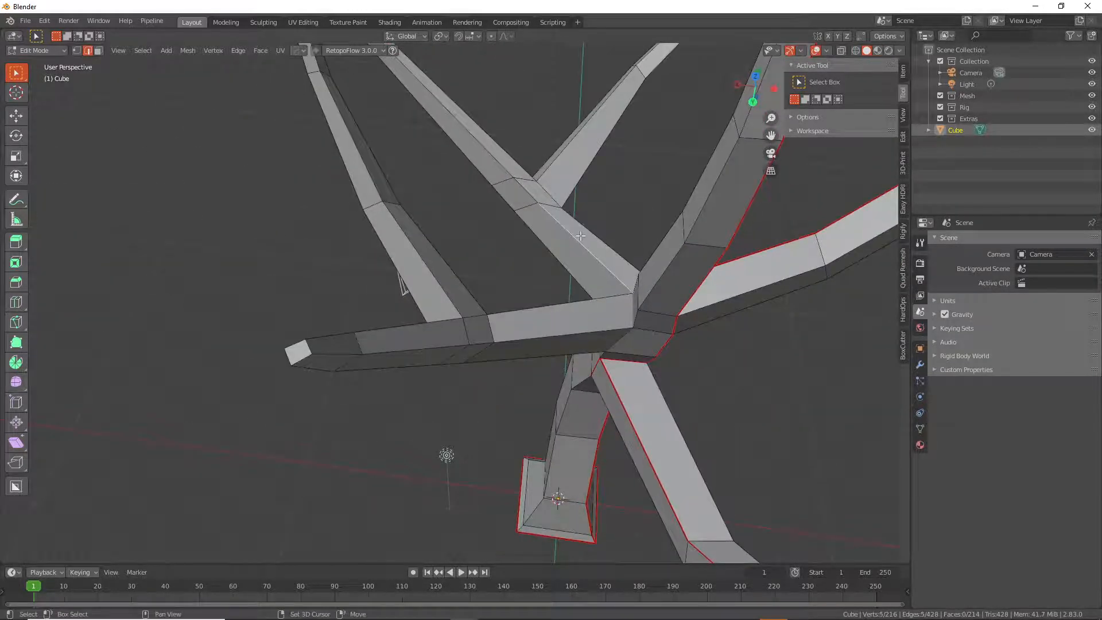
ctrl+middle_drag(580, 235, 669, 283)
ctrl+click(631, 267)
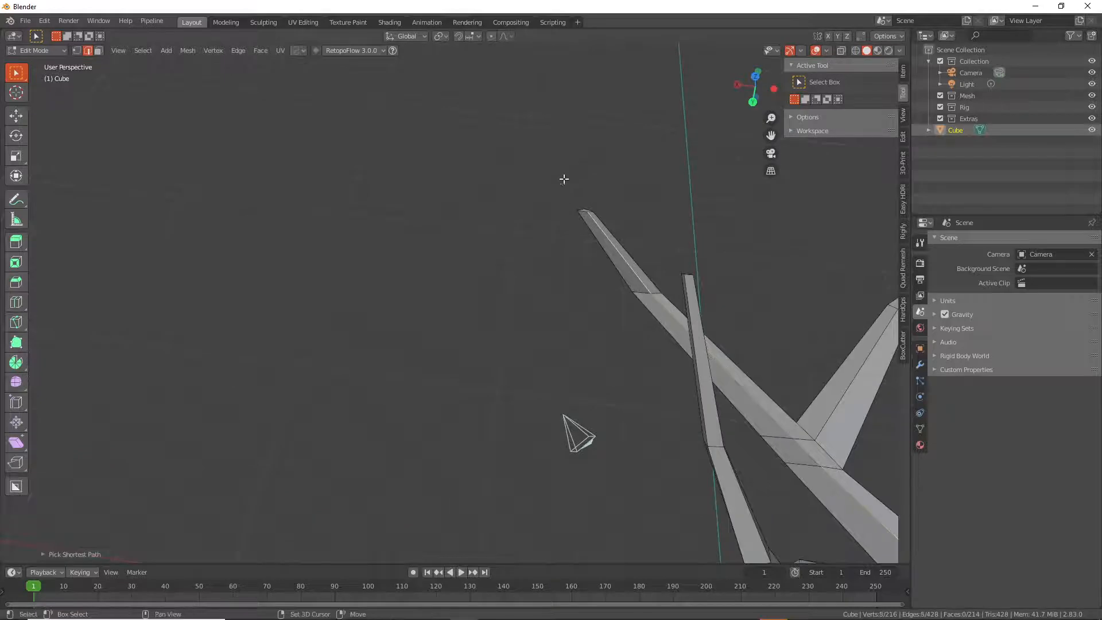
key(ctrl+e)
click(638, 244)
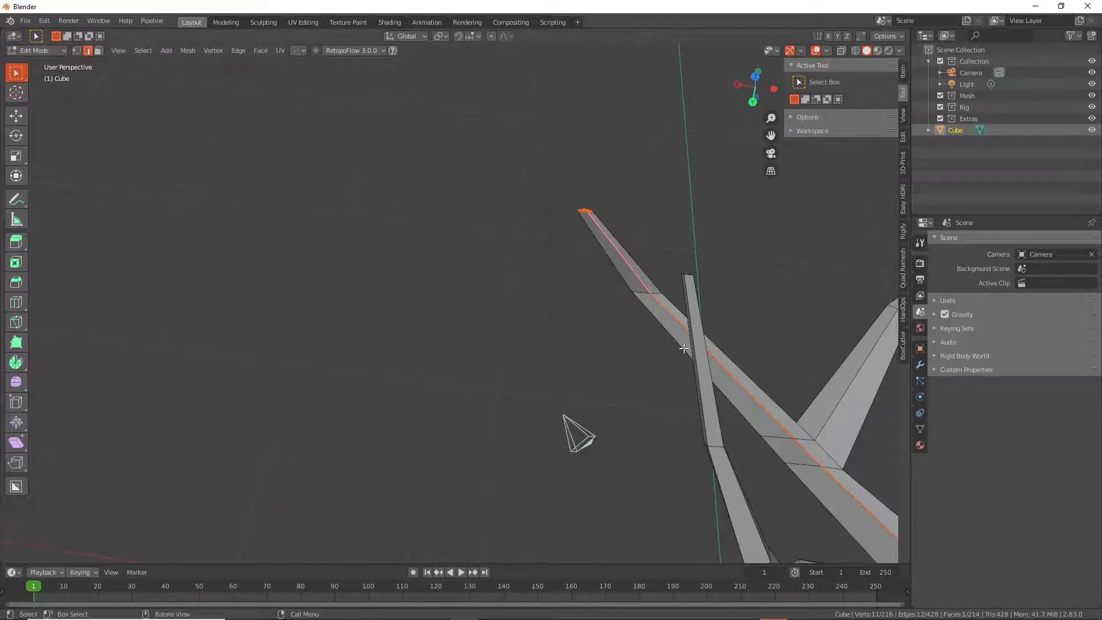
Mark a seam around the base of the remaining forked branch and along its upright prong to the tip, including the end edges
middle_drag(638, 247, 765, 318)
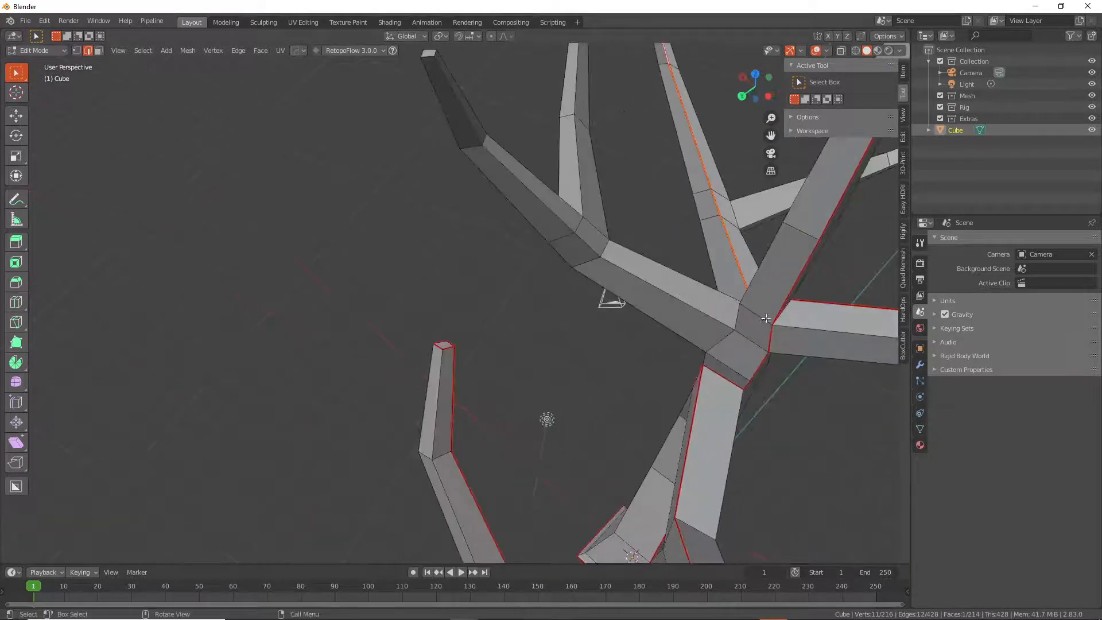
click(691, 354)
middle_drag(690, 354, 601, 299)
shift+click(724, 335)
shift+click(739, 352)
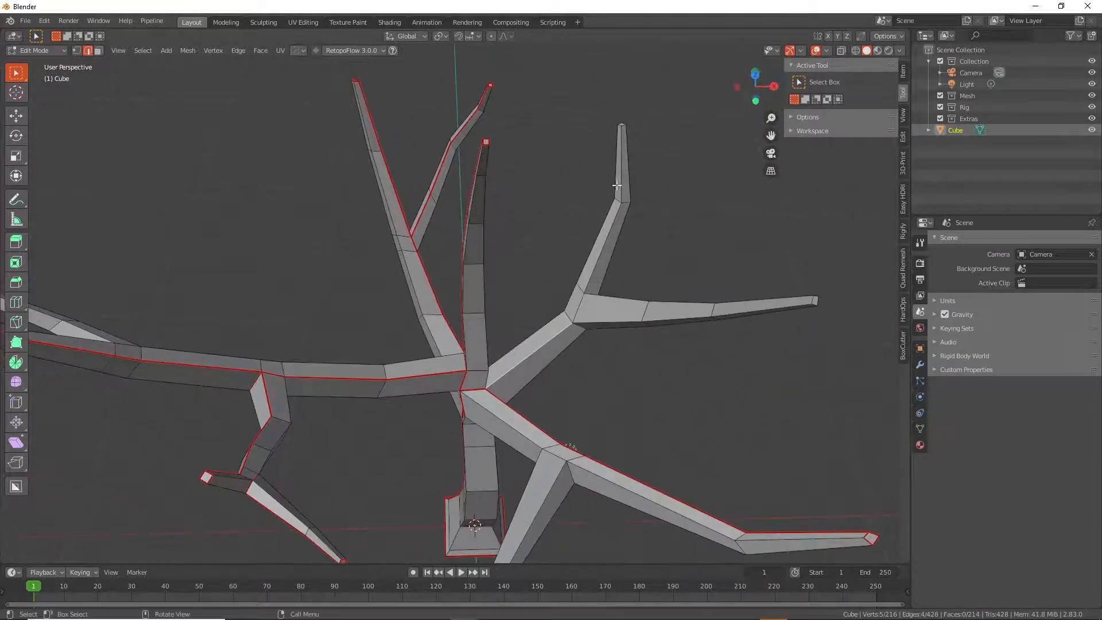
alt+shift+click(622, 123)
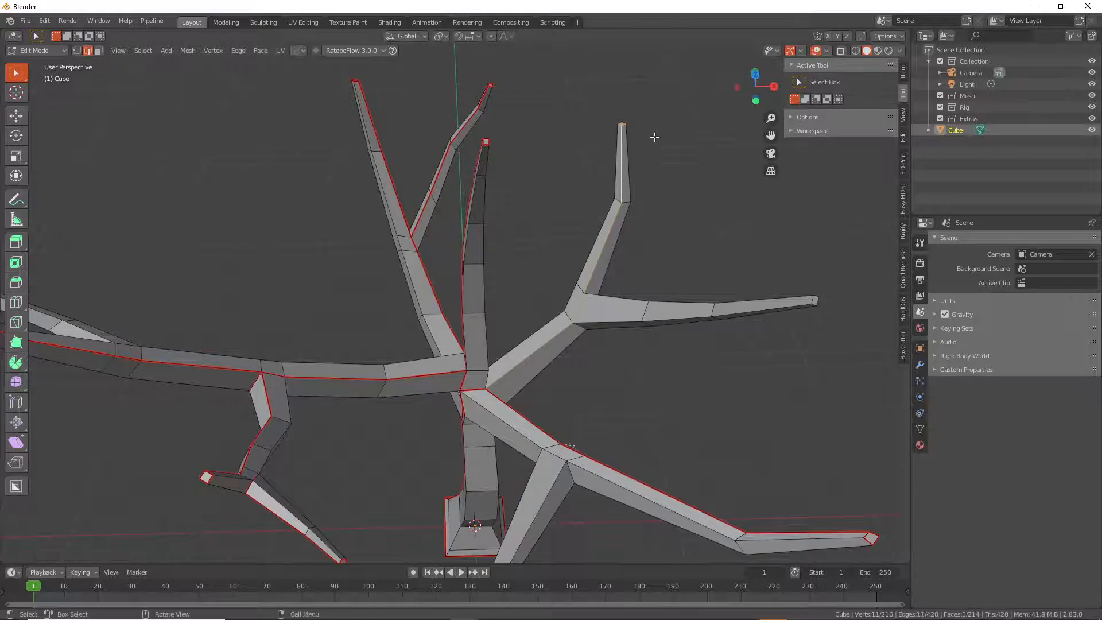
key(ctrl+e)
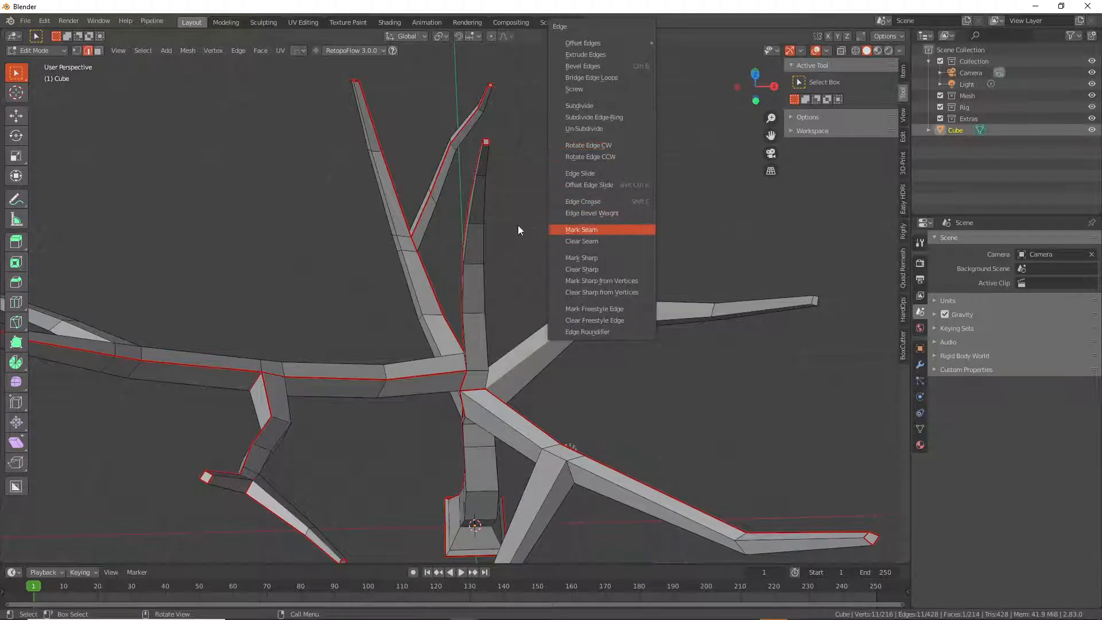
click(568, 229)
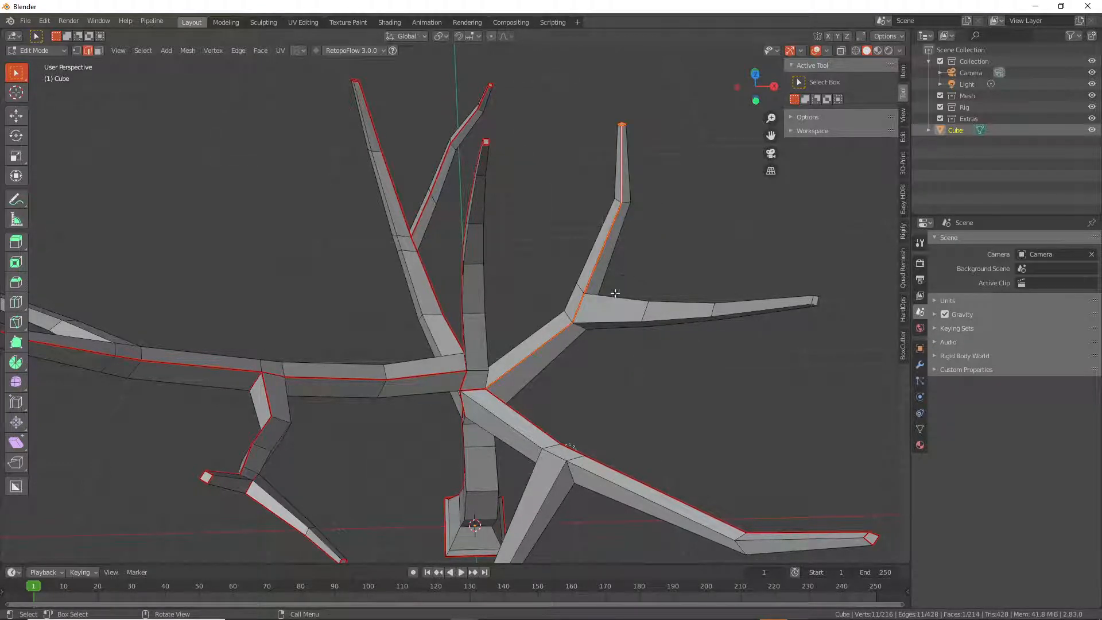
Mark a seam where the same branch's second prong joins it and along that prong's length, including the tip edges
click(577, 326)
middle_drag(576, 326, 592, 307)
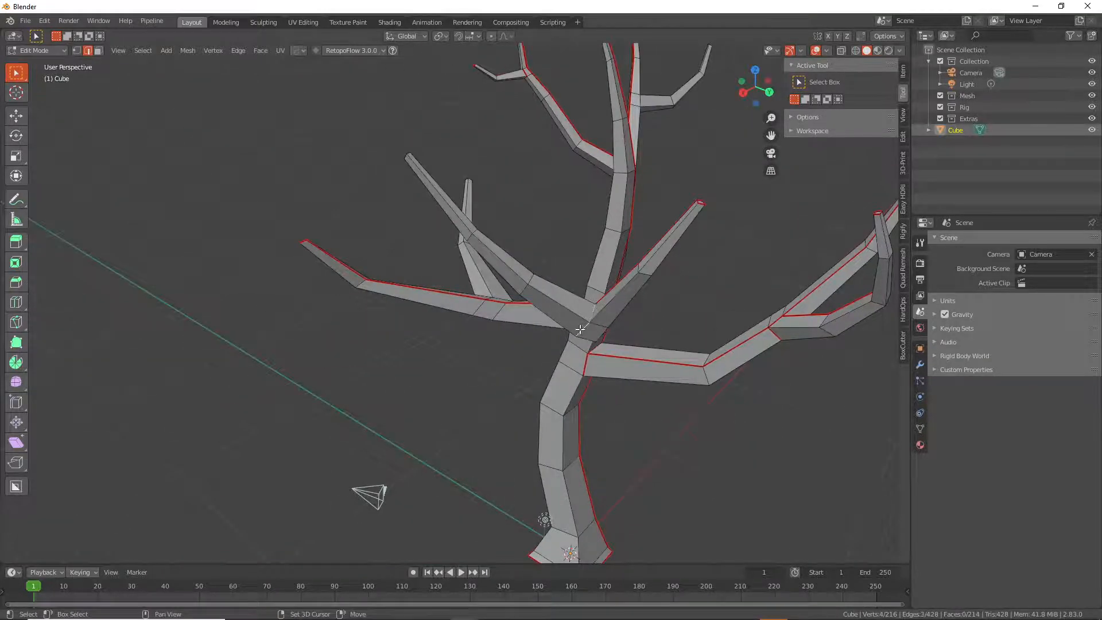
ctrl+click(537, 291)
middle_drag(386, 162, 433, 194)
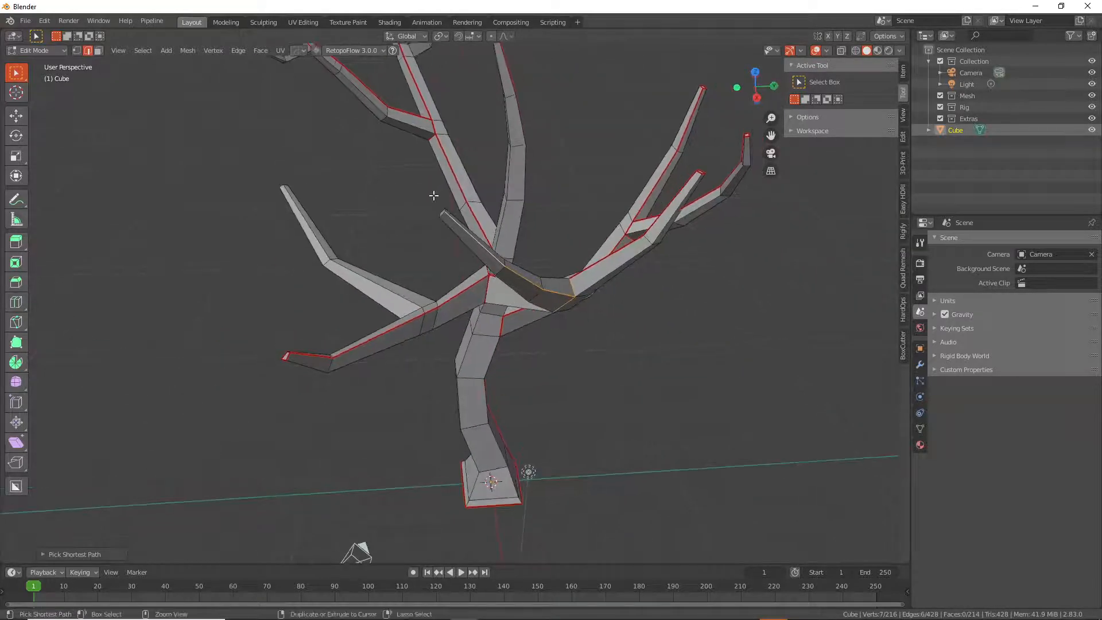
drag(433, 195, 452, 222)
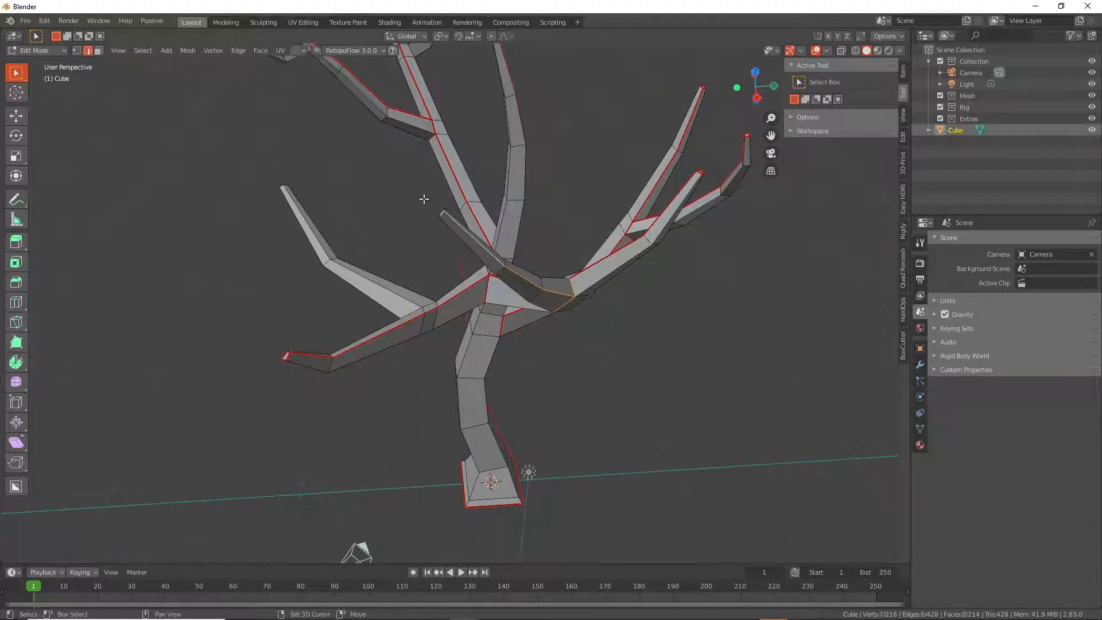
right_click(456, 229)
click(457, 231)
Mark a seam around the base of the unmarked twig on the neighbouring large branch and along its length to the tip
middle_drag(457, 230, 549, 282)
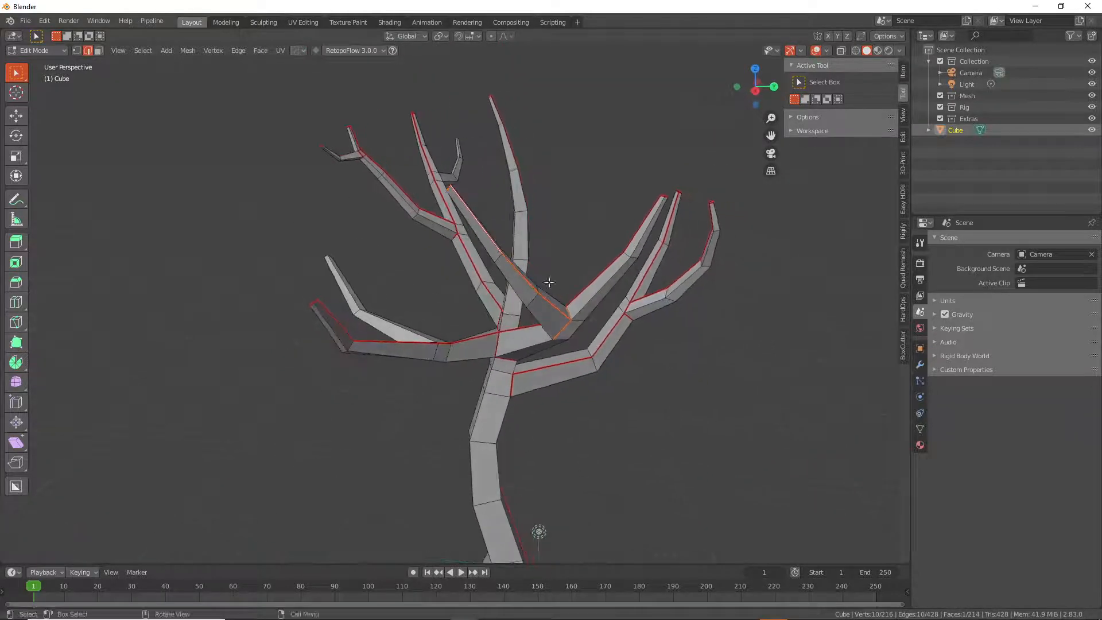
middle_drag(398, 286, 488, 388)
click(452, 423)
shift+click(436, 416)
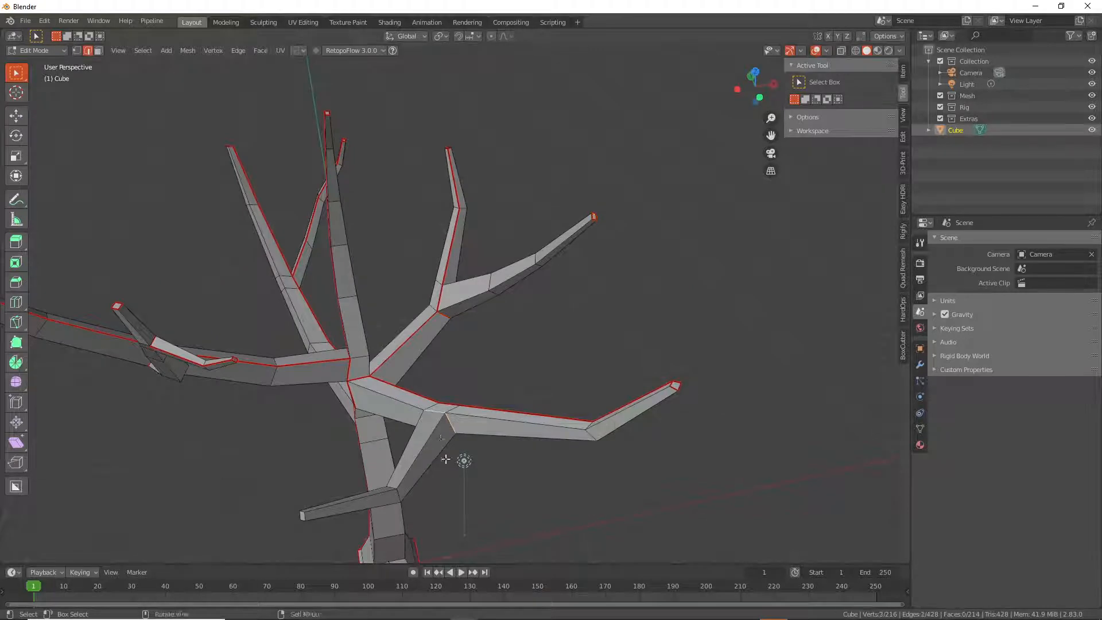
middle_drag(436, 415, 491, 415)
shift+click(433, 429)
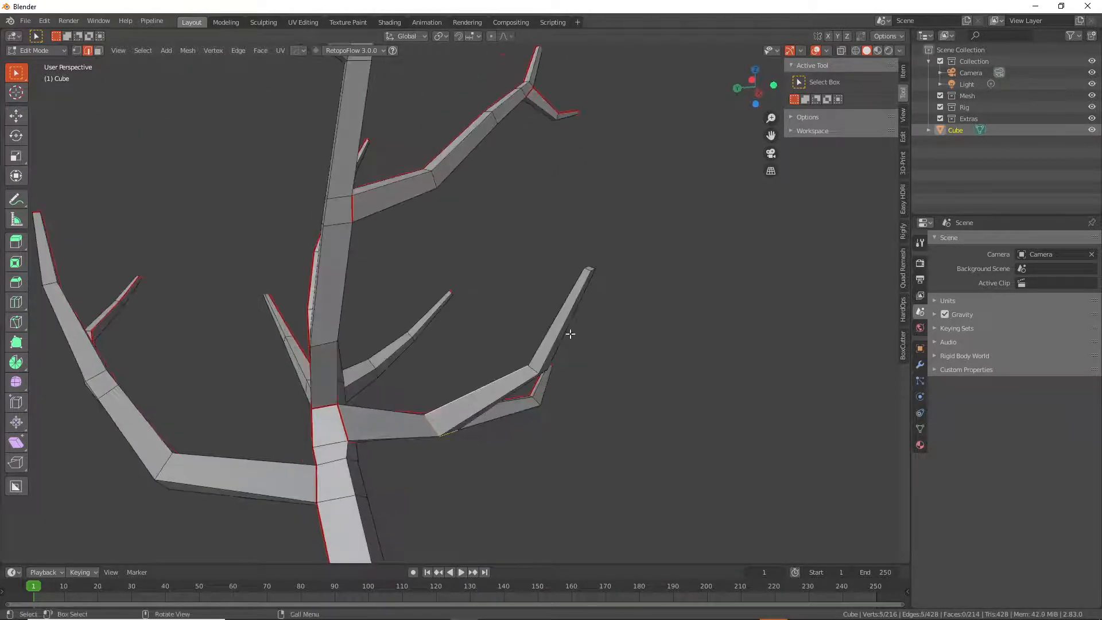
ctrl+click(599, 268)
key(ctrl+e)
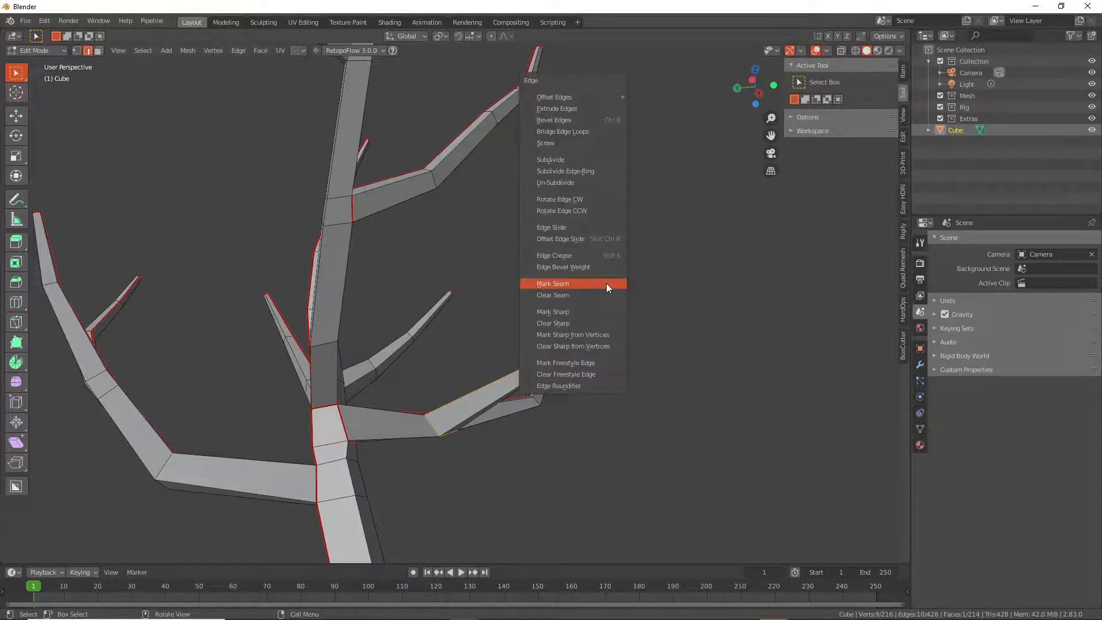
click(606, 284)
Mark a seam at the base of the unmarked outer twig near the long branch's end and along its length, including the tip edges
scroll(511, 298, down, 5)
middle_drag(485, 304, 264, 269)
scroll(403, 293, up, 4)
click(435, 268)
shift+click(436, 254)
ctrl+click(271, 274)
drag(152, 254, 263, 292)
key(ctrl+z)
drag(197, 253, 244, 288)
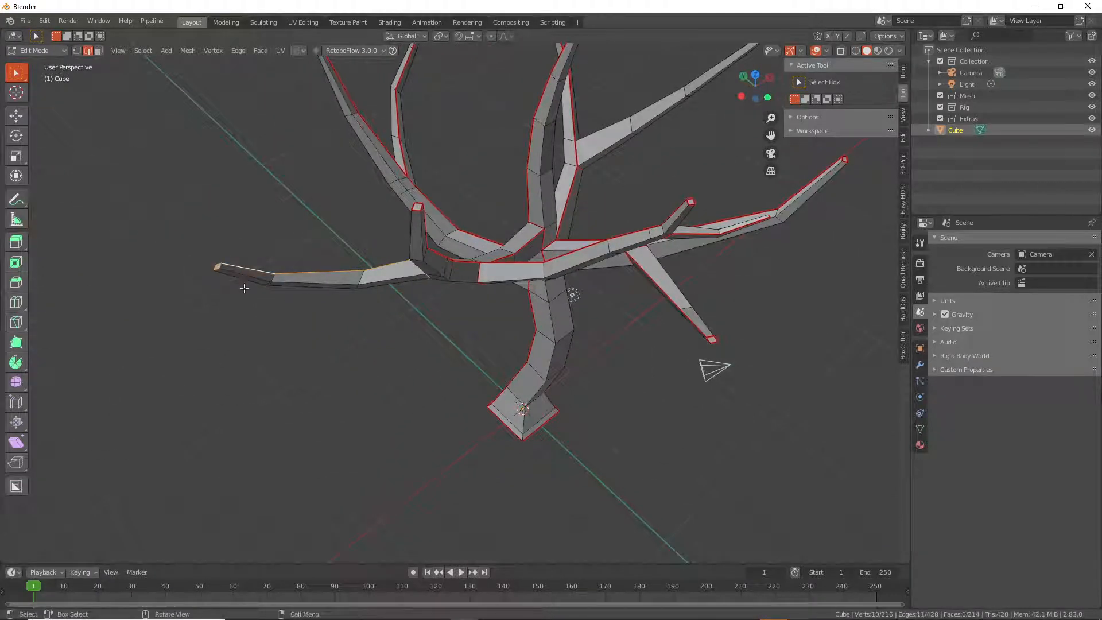
right_click(243, 289)
key(Escape)
Switch to the UV Editing workspace, select the whole tree mesh and unwrap it along the marked seams
scroll(245, 300, down, 4)
middle_drag(352, 369, 577, 393)
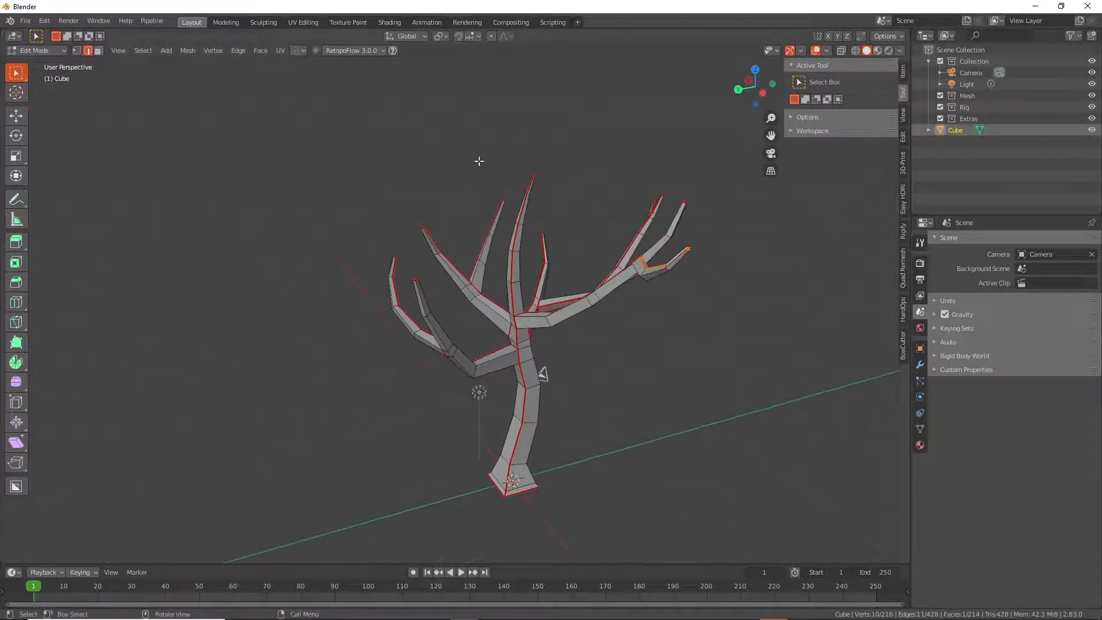
click(303, 22)
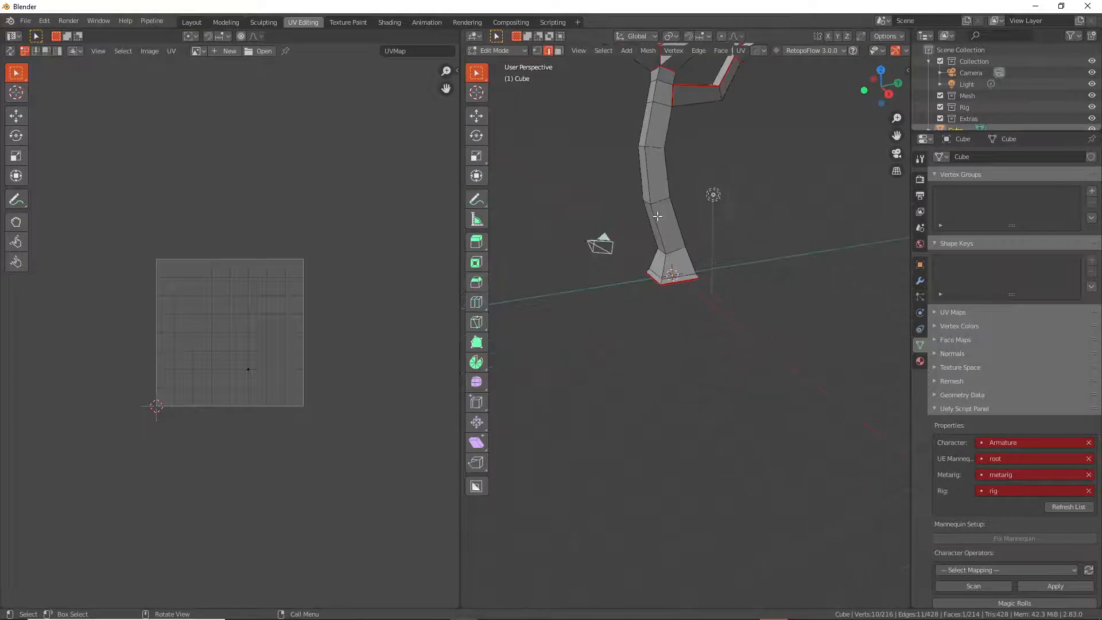
key(a)
shift+middle_drag(657, 216, 700, 327)
key(u)
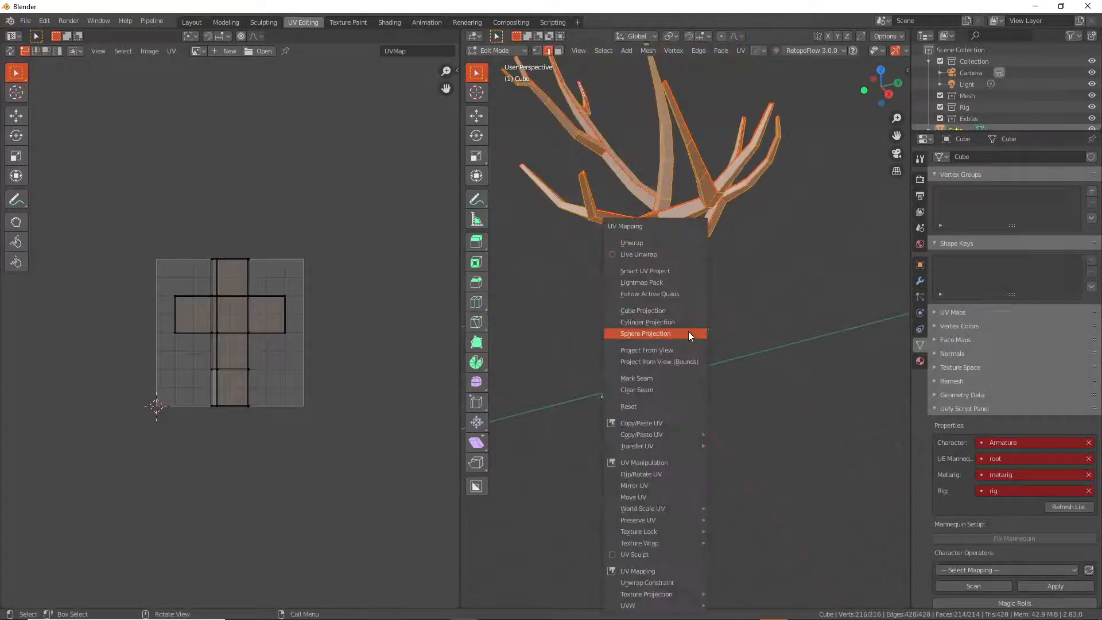
click(654, 243)
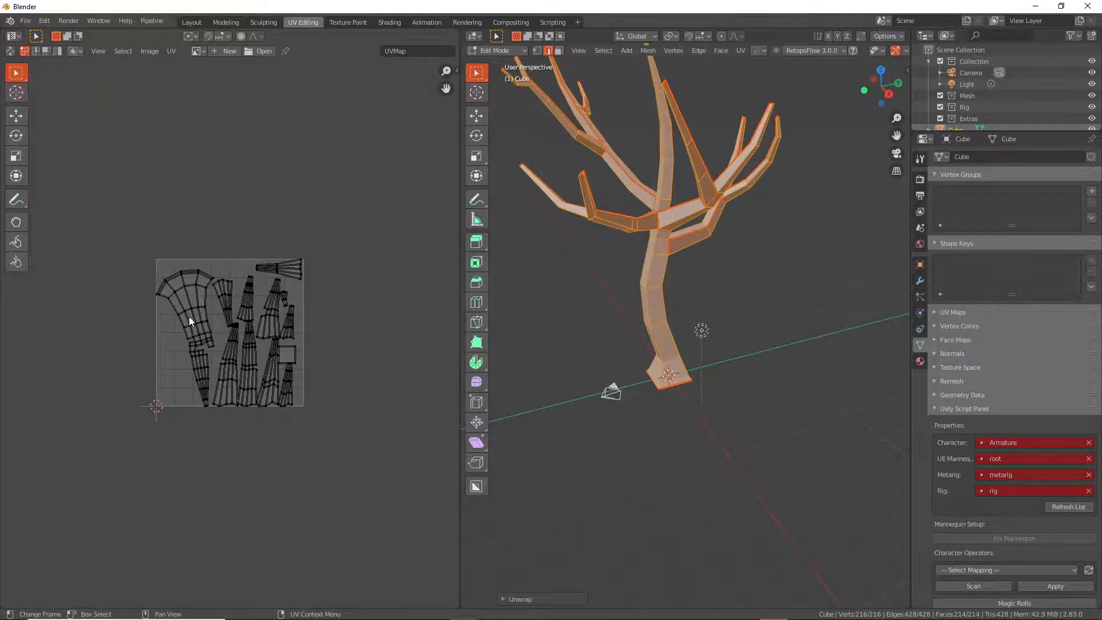
Turn on the Stretching overlay in the UV editor to show distortion across the unwrapped islands
scroll(253, 333, up, 3)
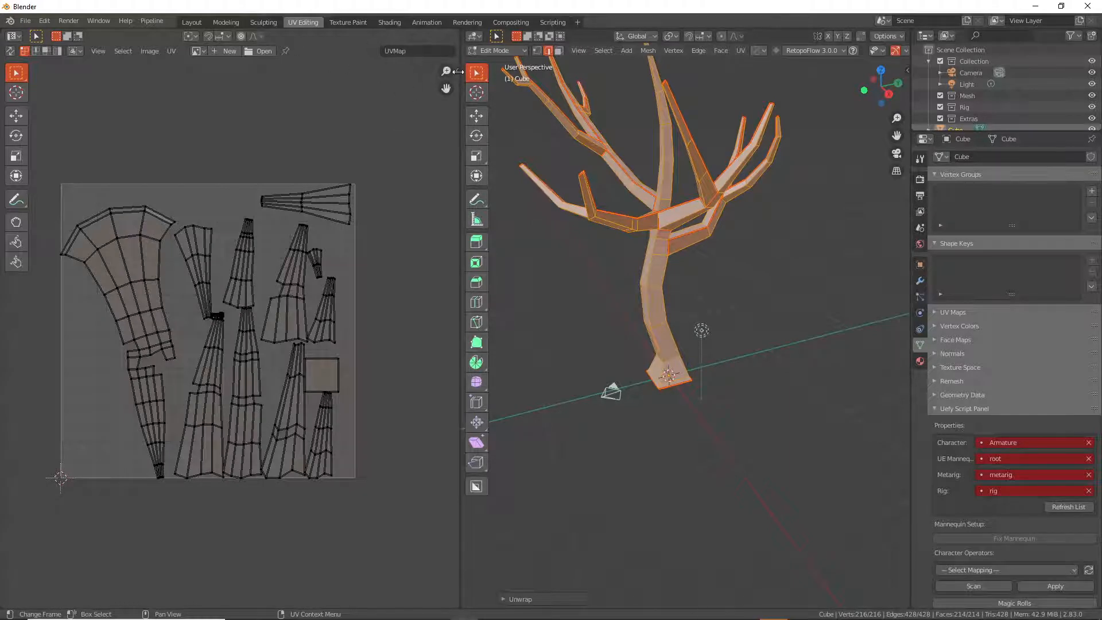
key(n)
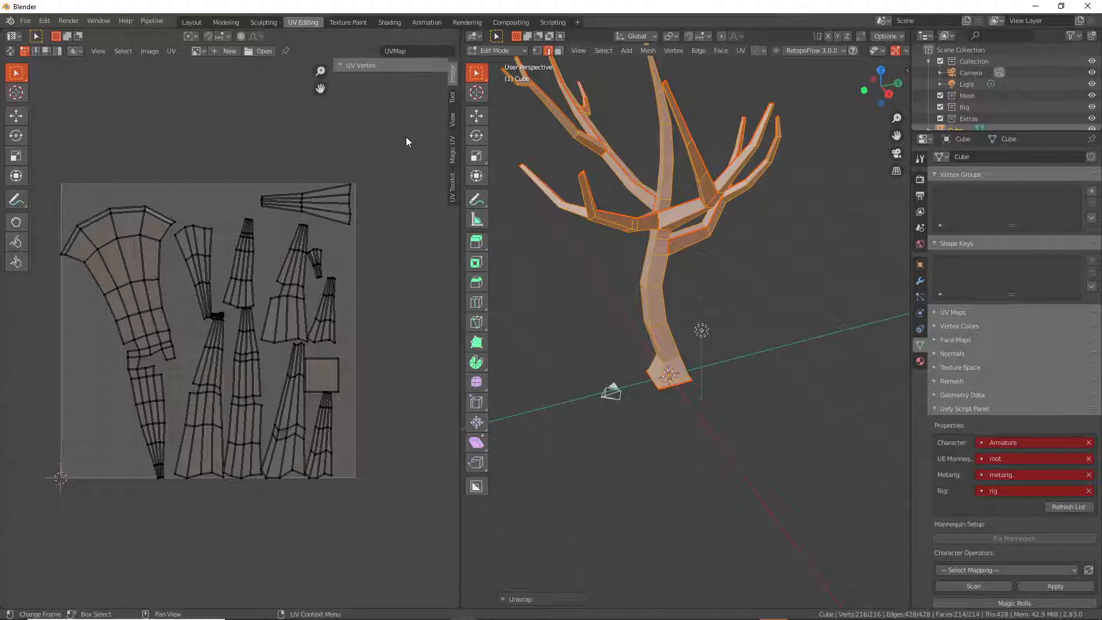
click(452, 98)
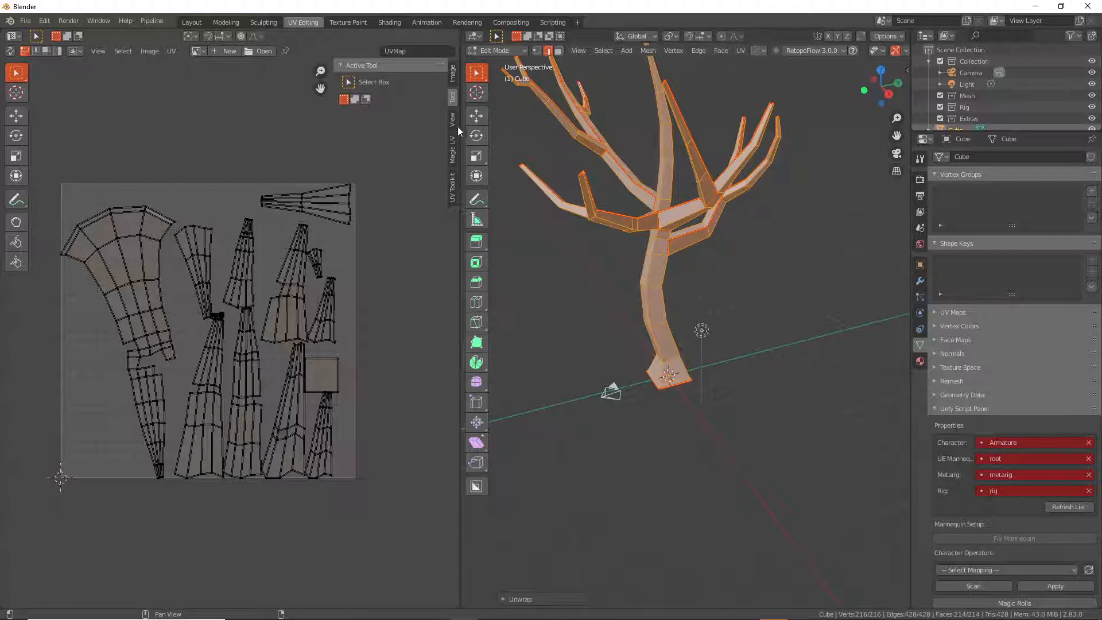
click(454, 120)
click(348, 101)
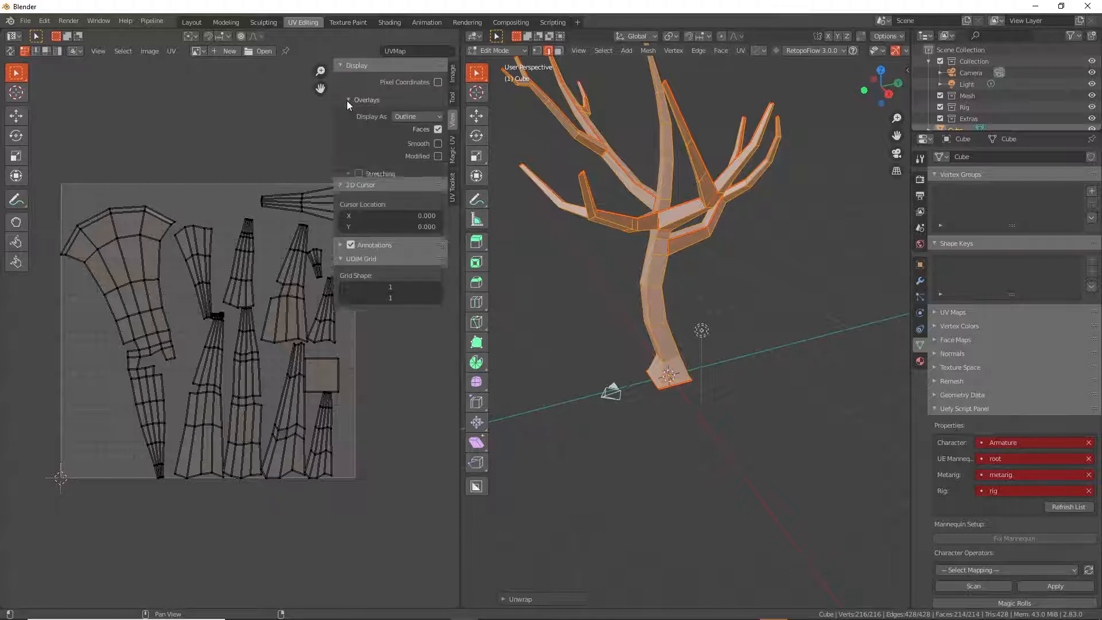
click(359, 173)
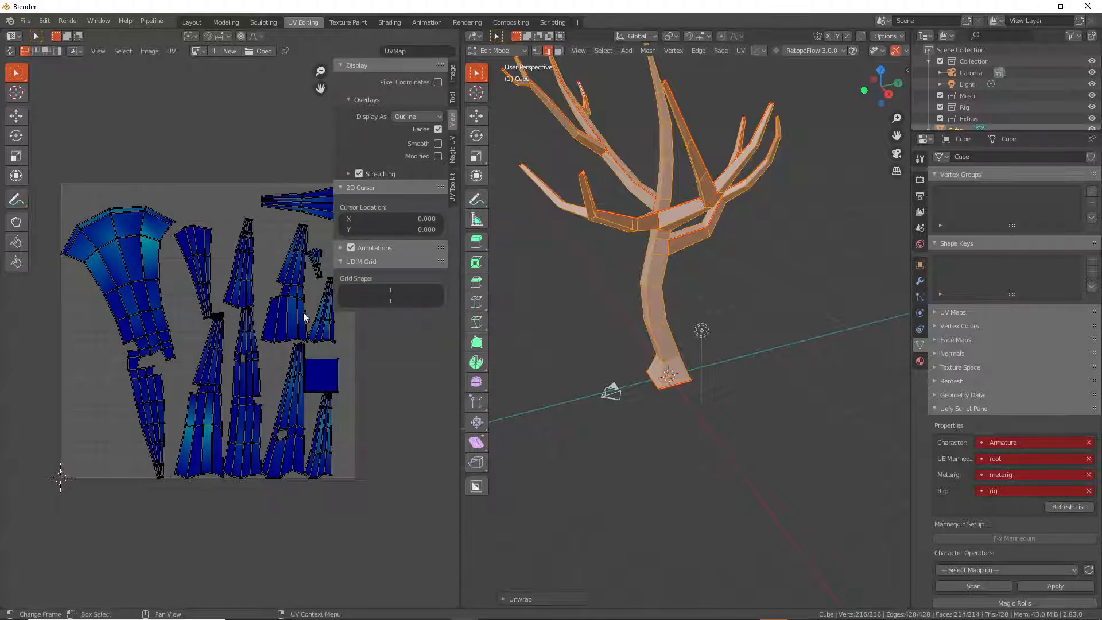
Mark a seam along the two lengthwise edges at the middle of the trunk island's flared end, from the outer rim inwards
scroll(261, 365, up, 2)
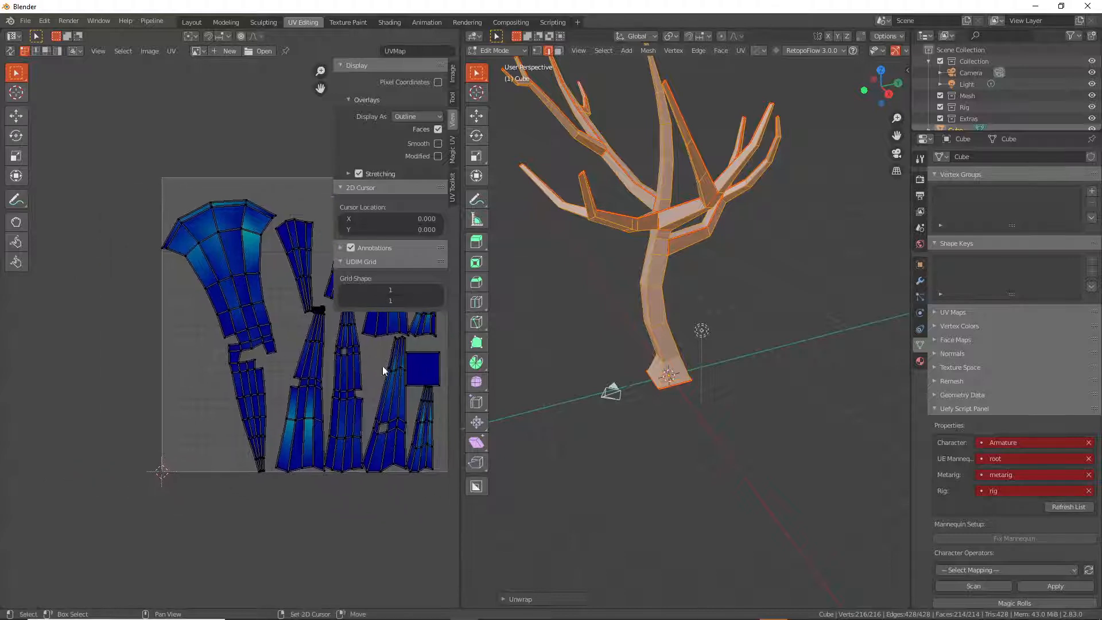
scroll(316, 429, up, 1)
middle_drag(245, 399, 303, 7)
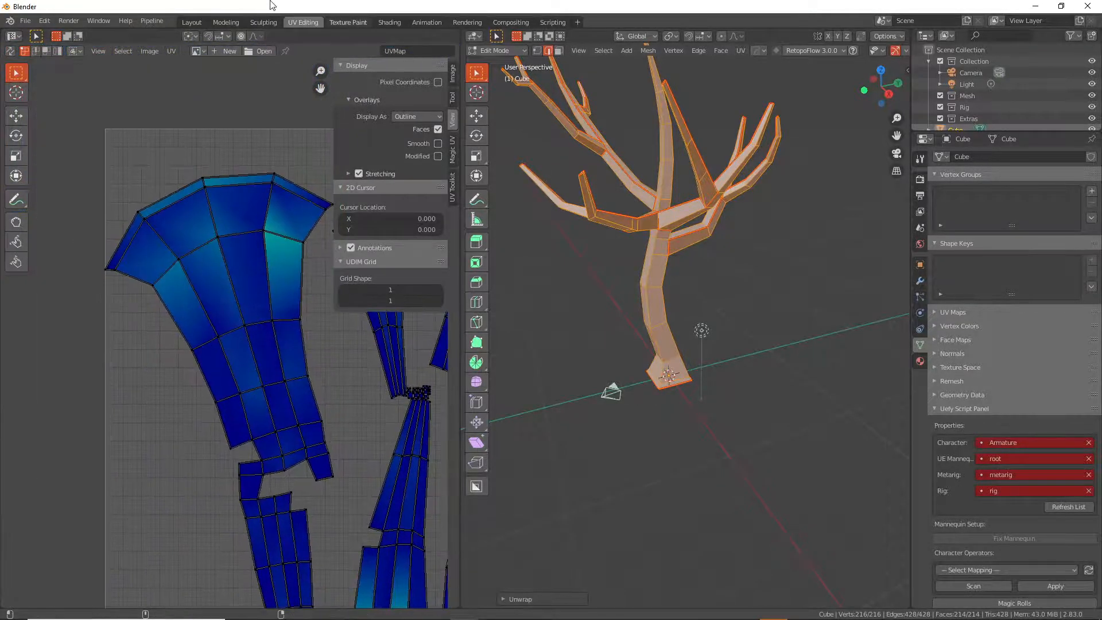
middle_drag(305, 285, 255, 295)
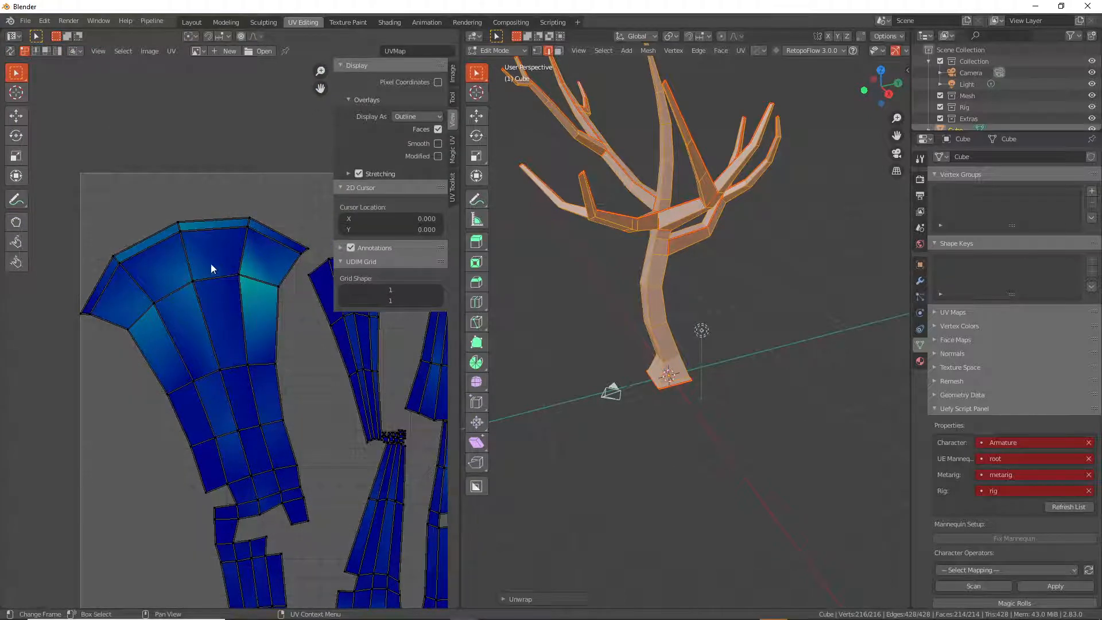
click(184, 264)
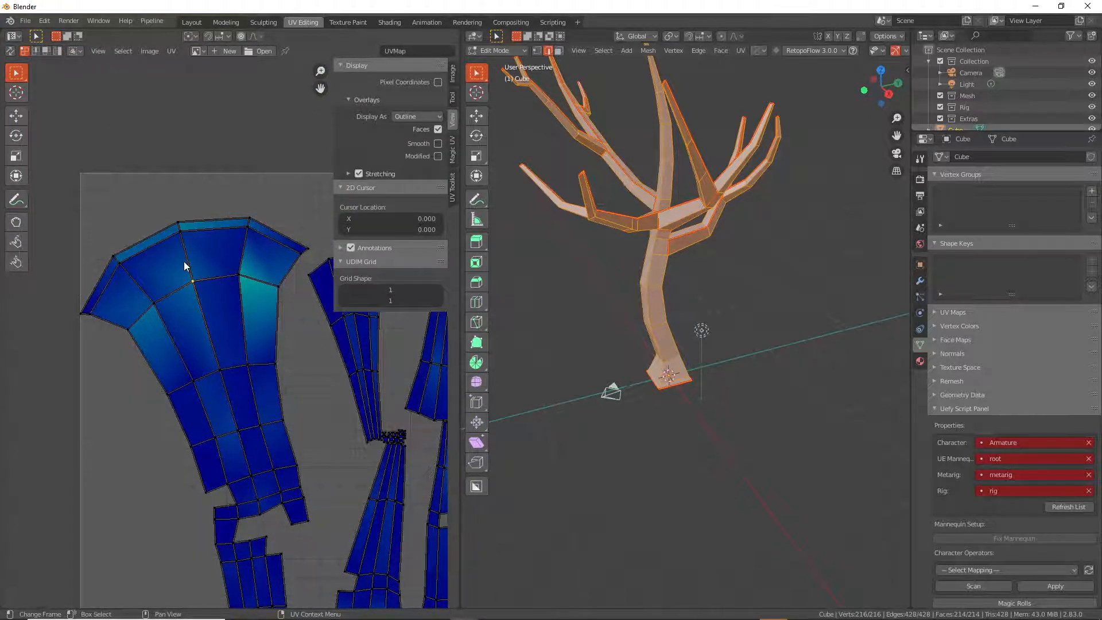
shift+click(179, 223)
right_click(207, 240)
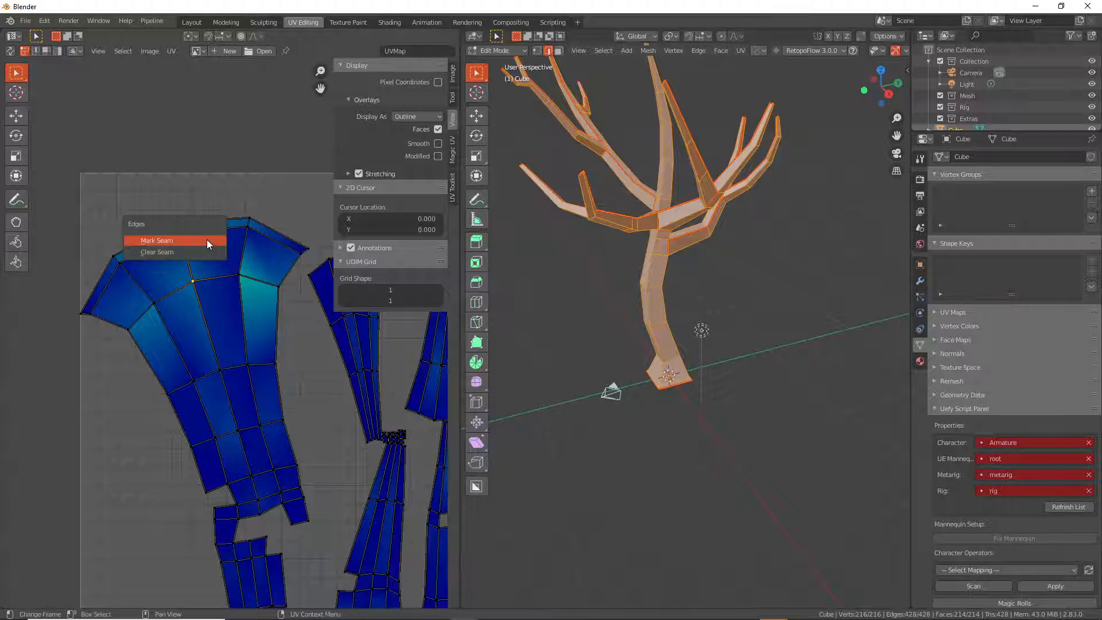
click(207, 239)
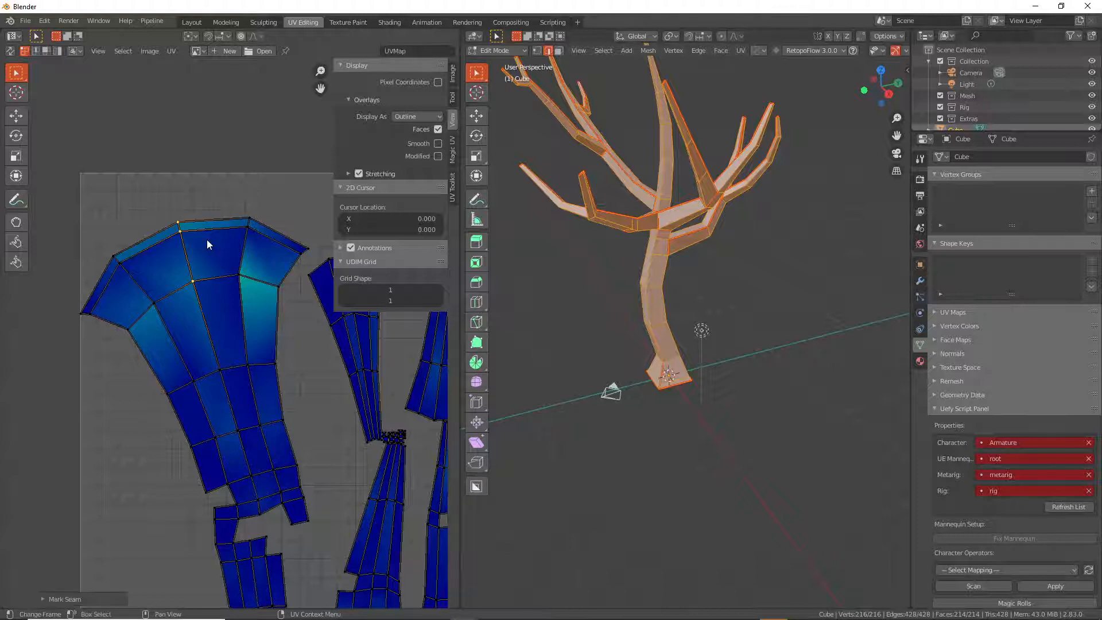
Mark a seam on the crosswise edge above the most stretched face of the trunk island's flared end
click(238, 275)
shift+click(278, 288)
right_click(280, 291)
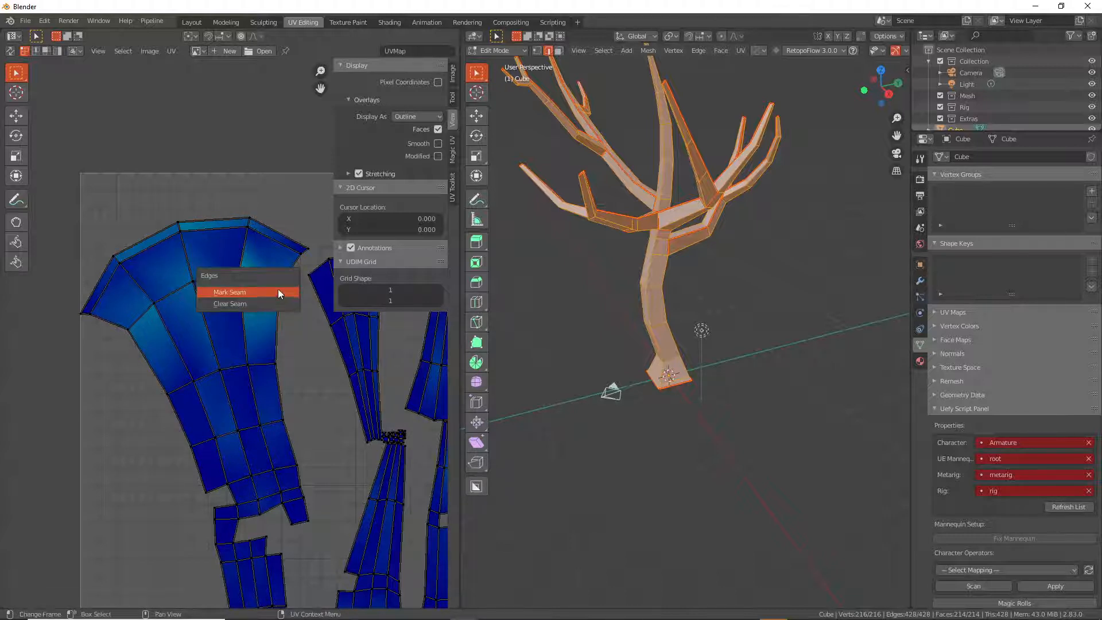
click(277, 288)
scroll(277, 288, down, 4)
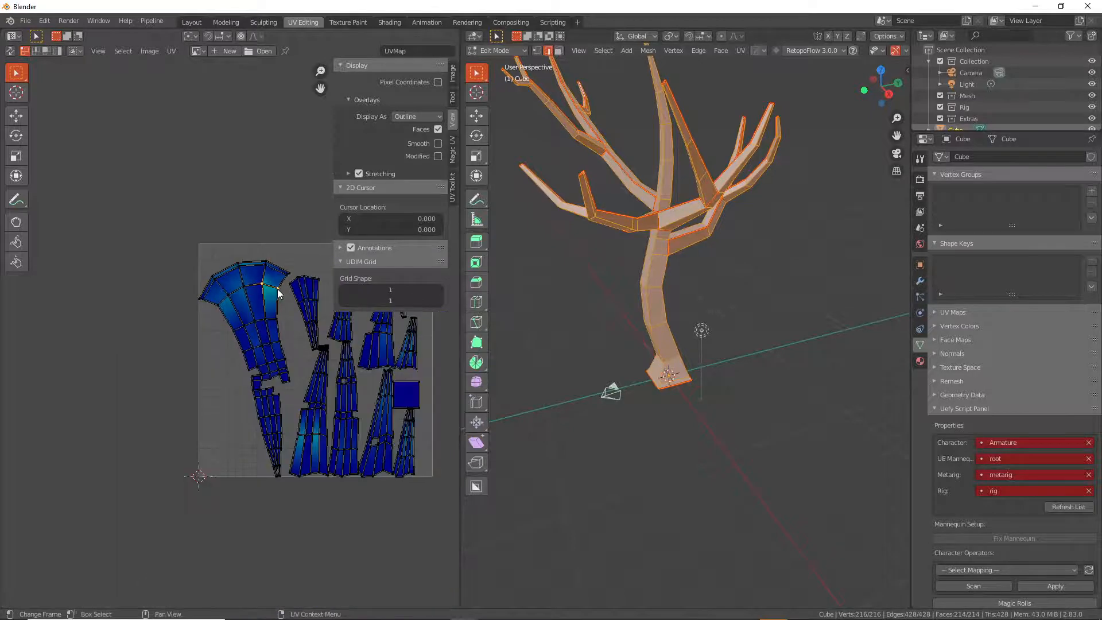
Turn on Live Unwrap for the tree mesh
right_click(636, 259)
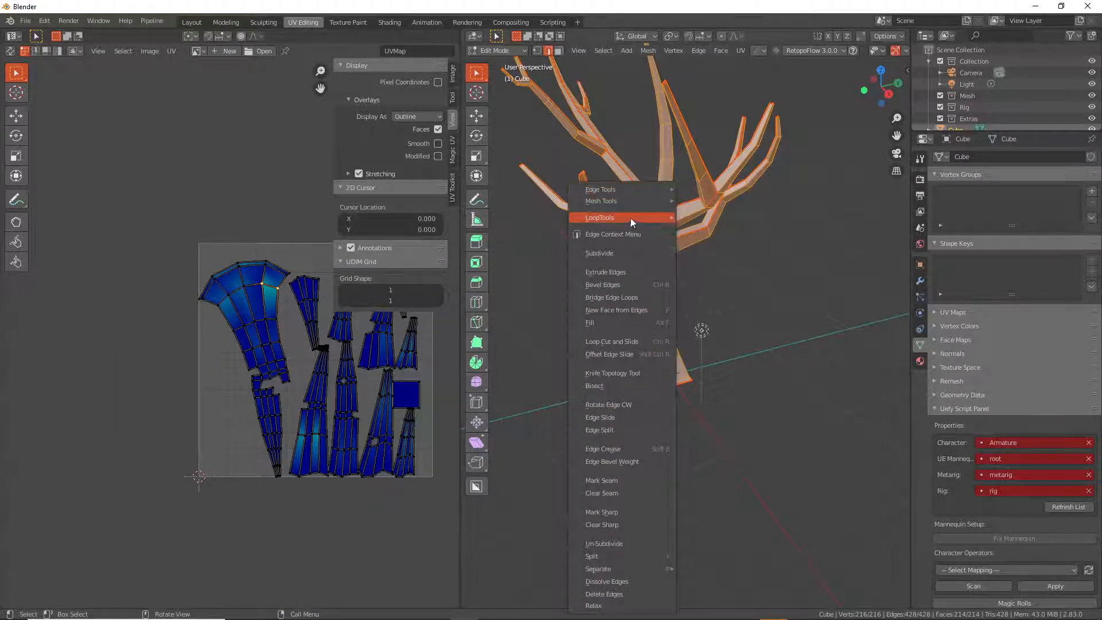
right_click(701, 257)
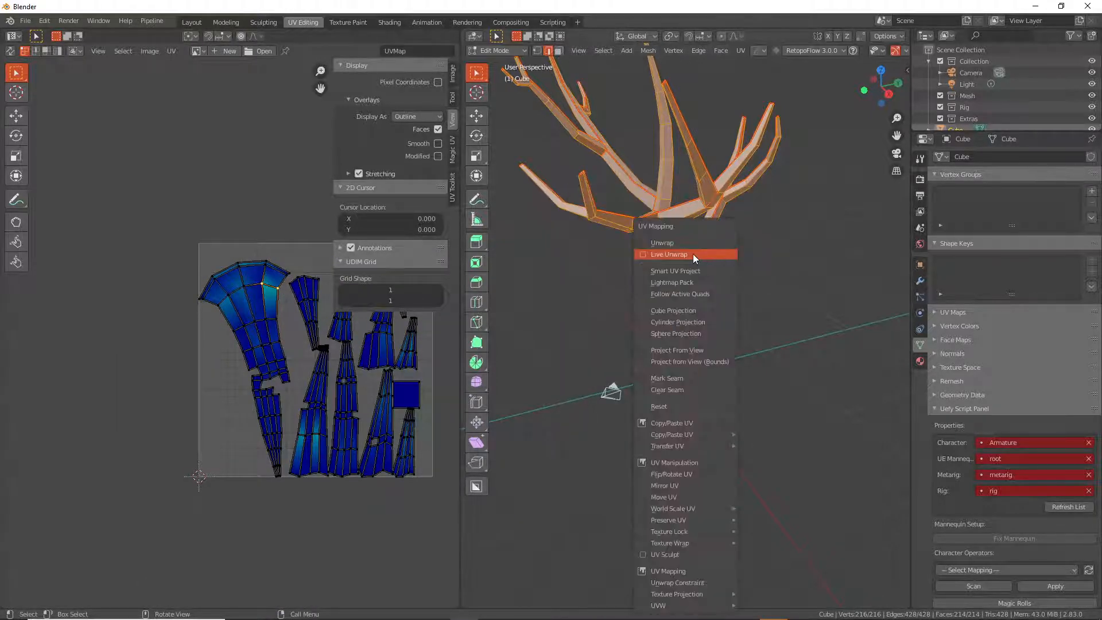
Try marking the lengthwise edges at the middle of the trunk island's flared end as a seam again, and undo it
scroll(278, 292, up, 3)
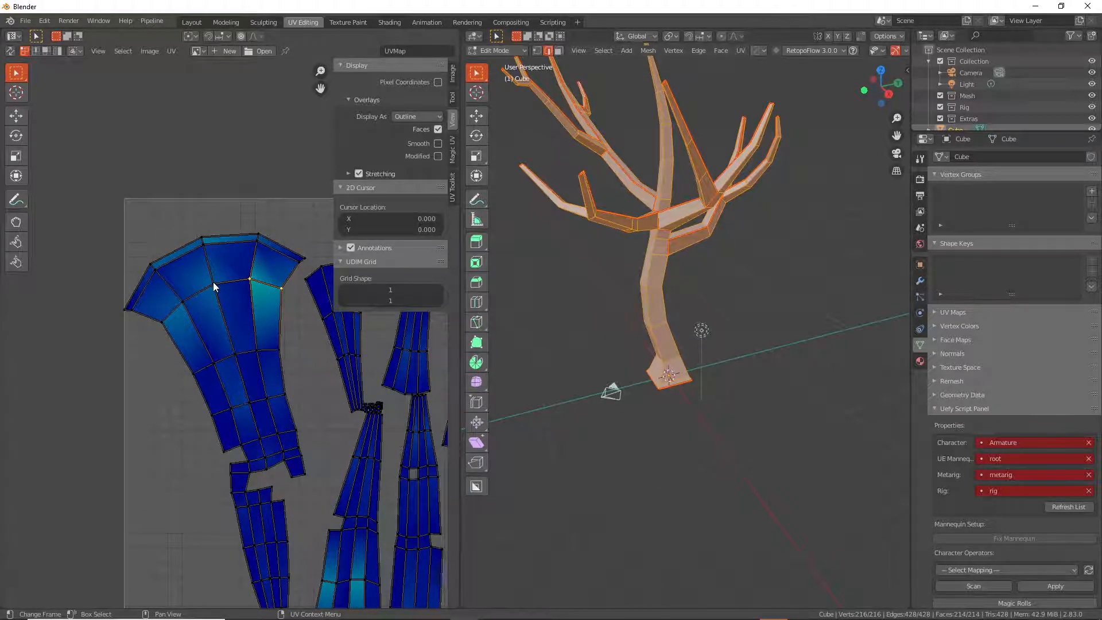
click(213, 283)
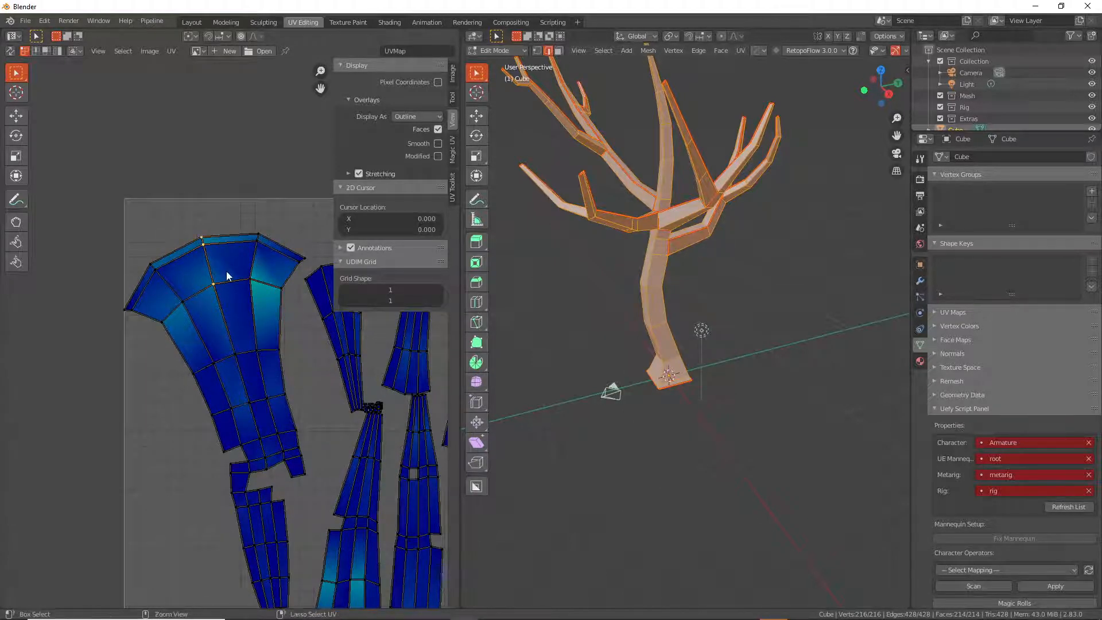
right_click(226, 271)
click(226, 270)
scroll(227, 275, down, 4)
middle_drag(265, 393, 293, 310)
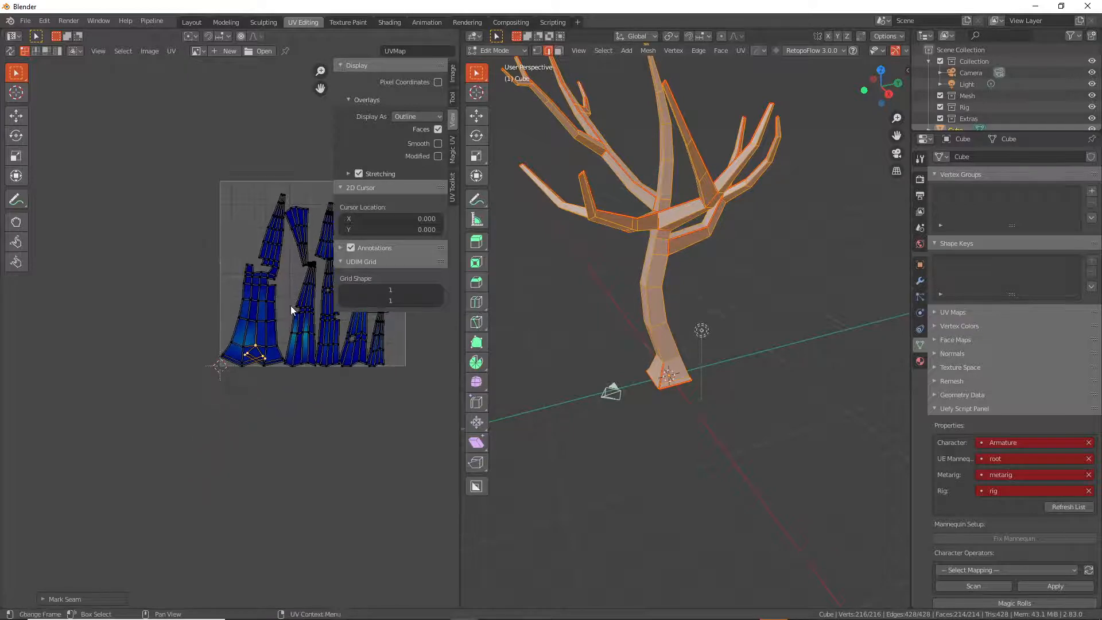
key(ctrl+z)
Try marking the crosswise edge above the most stretched trunk face as a seam again, and undo it
scroll(281, 276, up, 3)
middle_drag(265, 224, 252, 309)
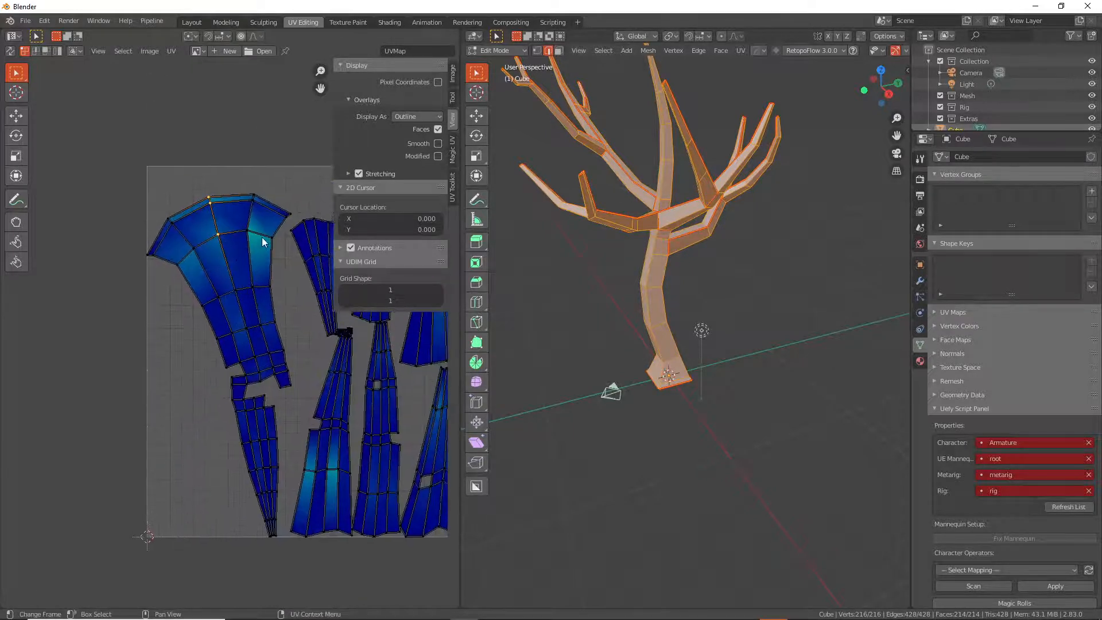
click(248, 231)
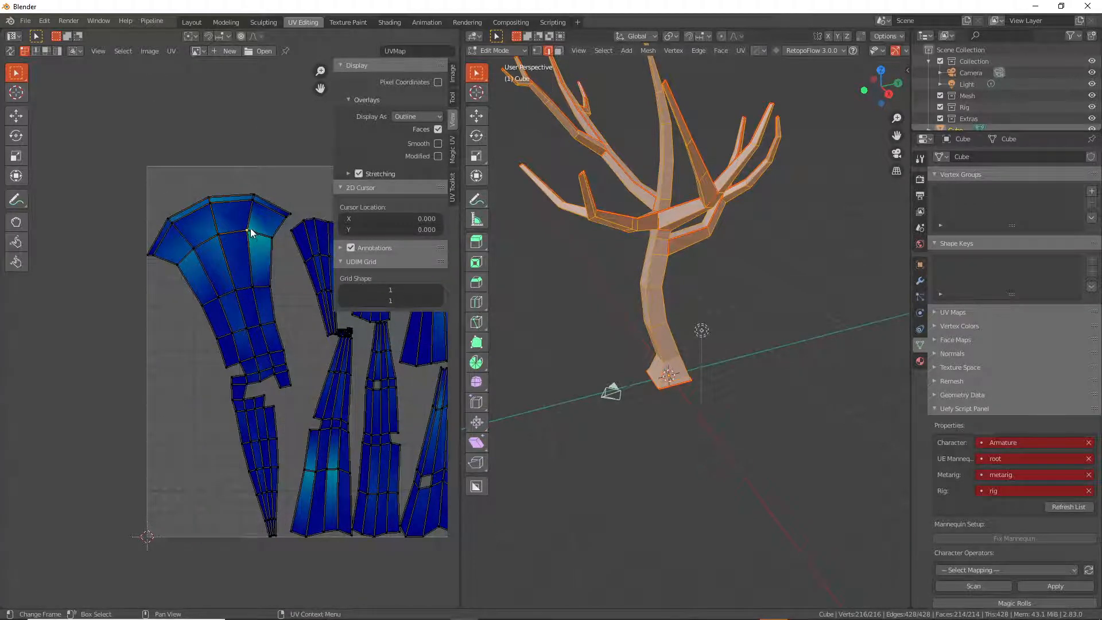
right_click(274, 253)
click(275, 253)
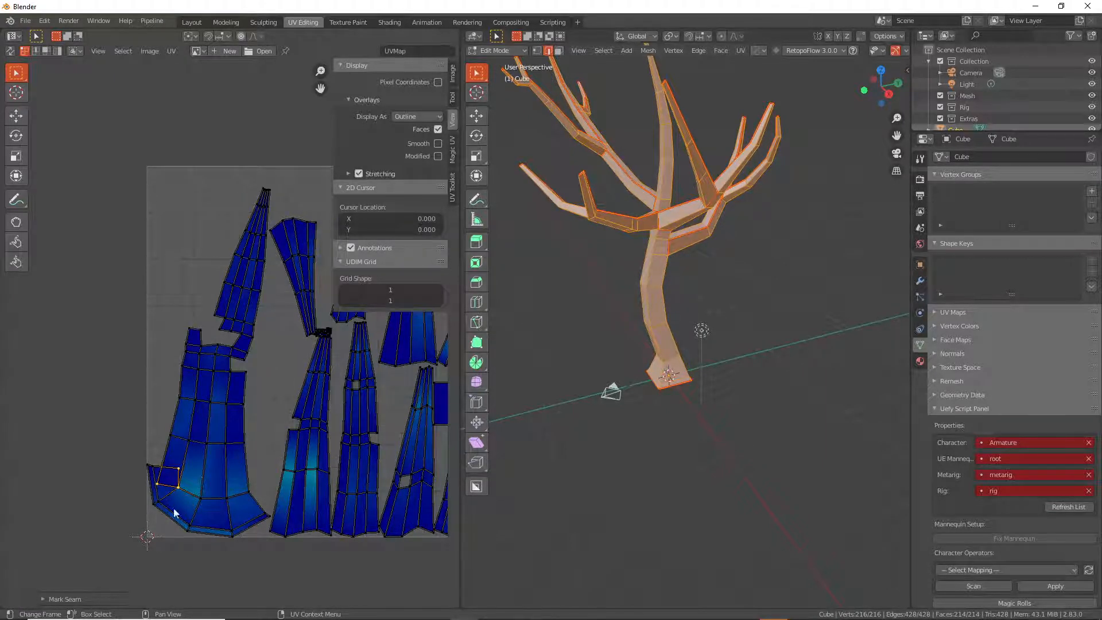
key(ctrl+z)
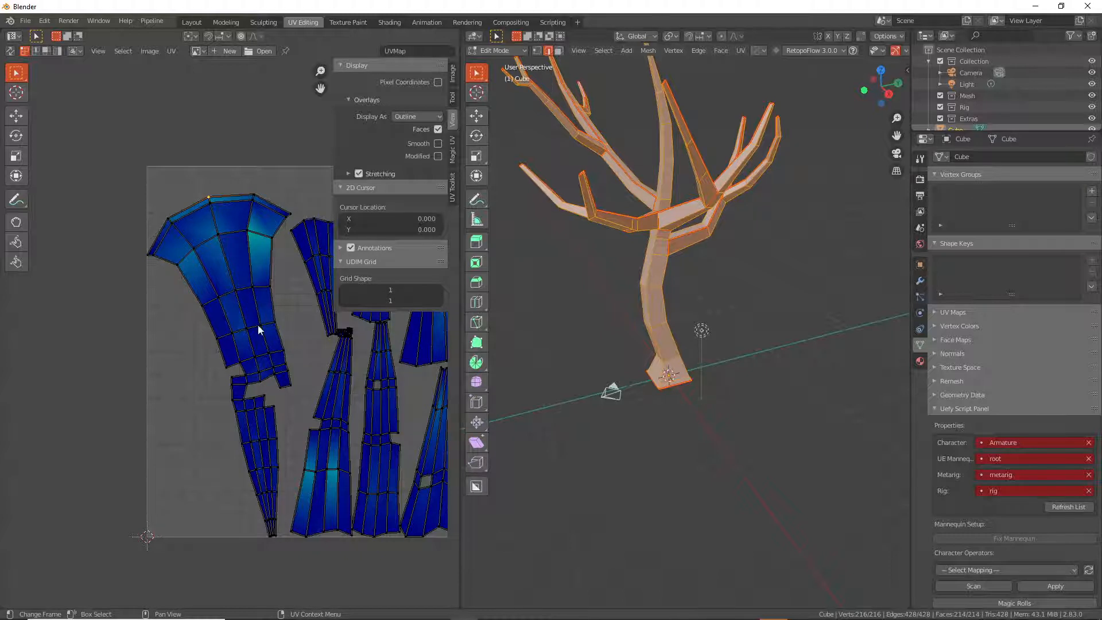
Switch the UV editor to island selection and select the trunk's whole UV island
scroll(258, 365, down, 3)
scroll(258, 365, up, 1)
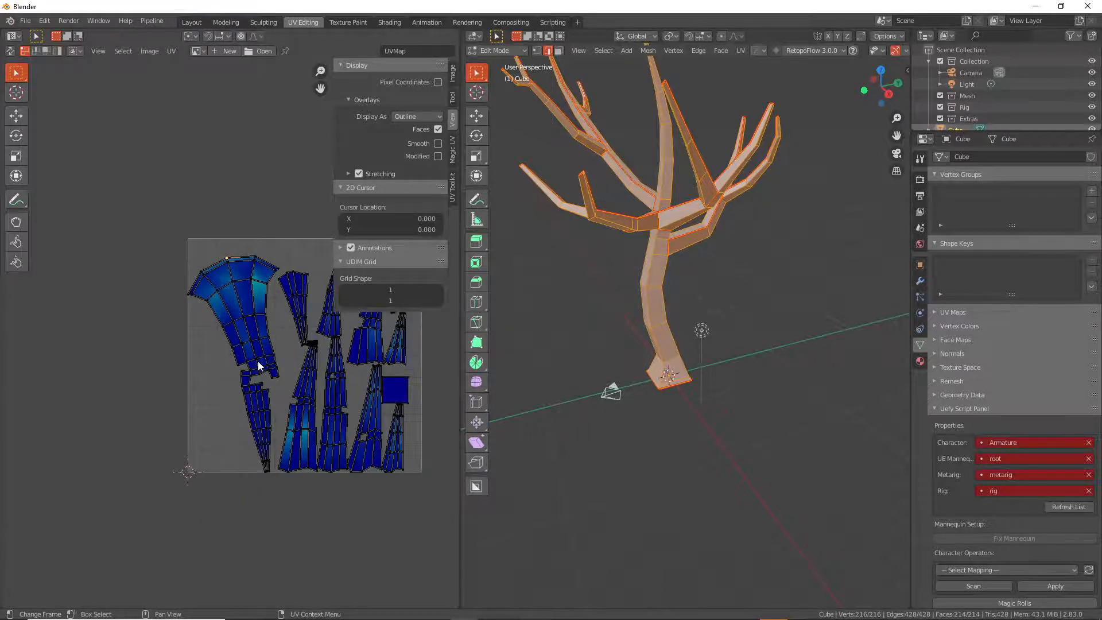
scroll(295, 376, down, 1)
scroll(296, 376, up, 1)
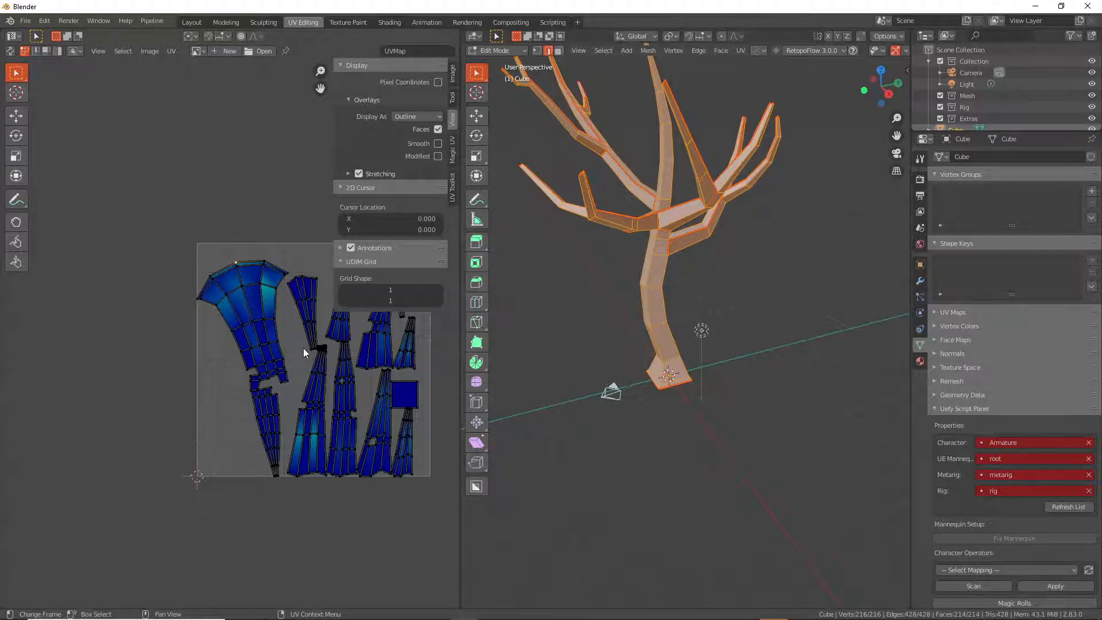
scroll(306, 350, down, 1)
shift+middle_drag(344, 361, 240, 360)
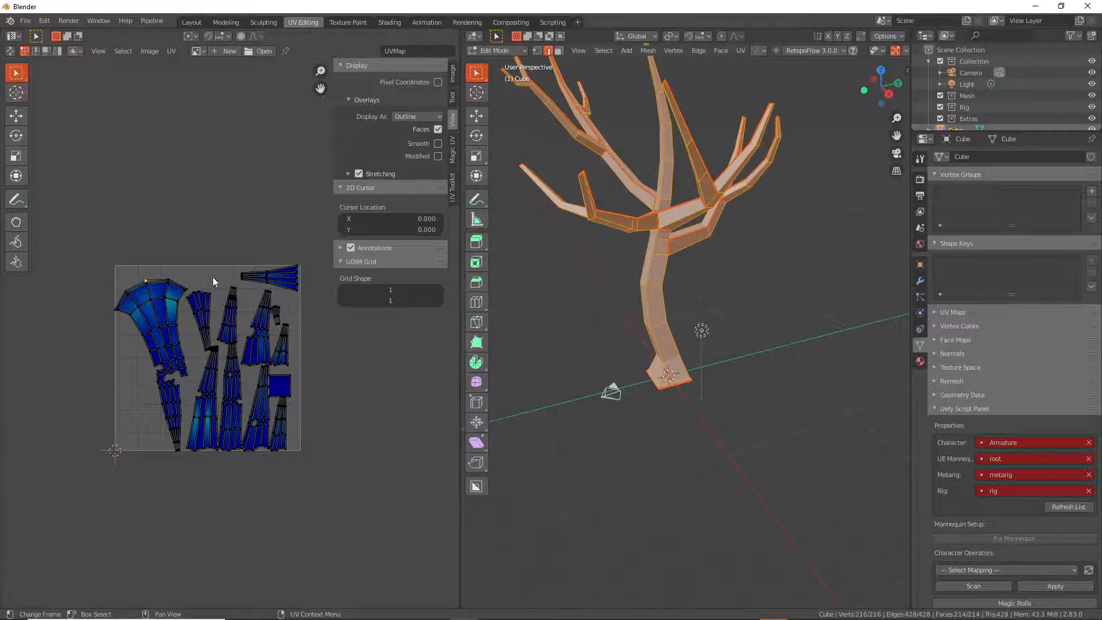
click(47, 52)
click(155, 292)
click(57, 51)
scroll(210, 351, up, 6)
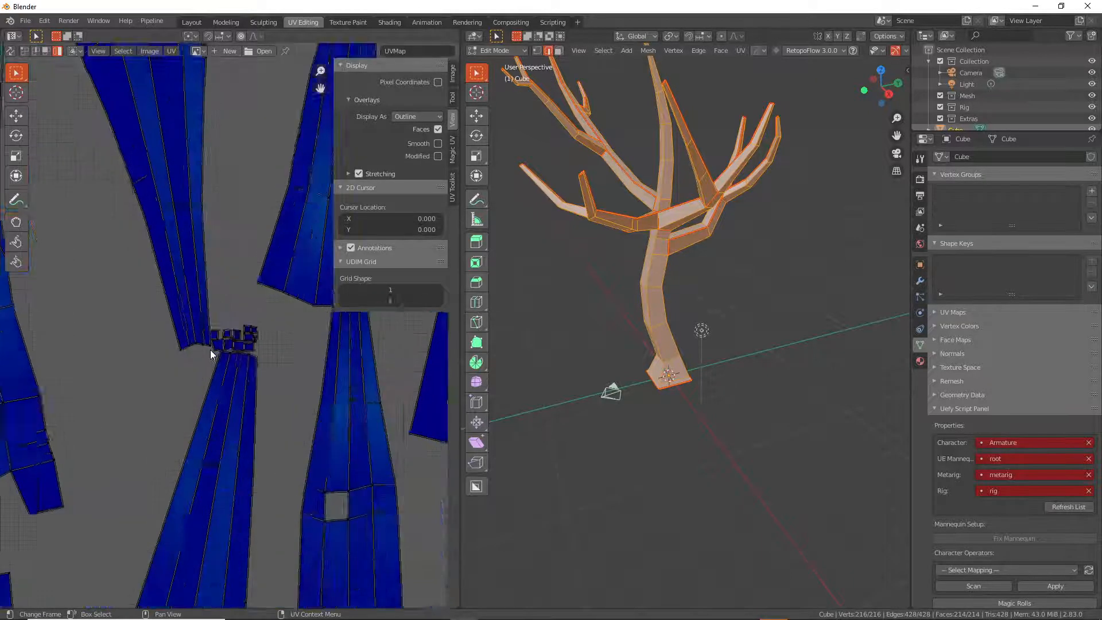
scroll(210, 350, down, 4)
click(74, 350)
scroll(94, 339, down, 3)
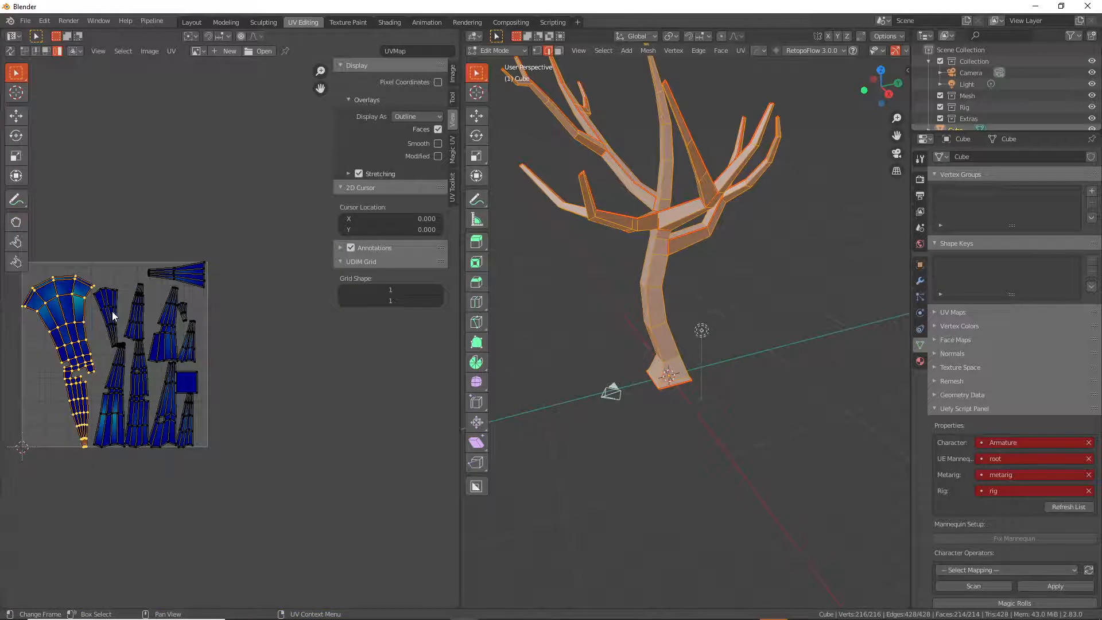
Select all the islands except the trunk's and move them outside the UV tile, to its right
drag(103, 266, 229, 452)
key(g)
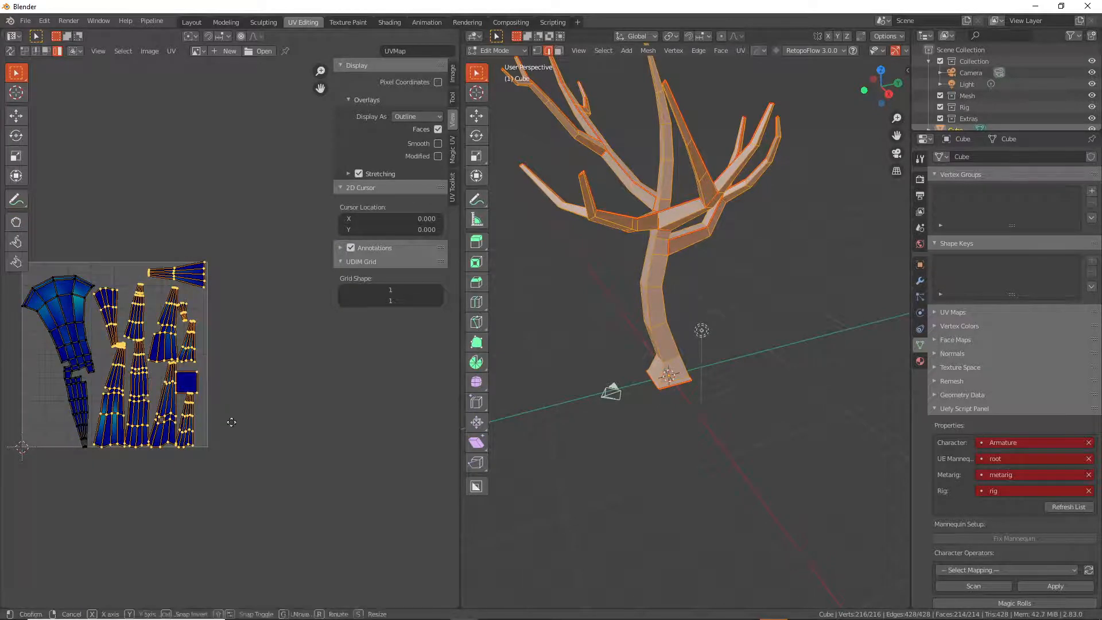
click(348, 453)
Rotate the trunk island to a diagonal orientation inside the UV tile and nudge its position slightly
click(78, 321)
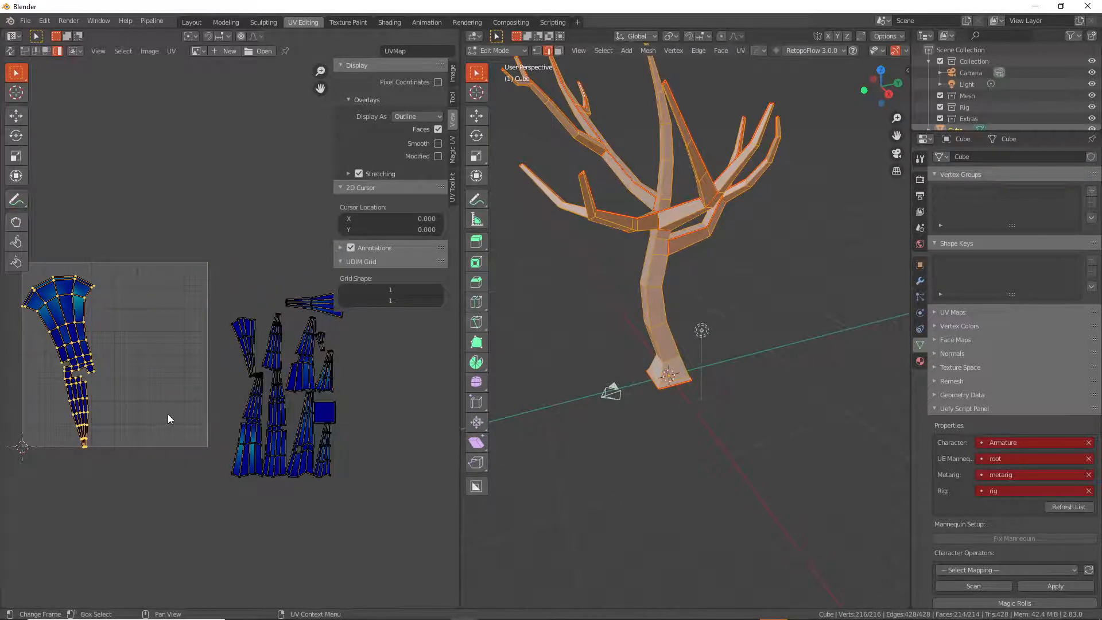
key(r)
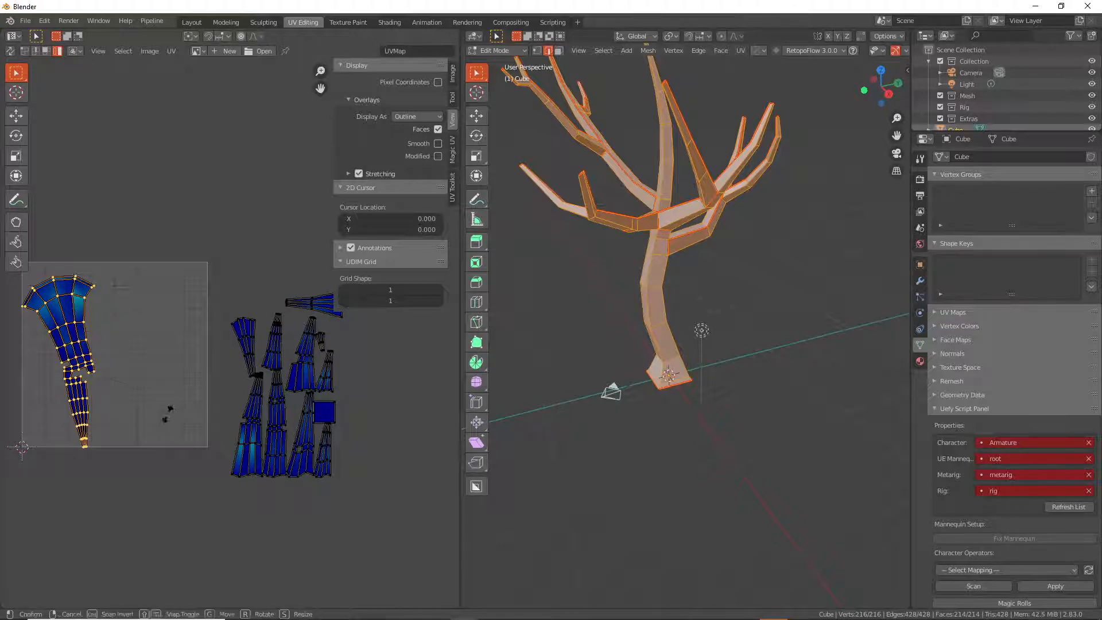
click(196, 357)
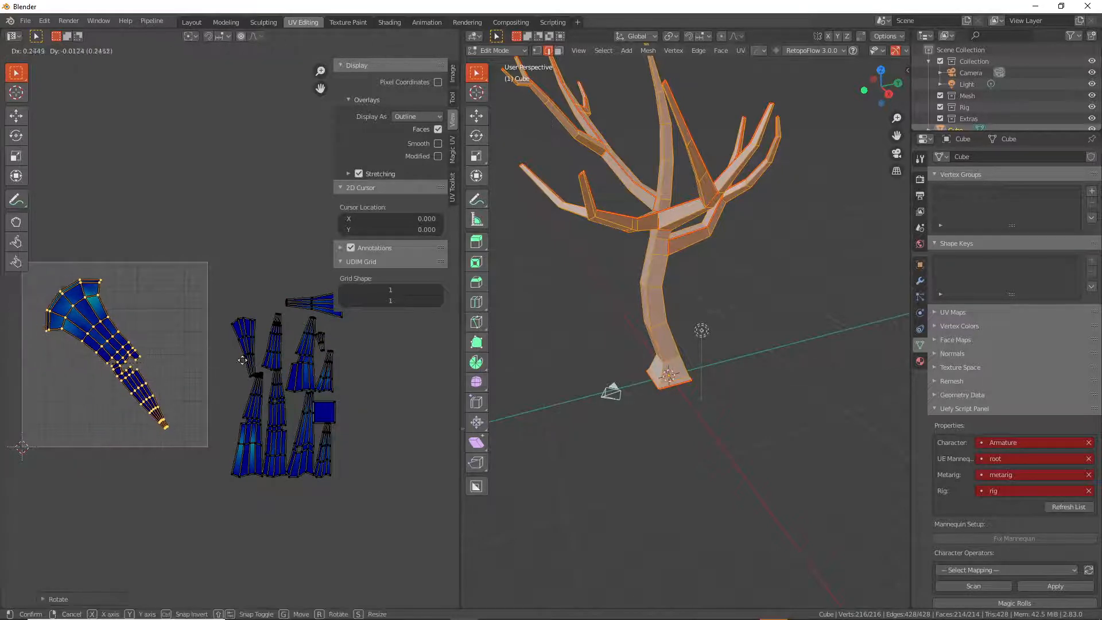
key(g)
click(243, 365)
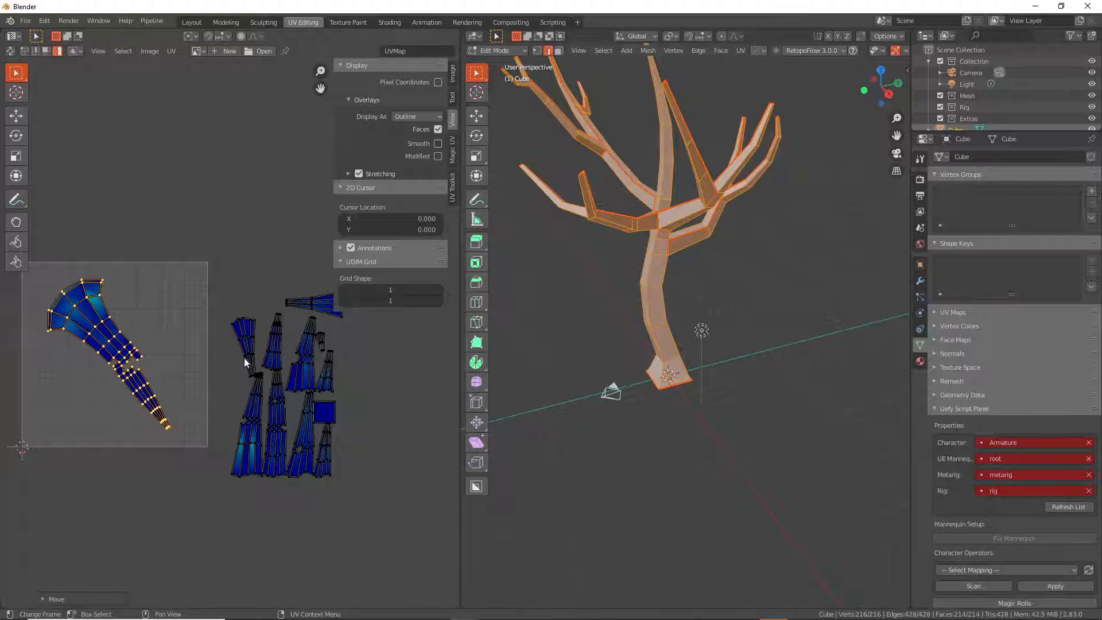
Scale all the UV islands up by about 1.17 and shift them slightly to the right
key(a)
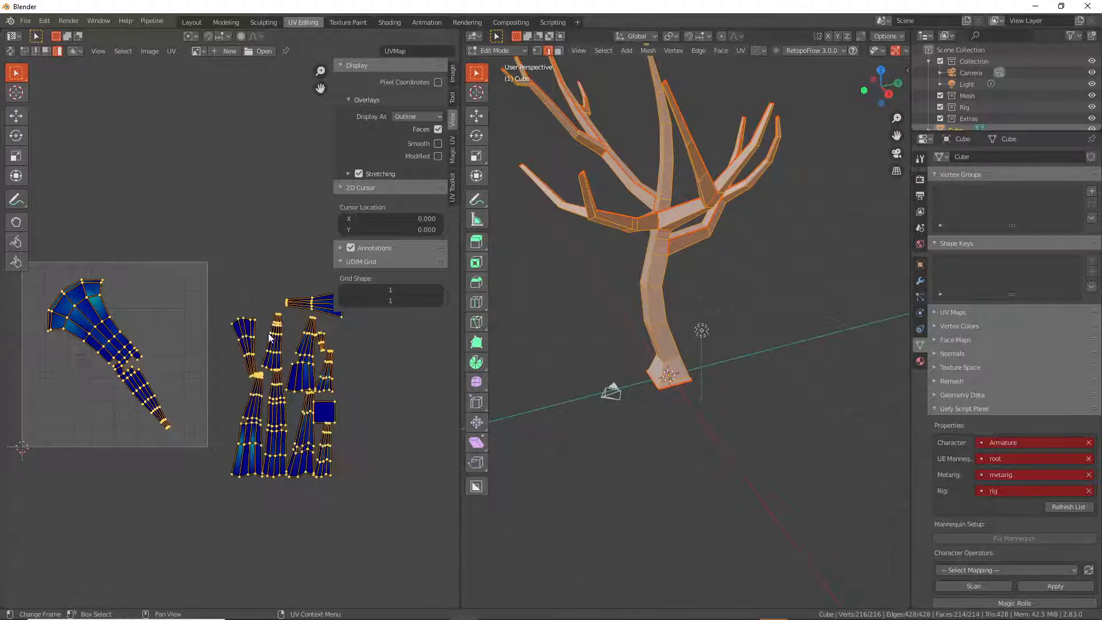
key(s)
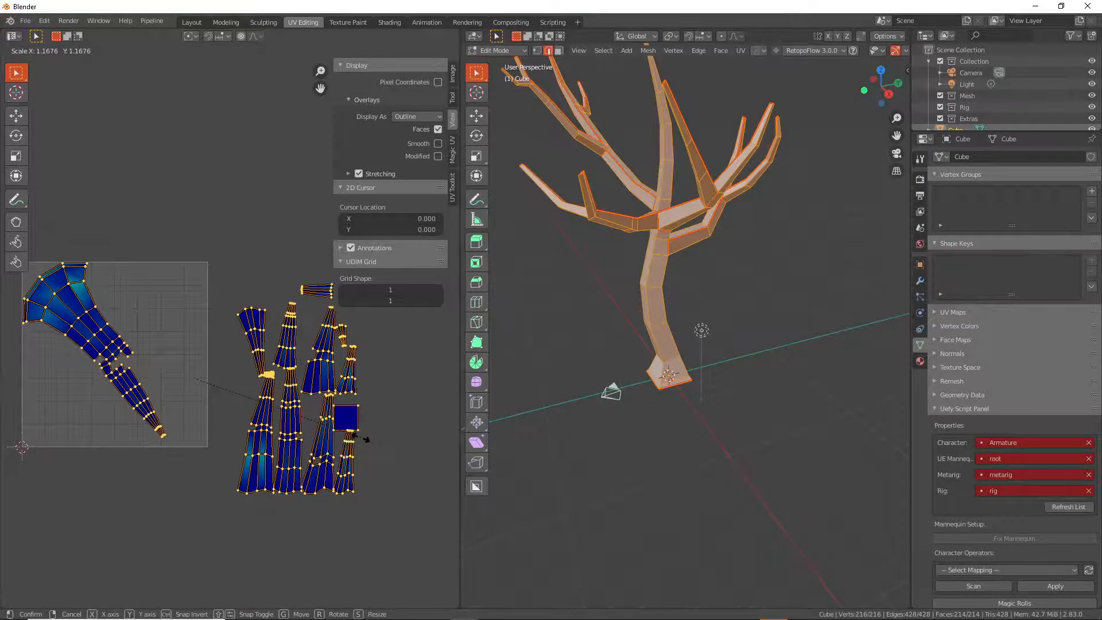
click(361, 437)
key(g)
click(313, 432)
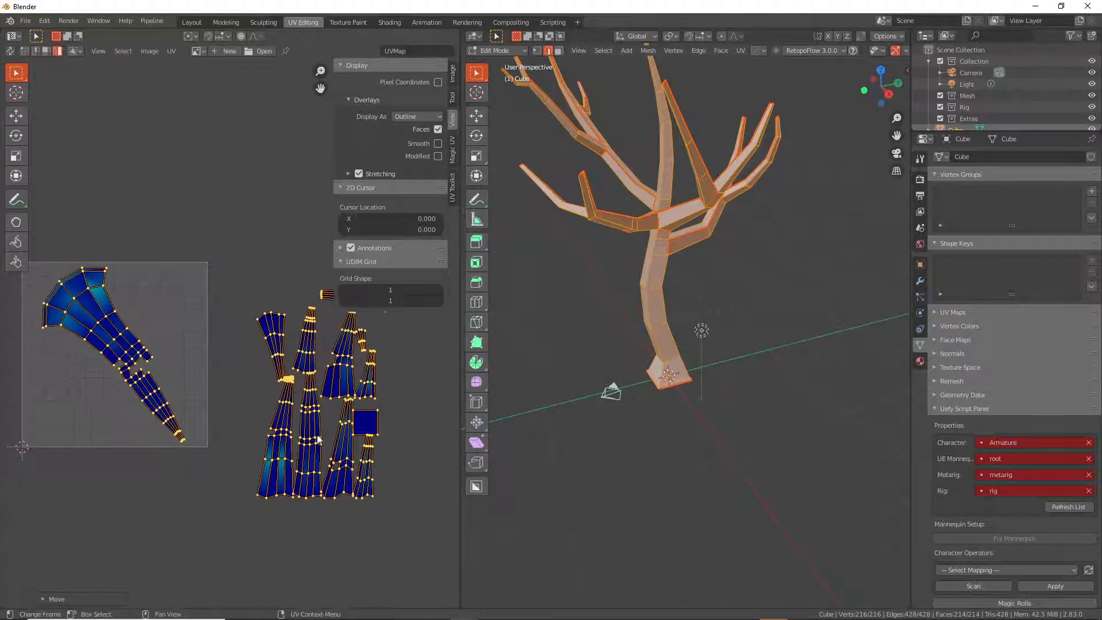
Rotate all the UV islands slightly counterclockwise, and undo the small upward move made after the rotation
key(r)
click(339, 428)
key(g)
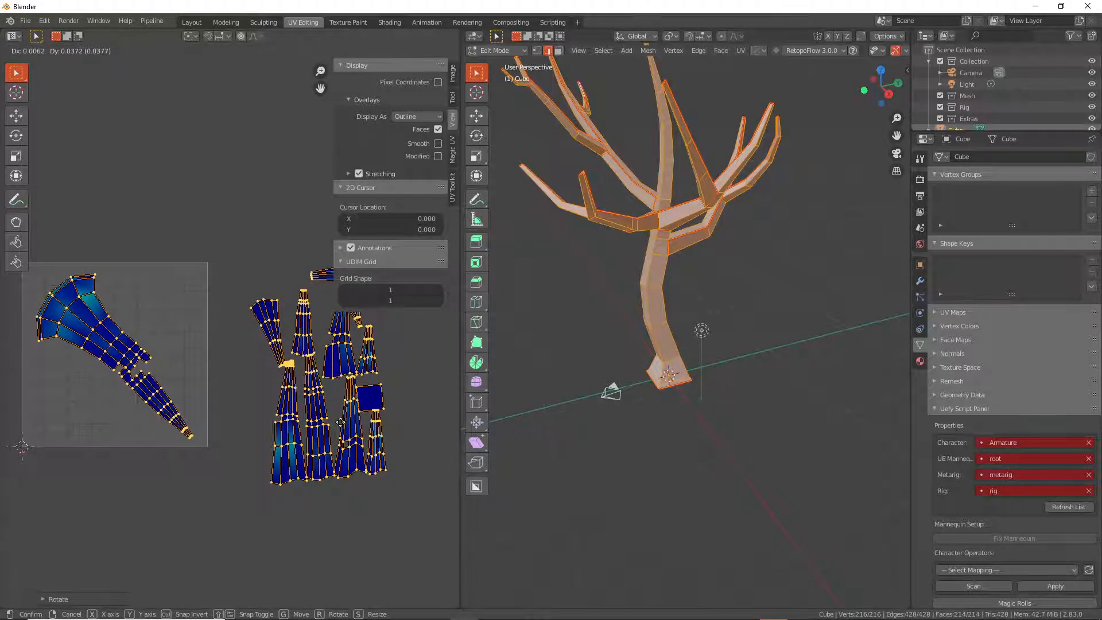
click(341, 426)
key(ctrl+z)
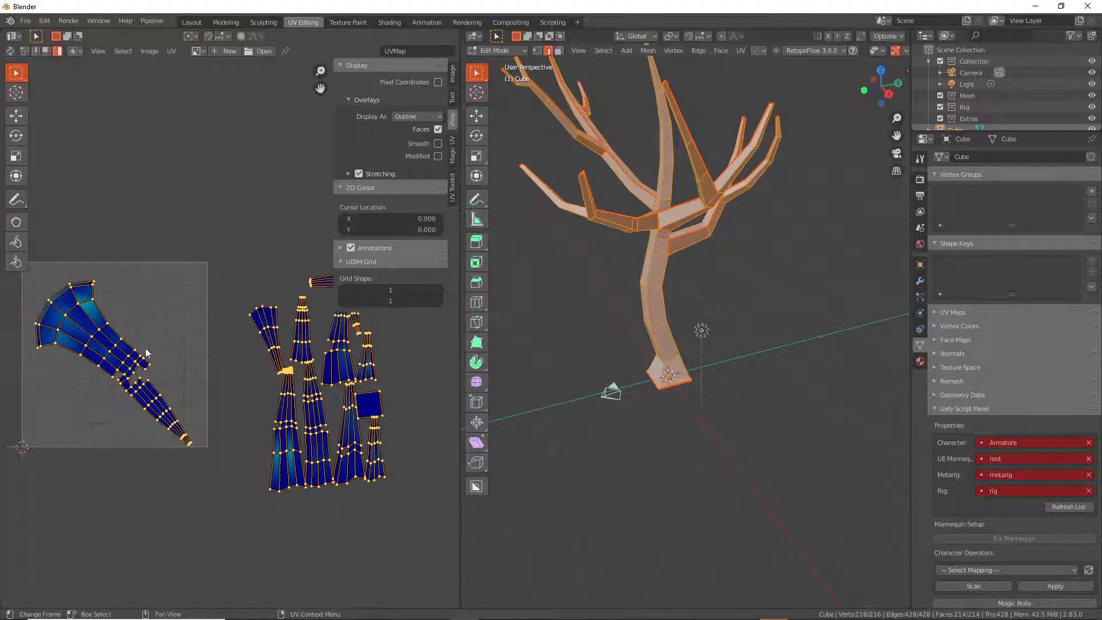
Rotate the trunk island by about -132 degrees so that its narrow end points up
click(136, 349)
key(r)
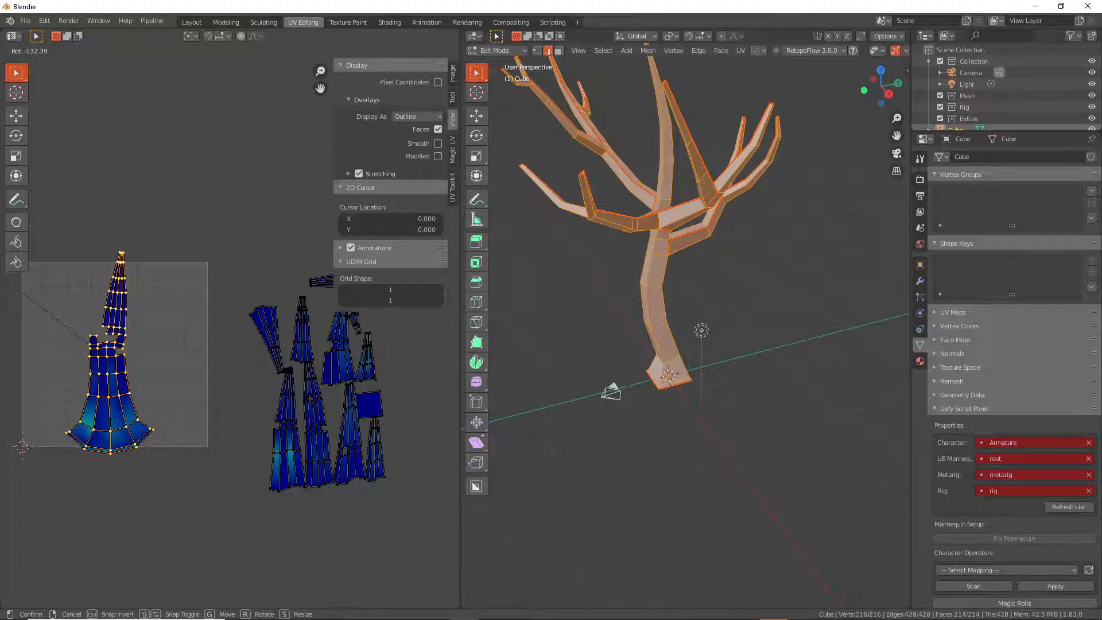
click(227, 321)
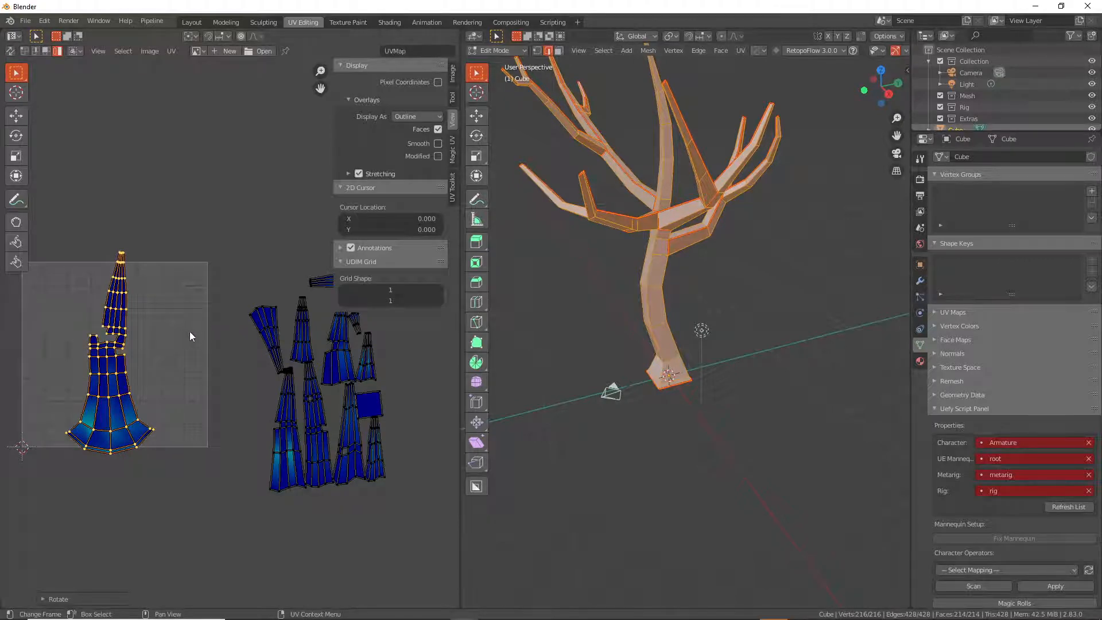
Load SweetChestnut40.jpg from the recent Textures folder into the UV Editor and fit the image in view
click(257, 53)
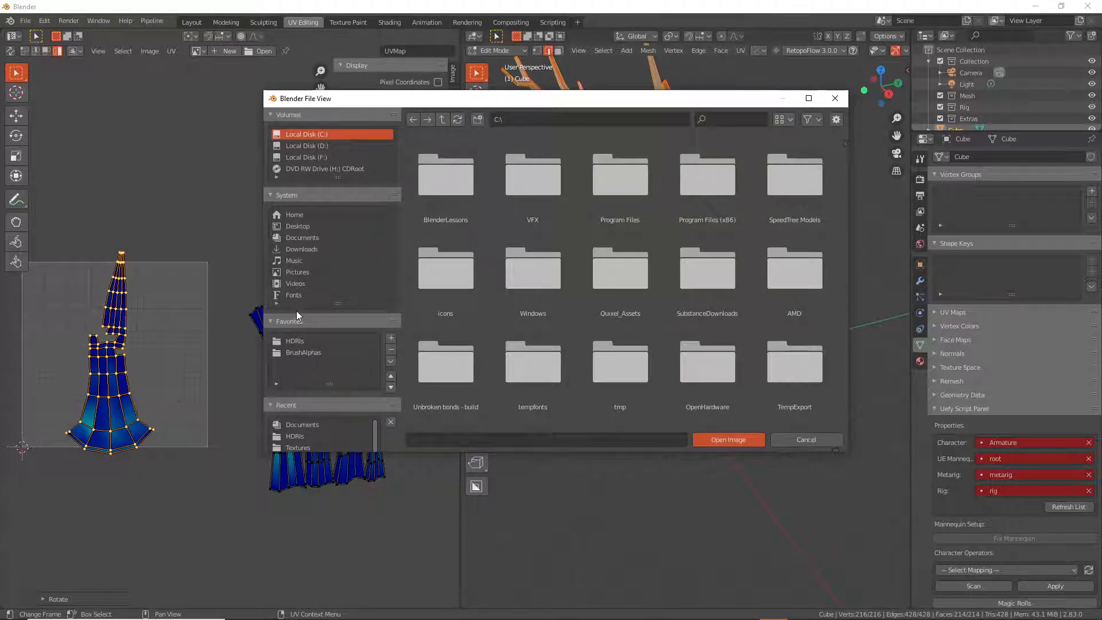
scroll(298, 334, down, 3)
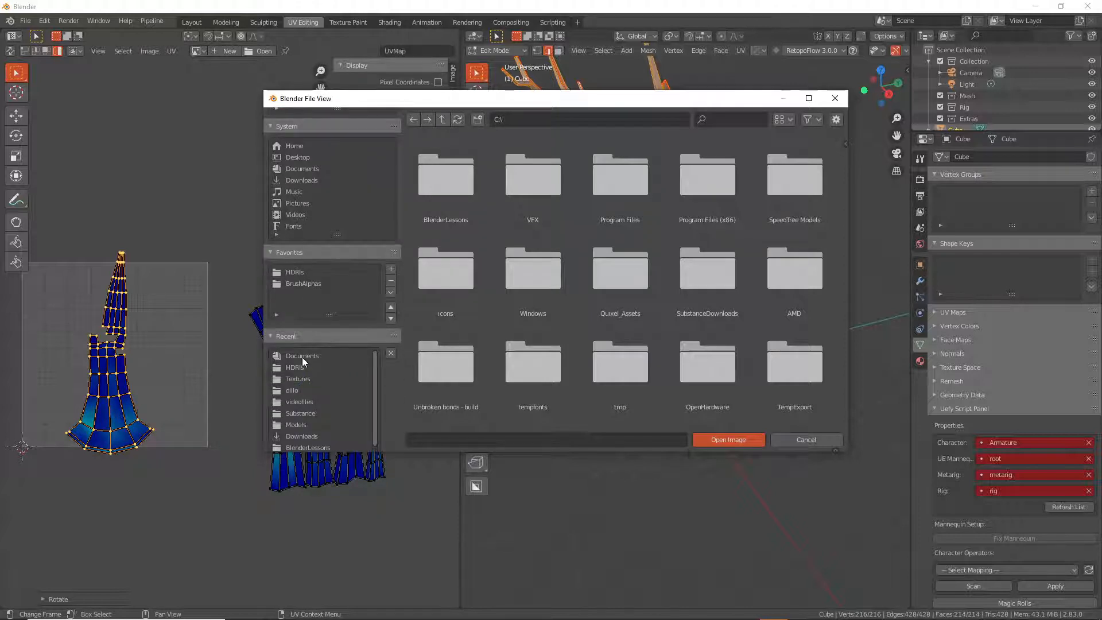
click(303, 380)
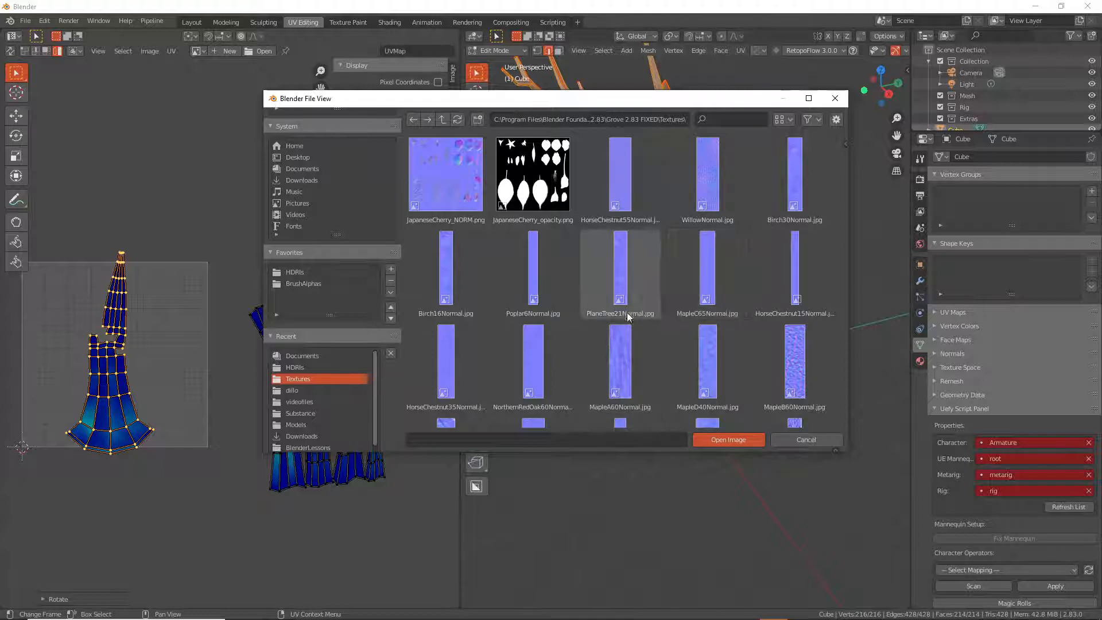
scroll(627, 316, down, 5)
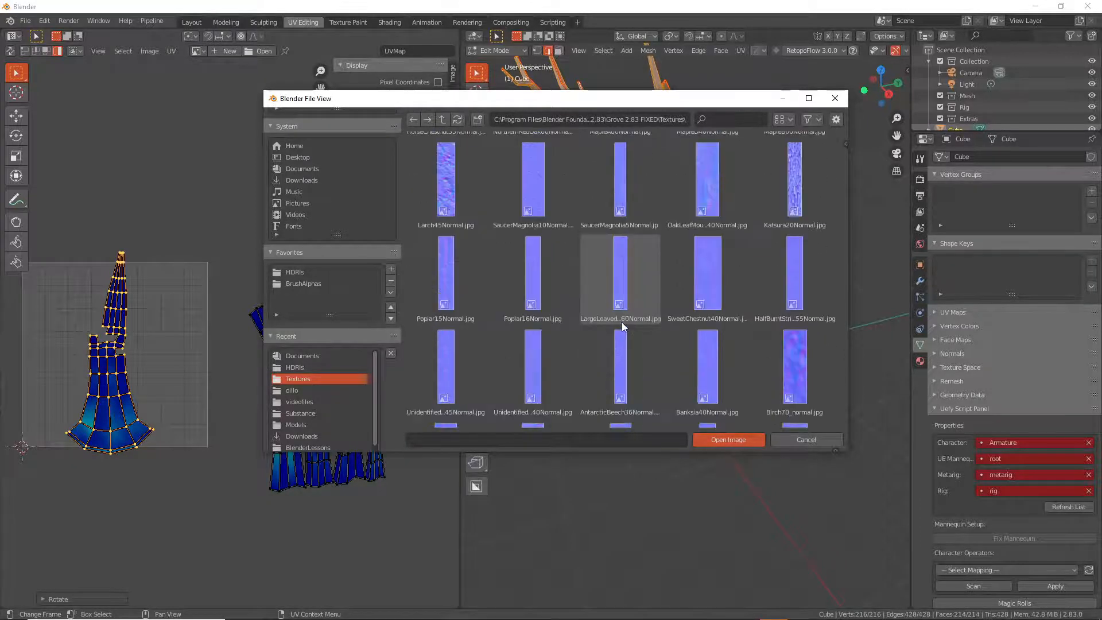
scroll(623, 326, down, 6)
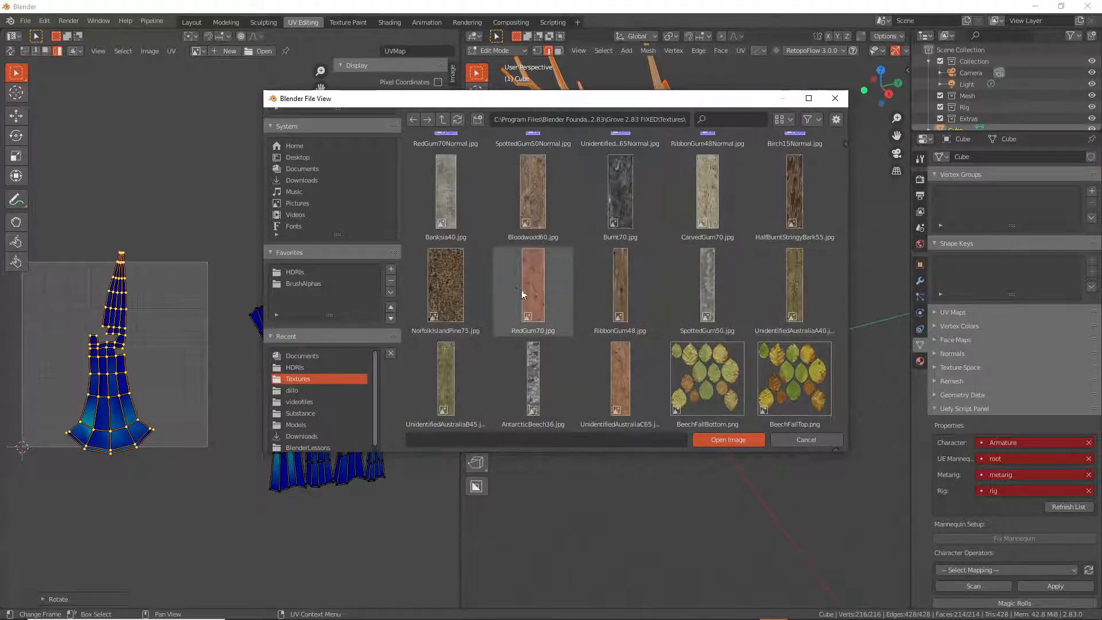
scroll(522, 290, down, 2)
scroll(619, 296, down, 4)
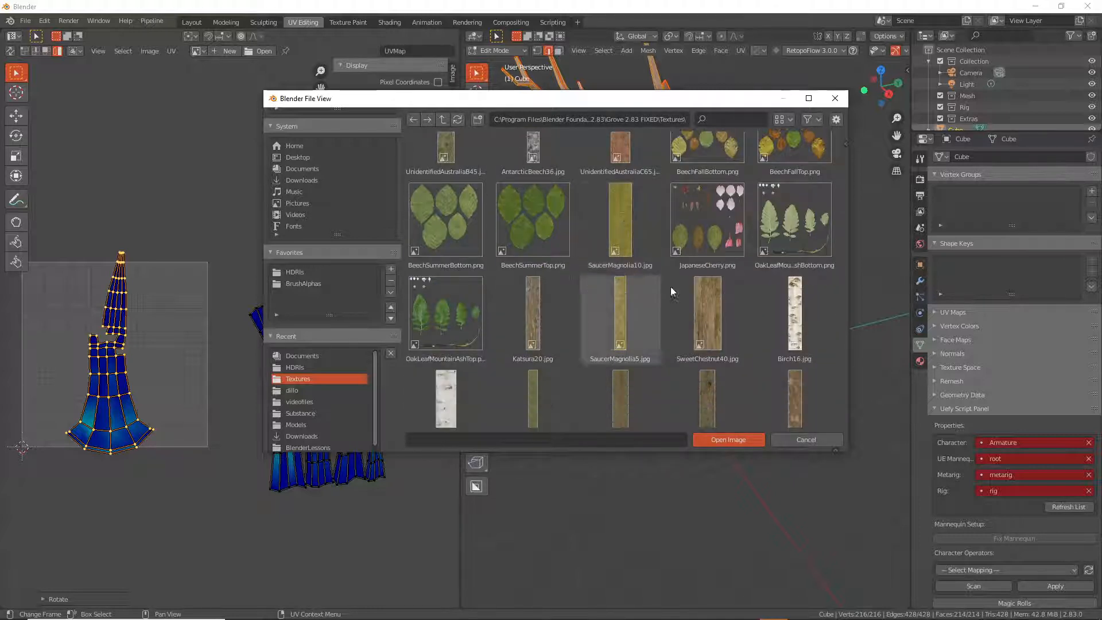
click(708, 312)
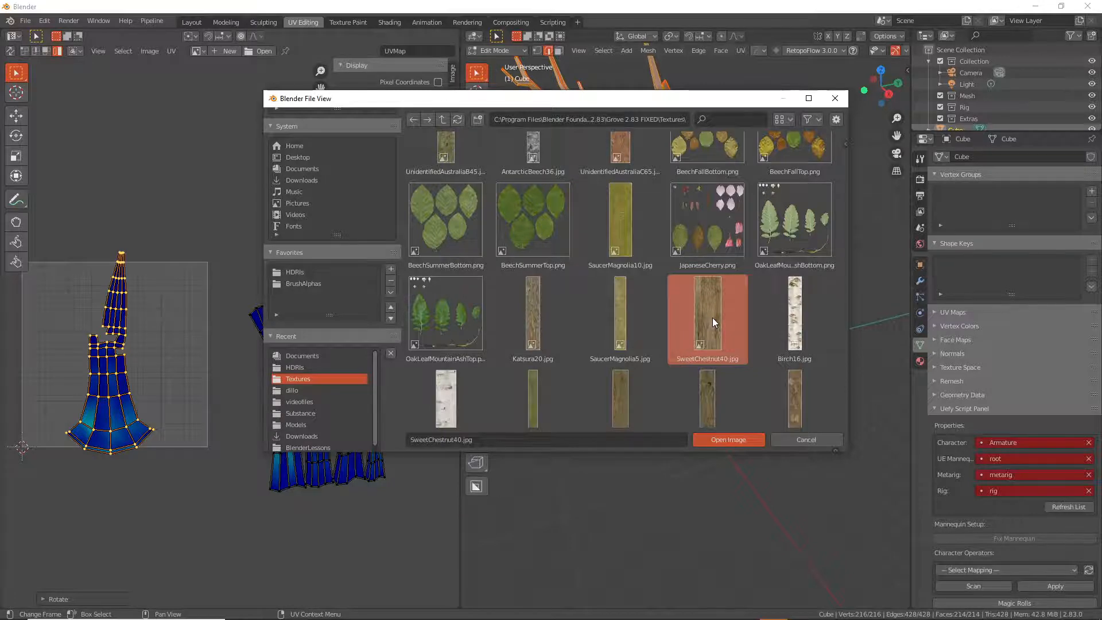
double_click(712, 318)
key(Home)
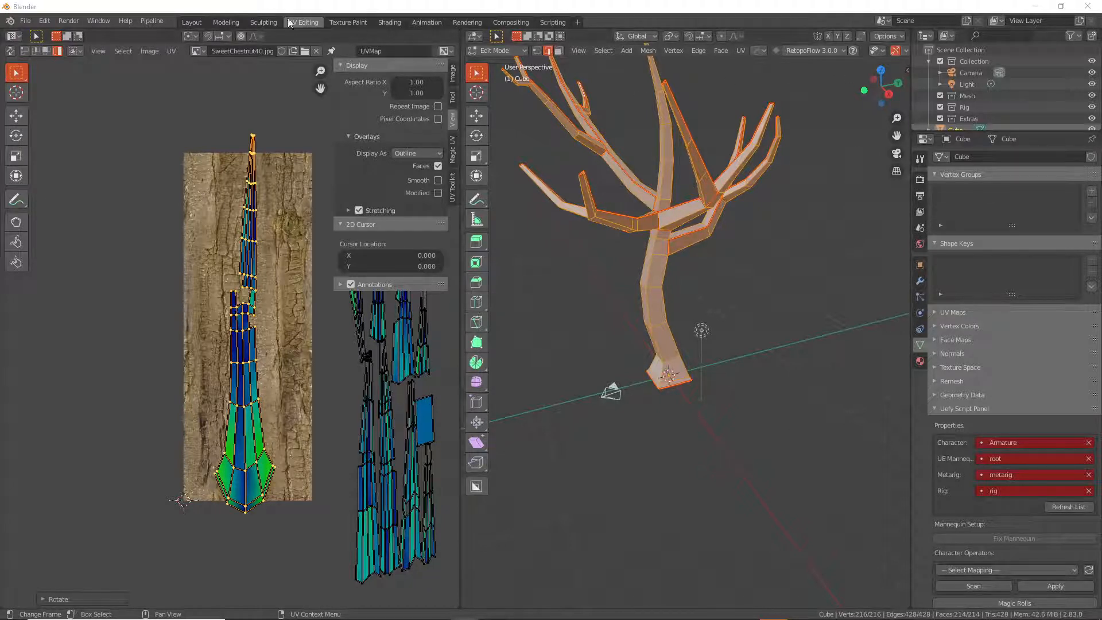
In the Shading workspace, change the small image editor area to a Shader Editor and widen it
click(389, 22)
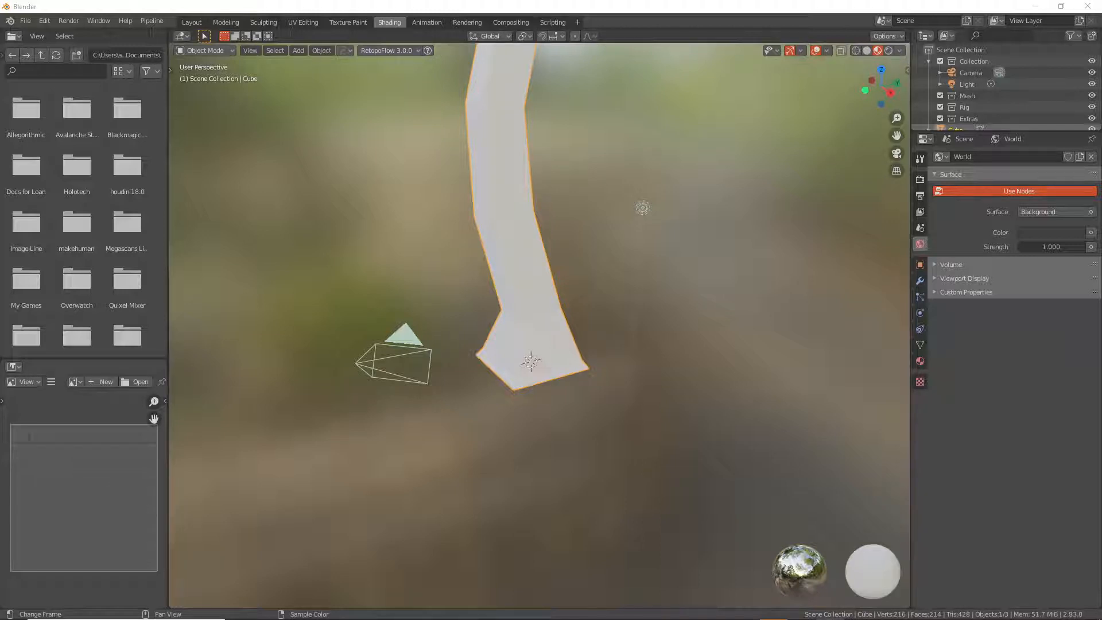
key(alt+Tab)
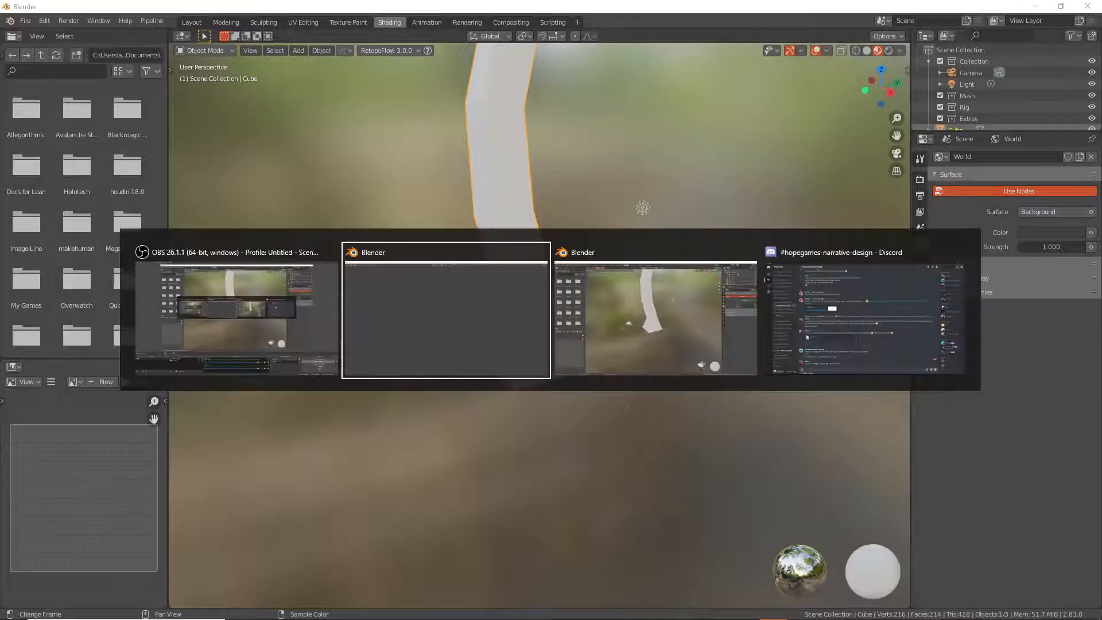
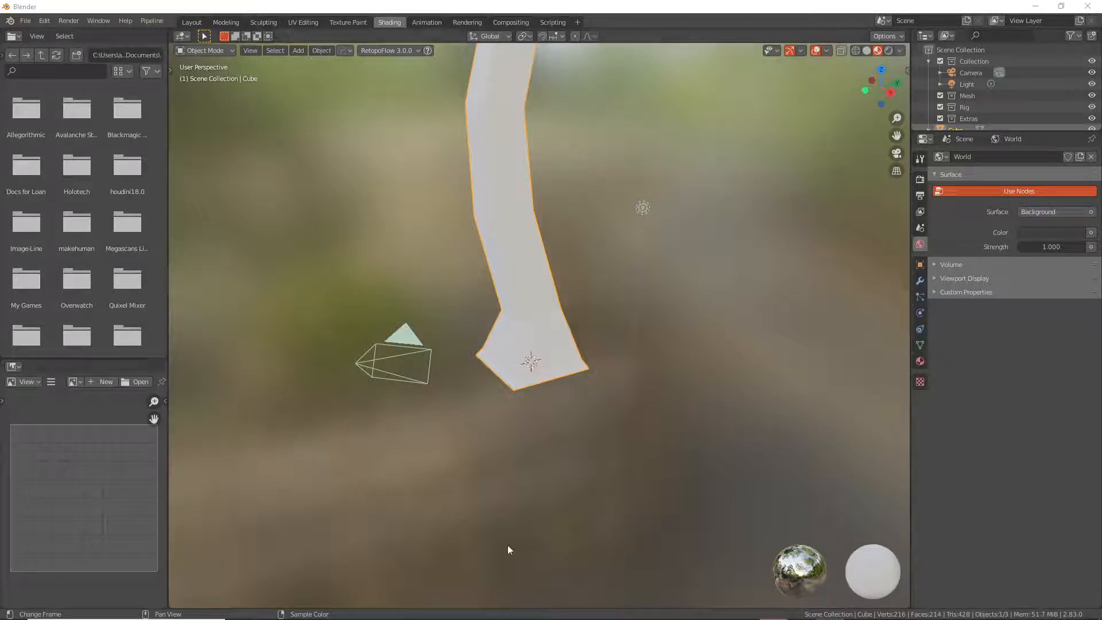
click(20, 366)
click(35, 448)
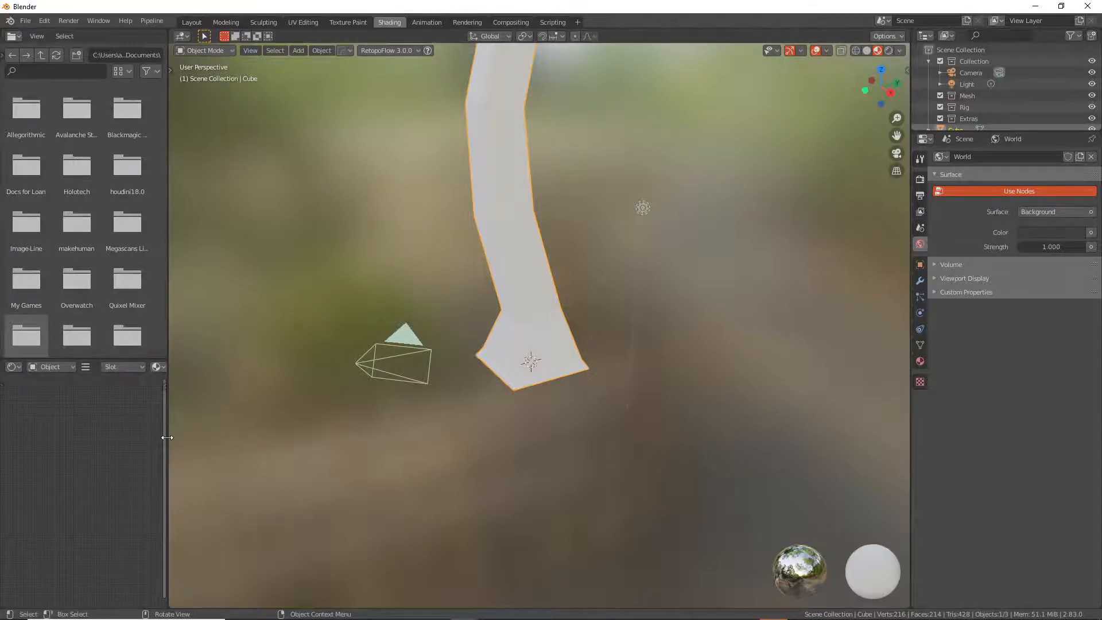
drag(167, 445, 346, 448)
Create a new node-based material for the tree and bring its shader nodes into view
right_click(187, 436)
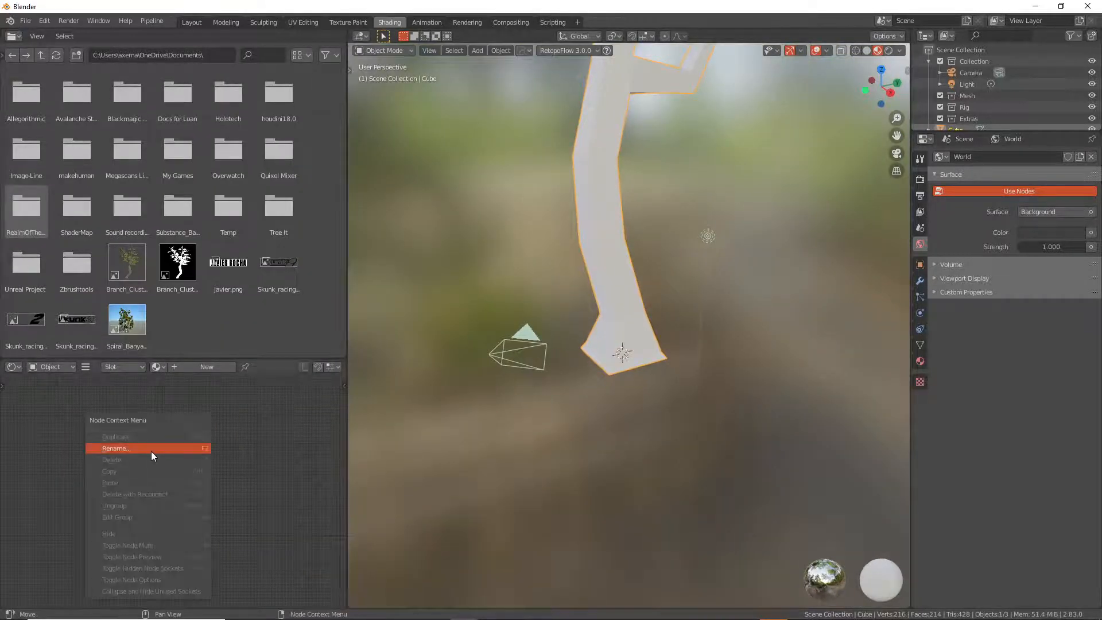
click(174, 366)
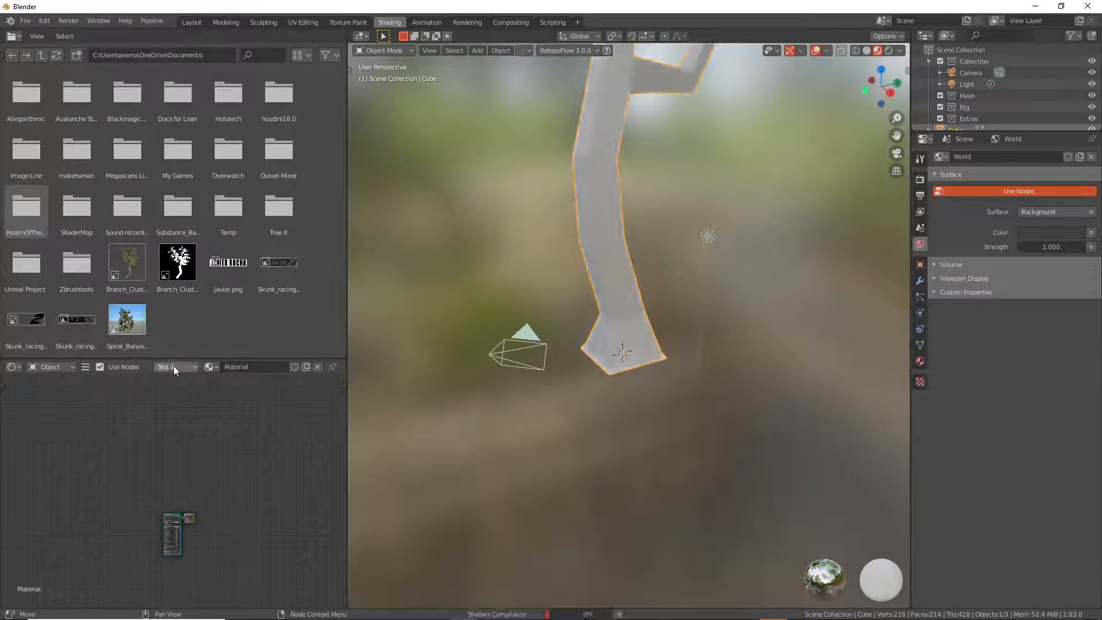
right_click(231, 459)
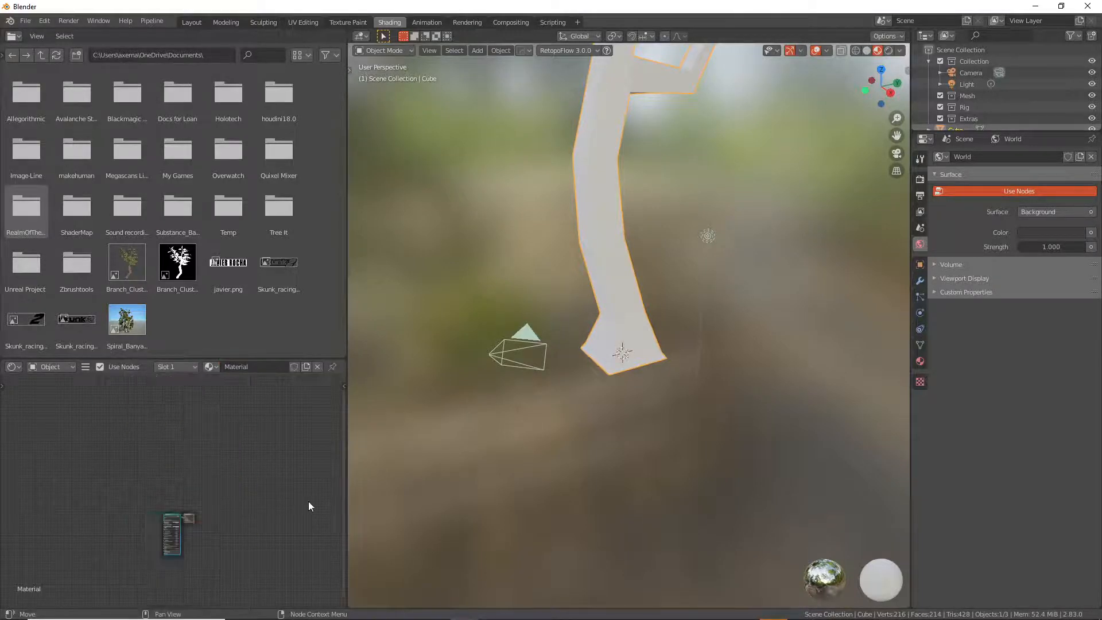
scroll(163, 529, up, 6)
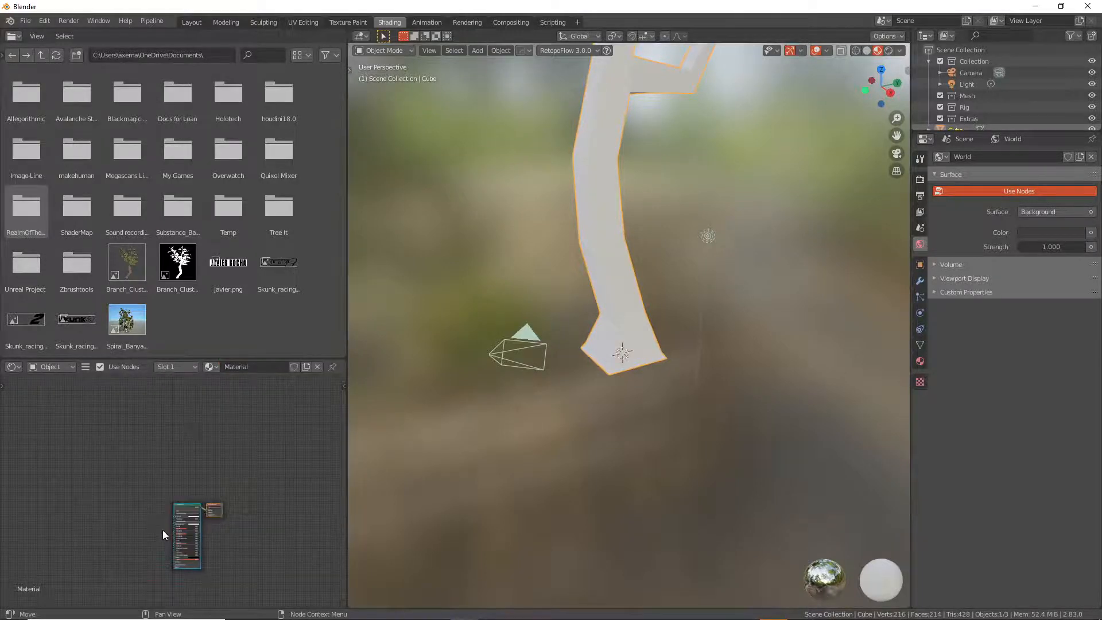
right_click(284, 555)
right_click(284, 551)
middle_drag(156, 480, 148, 411)
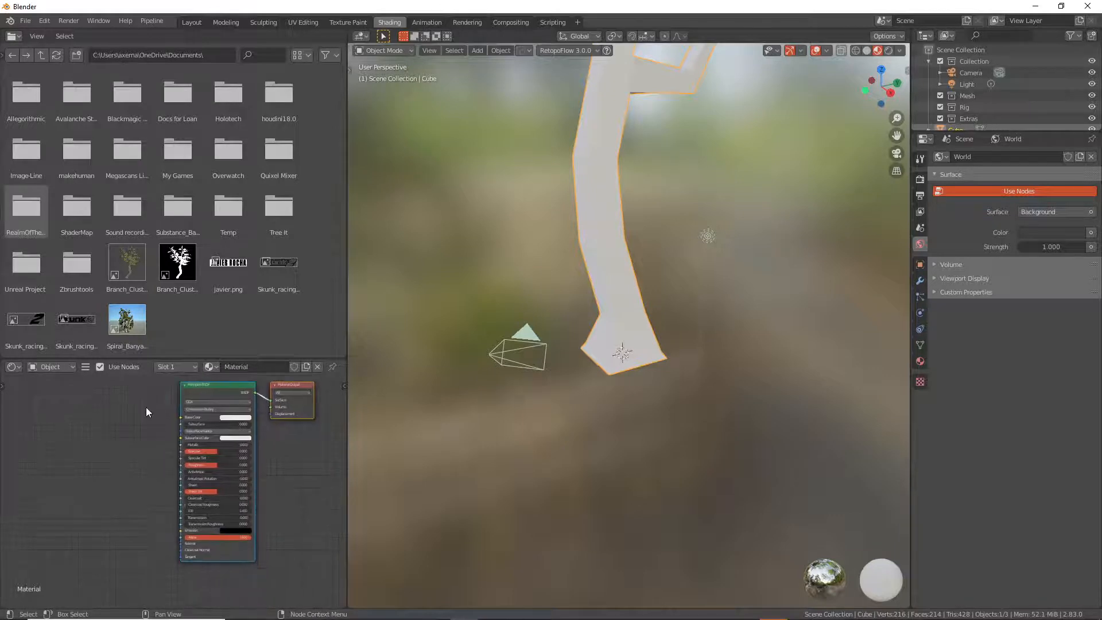
Add an Image Texture node beside the Principled BSDF node in the tree's material
key(shift+a)
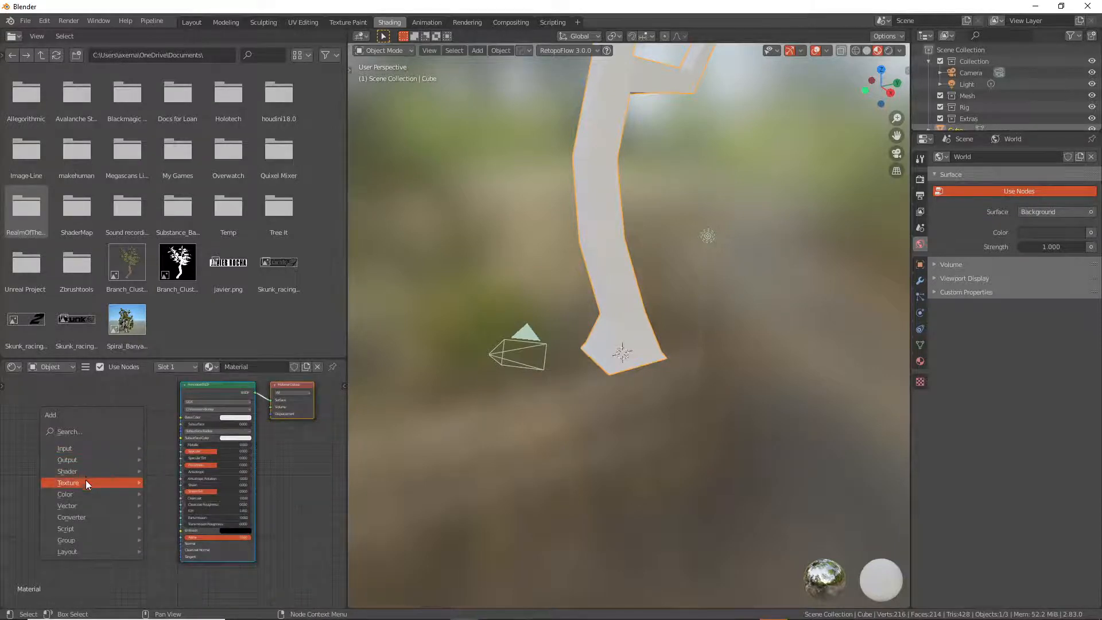
mouse_move(87, 483)
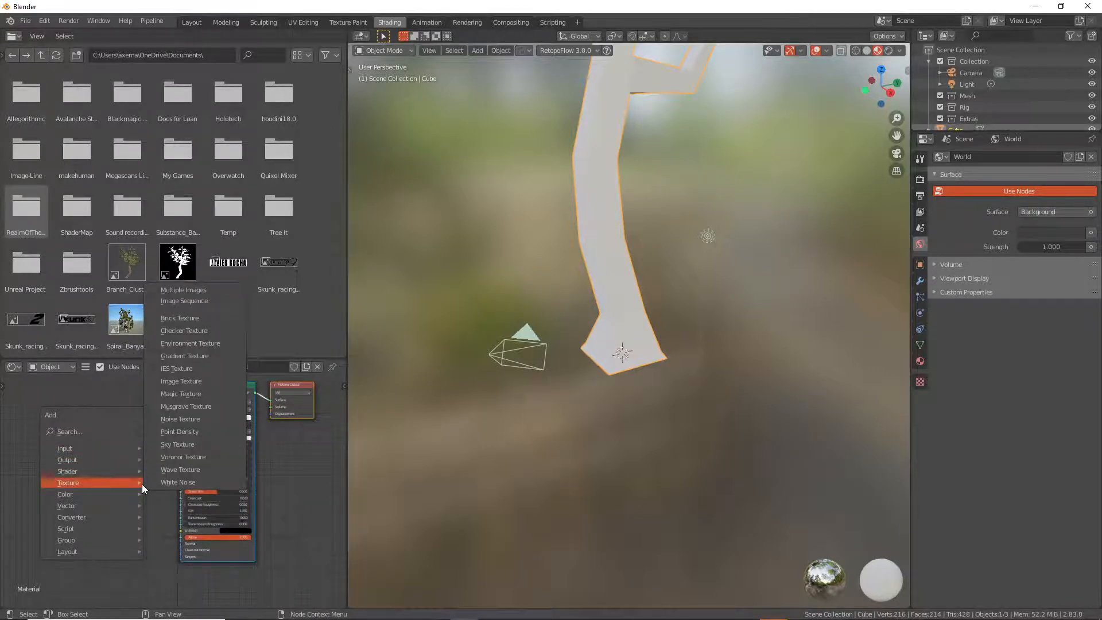
key(shift+a)
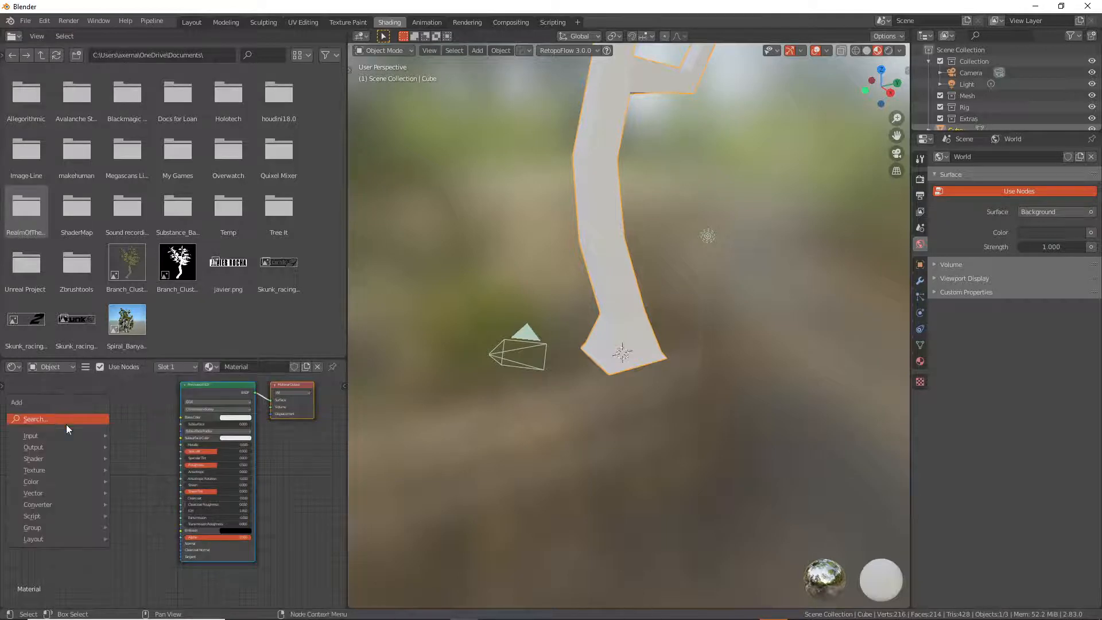
mouse_move(51, 469)
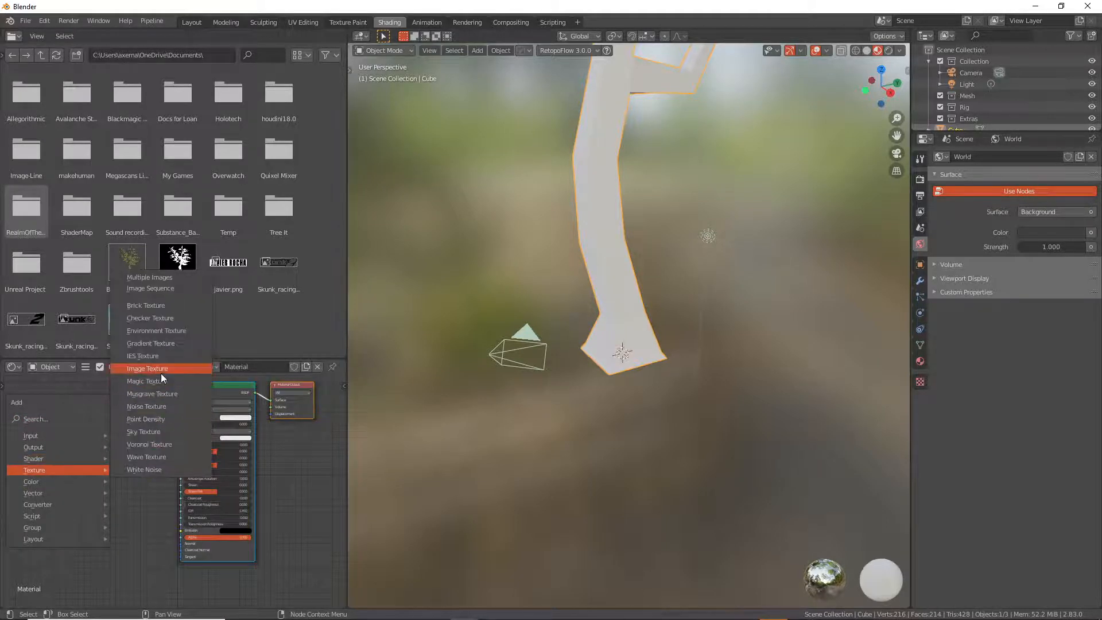
click(162, 375)
Assign the already loaded SweetChestnut40.jpg to the Image Texture node and connect its Color output to the shader's Base Color
click(79, 456)
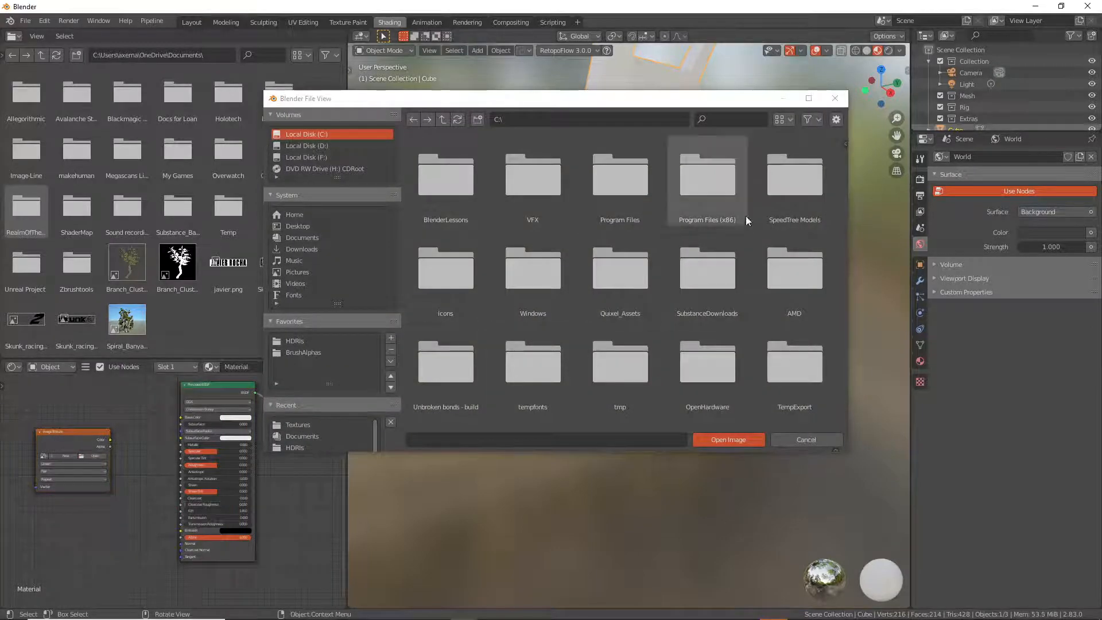
click(804, 439)
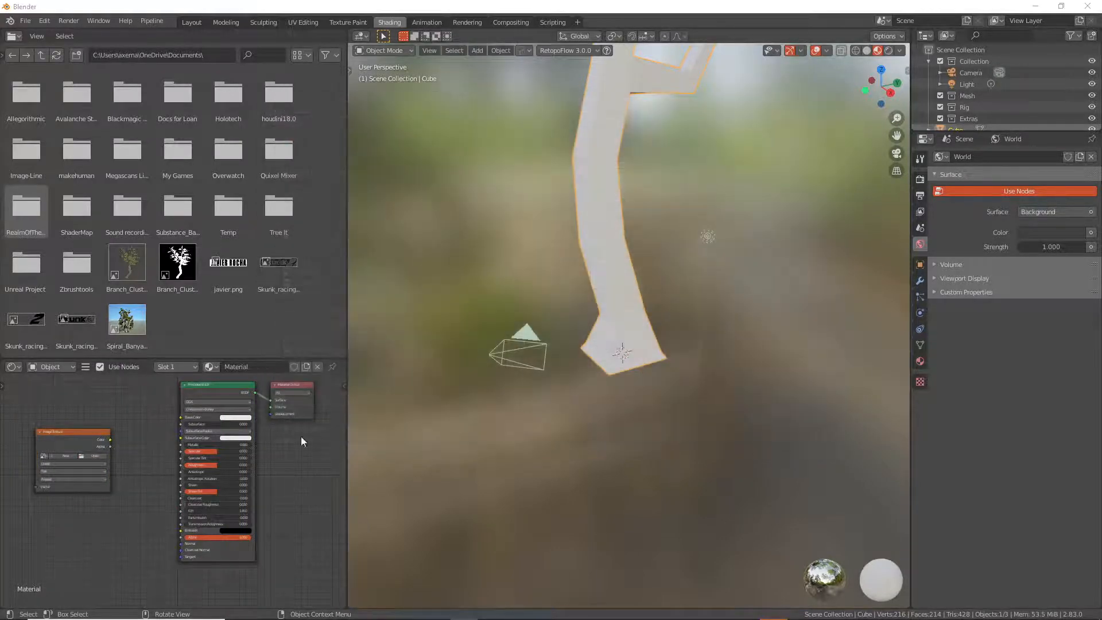
click(46, 456)
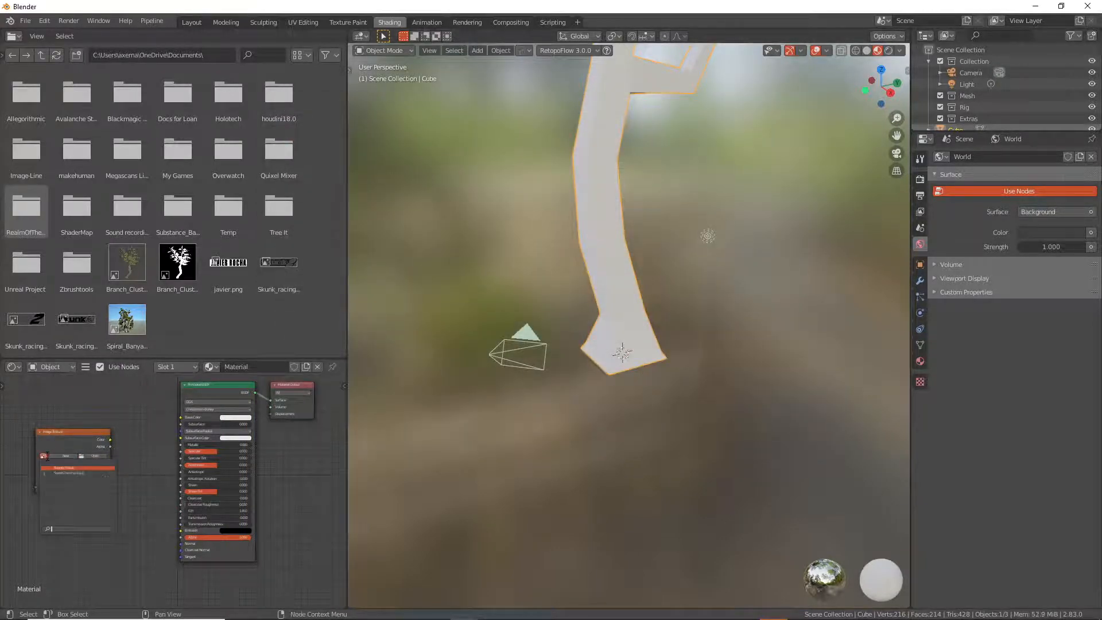
click(67, 472)
drag(112, 439, 133, 402)
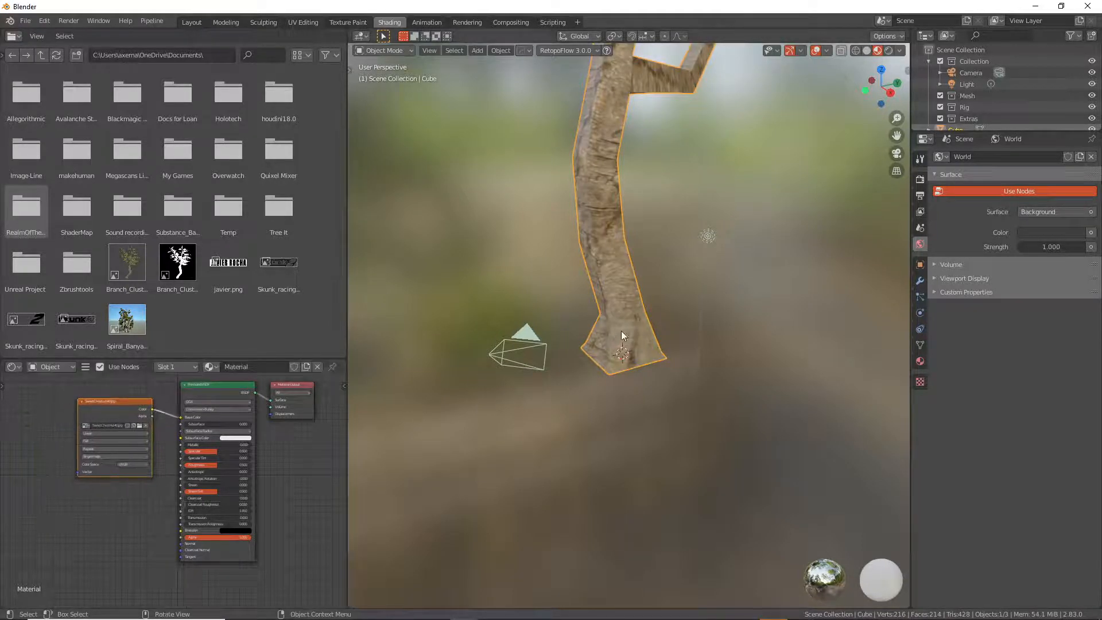
In the Layout workspace, add a Subdivision Surface modifier to the tree and shade it smooth
scroll(621, 336, down, 6)
scroll(622, 327, up, 5)
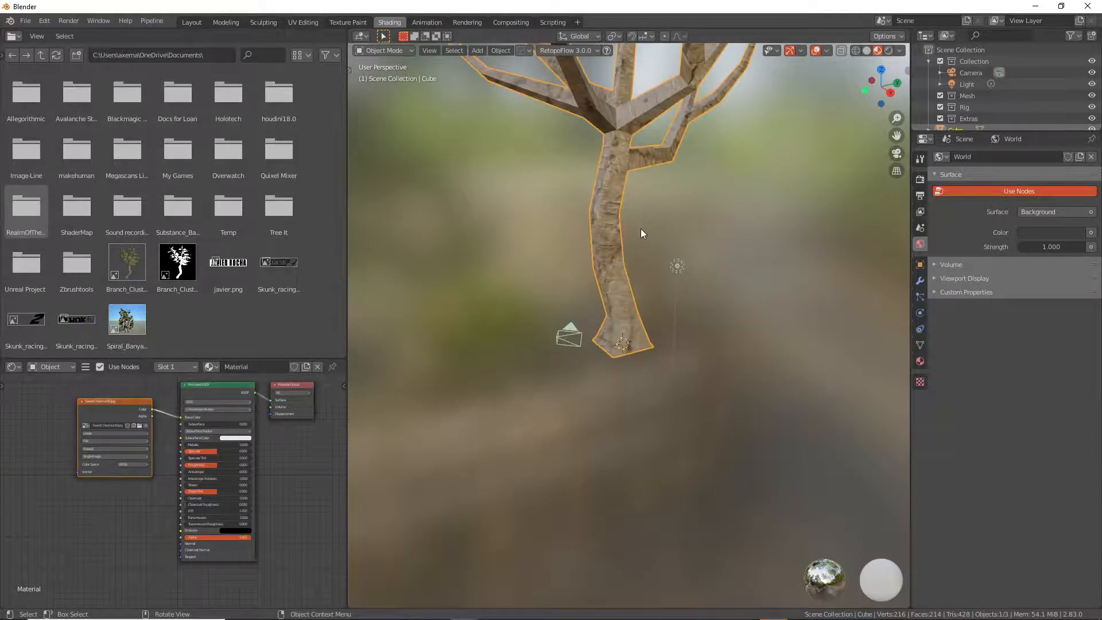
middle_drag(659, 267, 644, 368)
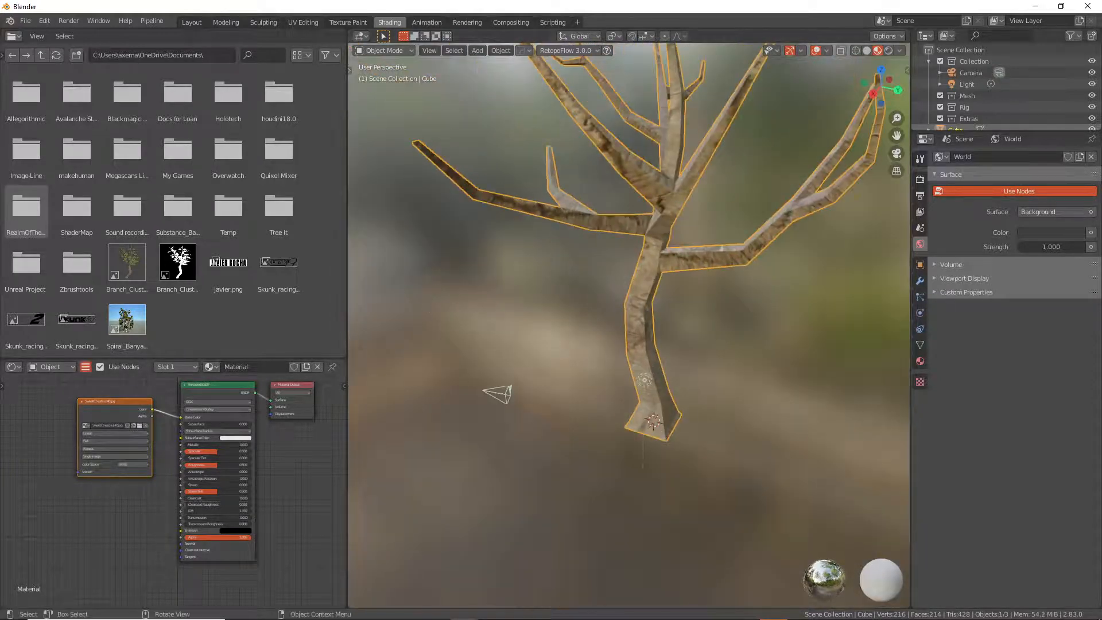
click(195, 22)
middle_drag(436, 322, 516, 333)
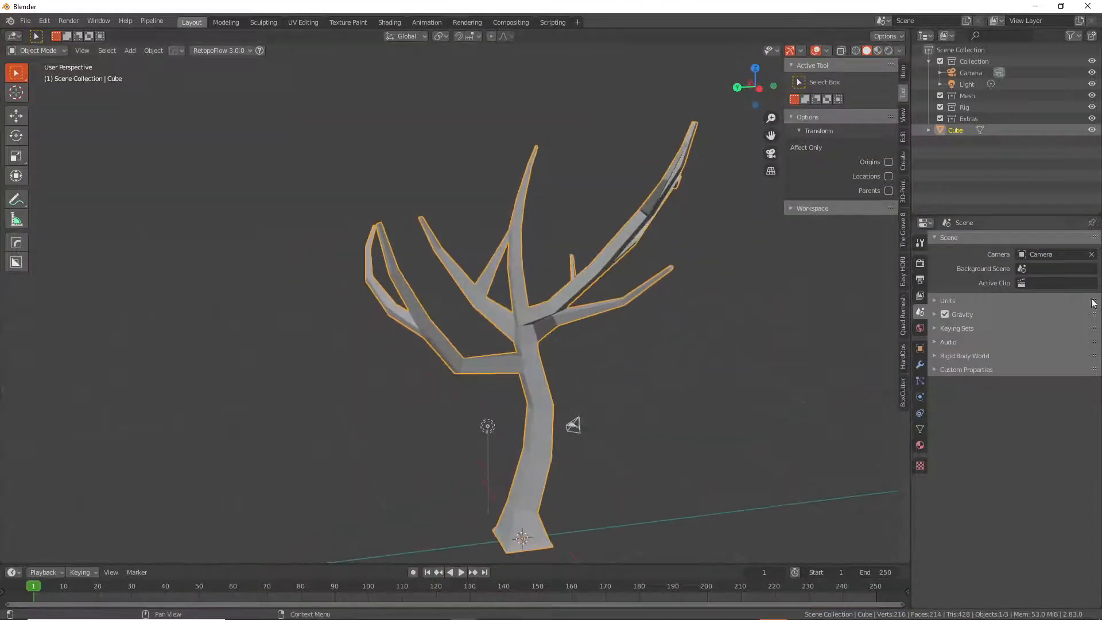
click(920, 364)
click(1087, 240)
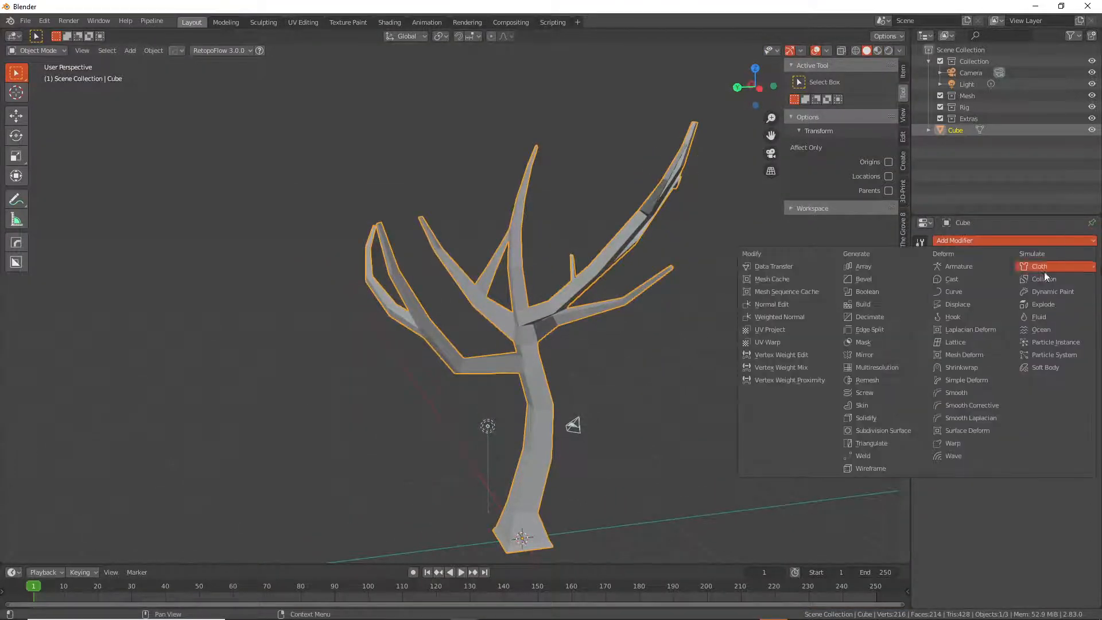
click(876, 429)
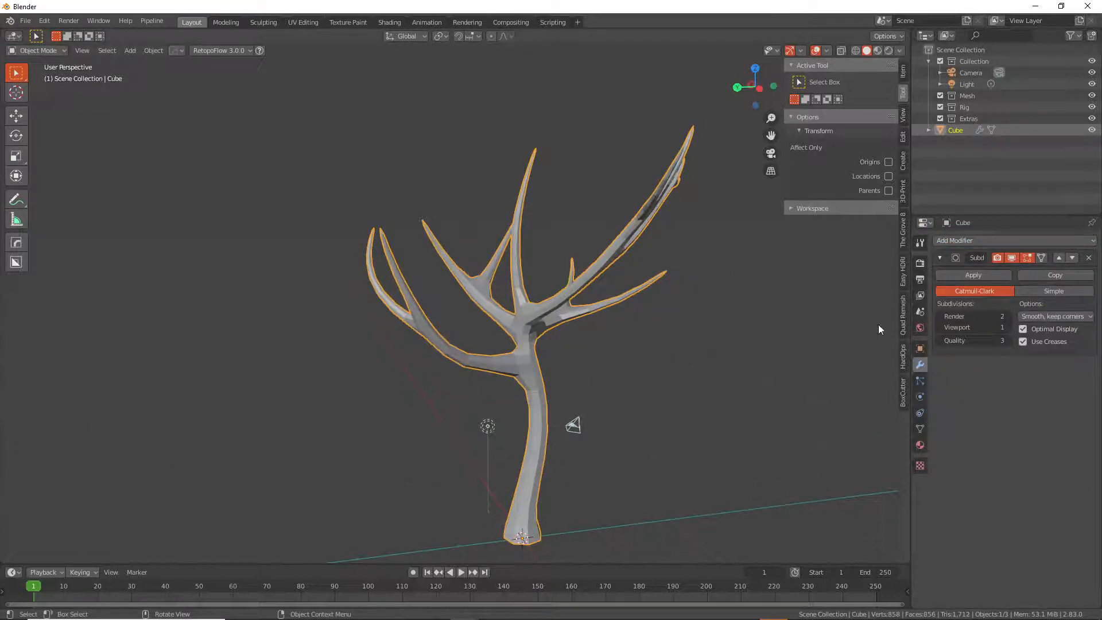
right_click(536, 372)
click(498, 337)
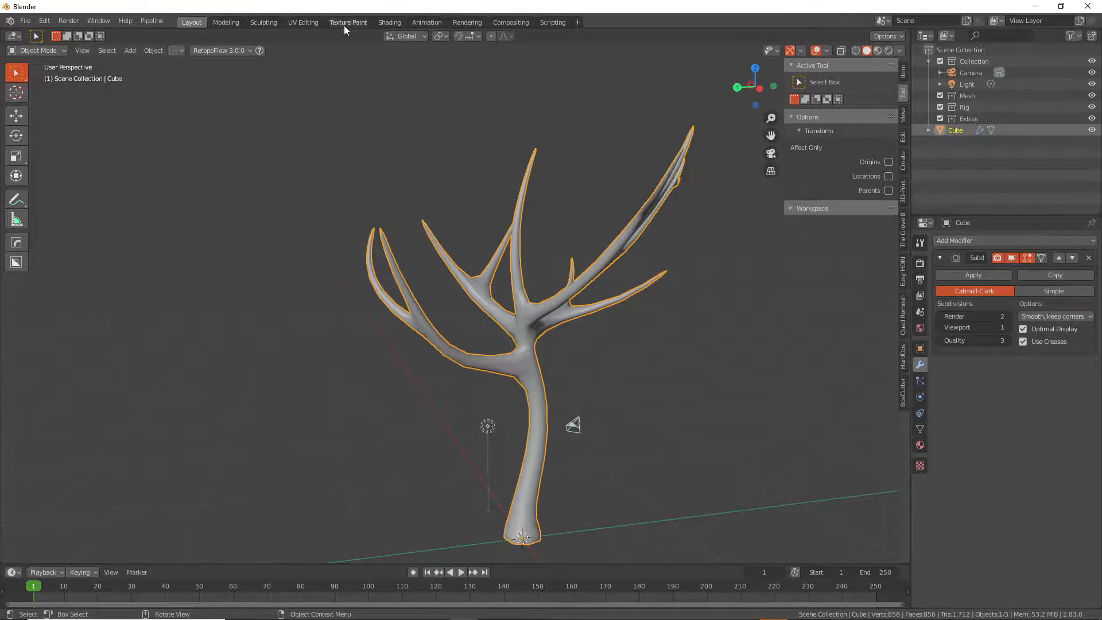
Examine the bark texture on the smoothed trunk and branch junctions in the Shading workspace
click(388, 23)
shift+middle_drag(711, 288, 701, 371)
scroll(697, 357, down, 6)
scroll(697, 355, up, 8)
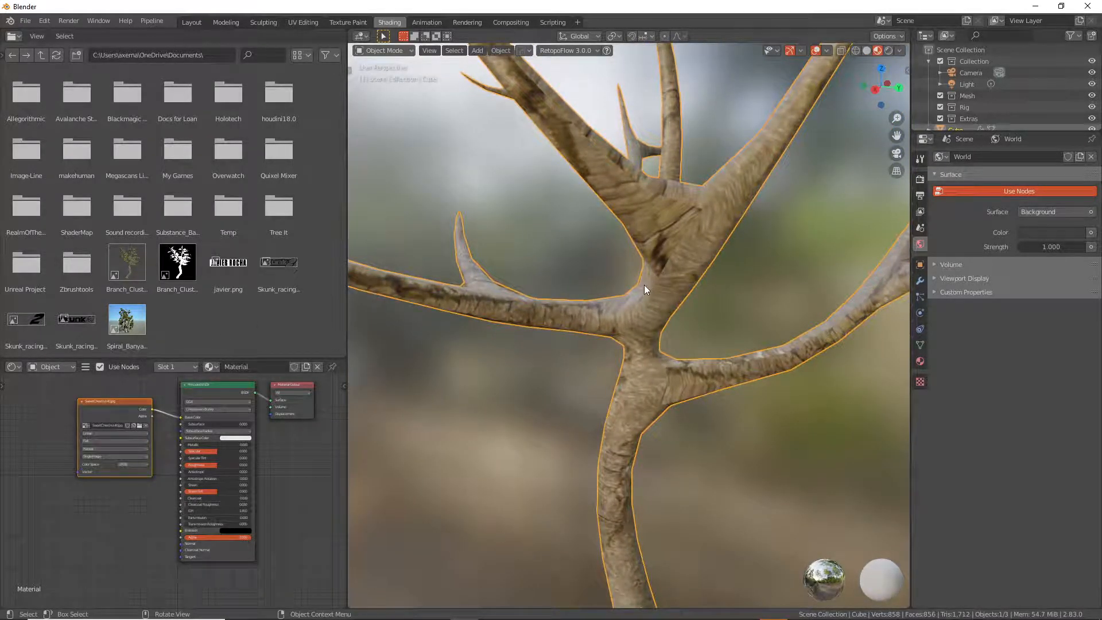
middle_drag(618, 351, 639, 357)
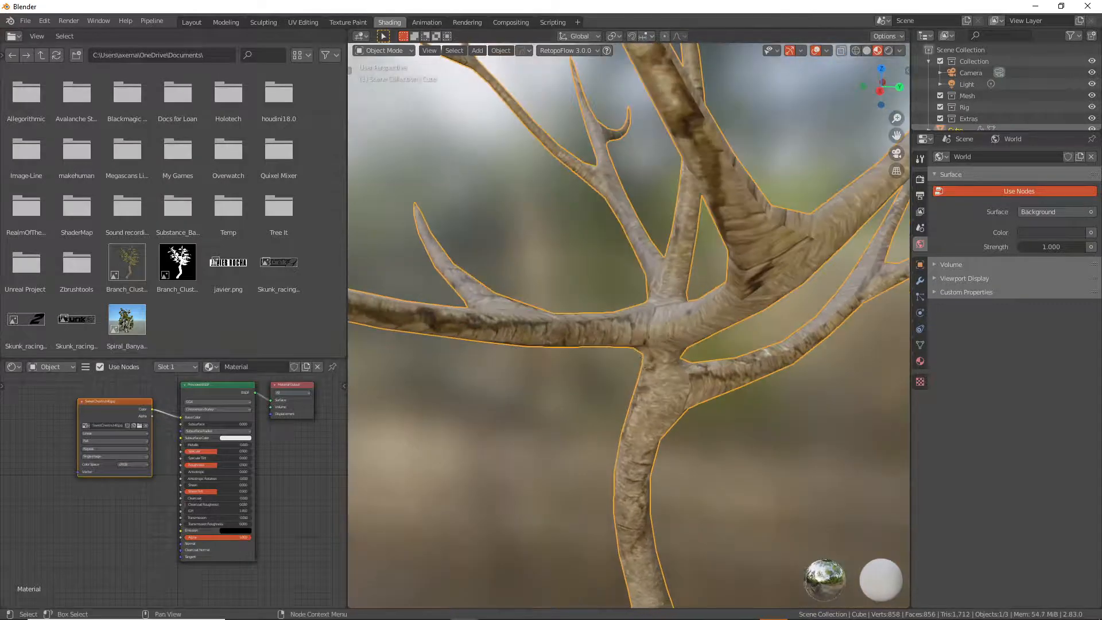
In the UV Editing workspace, move two narrow branch islands onto the trunk island over the bark image and hide the UV editor's sidebar
click(311, 24)
key(l)
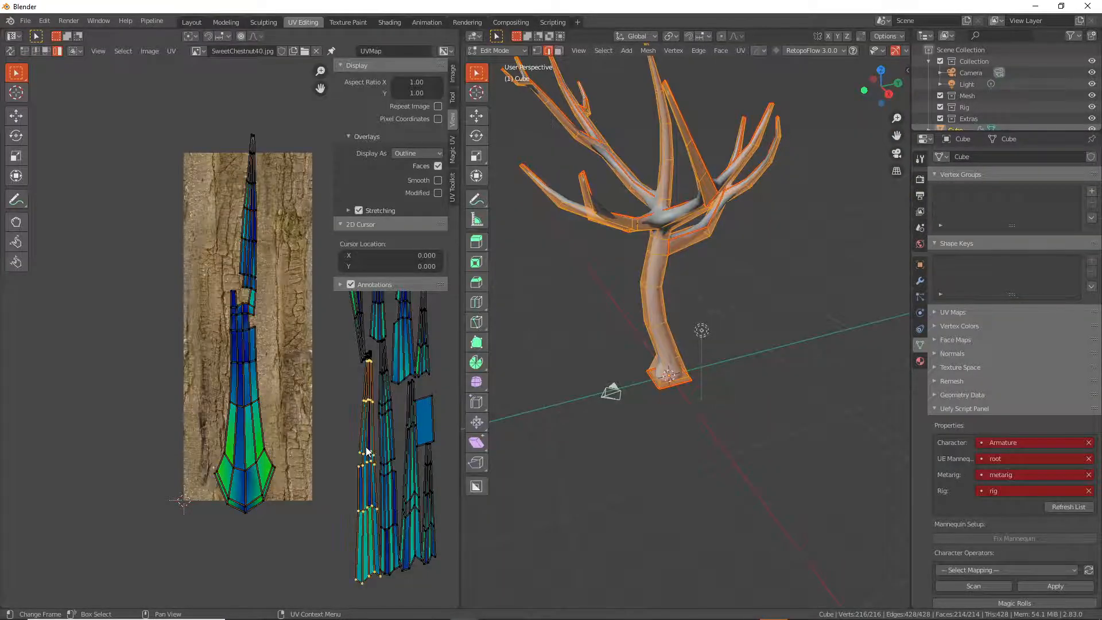
key(g)
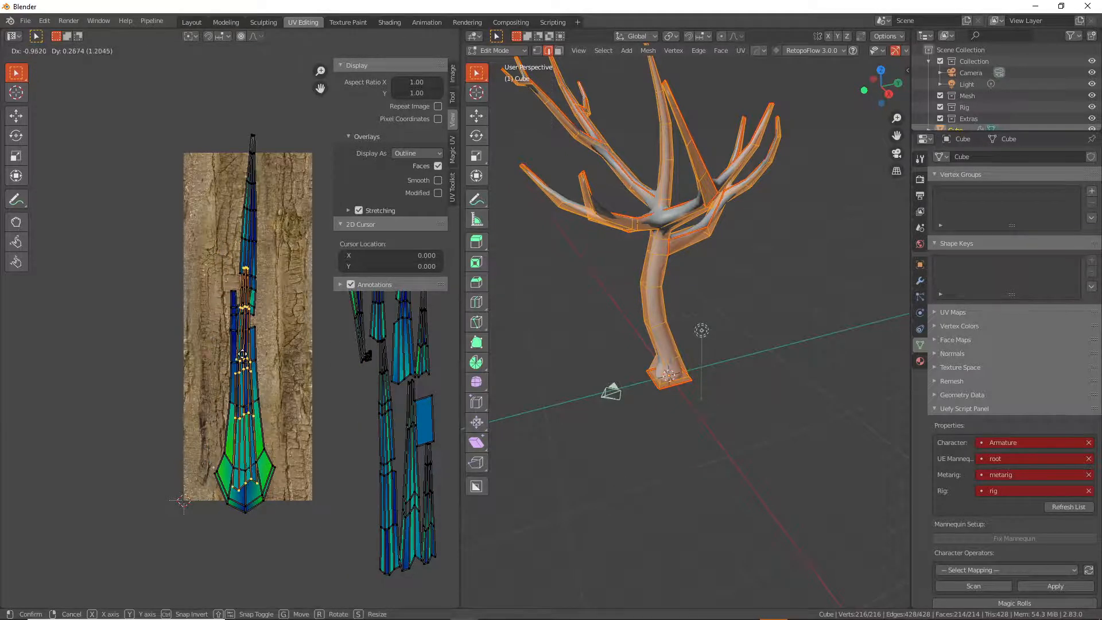
click(244, 348)
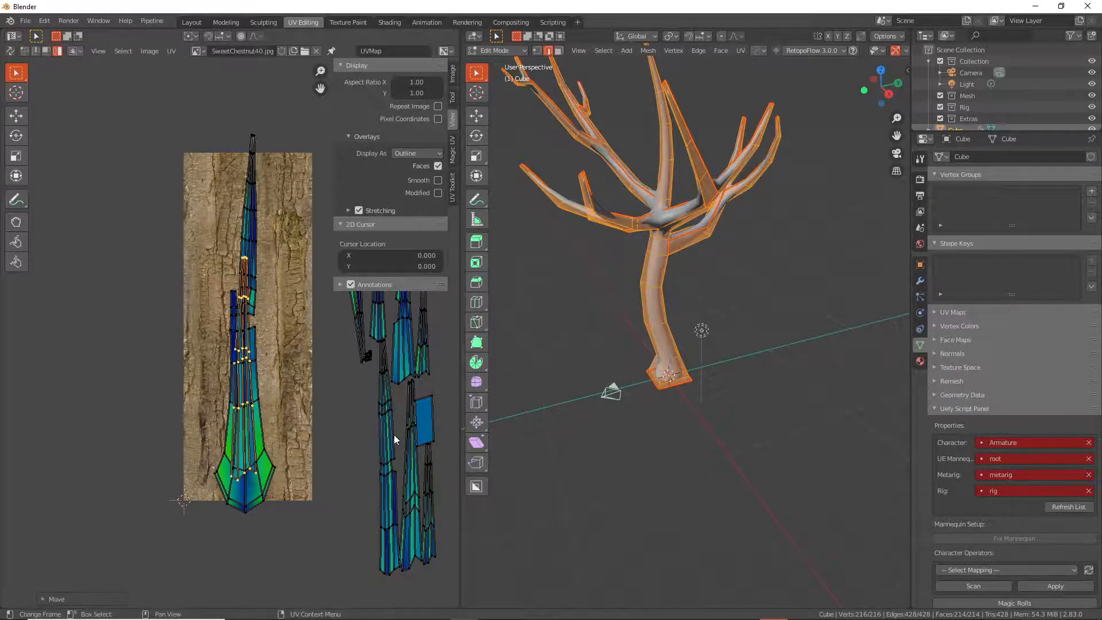
key(l)
key(g)
click(251, 317)
key(n)
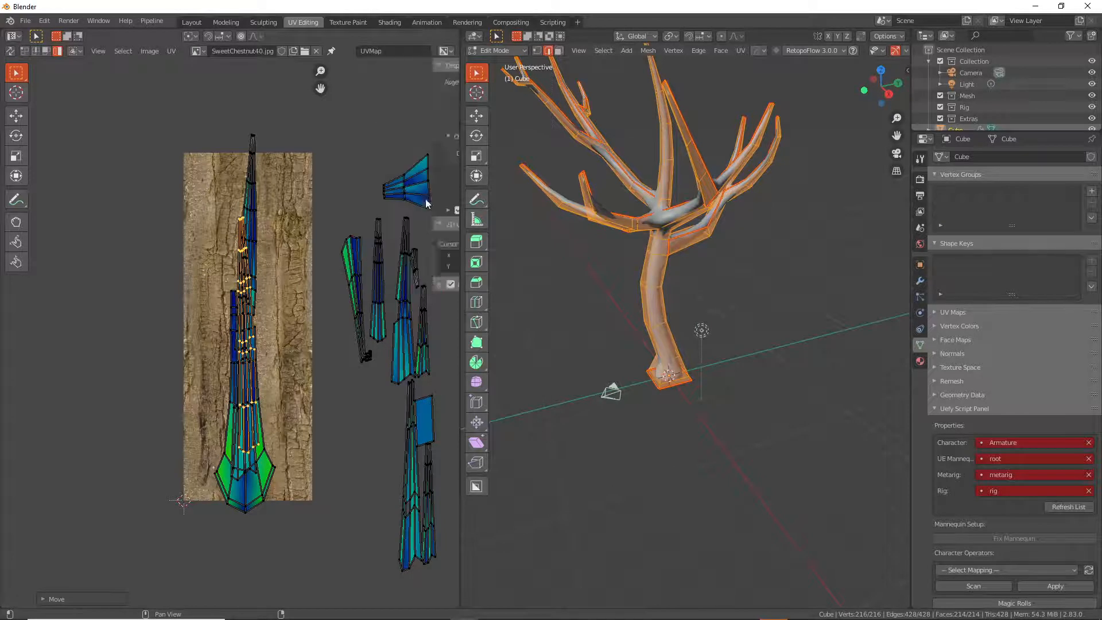
Rotate the slanted branch island upright and move it over the trunk island on the bark image
key(l)
key(r)
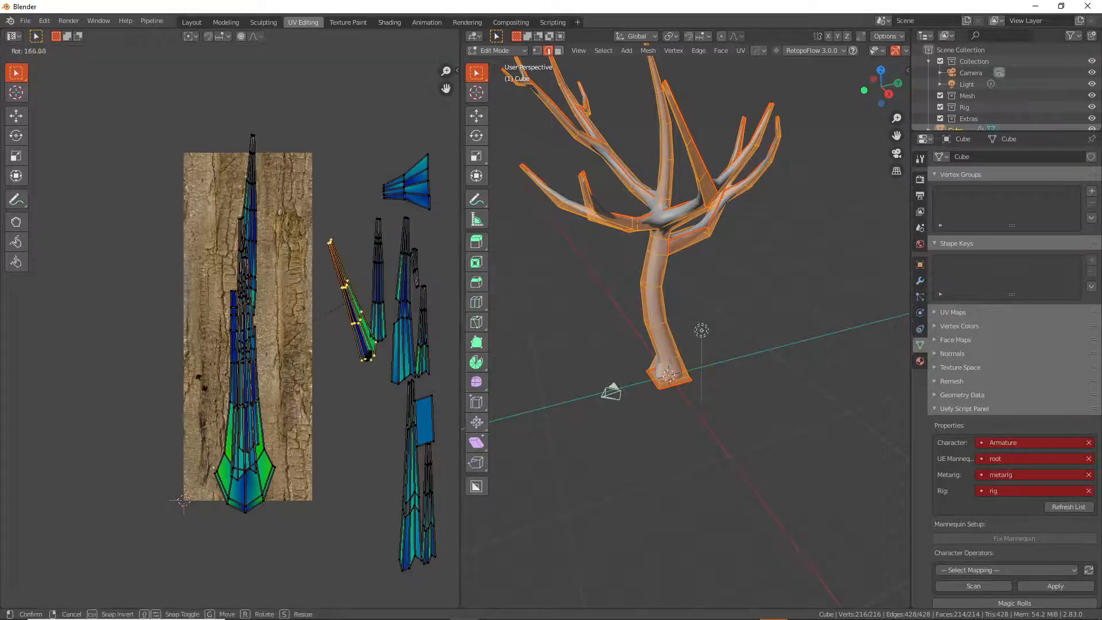
click(222, 328)
key(g)
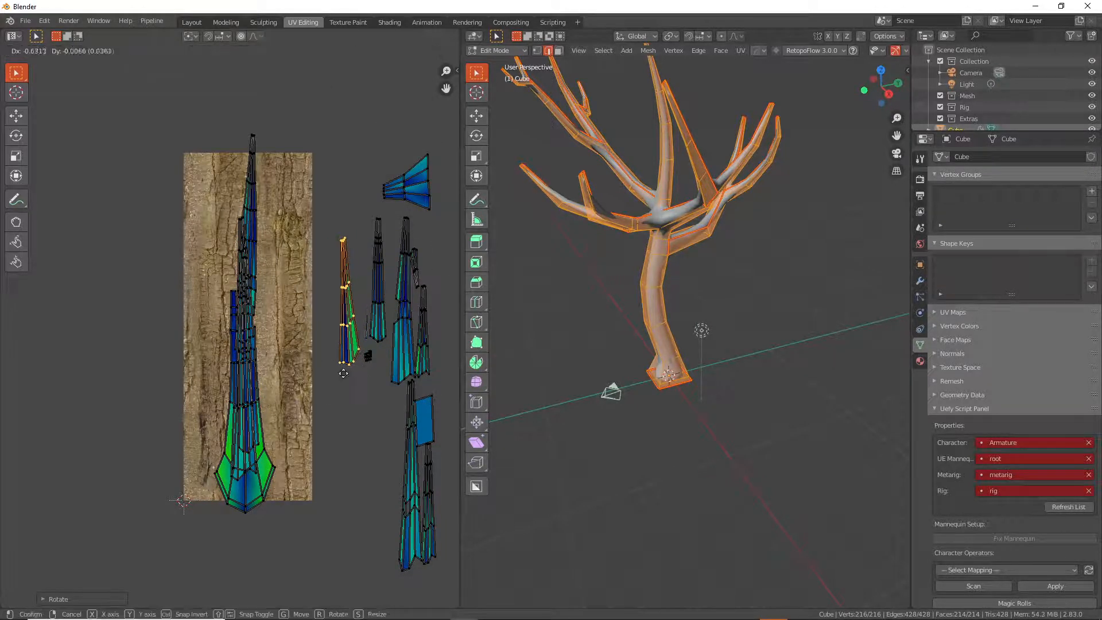
click(246, 363)
Move the two tall upright branch islands nearest the bark image onto the stacked islands
key(l)
key(g)
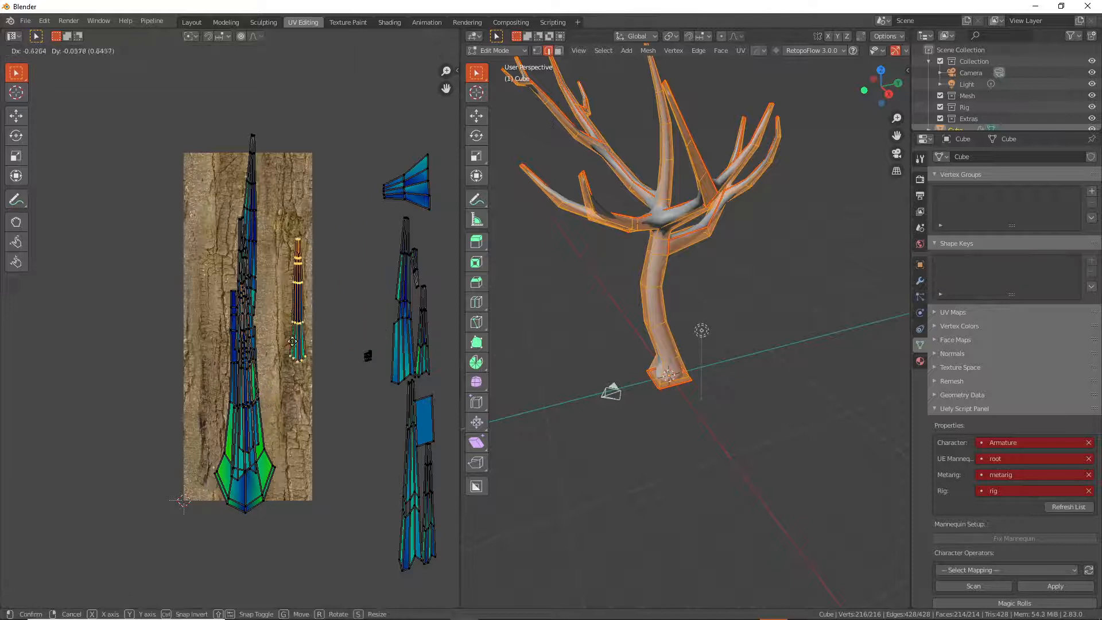
click(359, 346)
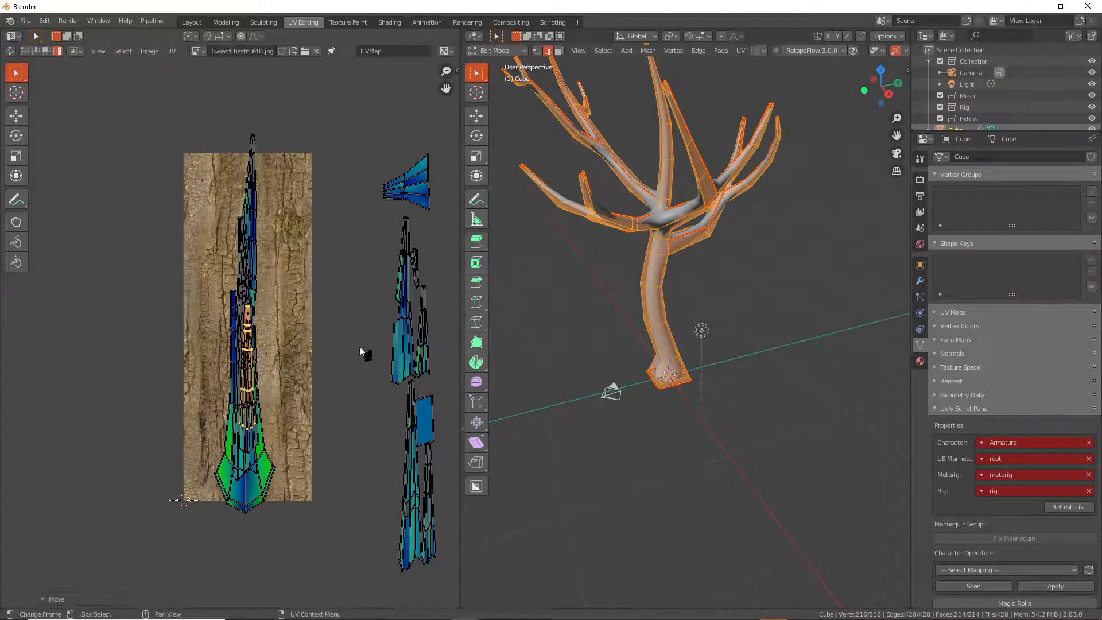
key(l)
key(g)
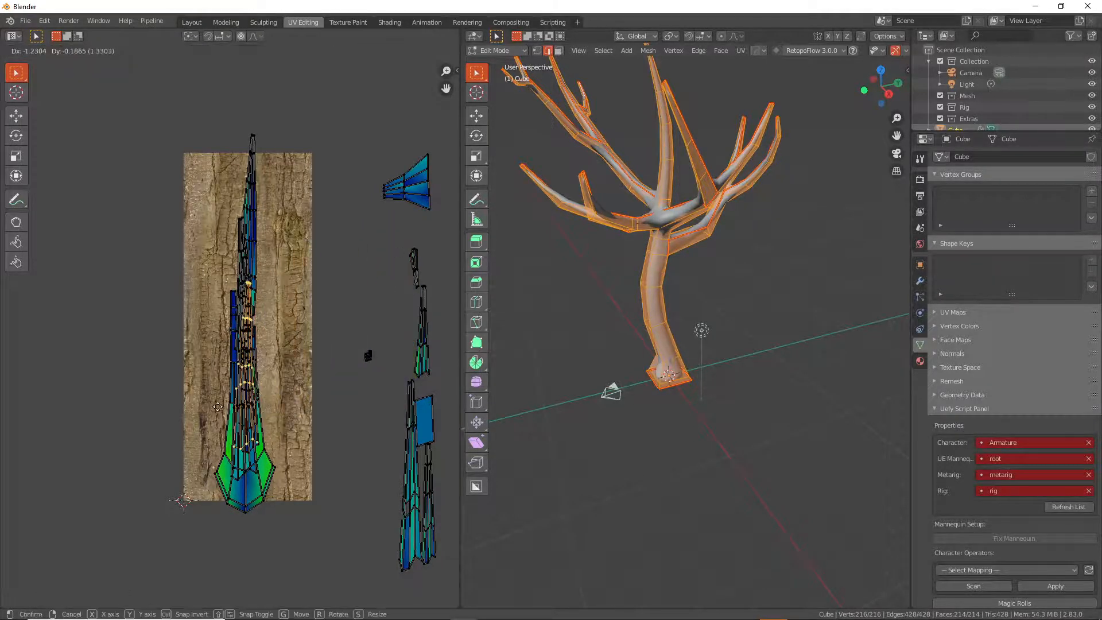
click(376, 334)
Turn the small narrow island so its wide end faces down and place it on the stacked islands
key(l)
key(r)
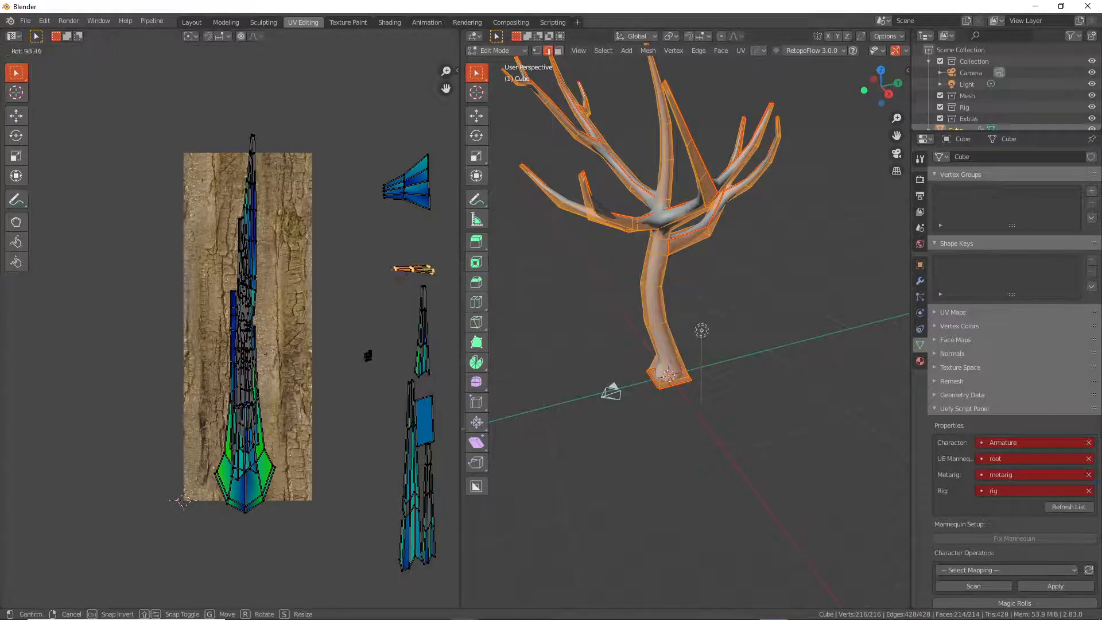
click(373, 195)
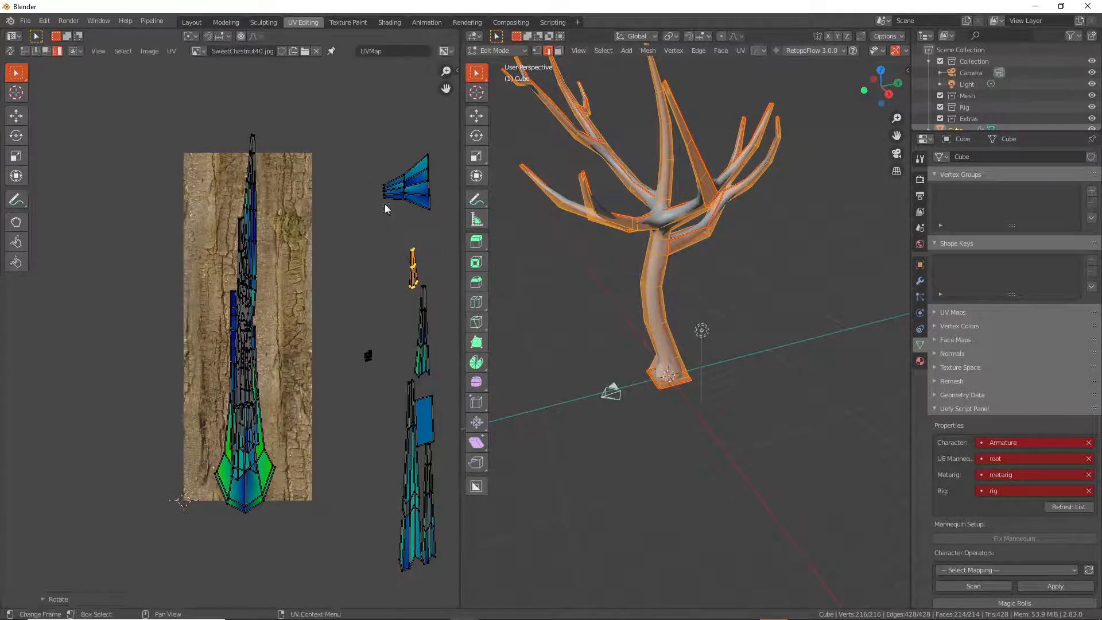
key(g)
click(224, 310)
Move the three remaining long branch islands onto the stack at the middle of the bark image
key(l)
key(g)
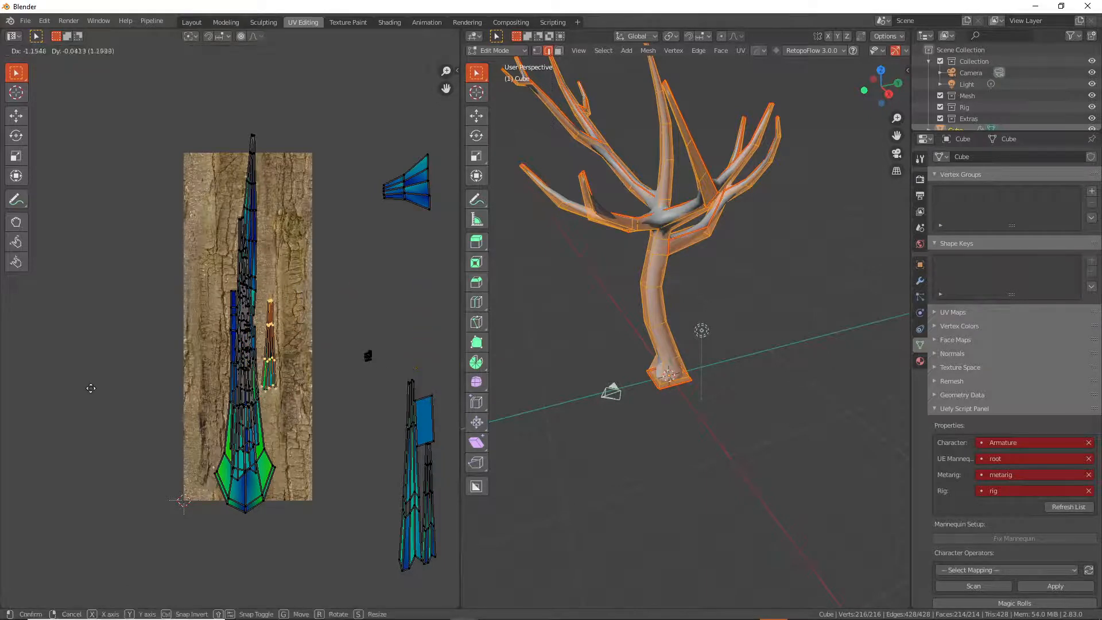
click(249, 380)
click(412, 509)
key(g)
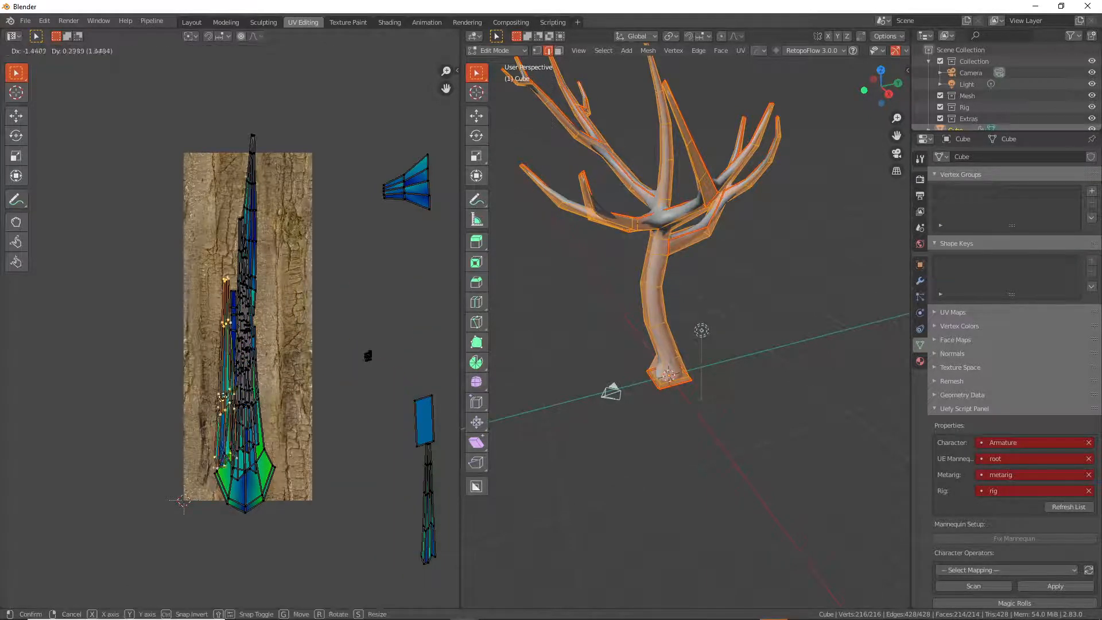
click(246, 385)
click(426, 488)
key(g)
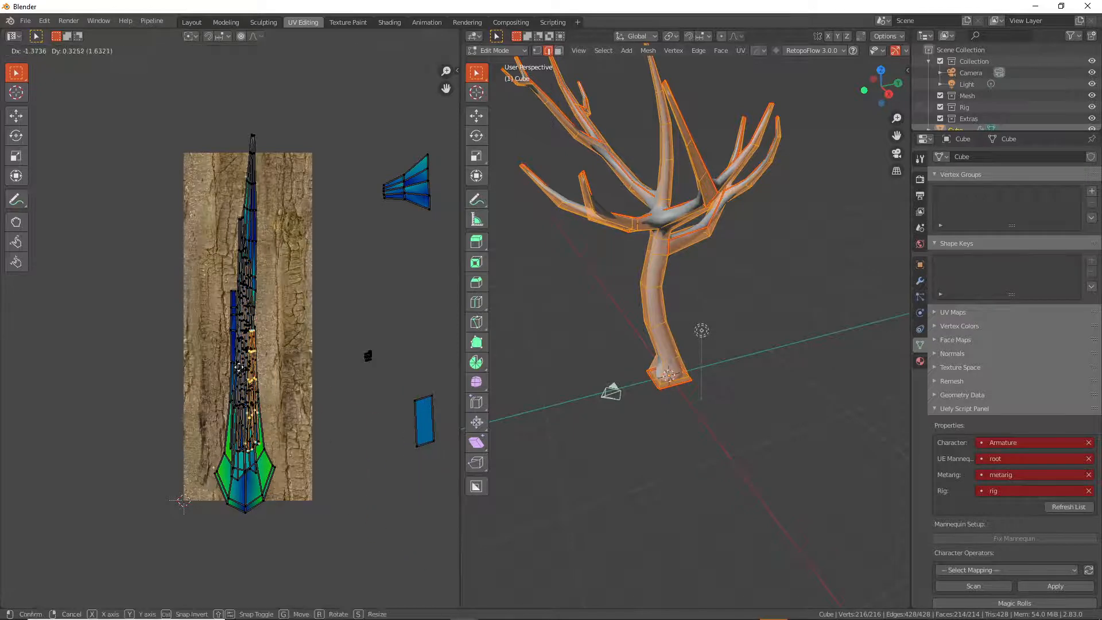
click(245, 373)
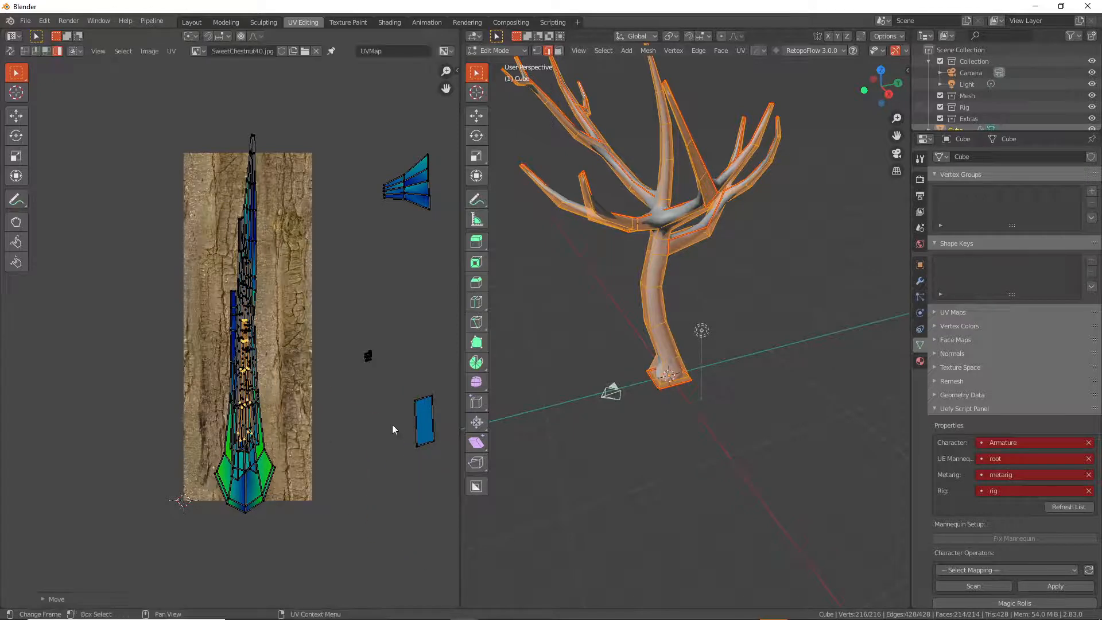
Rotate the fan-shaped island about 90 degrees so it flares downward and place it over the lower trunk islands
click(416, 192)
key(r)
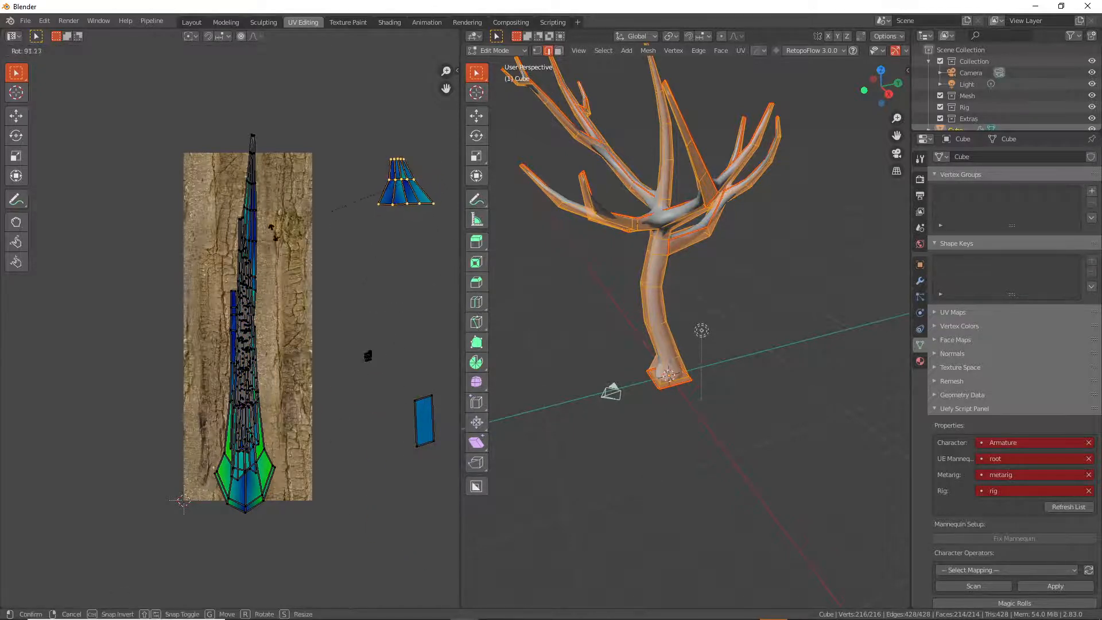
click(358, 254)
key(g)
click(247, 464)
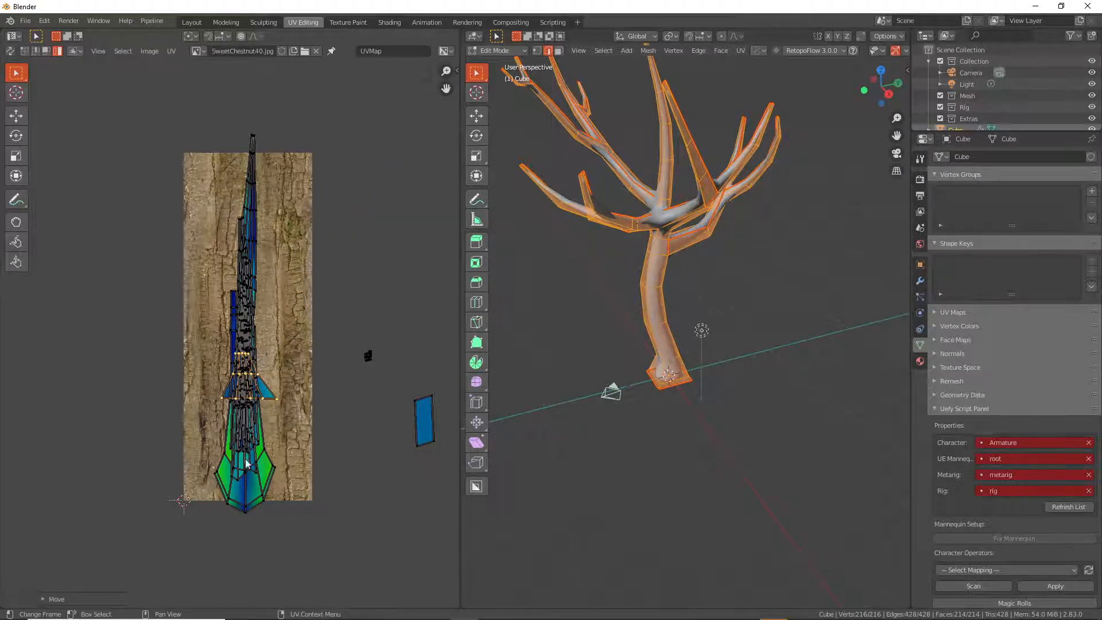
Select all UV islands, scale them up well beyond the bark image, and show the tree in Material Preview shading
key(a)
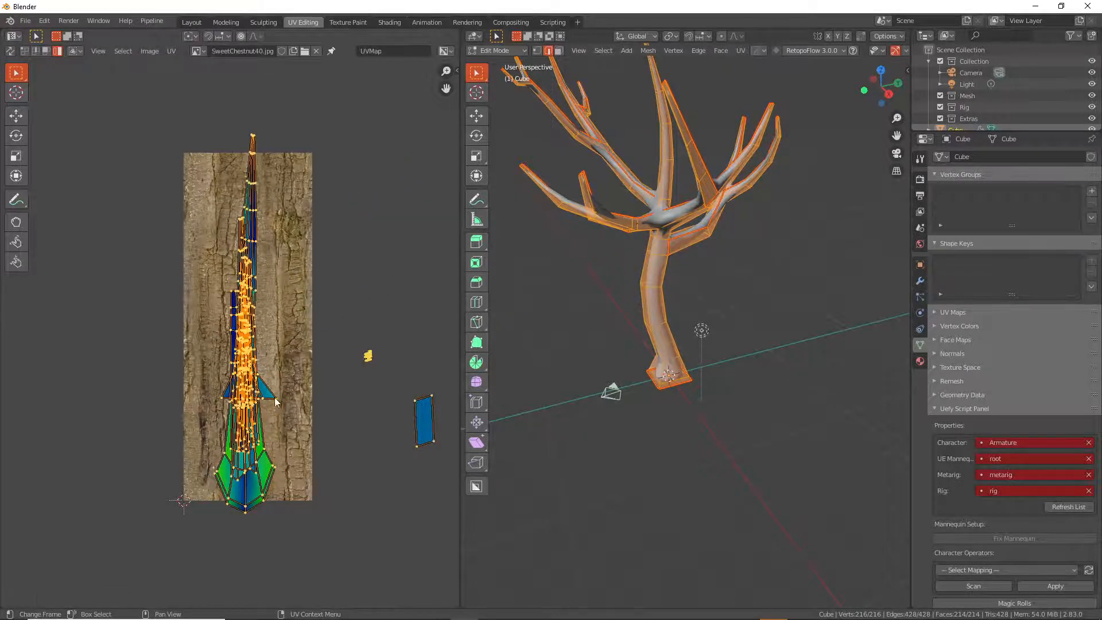
key(s)
click(409, 376)
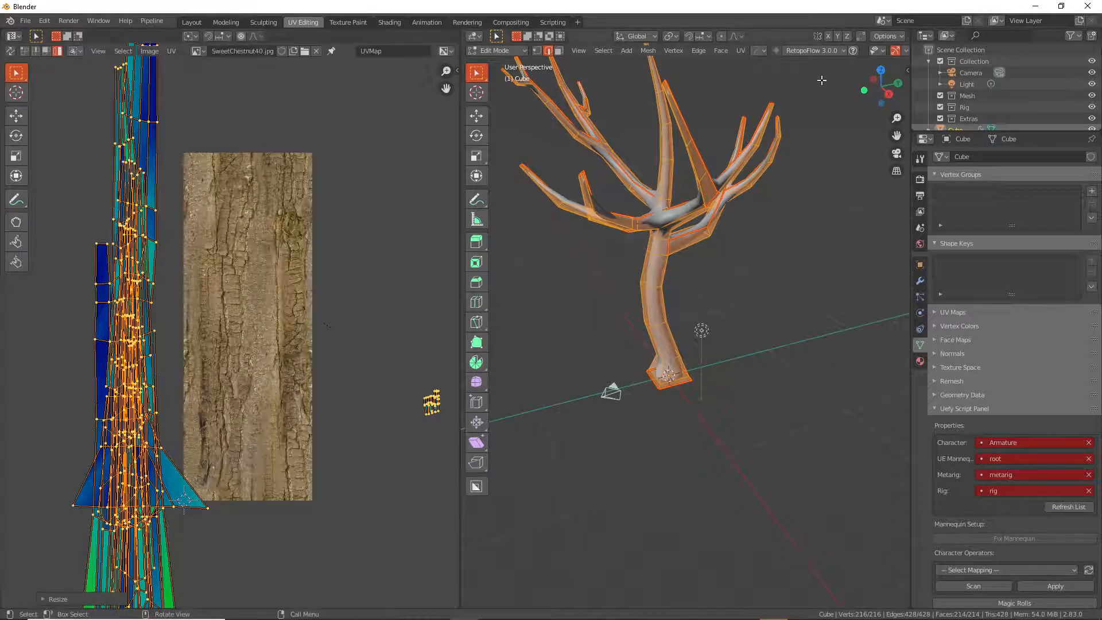
scroll(867, 51, down, 5)
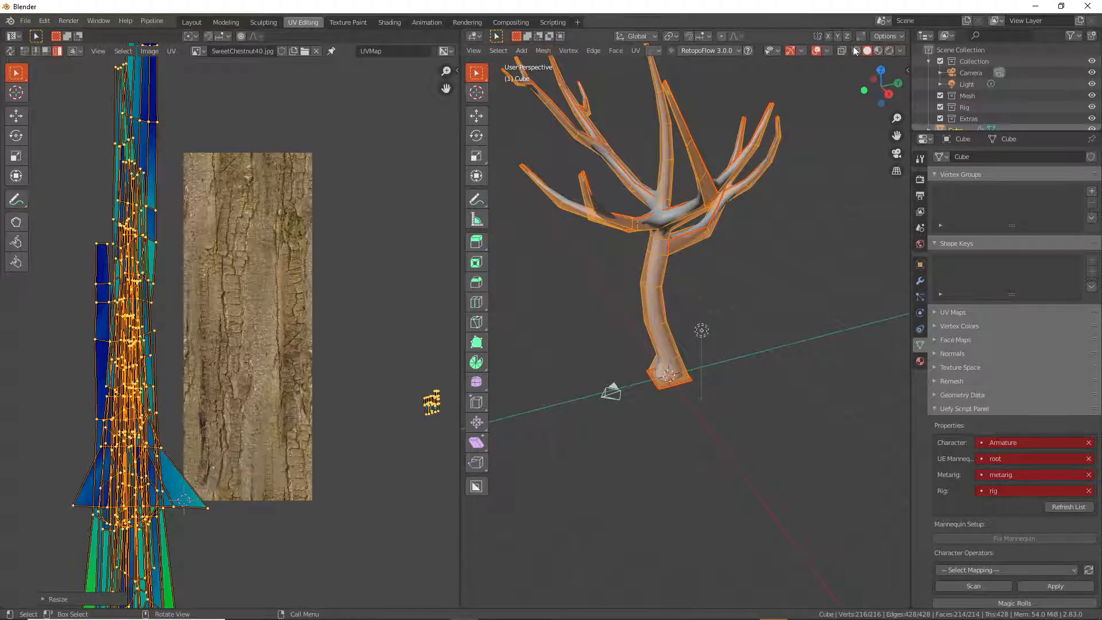
click(878, 51)
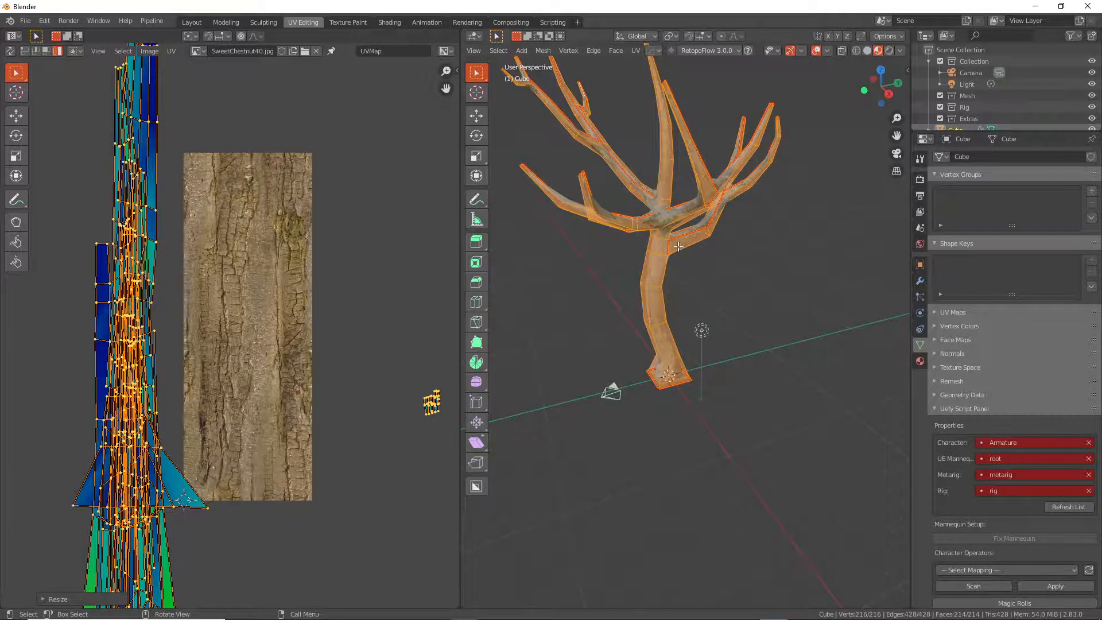
scroll(677, 246, up, 5)
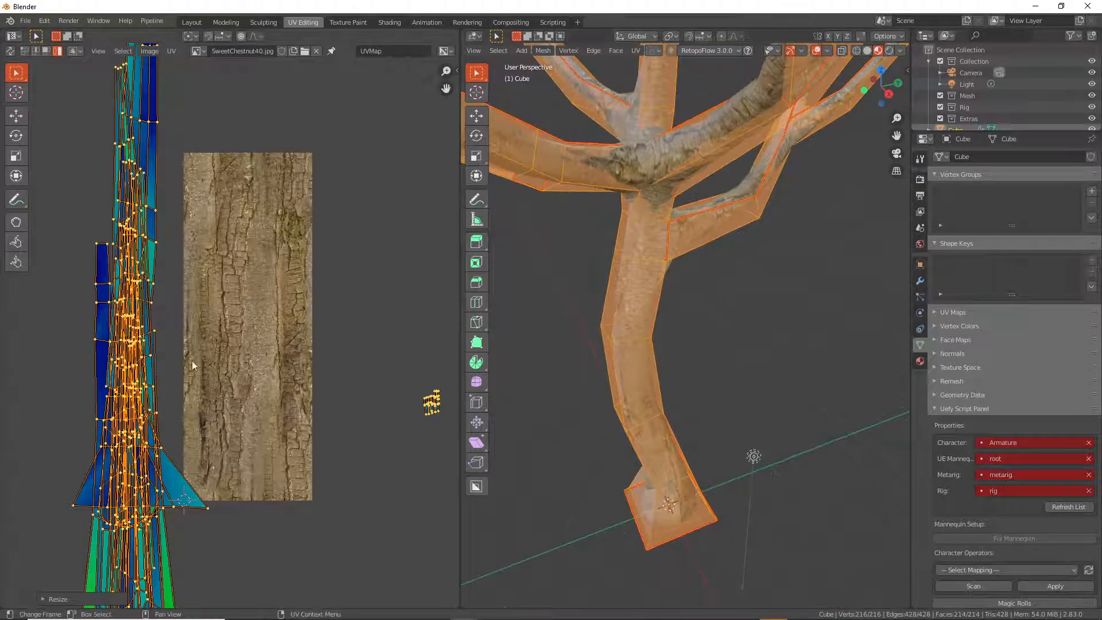
Scale all UV islands down to about 0.8, then widen them along X by about 1.79
key(s)
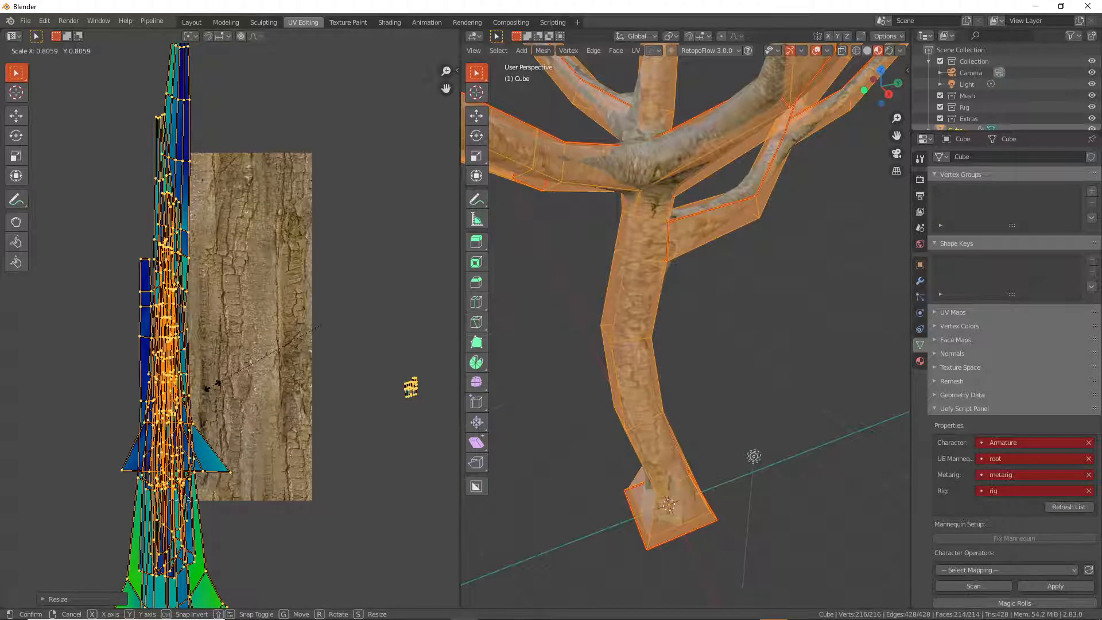
click(214, 391)
key(s)
key(x)
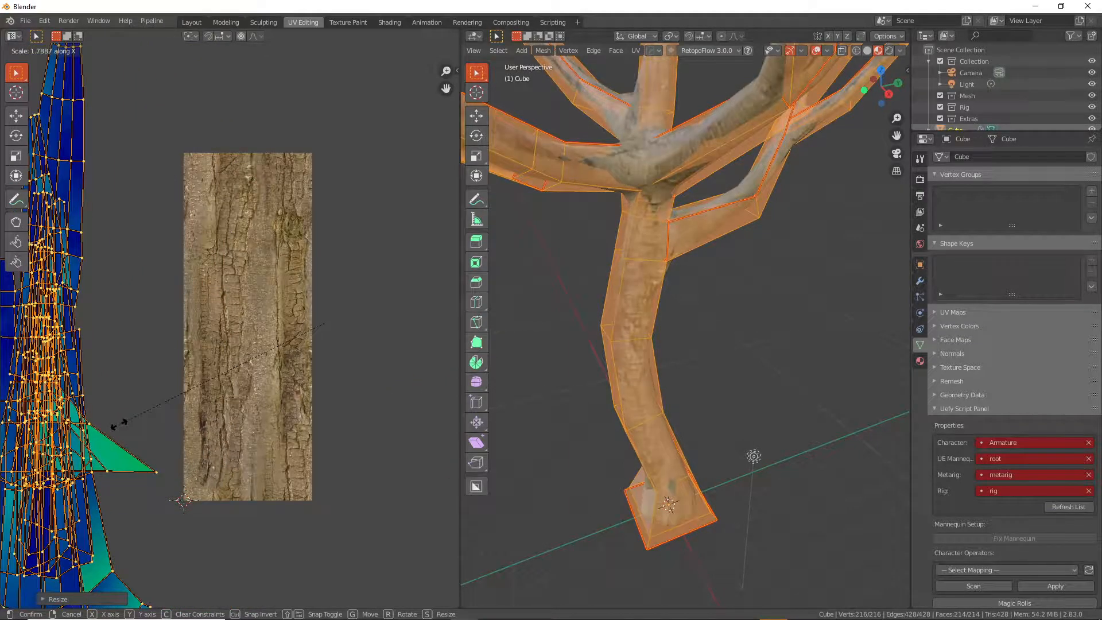
click(119, 425)
Examine the rescaled bark texture around the whole tree, using Material Preview shading in the Layout workspace as well
middle_drag(524, 436, 597, 390)
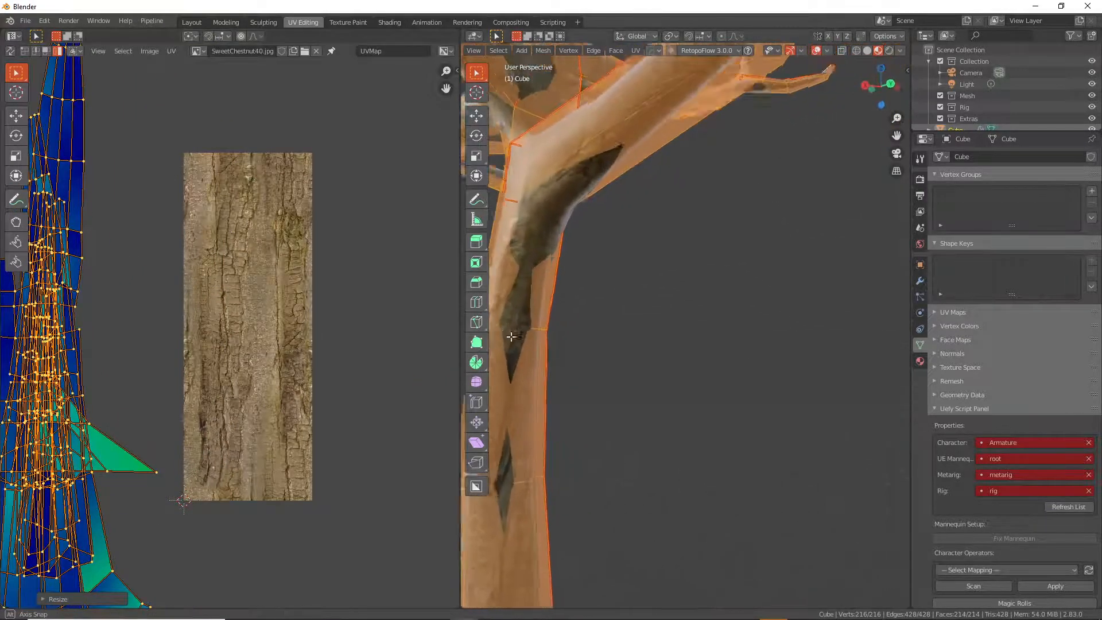
scroll(614, 377, down, 5)
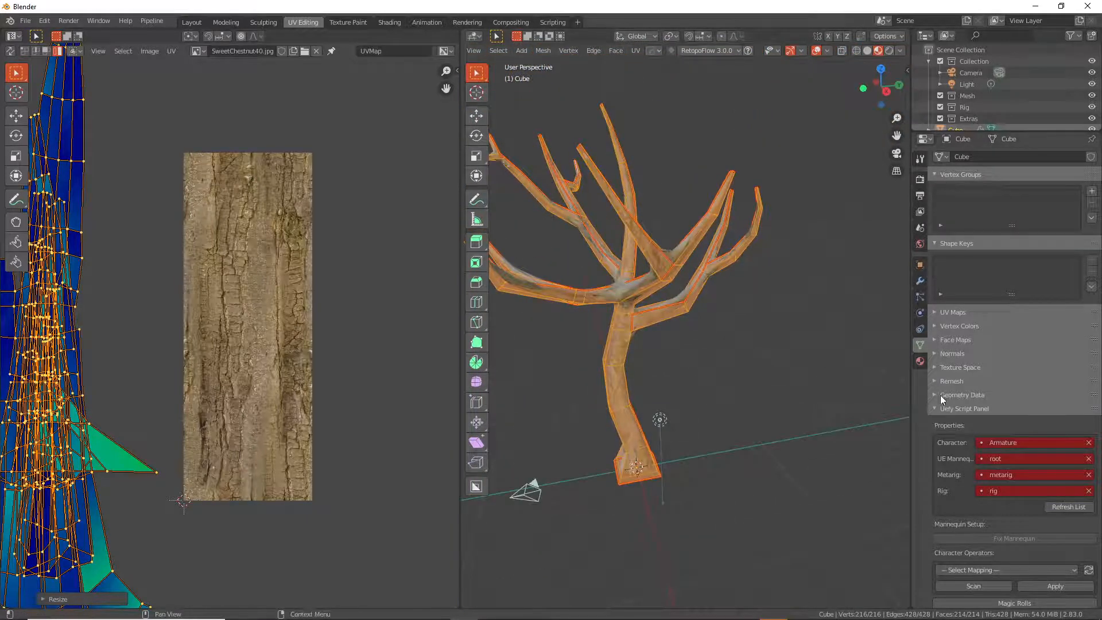
click(192, 23)
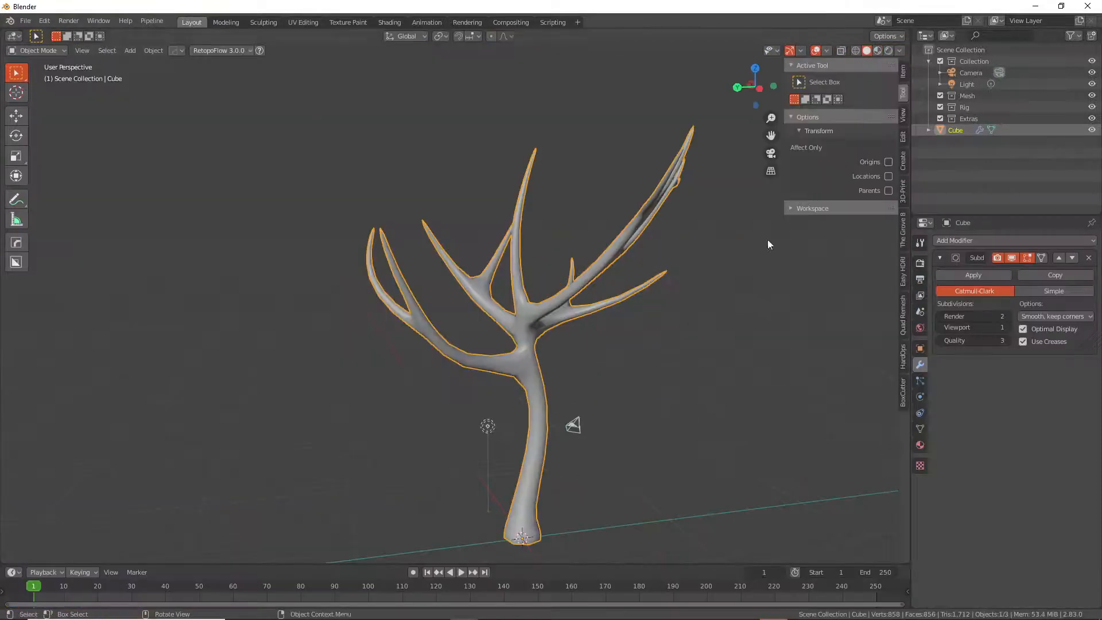
click(877, 50)
mouse_move(579, 327)
middle_down()
mouse_move(609, 348)
mouse_move(566, 356)
mouse_move(641, 351)
mouse_move(556, 385)
middle_up()
scroll(563, 373, up, 4)
scroll(641, 351, down, 3)
scroll(556, 384, down, 2)
scroll(497, 370, down, 1)
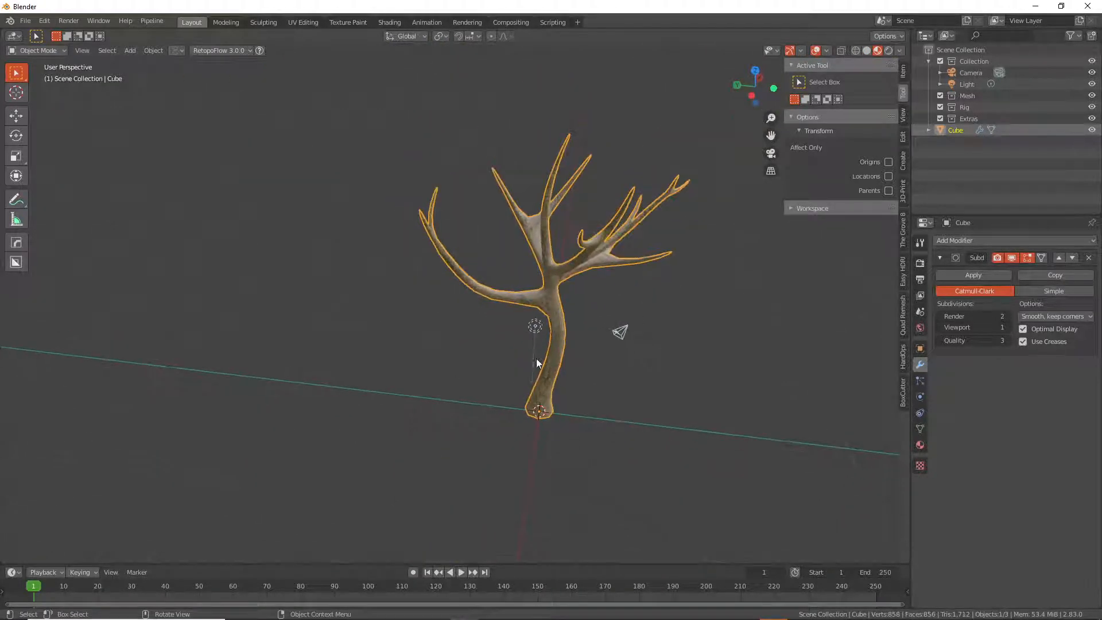
In the Shading workspace, duplicate the bark Image Texture node below the original and open its image file browser
click(388, 22)
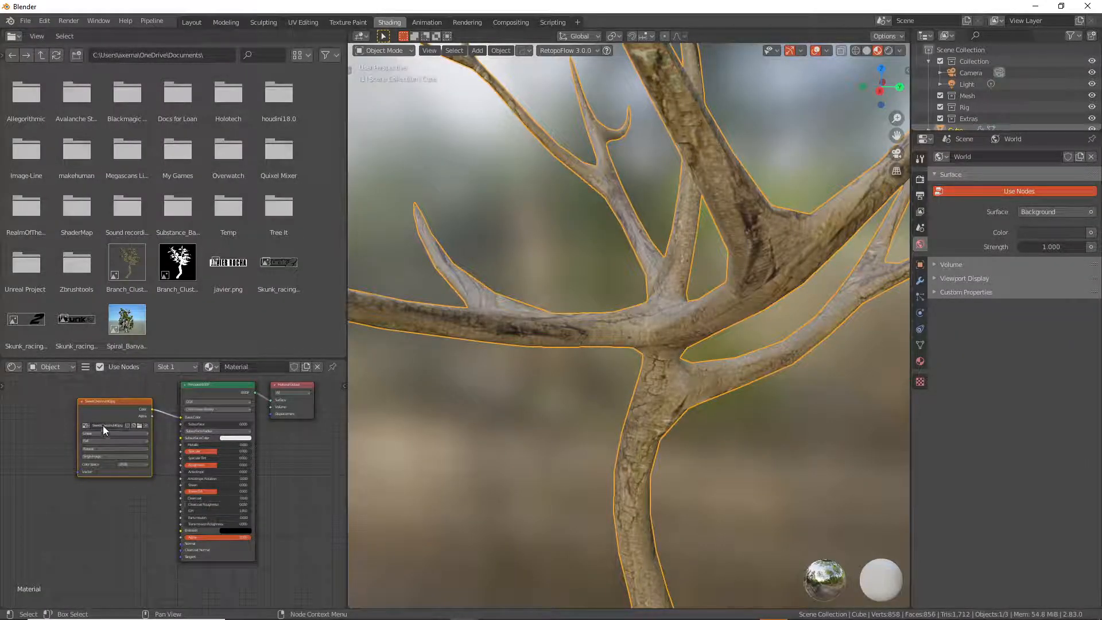
click(134, 395)
click(129, 410)
key(shift+d)
click(115, 524)
click(127, 529)
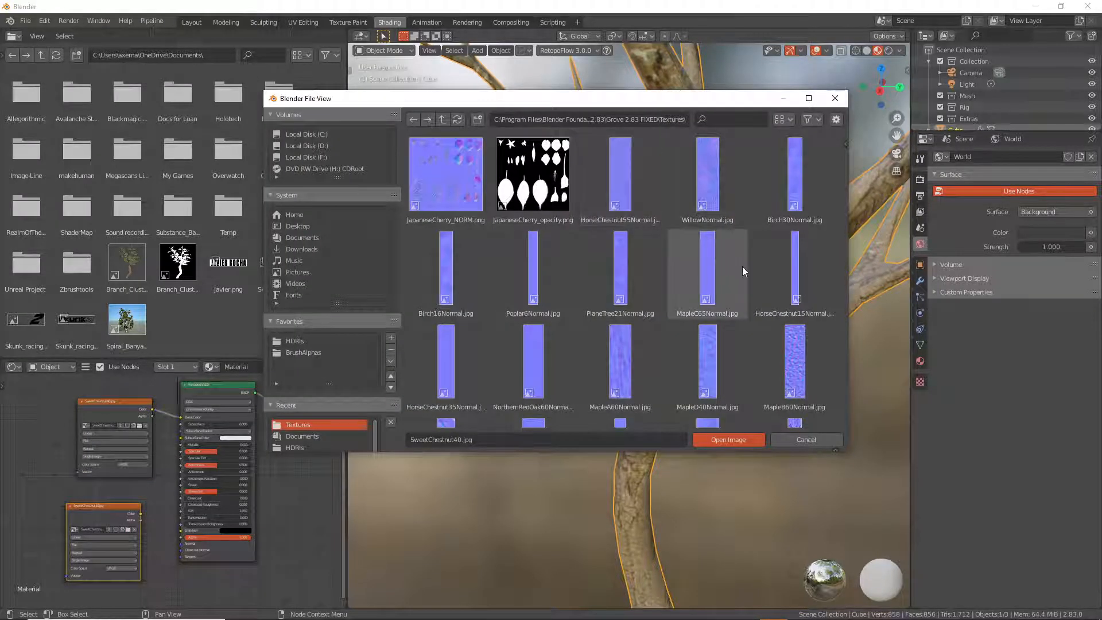
Filter the texture files by "swe" and open SweetChestnut40.jpg in the duplicated Image Texture node
click(743, 120)
text(s)
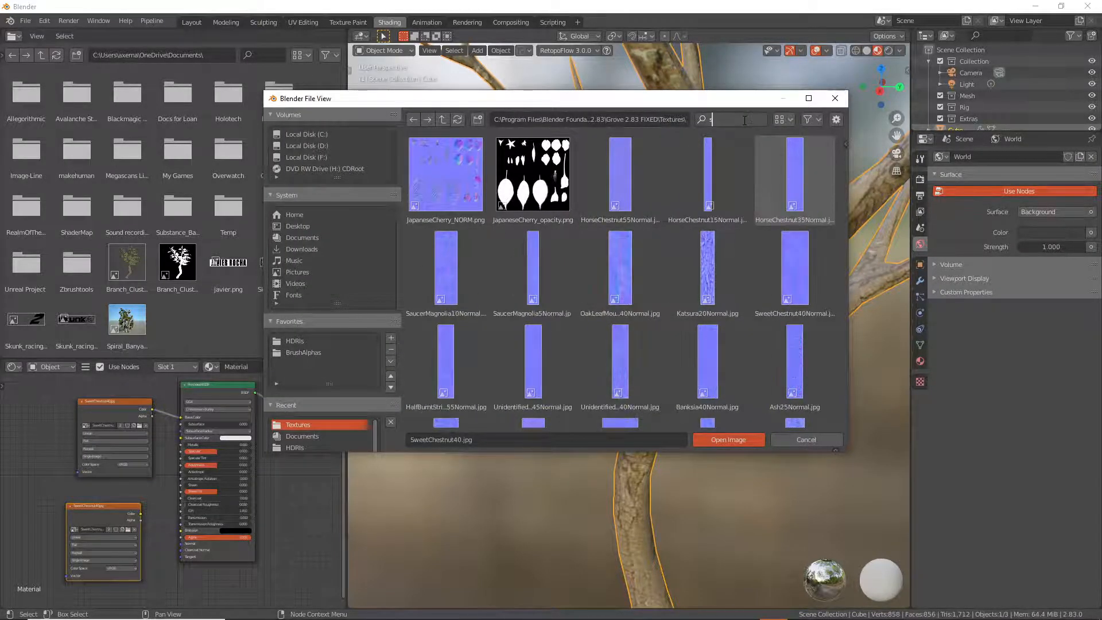
text(we)
key(Return)
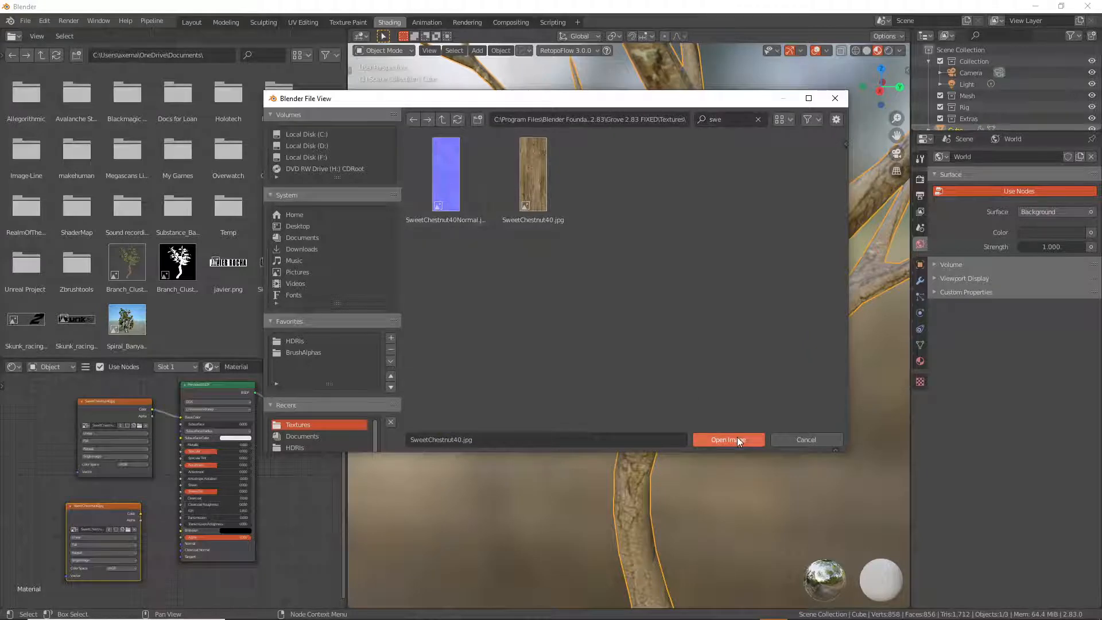
click(729, 439)
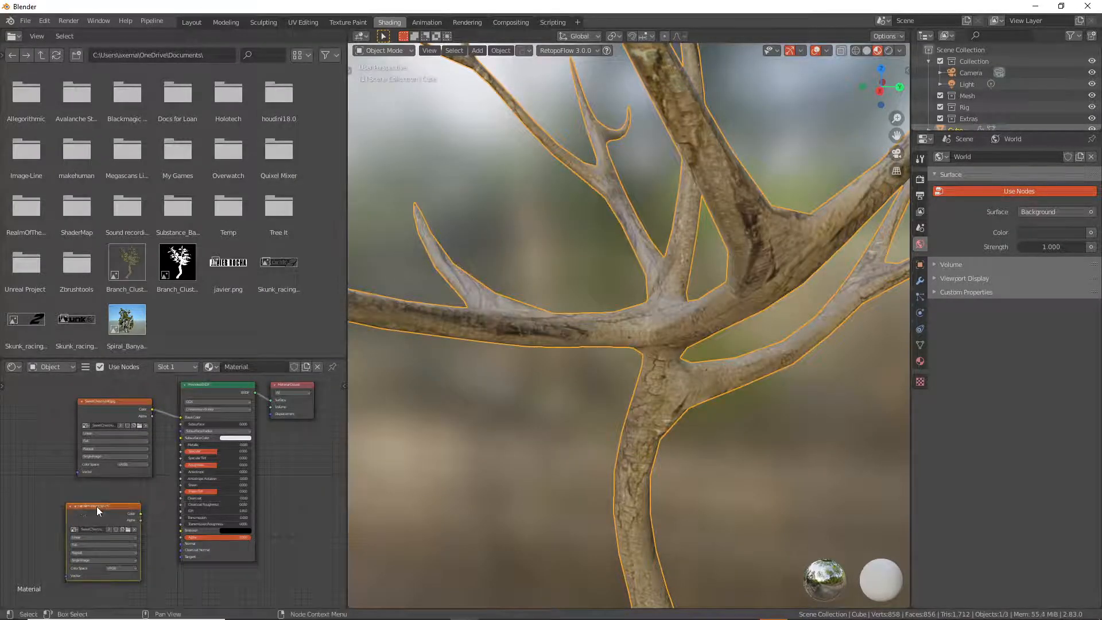
Add a Normal Map node and wire the lower Image Texture's color through it into the Principled BSDF's Normal input
drag(97, 506, 54, 506)
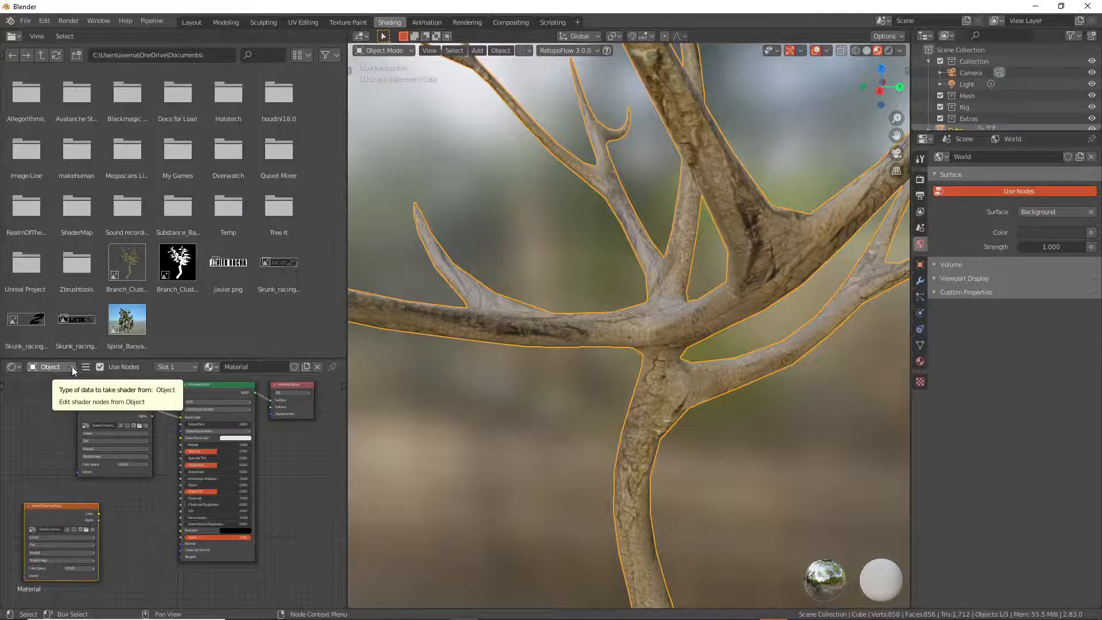
key(shift+a)
mouse_move(139, 506)
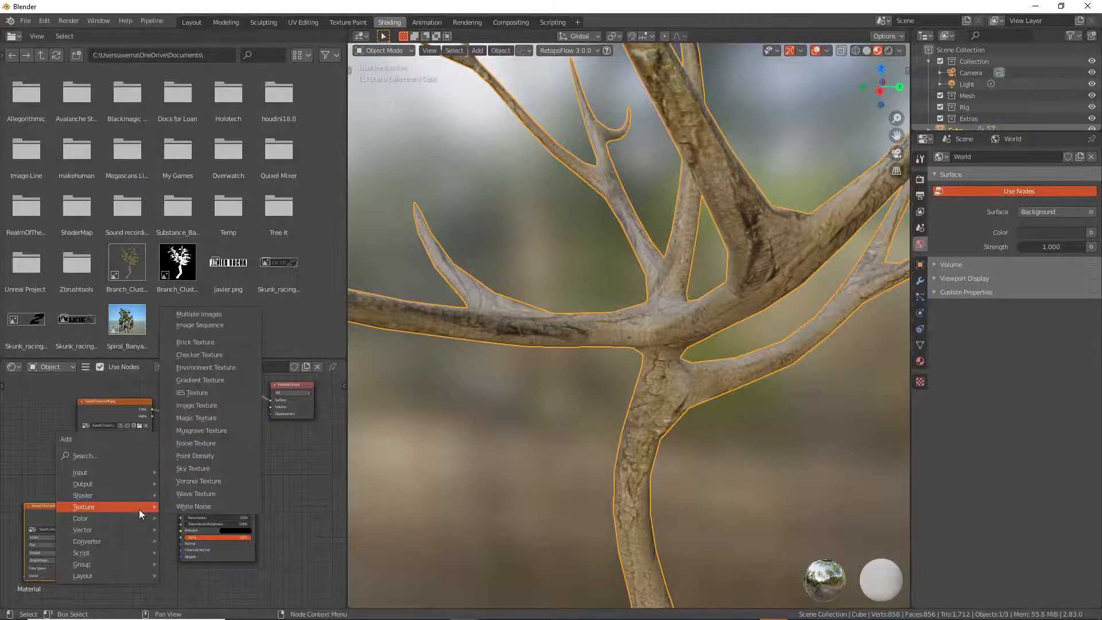
mouse_move(134, 530)
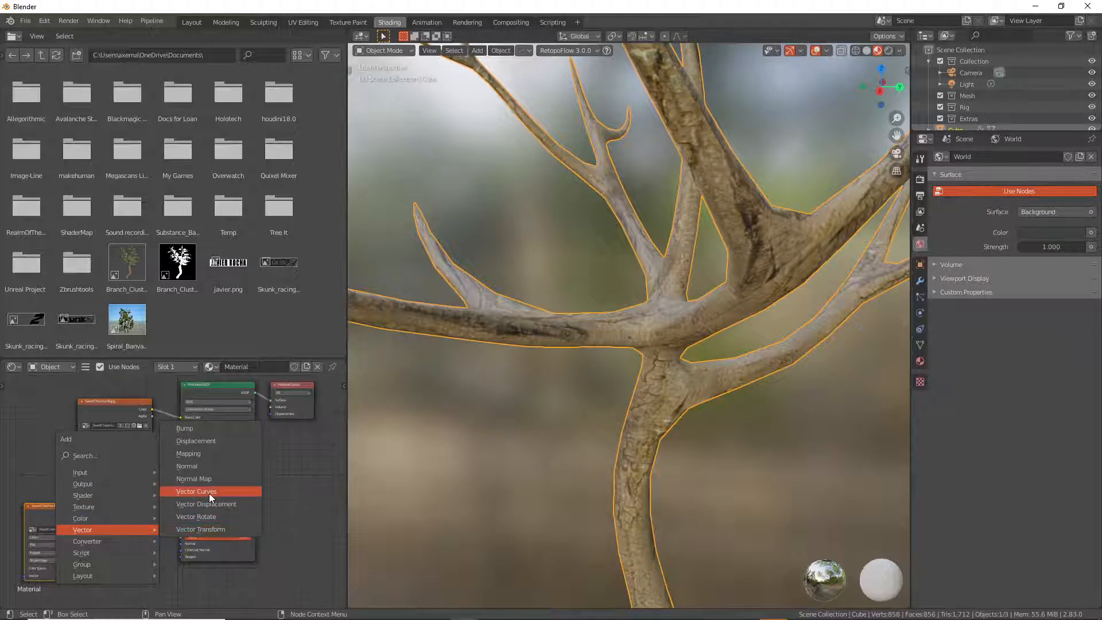
click(205, 478)
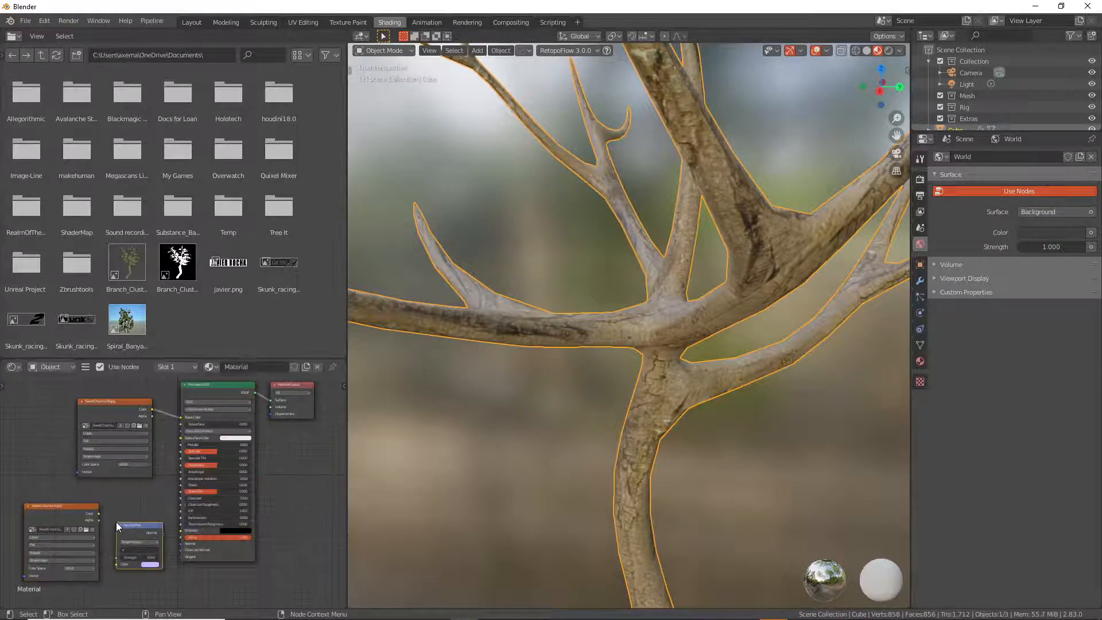
drag(162, 533, 182, 543)
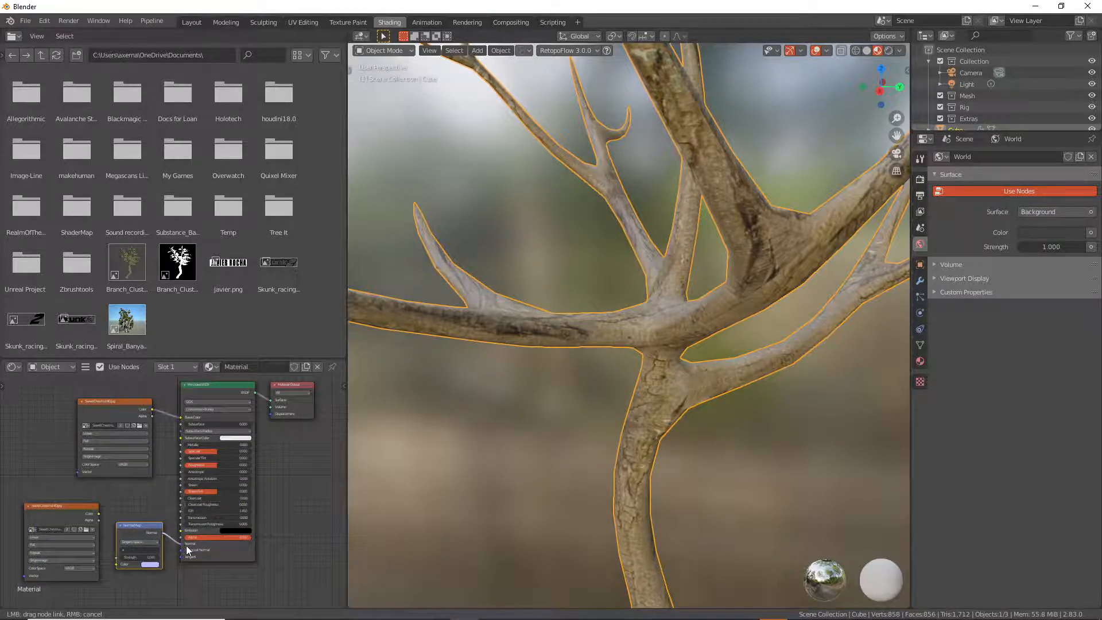
drag(98, 513, 118, 564)
Set the lower Image Texture node's color space to Non-Color and check the bark on the tree
click(89, 568)
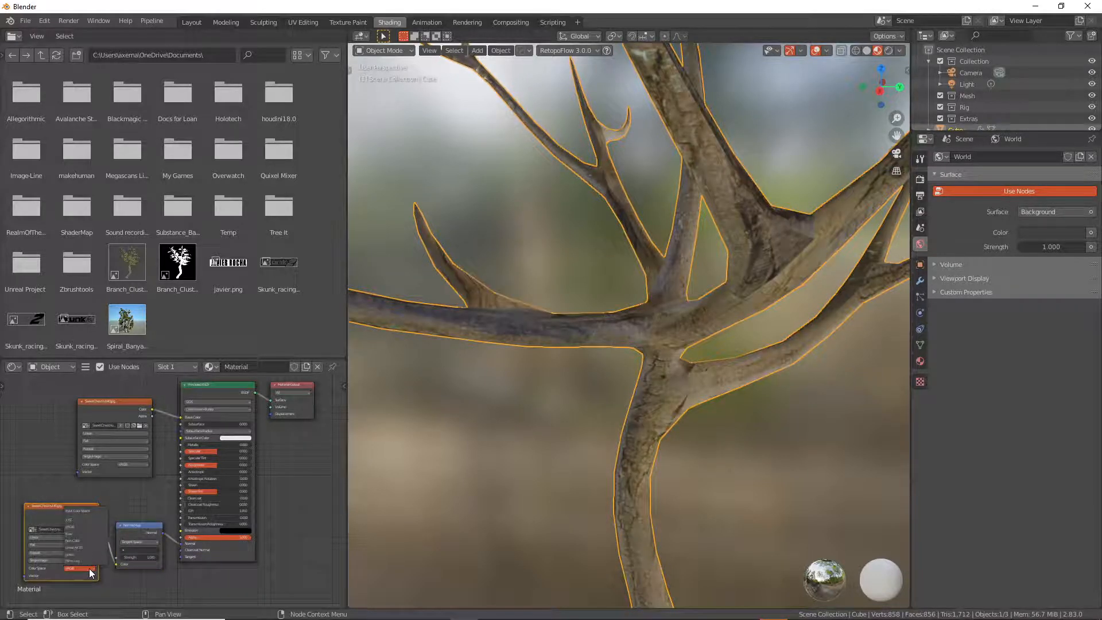
click(75, 541)
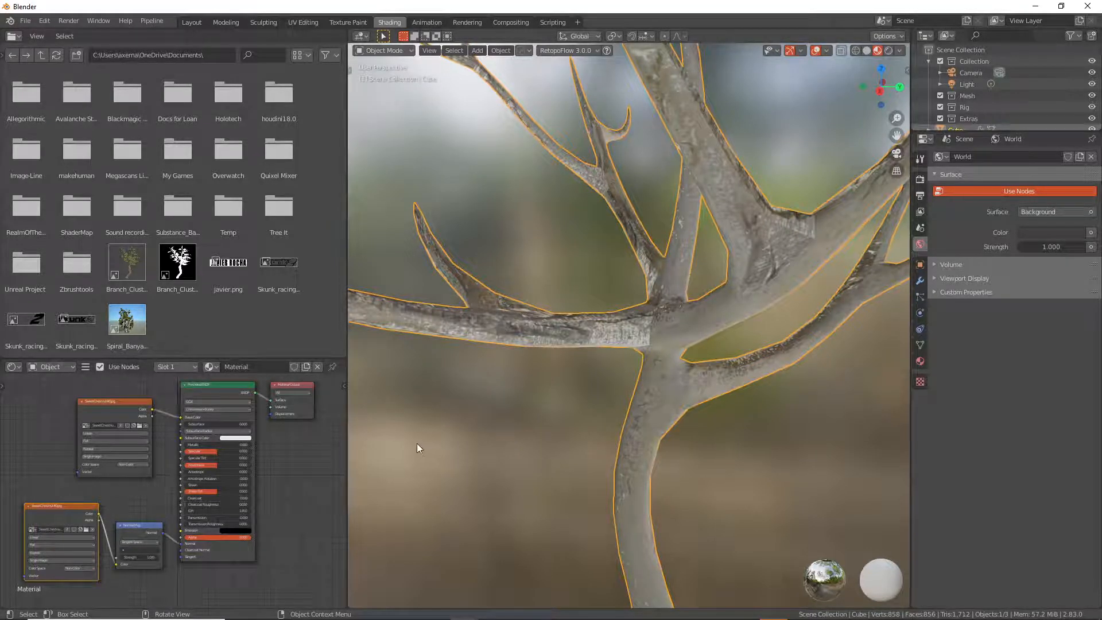
mouse_move(566, 407)
middle_down()
mouse_move(653, 375)
mouse_move(772, 394)
mouse_move(584, 394)
middle_up()
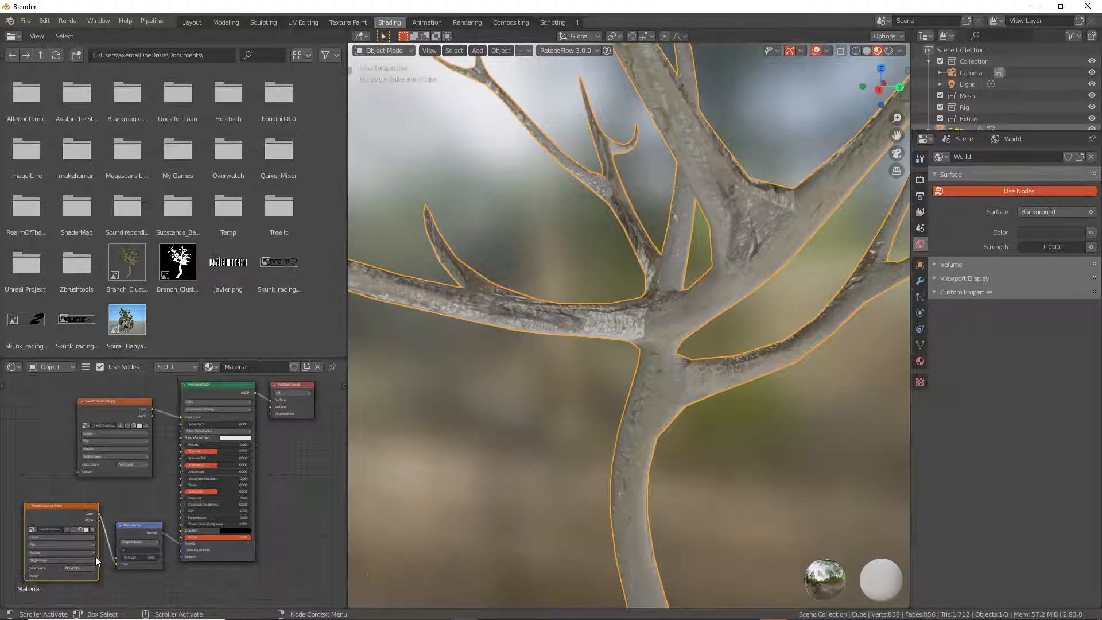
Replace the lower node's image with the SweetChestnut normal map and inspect the tree from several sides
click(84, 529)
double_click(638, 179)
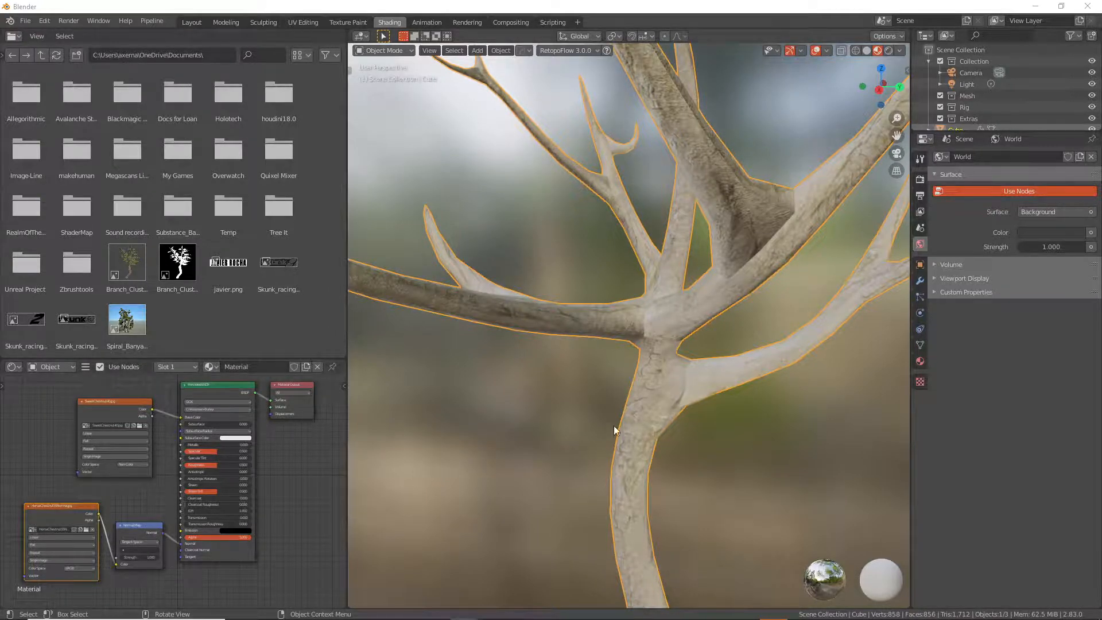
middle_drag(614, 425, 543, 425)
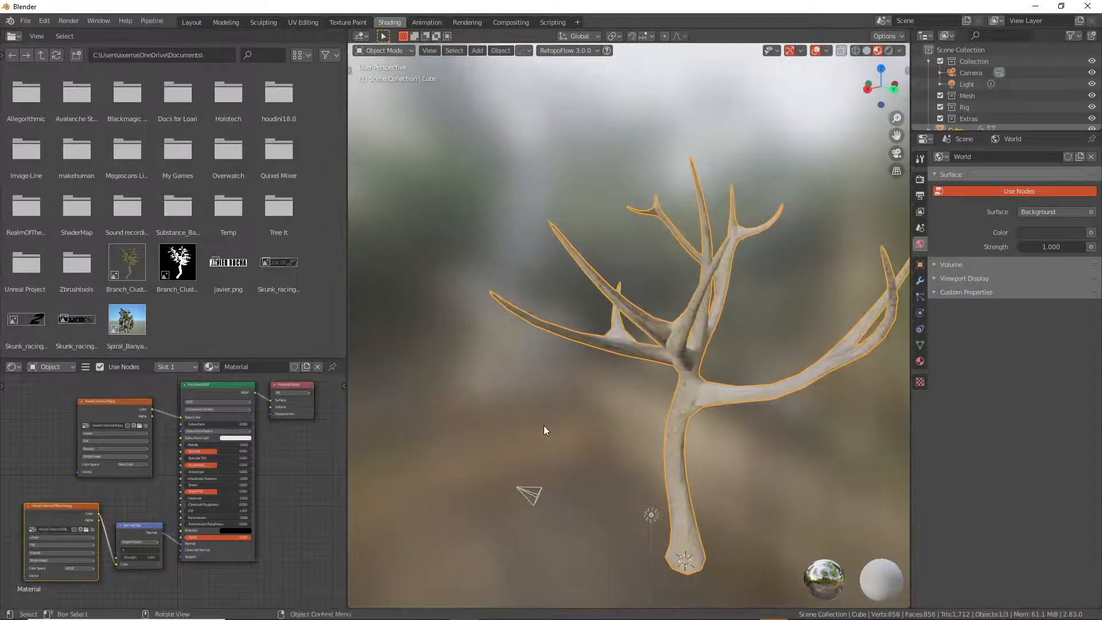
middle_drag(700, 405, 728, 407)
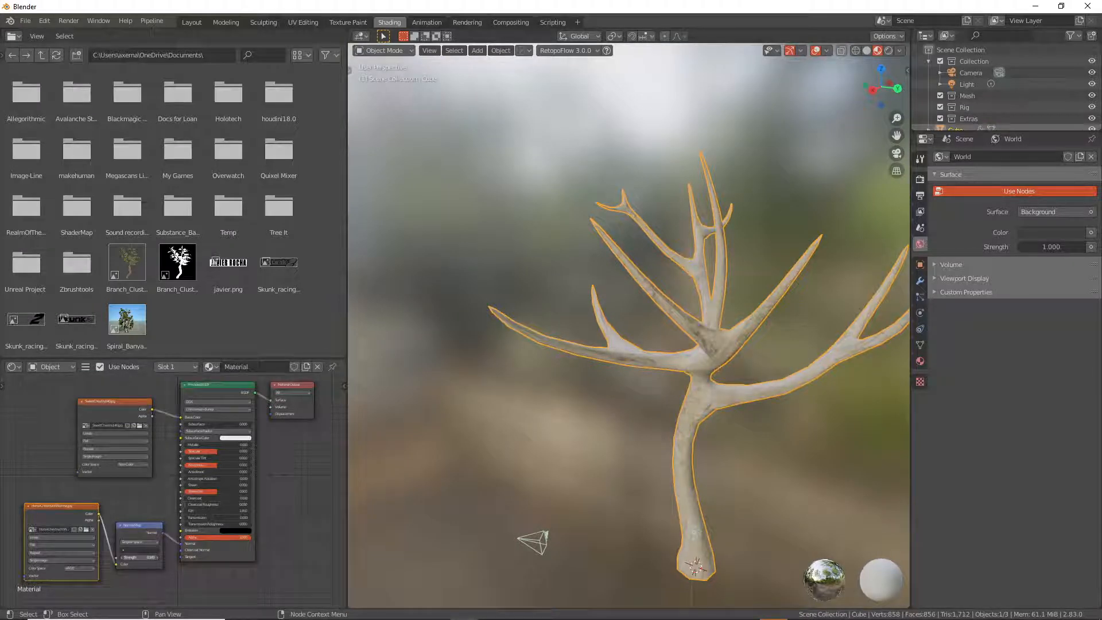
mouse_move(660, 436)
middle_down()
mouse_move(722, 429)
mouse_move(658, 435)
middle_up()
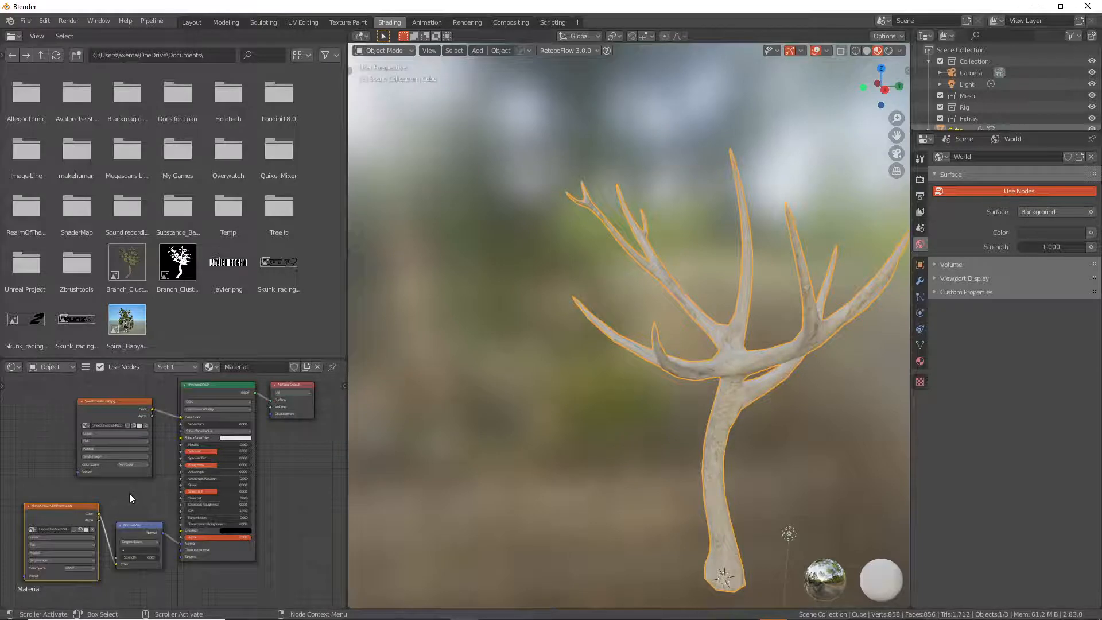
Disconnect the Normal Map node from the Principled BSDF's Normal input and compare the bark close up
click(182, 544)
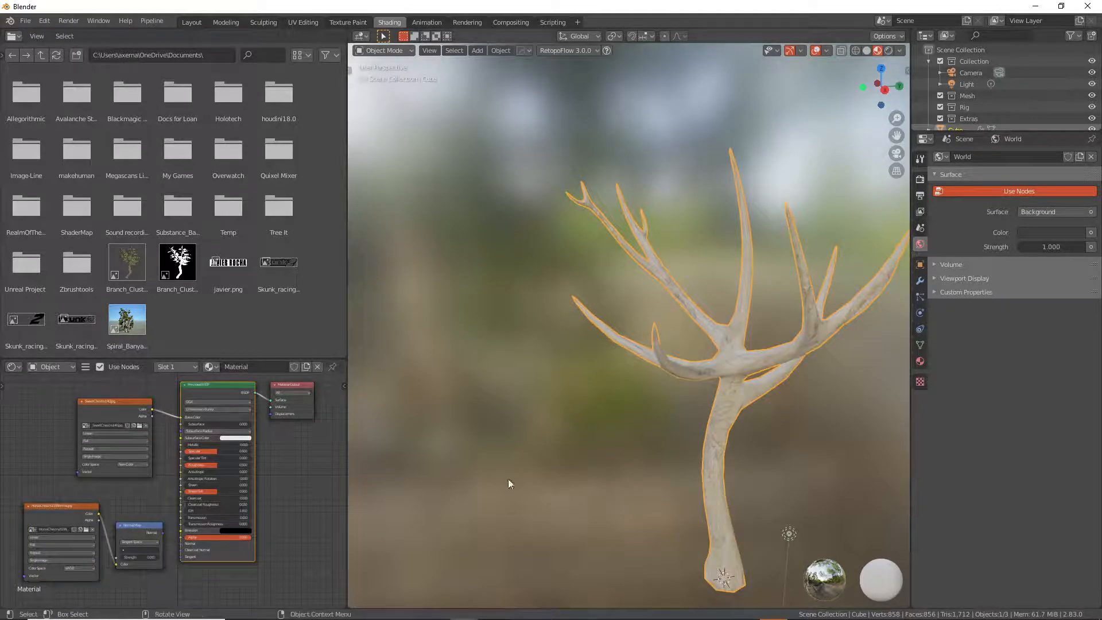
scroll(742, 428, down, 3)
scroll(742, 428, up, 6)
middle_drag(735, 428, 722, 428)
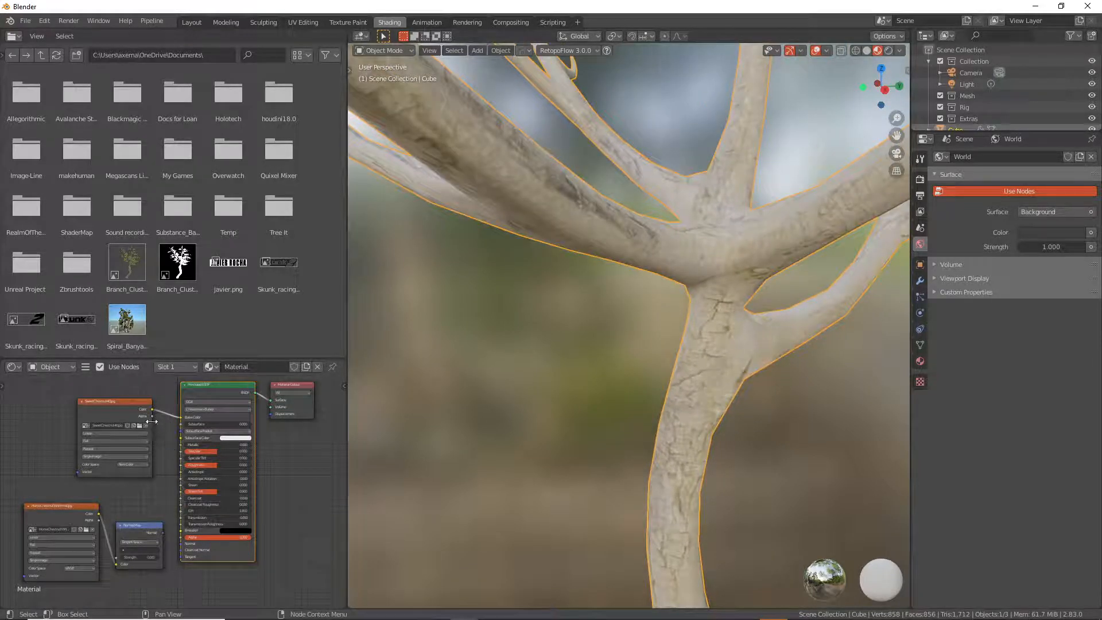
Link the upper bark Image Texture to the Principled BSDF's Subsurface Color and set Subsurface to 0.01
drag(152, 414, 181, 437)
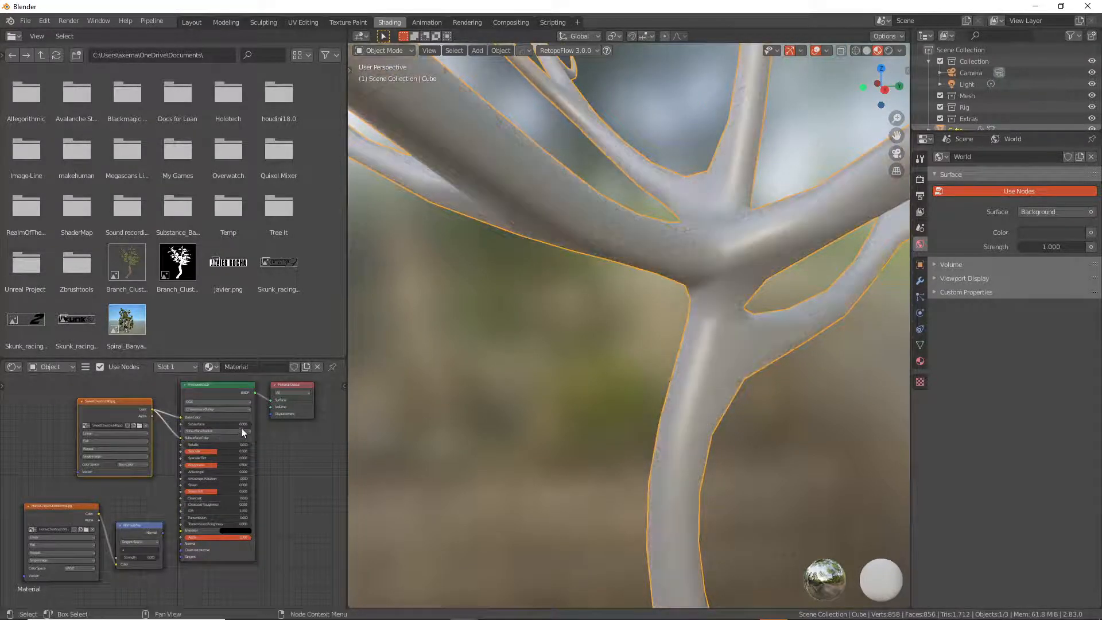
text(0.01)
key(Return)
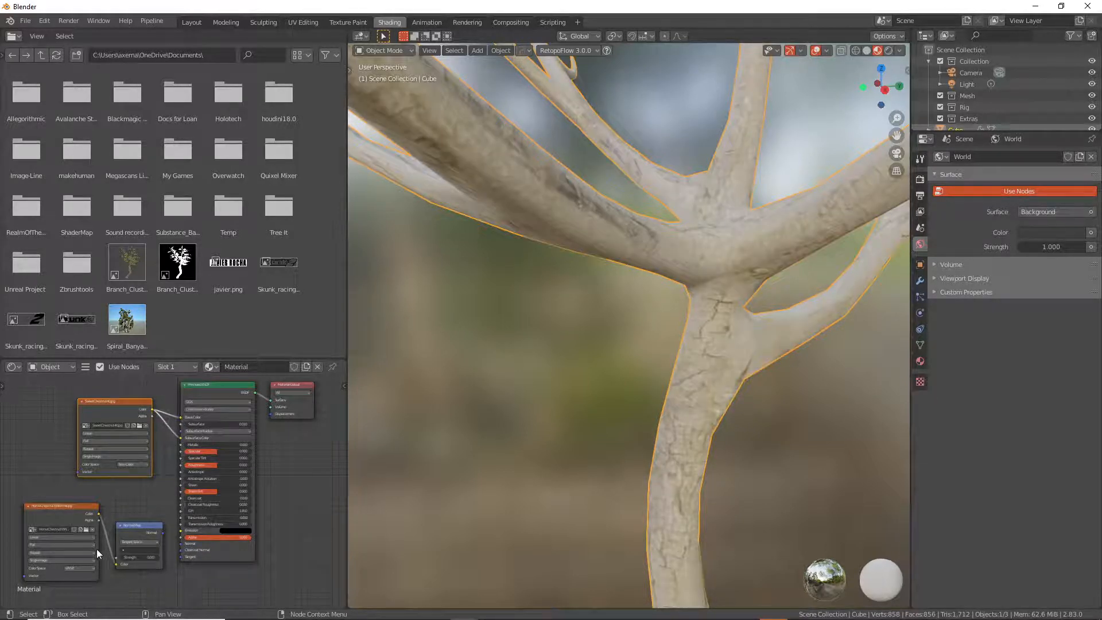
Reconnect the Normal Map node's output to the Principled BSDF's Normal input and check the bark near and far
click(164, 531)
drag(163, 532, 180, 542)
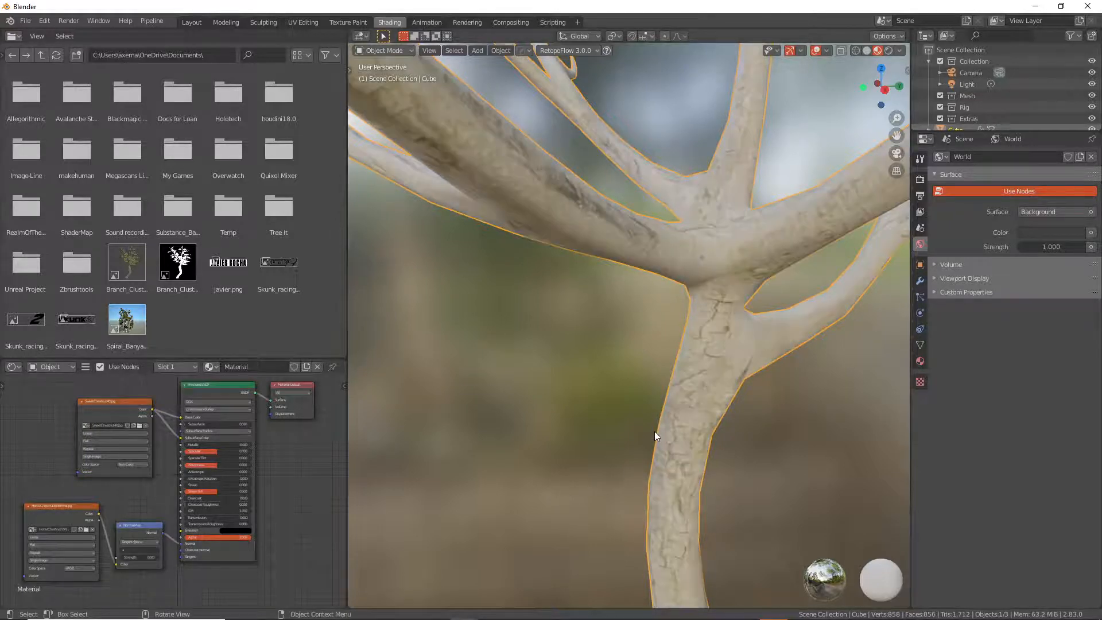
scroll(654, 431, down, 5)
scroll(654, 431, up, 7)
scroll(654, 431, down, 9)
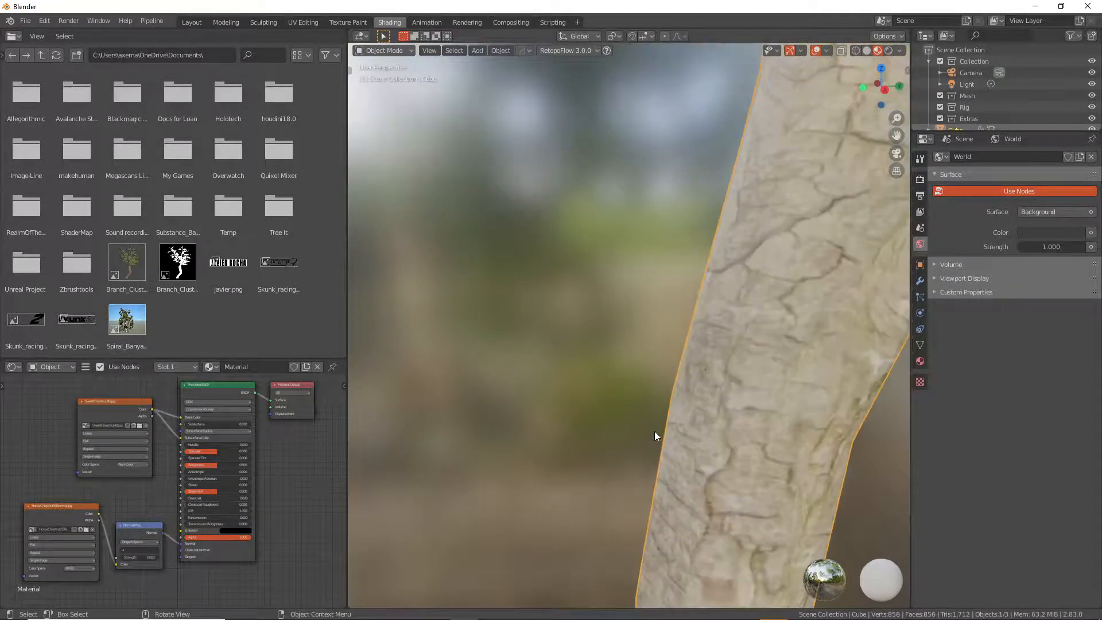
scroll(654, 430, up, 3)
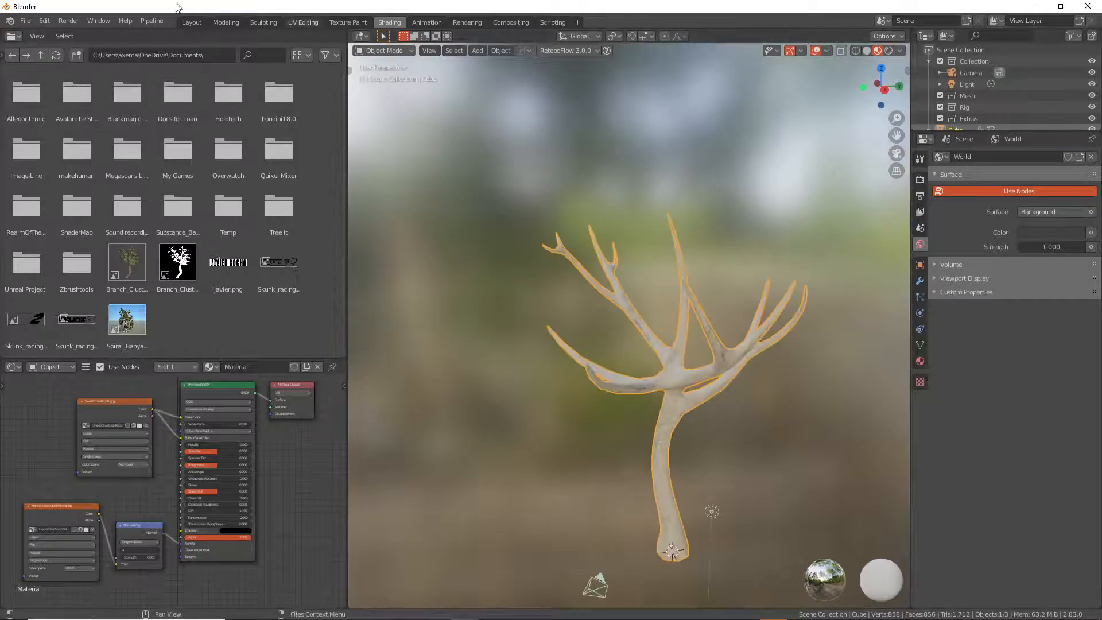
From the Layout workspace, start saving the file under a new name and create a Tree_tut folder in C:\BlenderLessons
click(192, 22)
middle_drag(480, 290, 568, 291)
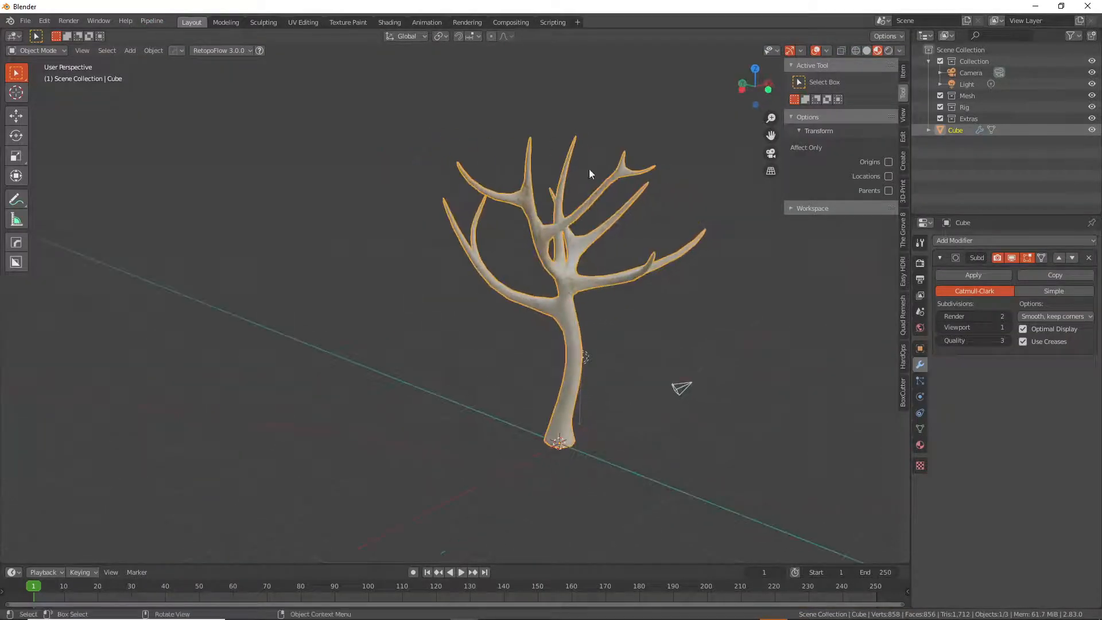
middle_drag(542, 245, 577, 233)
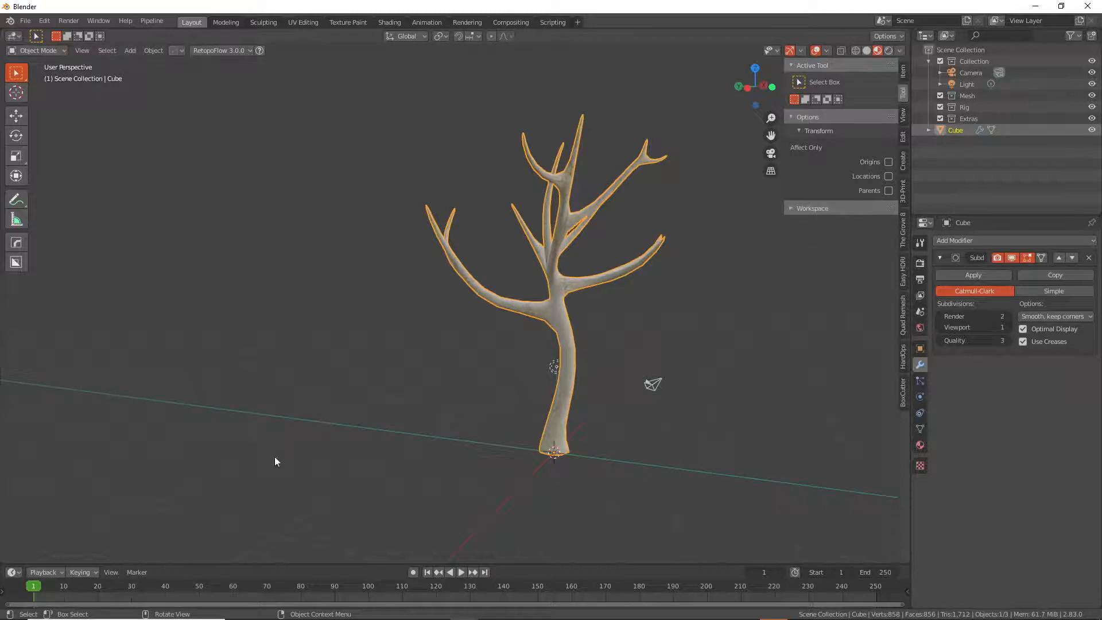
click(26, 21)
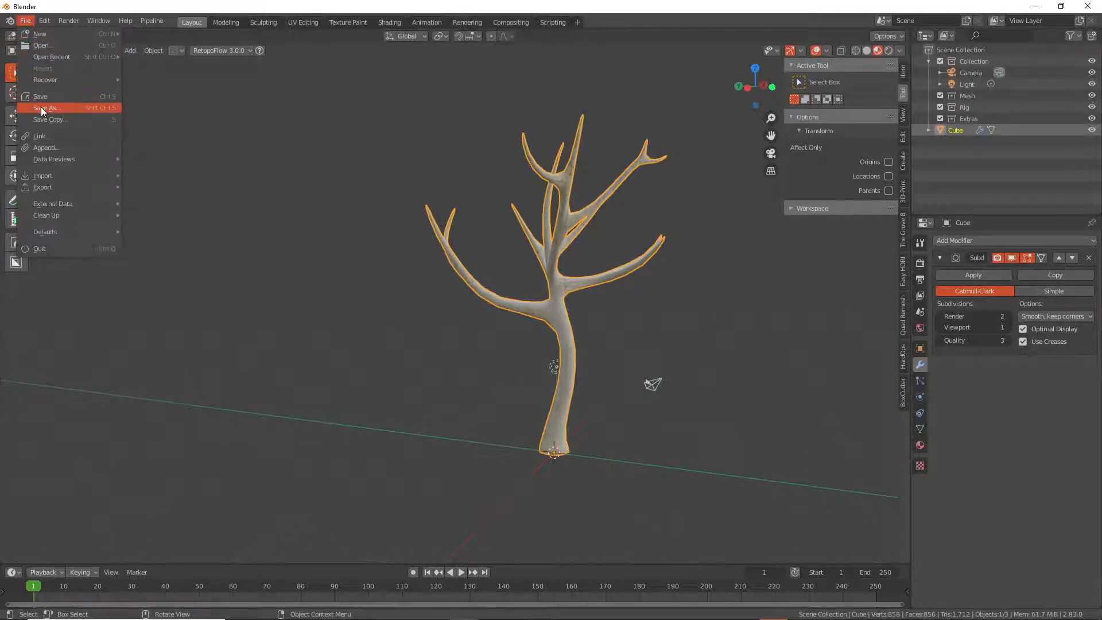
click(41, 108)
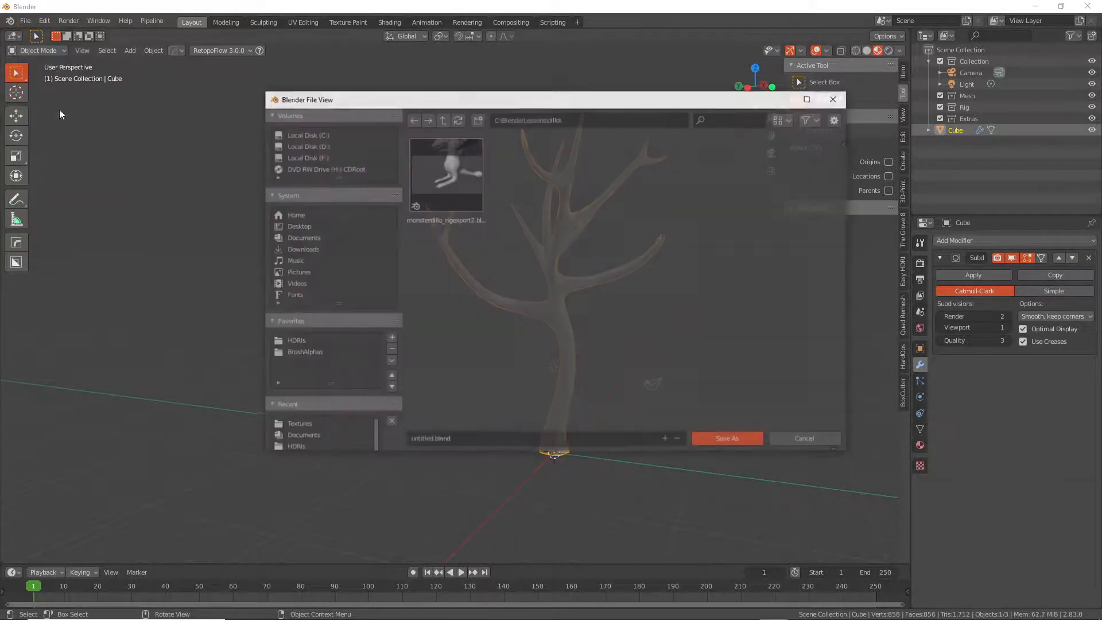
click(442, 119)
right_click(572, 242)
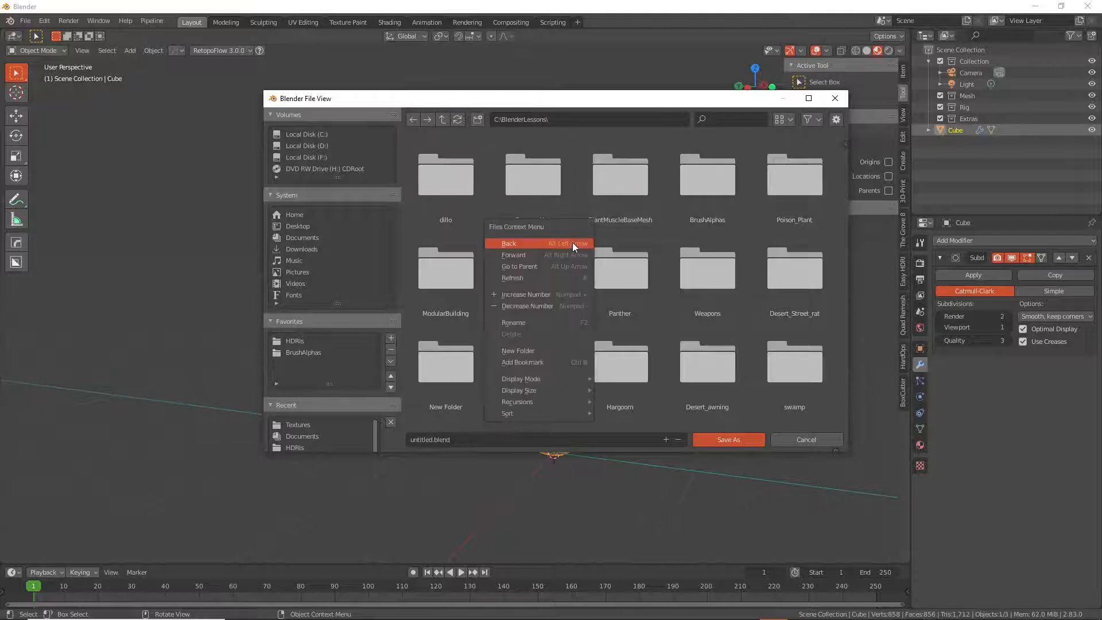
click(522, 350)
text(T)
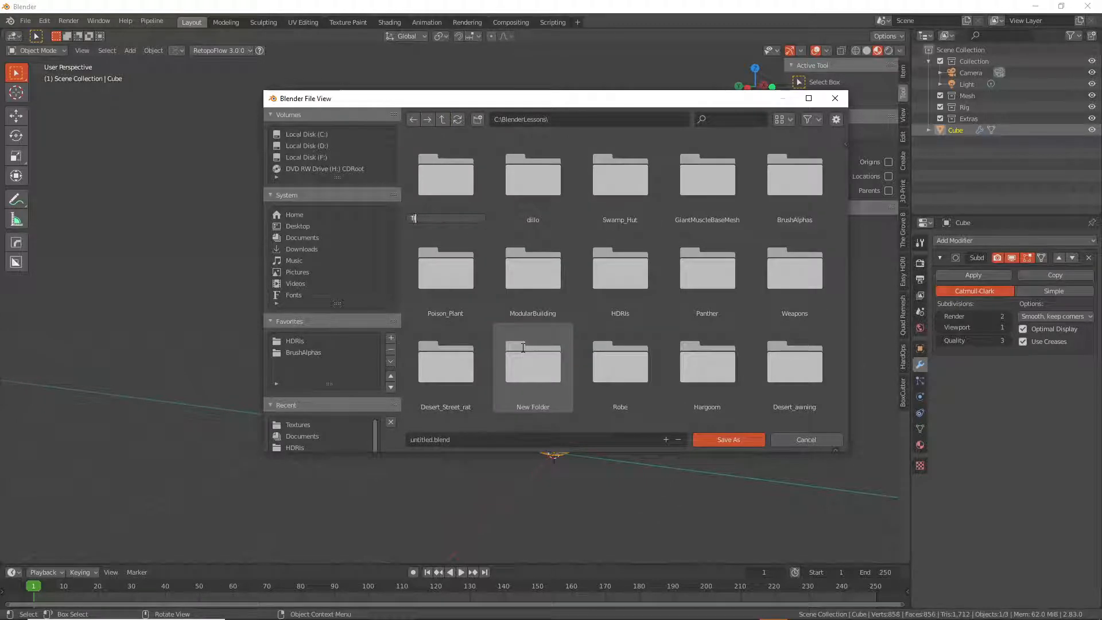
text(ree_tut)
key(Return)
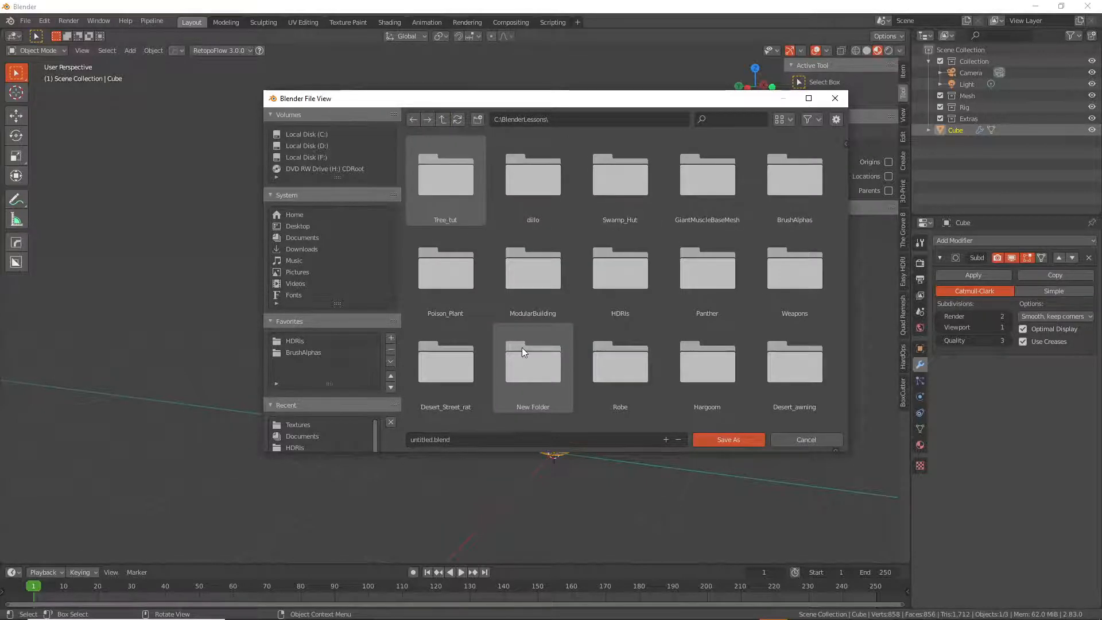
Save the scene as tut_tree inside the new Tree_tut folder
double_click(444, 168)
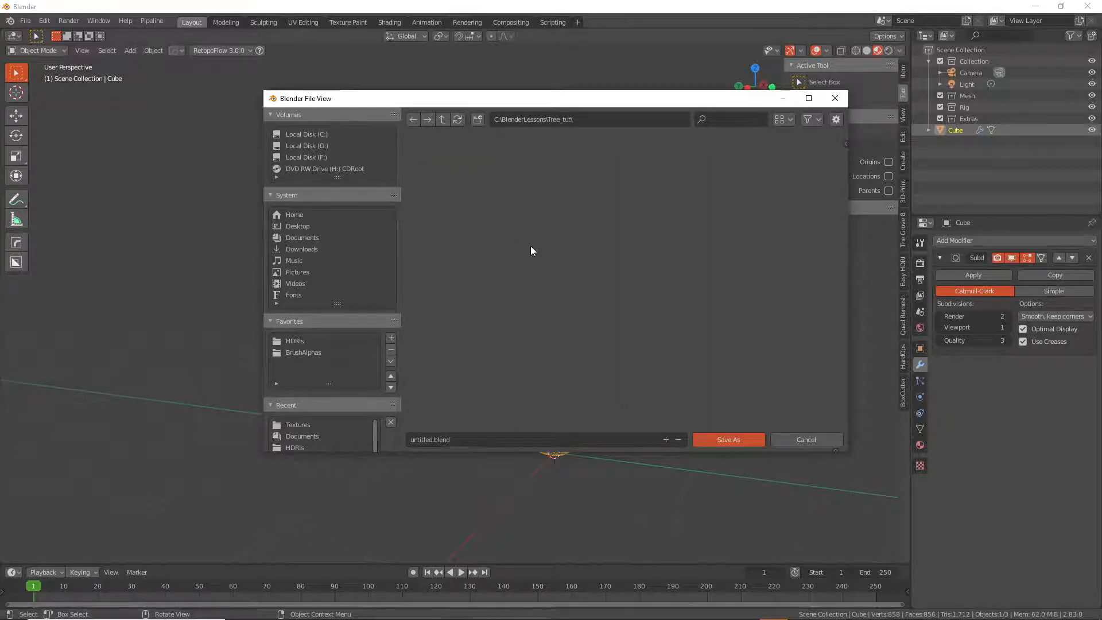
click(458, 439)
key(ctrl+a)
text(tut_tree)
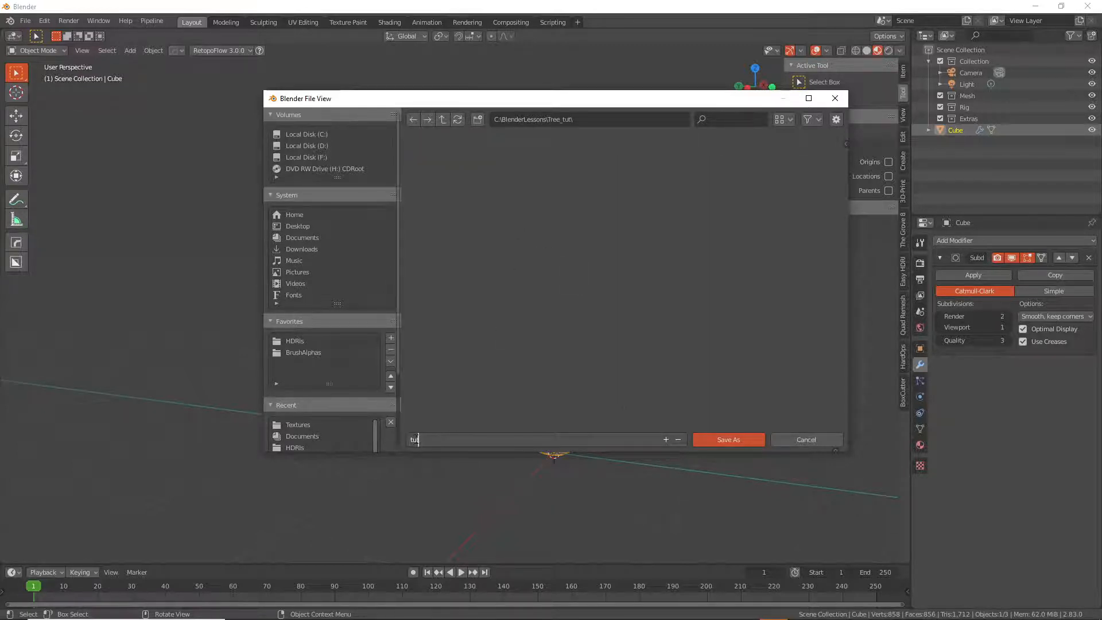
key(Return)
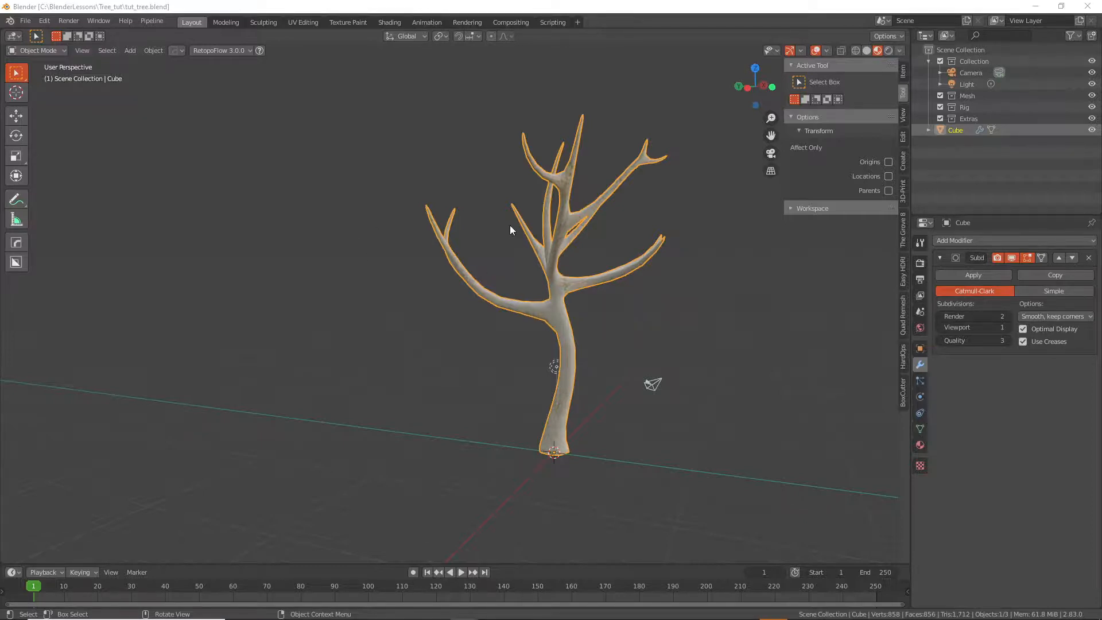
middle_drag(552, 227, 772, 372)
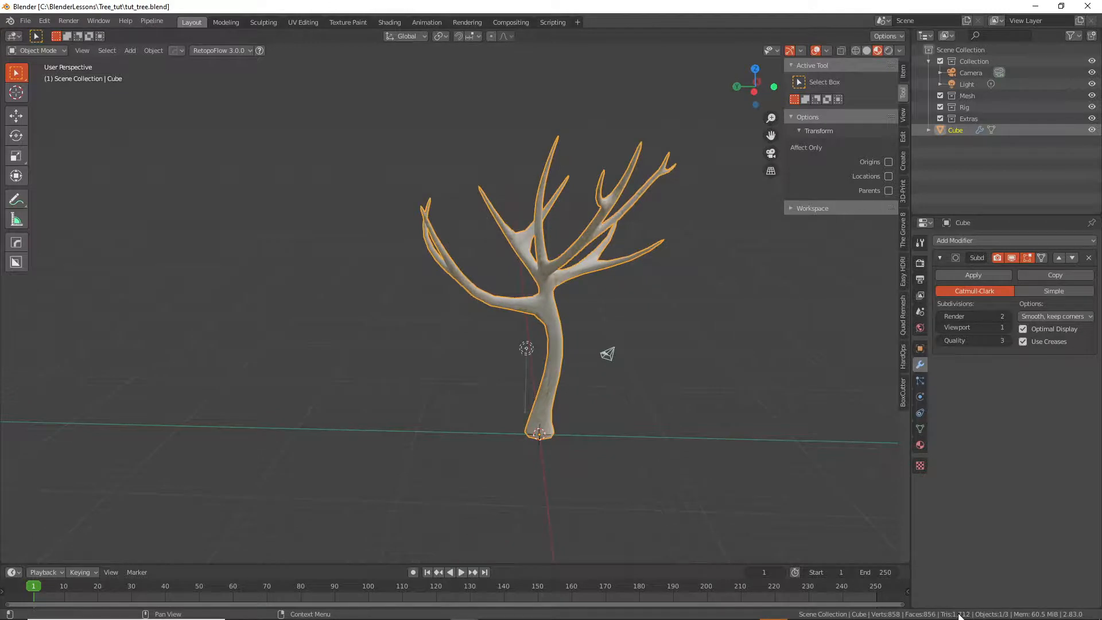
mouse_move(959, 617)
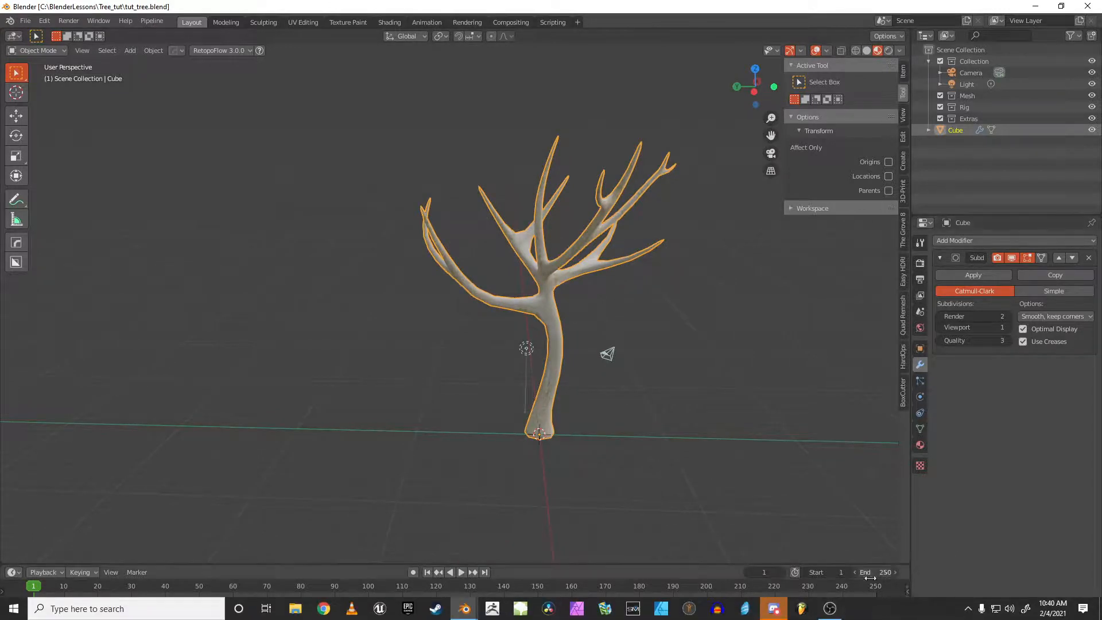
click(773, 608)
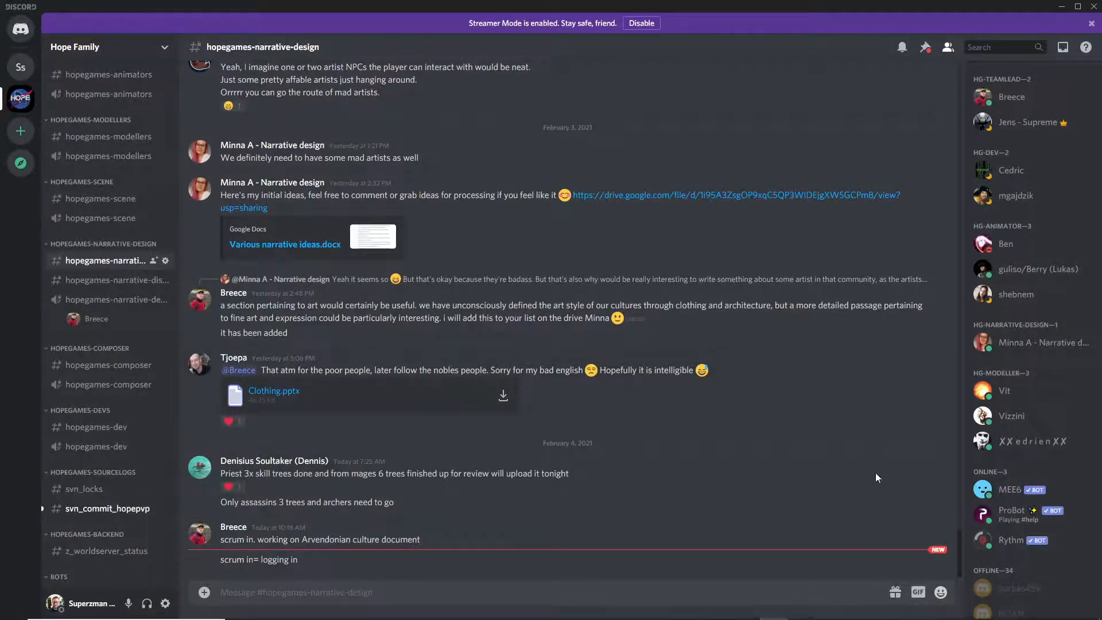
click(1061, 7)
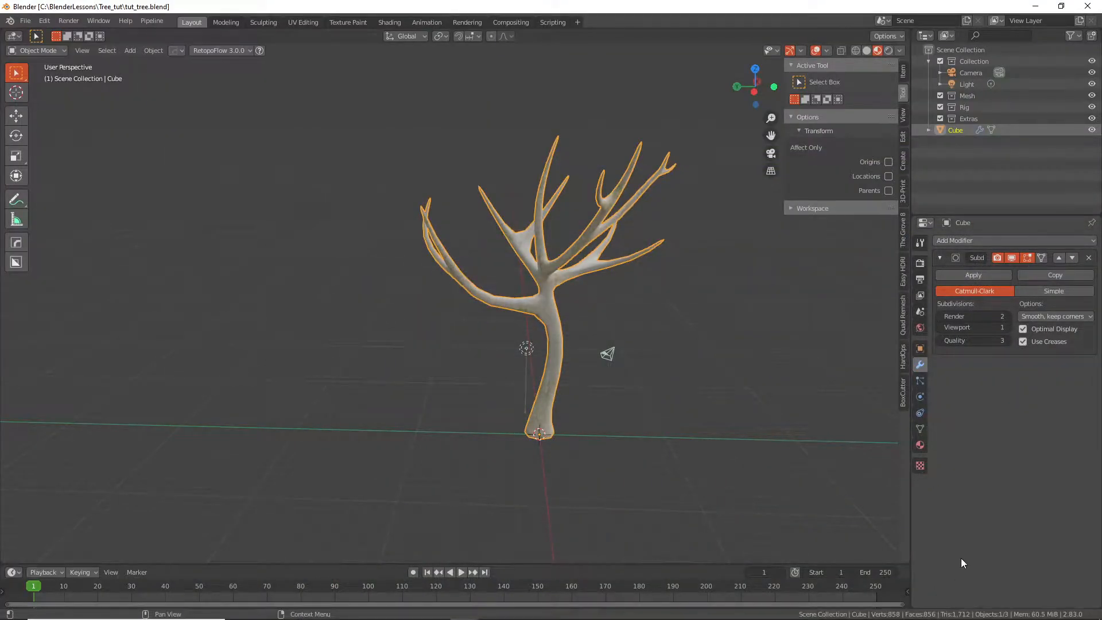
scroll(514, 304, down, 4)
scroll(528, 309, up, 6)
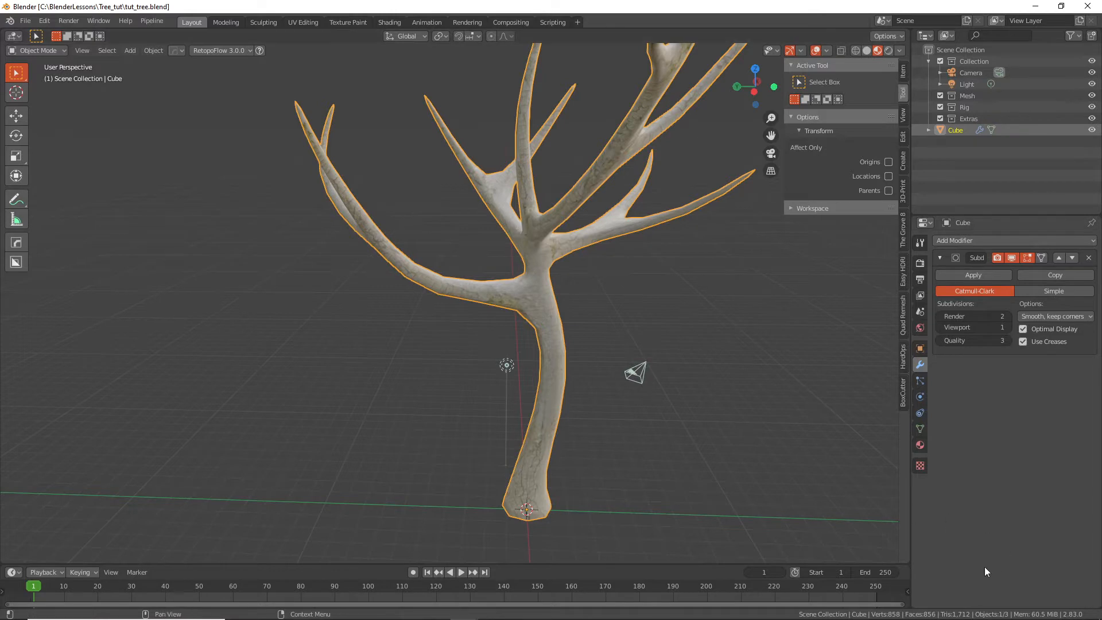
mouse_move(828, 615)
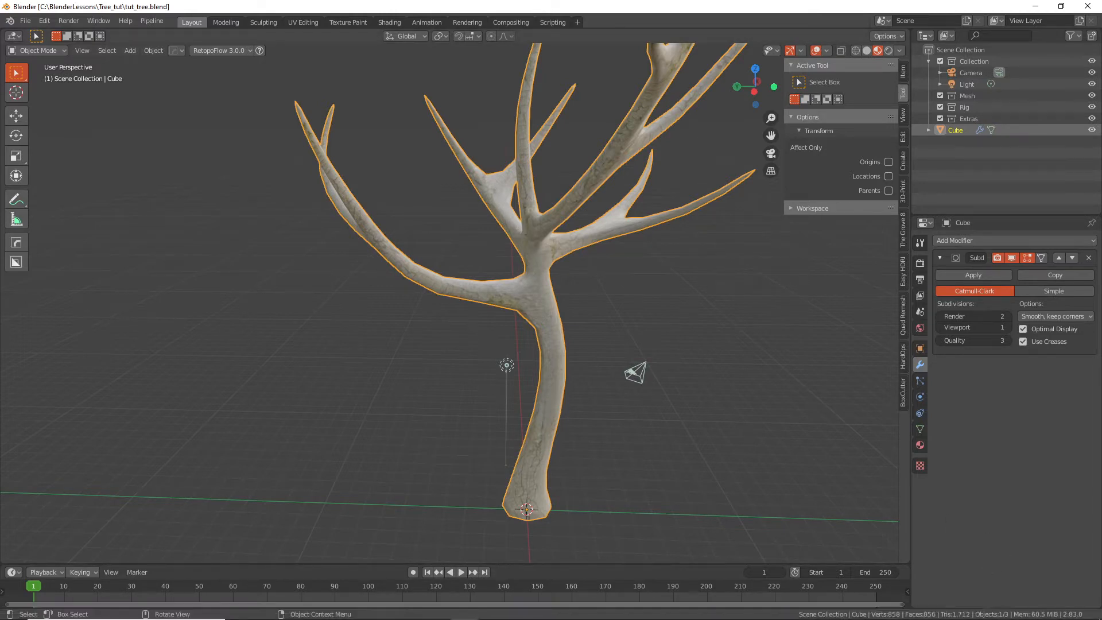